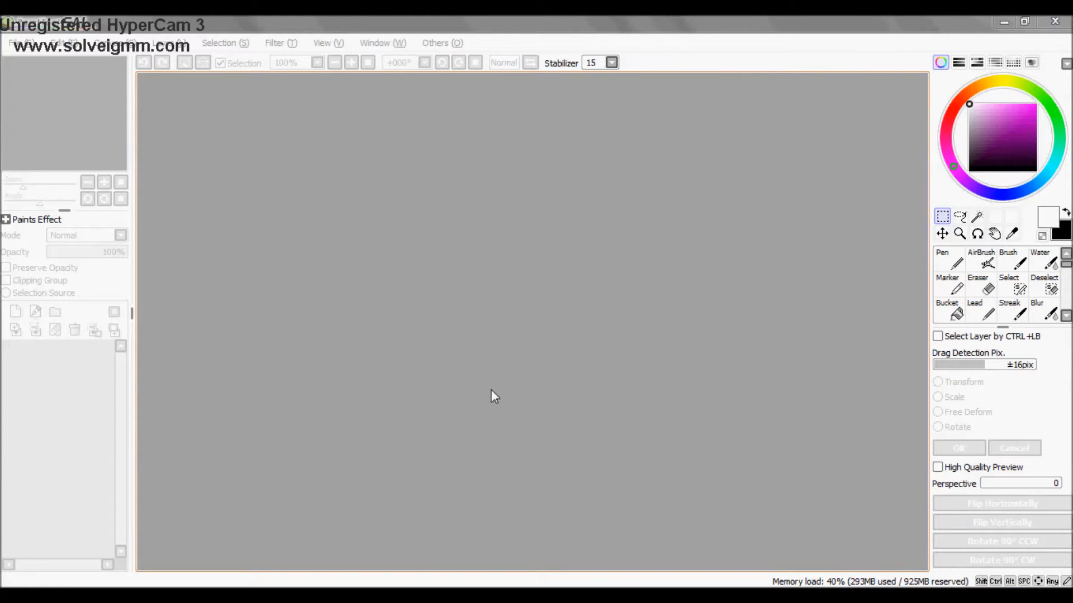
click(74, 115)
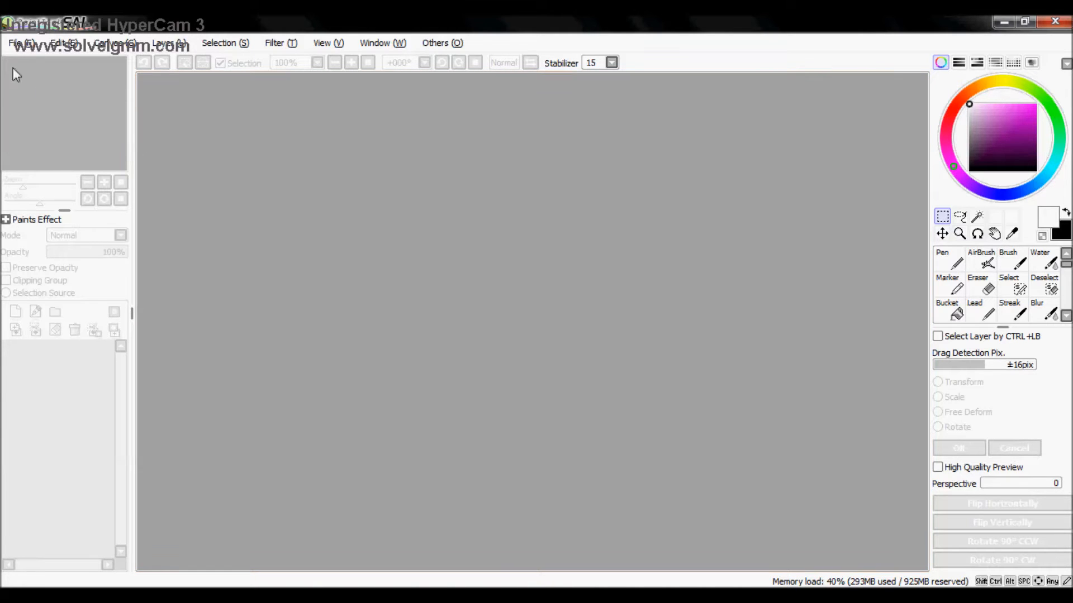
click(340, 43)
click(335, 43)
click(129, 44)
click(130, 43)
click(20, 43)
click(370, 164)
click(950, 260)
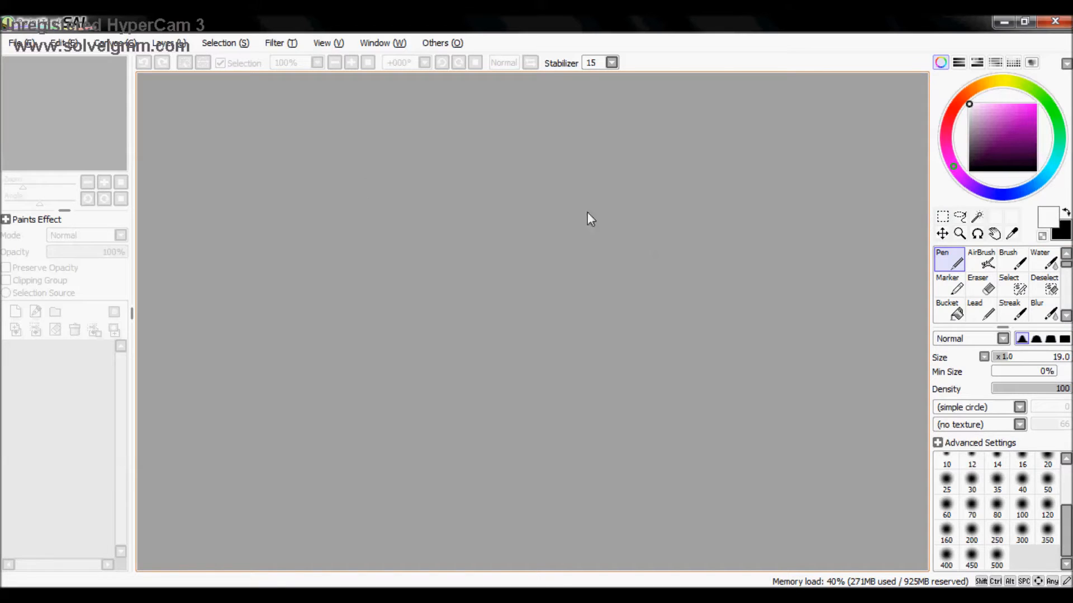
Step: Create a new canvas 2000 pixels wide and 1300 pixels high
click(22, 43)
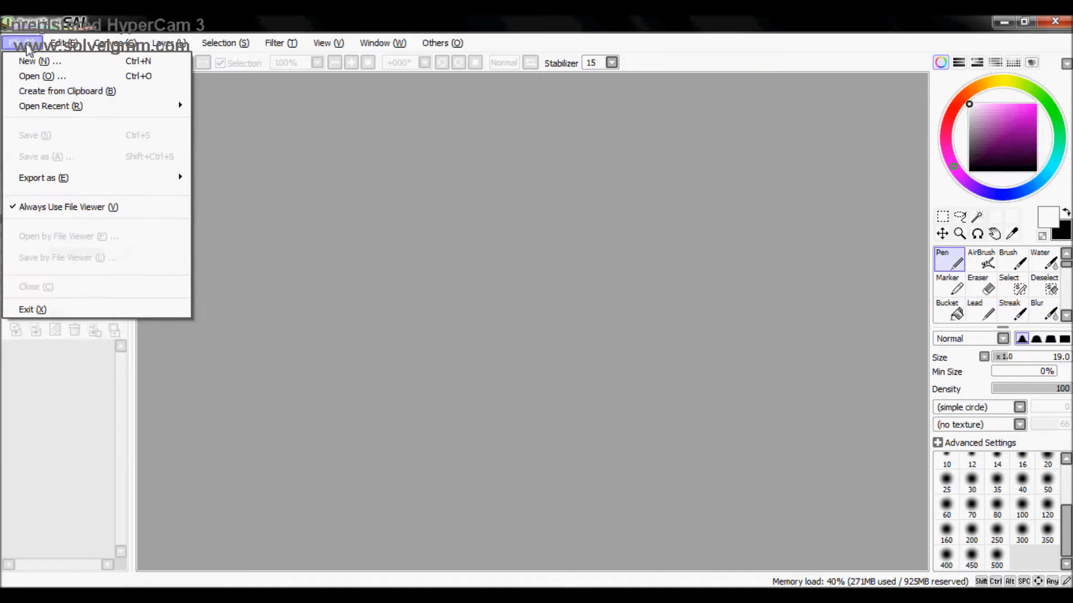
click(18, 64)
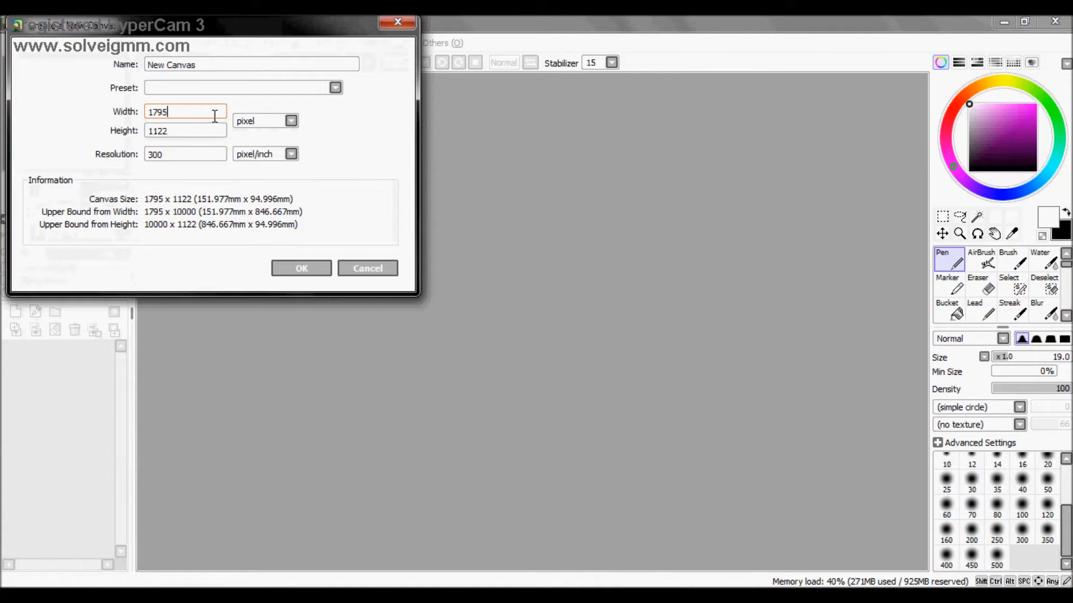
click(191, 110)
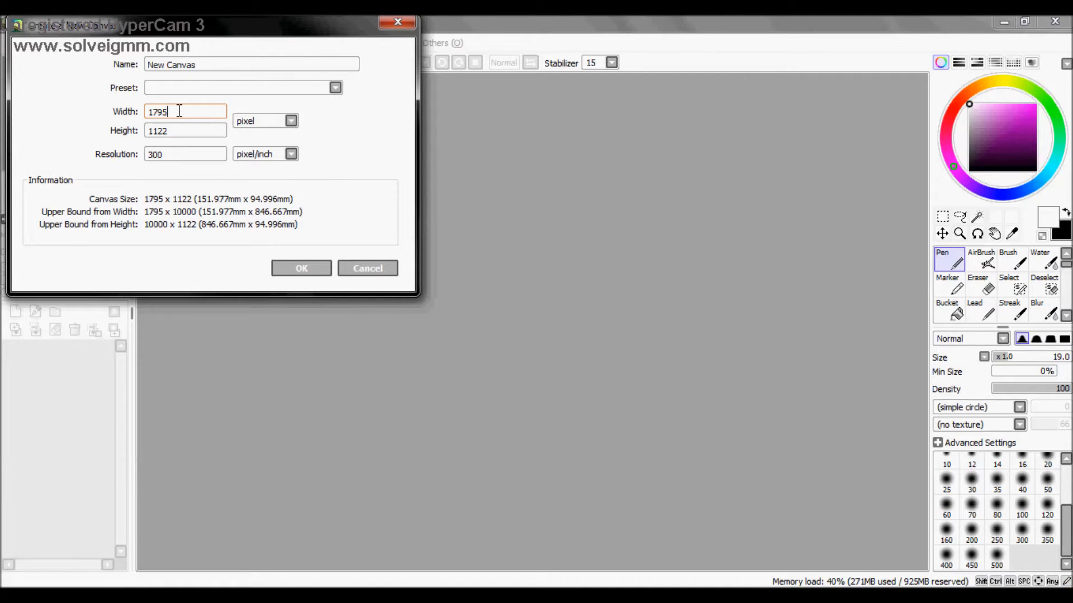
key(BackSpace)
key(BackSpace)
key(BackSpace)
key(BackSpace)
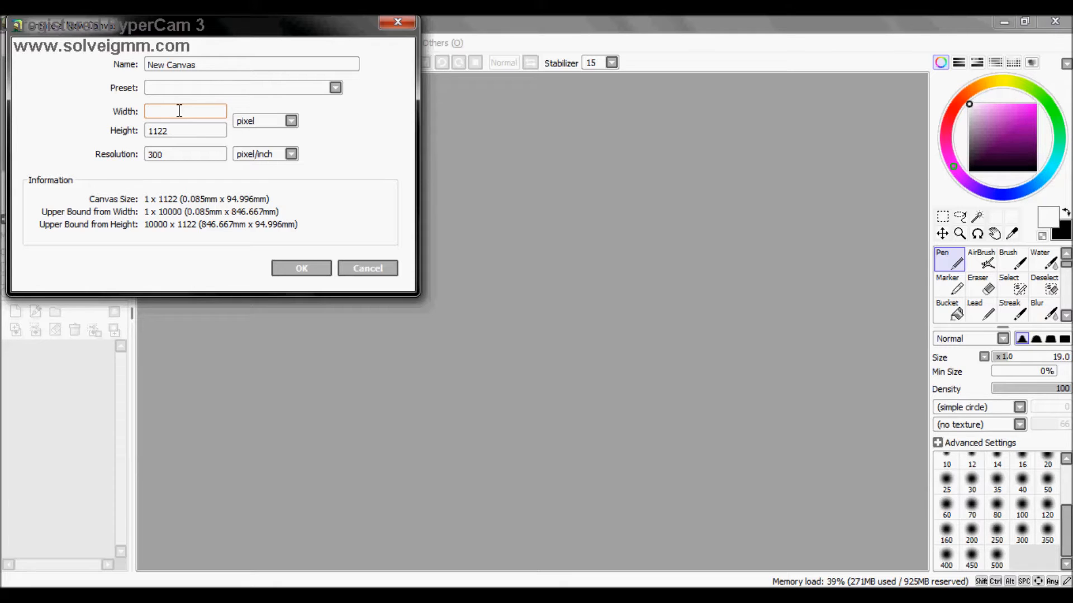
text(2000)
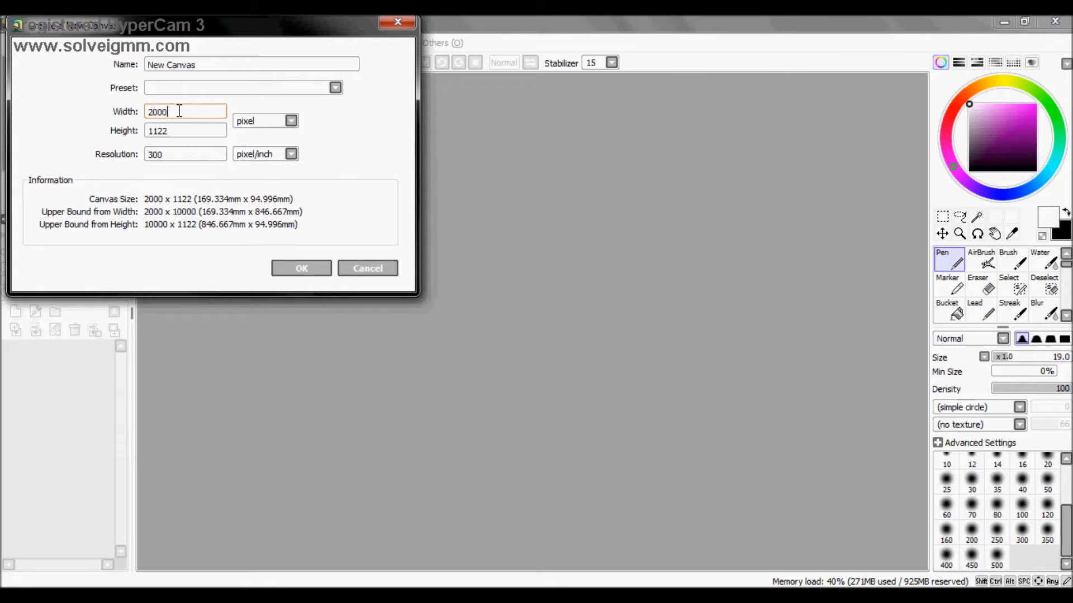
key(Tab)
text(1300)
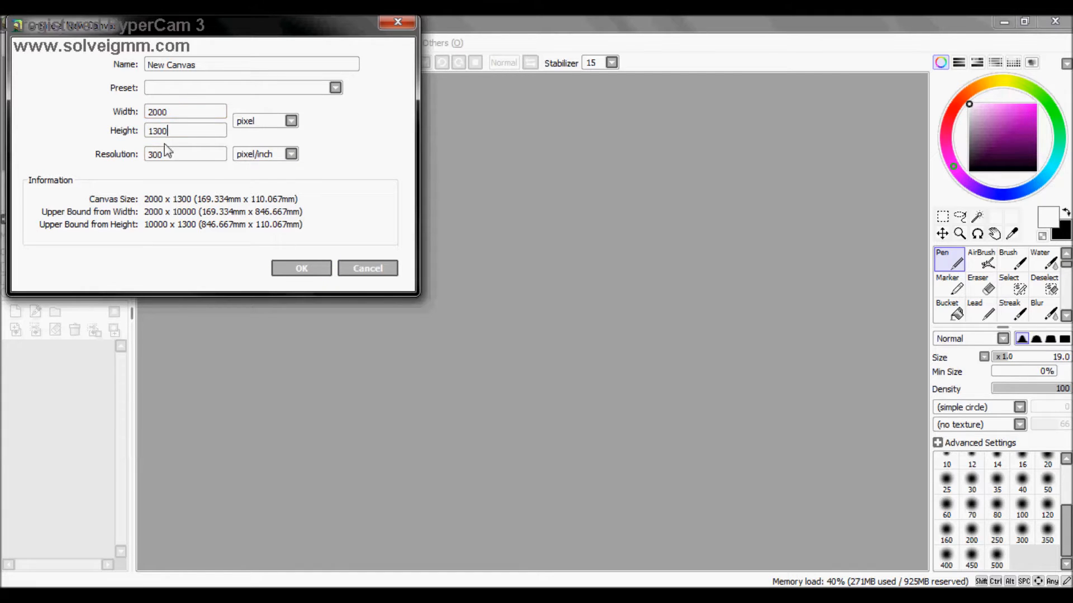
click(301, 268)
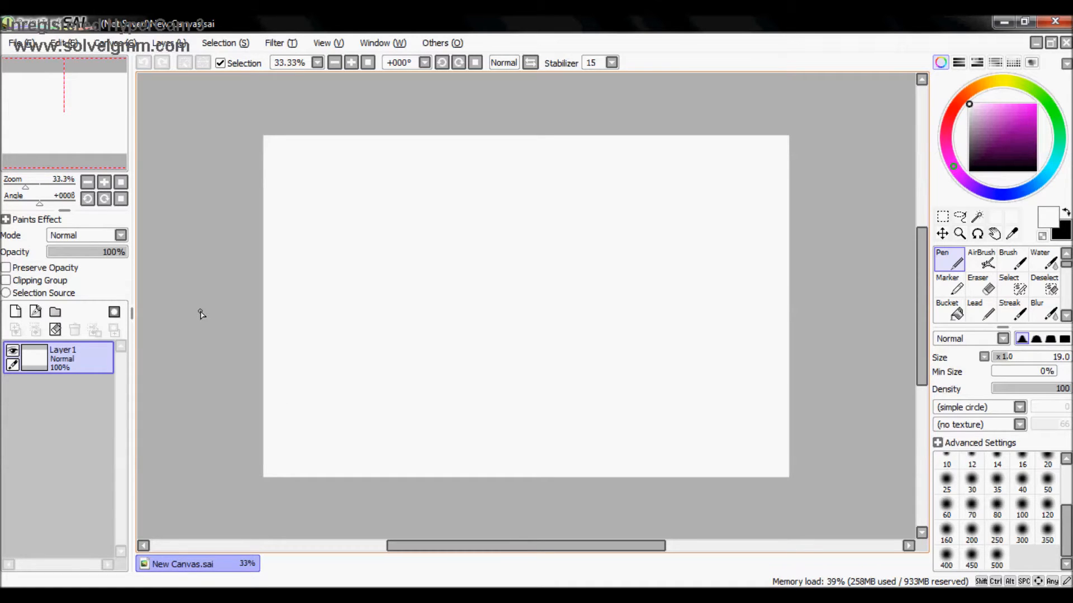
Step: Draw a dark red heart outline near the middle of the canvas with the size 5 Brush
click(1012, 261)
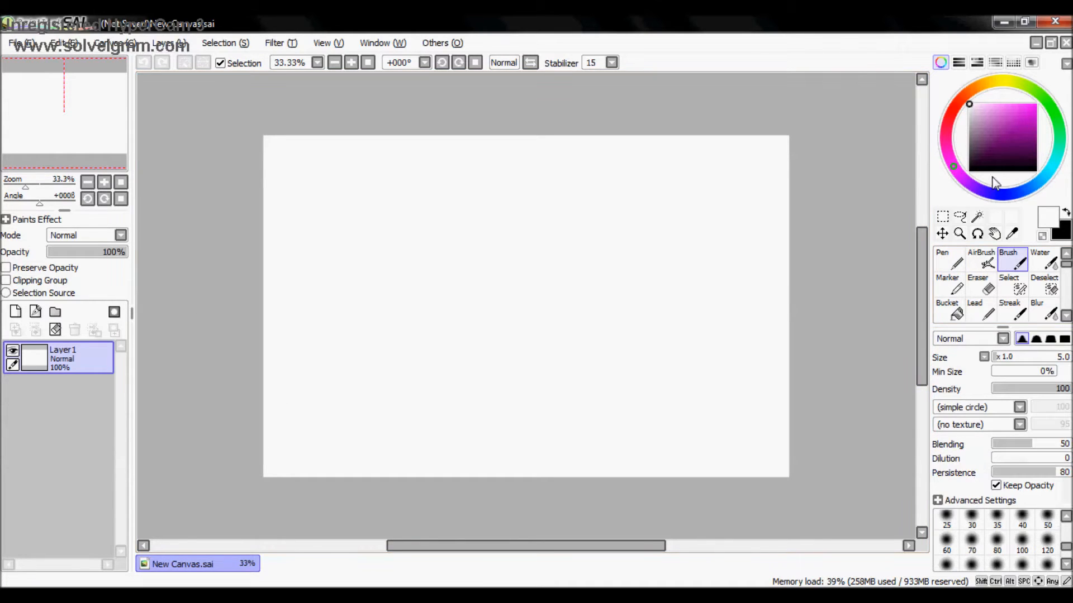
click(957, 109)
click(1036, 140)
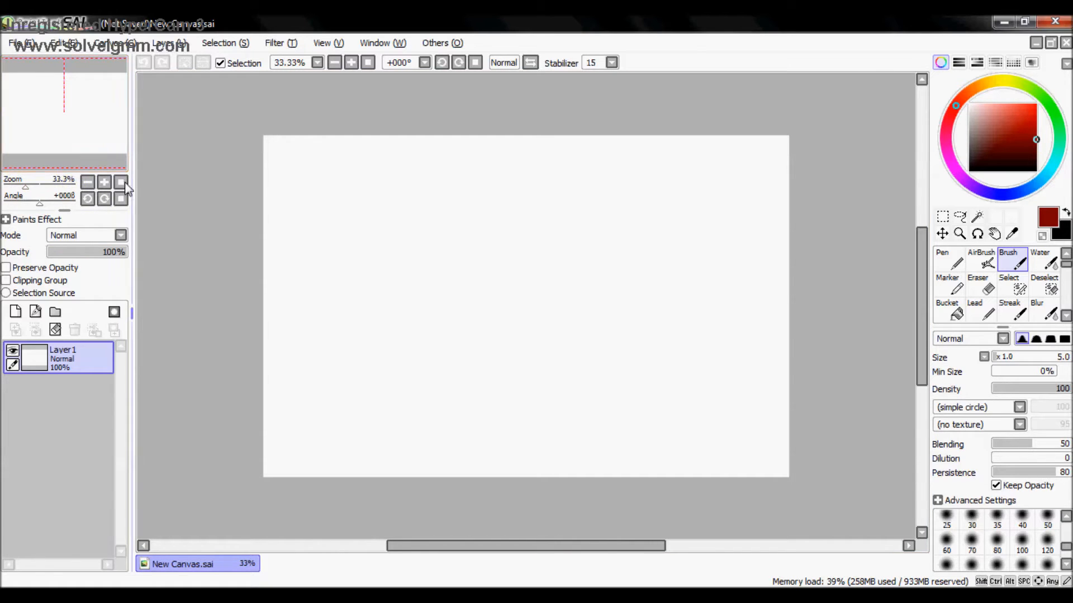
drag(26, 189, 35, 187)
click(104, 182)
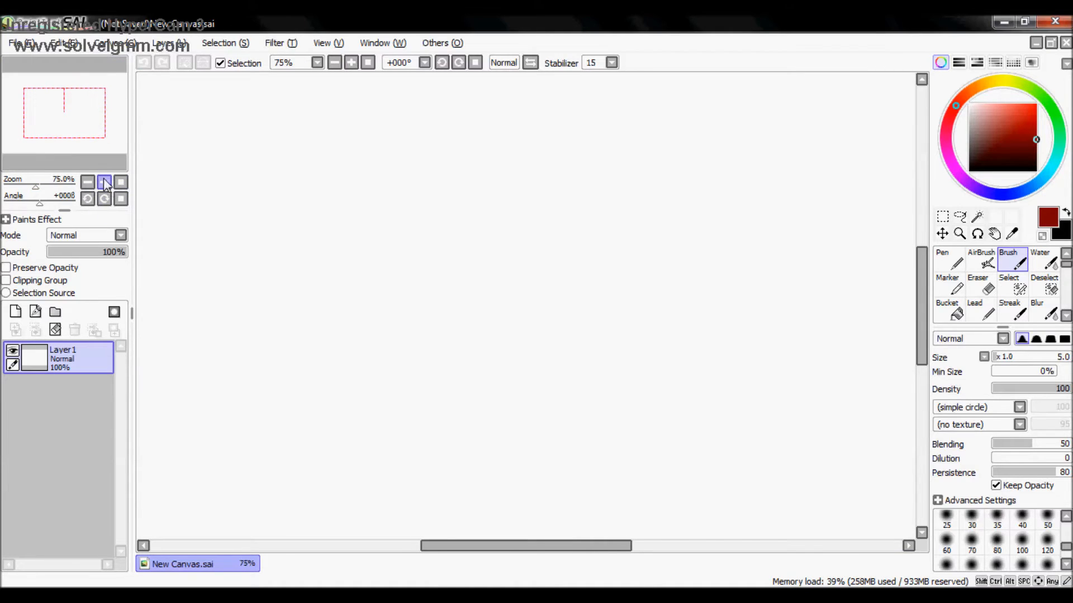
click(105, 182)
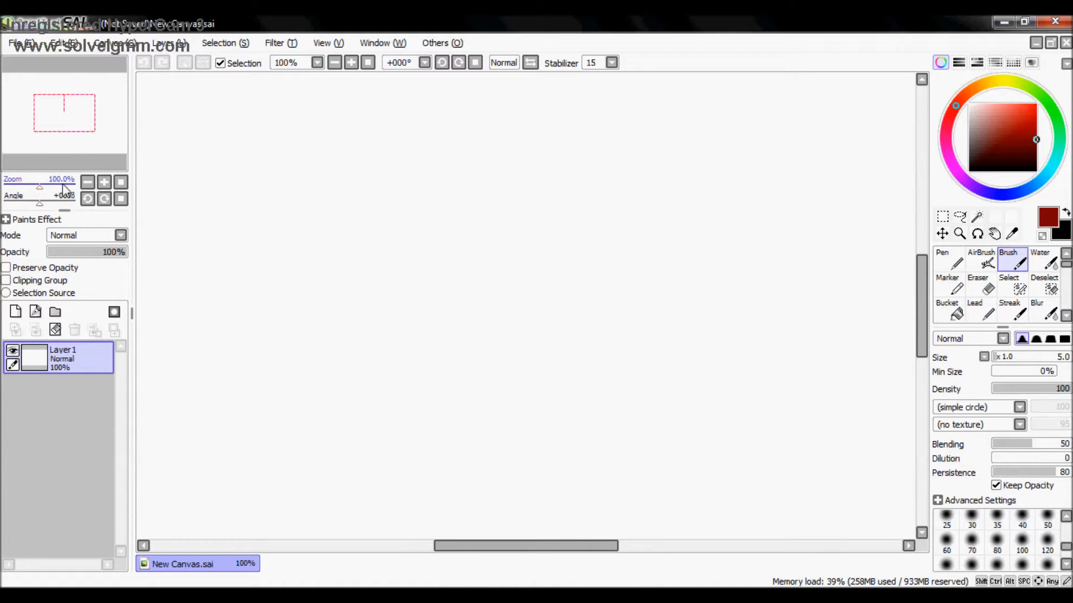
mouse_move(79, 137)
mouse_down()
mouse_move(72, 109)
mouse_move(48, 118)
mouse_move(112, 140)
mouse_move(110, 108)
mouse_move(68, 110)
mouse_move(101, 127)
mouse_move(105, 106)
mouse_move(42, 115)
mouse_move(85, 105)
mouse_move(70, 129)
mouse_up()
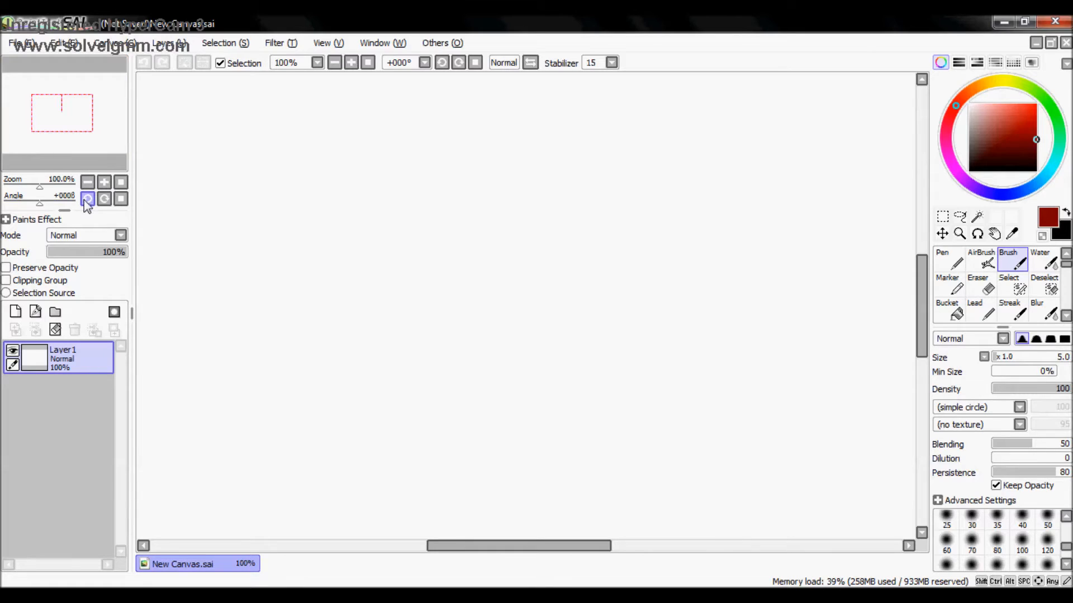
mouse_move(488, 341)
mouse_down()
mouse_move(548, 298)
mouse_move(482, 267)
mouse_move(440, 305)
mouse_move(476, 369)
mouse_up()
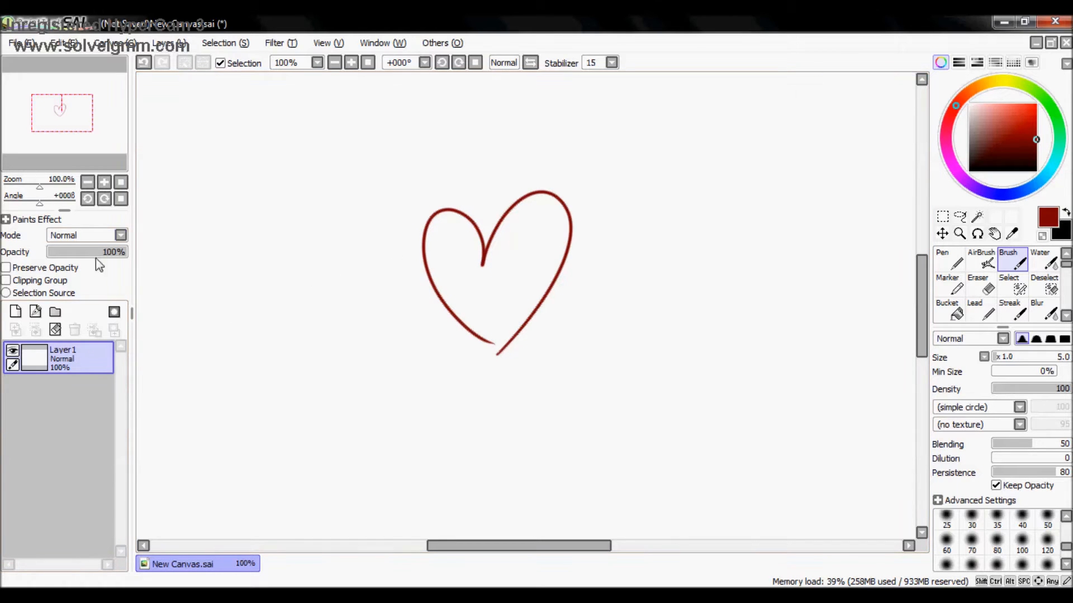
Step: Try a size 70 Brush stroke over the heart with the canvas rotated to 47 degrees, and undo the stroke
mouse_move(42, 202)
mouse_down()
mouse_move(25, 202)
mouse_move(87, 200)
mouse_move(49, 202)
mouse_up()
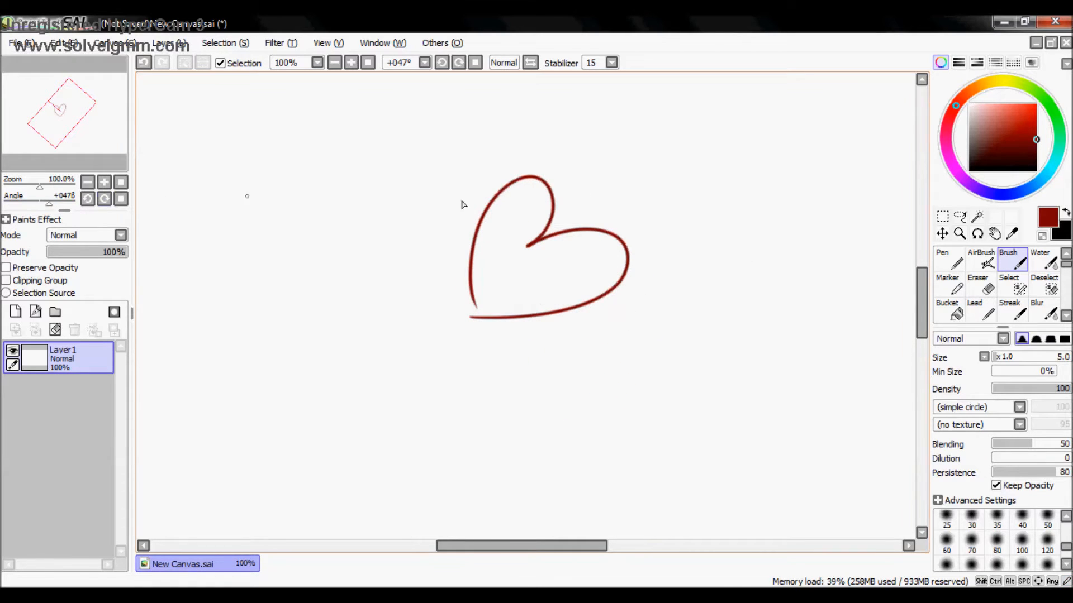
drag(1005, 357, 1047, 357)
mouse_move(507, 211)
mouse_down()
mouse_move(487, 248)
mouse_move(514, 201)
mouse_move(484, 281)
mouse_up()
key(ctrl+z)
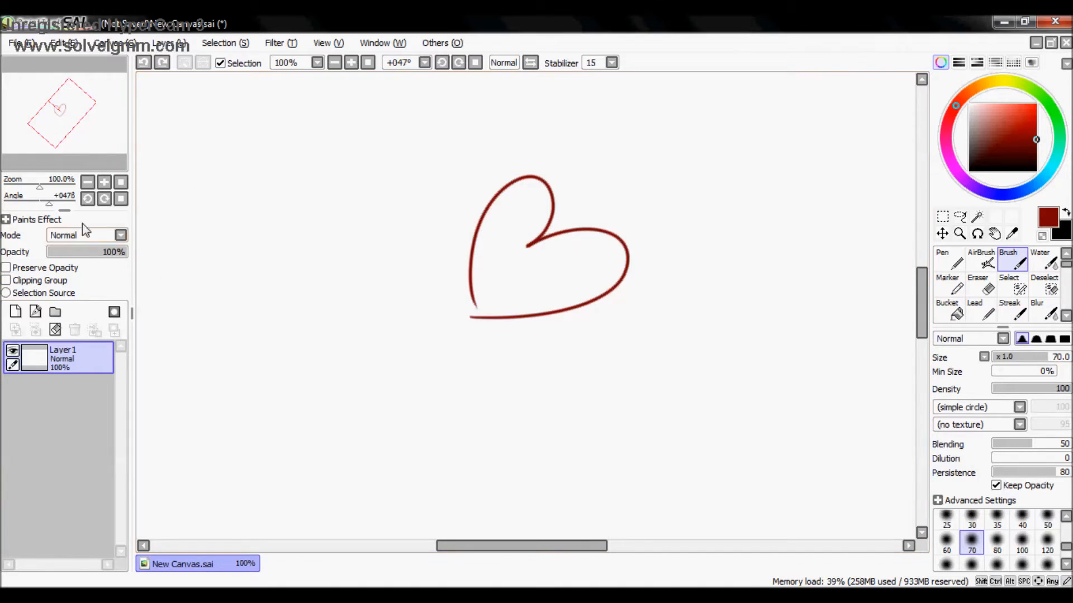
click(105, 199)
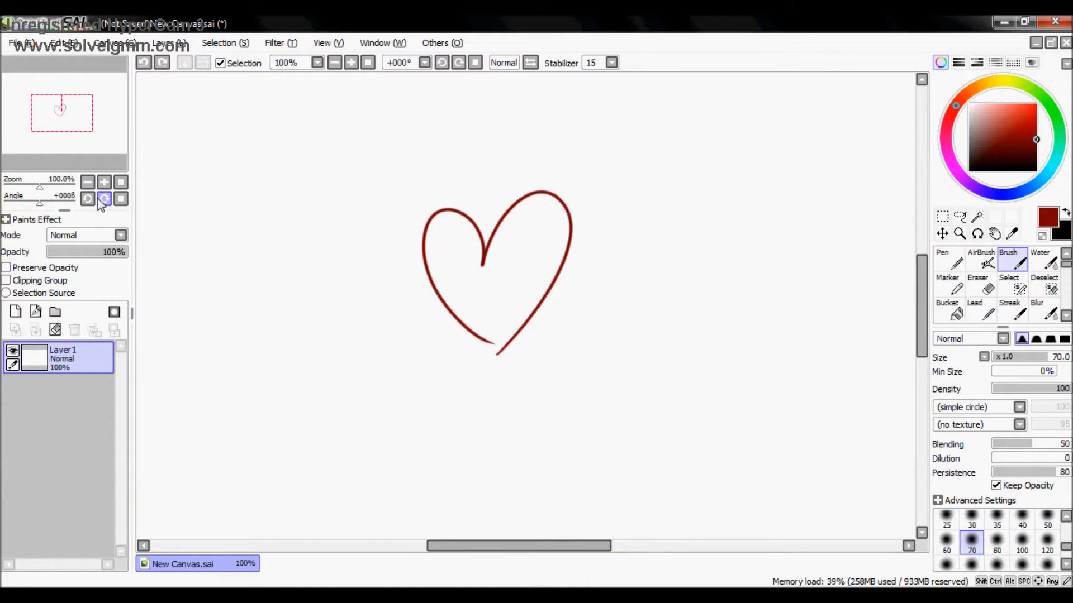
mouse_move(43, 205)
mouse_down()
mouse_move(10, 200)
mouse_move(32, 201)
mouse_up()
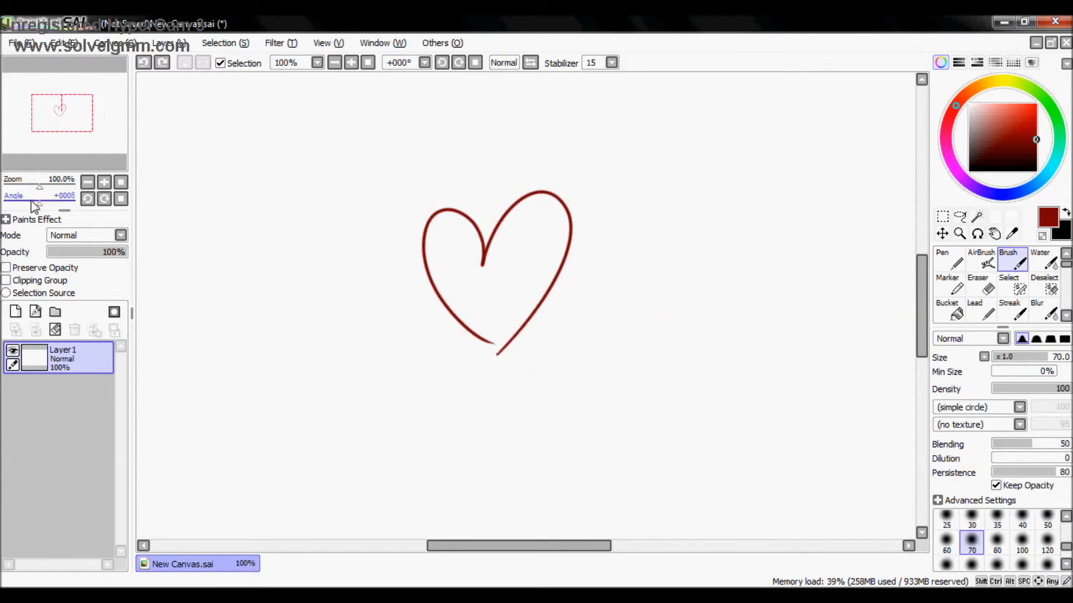
click(88, 183)
click(88, 184)
click(103, 183)
click(104, 183)
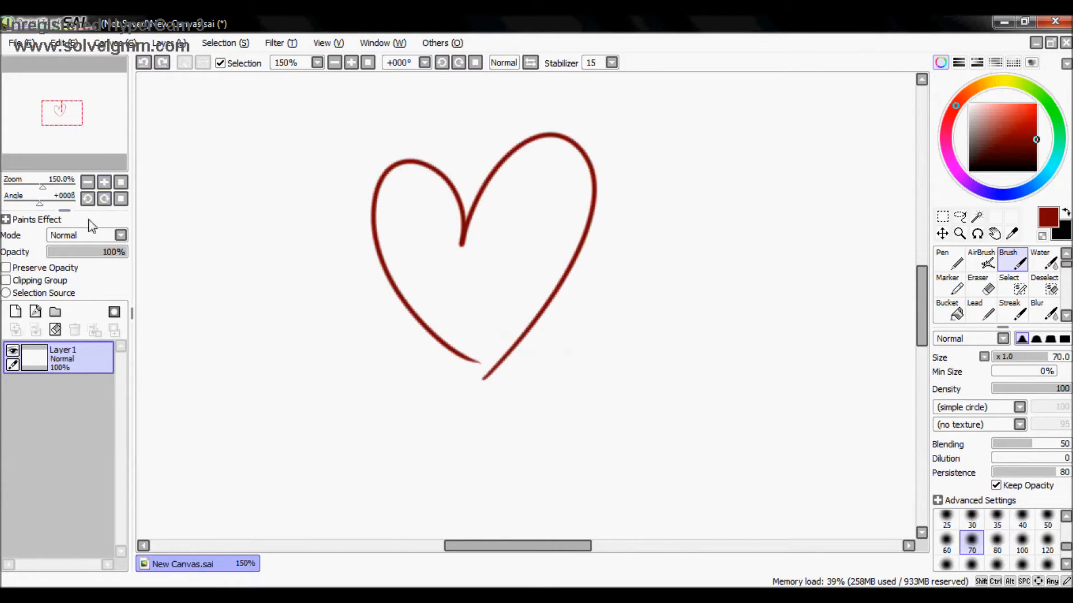
Step: Erase the whole heart using the Eraser with the hardest edge shape and size 88
click(121, 183)
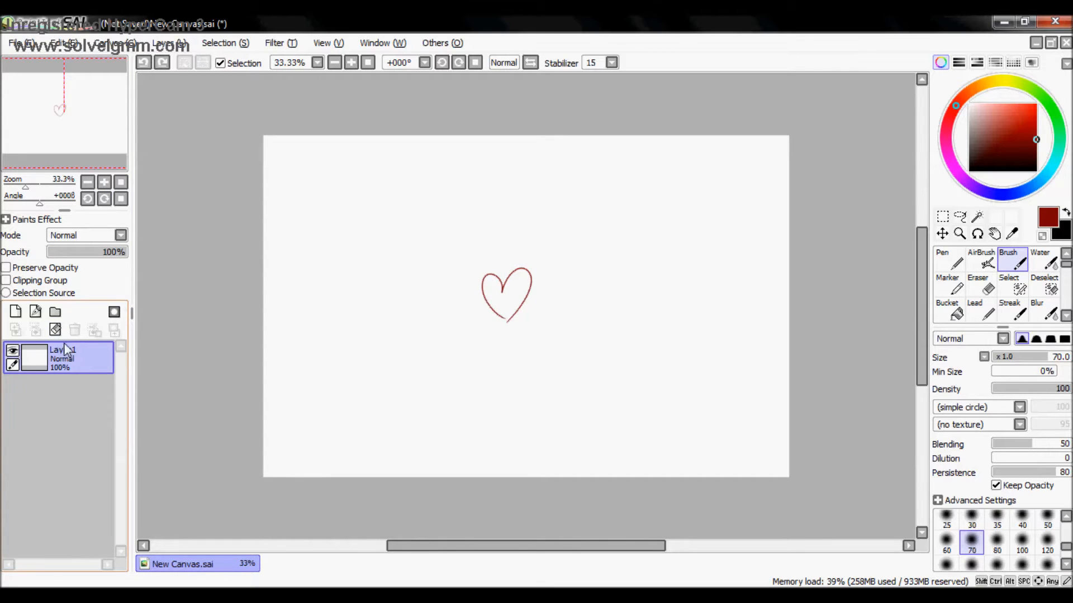
click(988, 286)
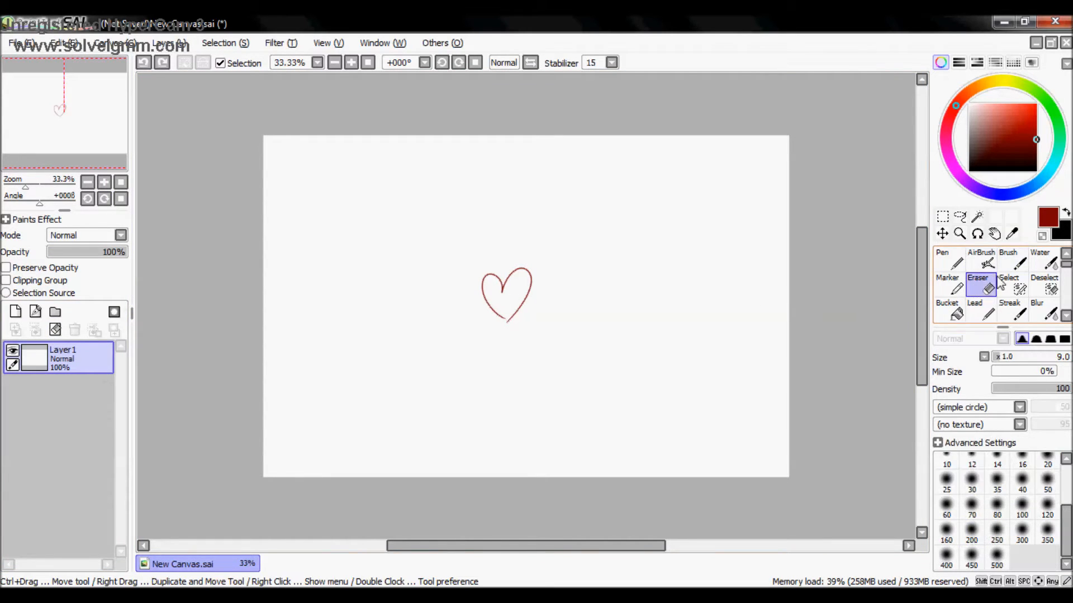
click(1017, 358)
click(1064, 339)
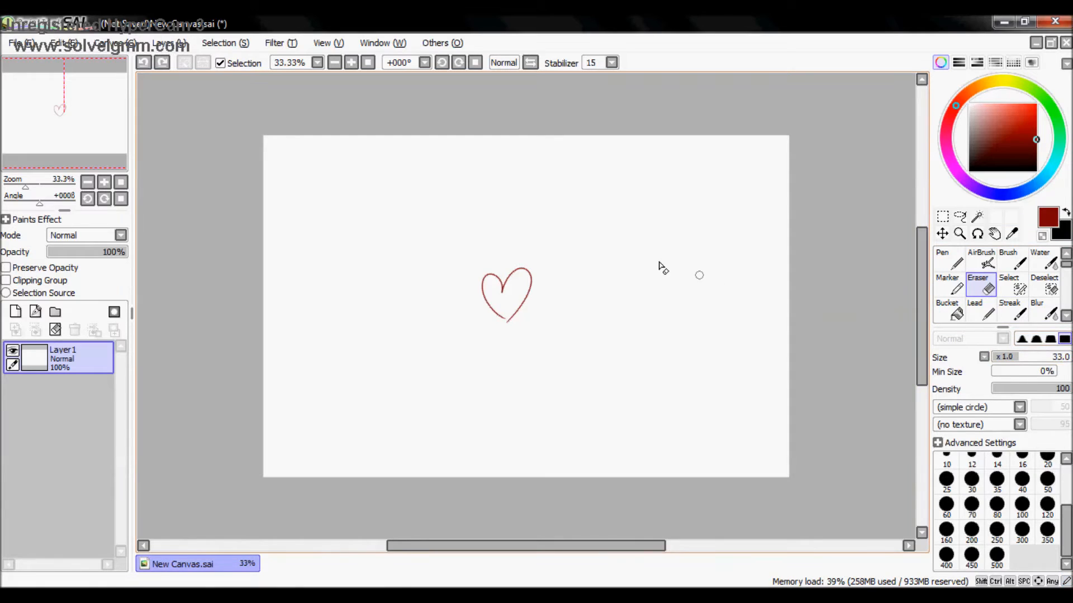
drag(1000, 363, 1028, 358)
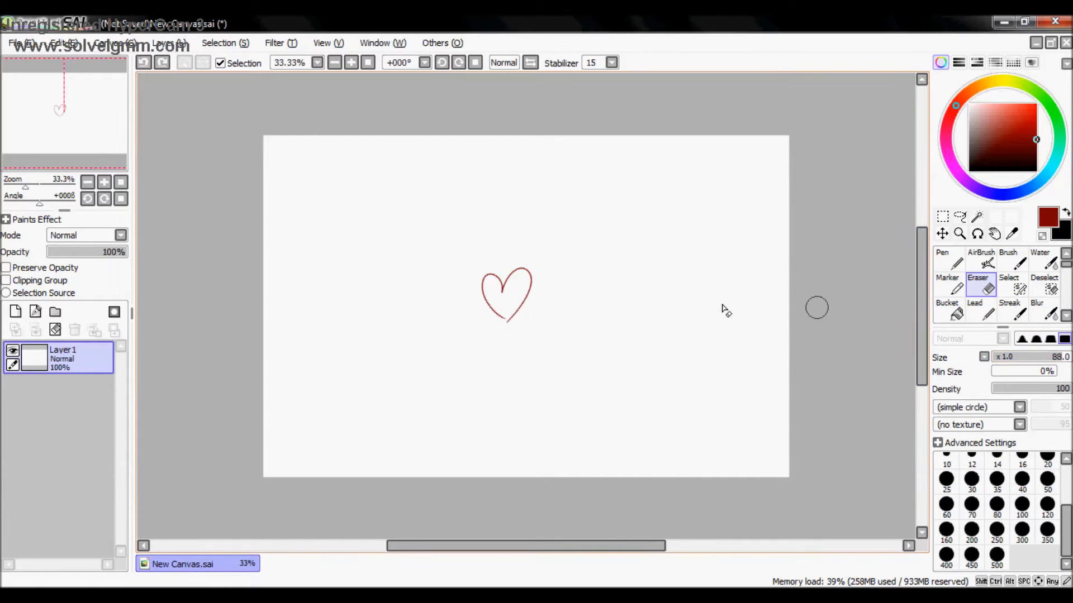
mouse_move(512, 333)
mouse_down()
mouse_move(525, 316)
mouse_move(539, 320)
mouse_up()
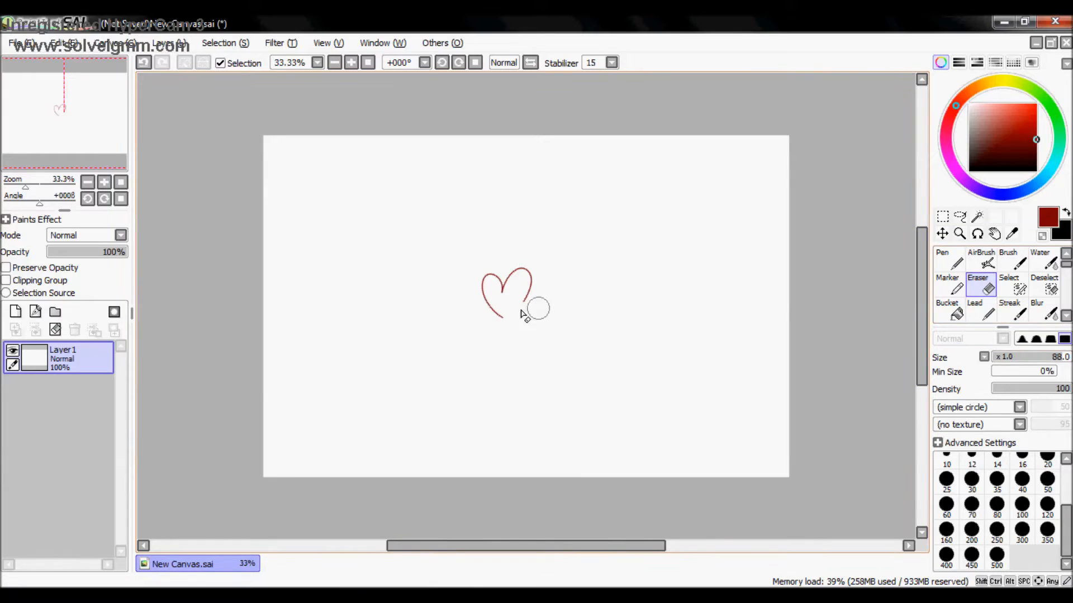
mouse_move(531, 279)
mouse_down()
mouse_move(501, 285)
mouse_move(502, 311)
mouse_up()
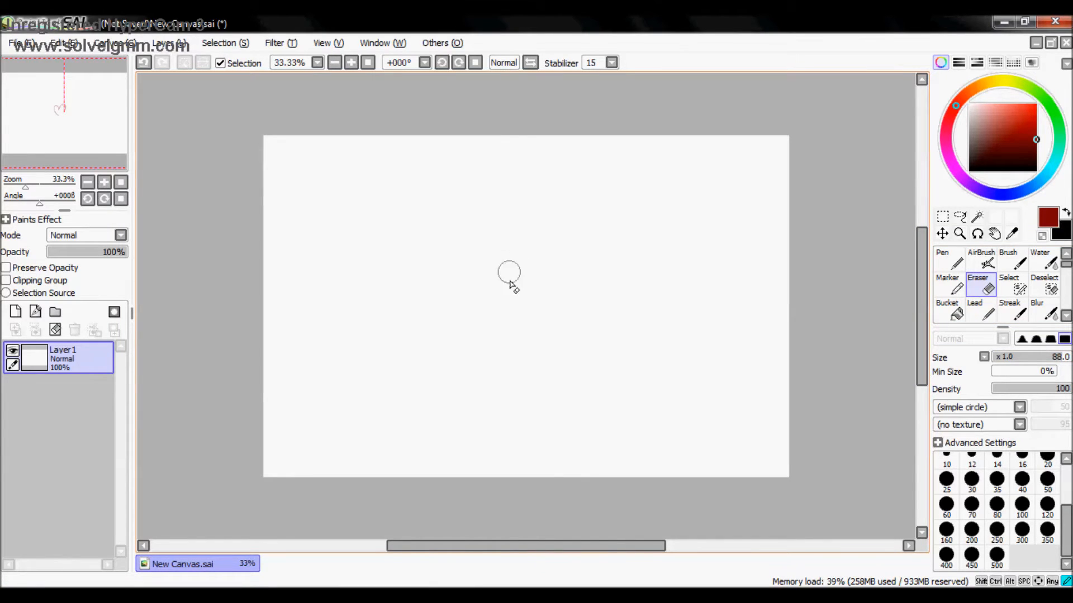
Step: Switch to the Pen tool and try a few freehand strokes on the blank canvas, undoing them
click(949, 258)
drag(559, 283, 548, 323)
drag(586, 273, 571, 340)
key(ctrl+z)
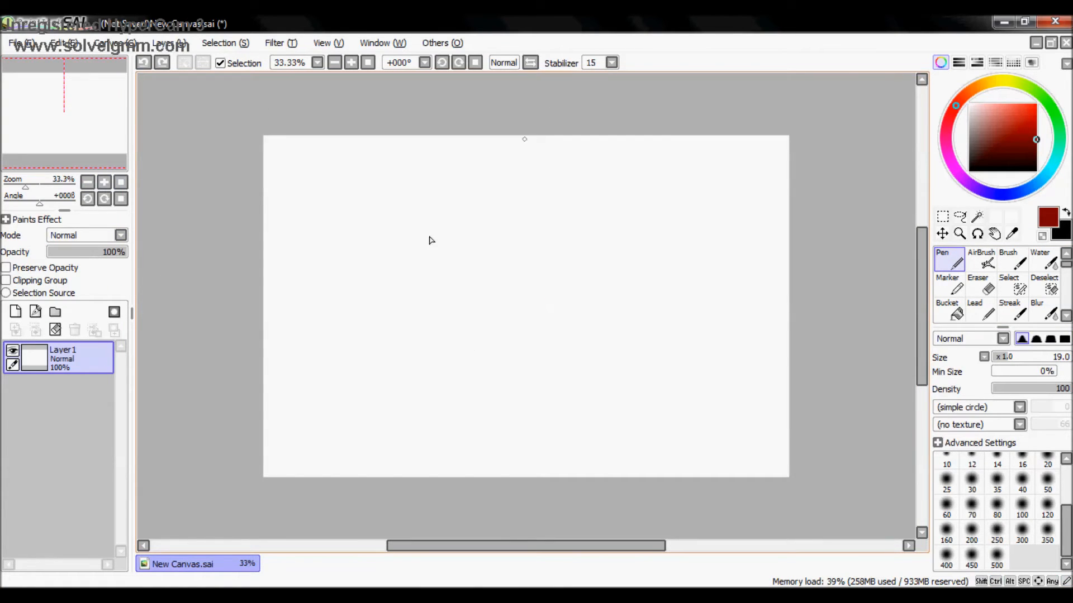
mouse_move(411, 283)
mouse_down()
mouse_move(433, 254)
mouse_move(479, 250)
mouse_up()
key(ctrl+z)
Step: Draw two zigzag Pen strokes at size 19 for comparison, one with the softest edge shape and one with the hardest
click(104, 182)
click(104, 182)
click(104, 182)
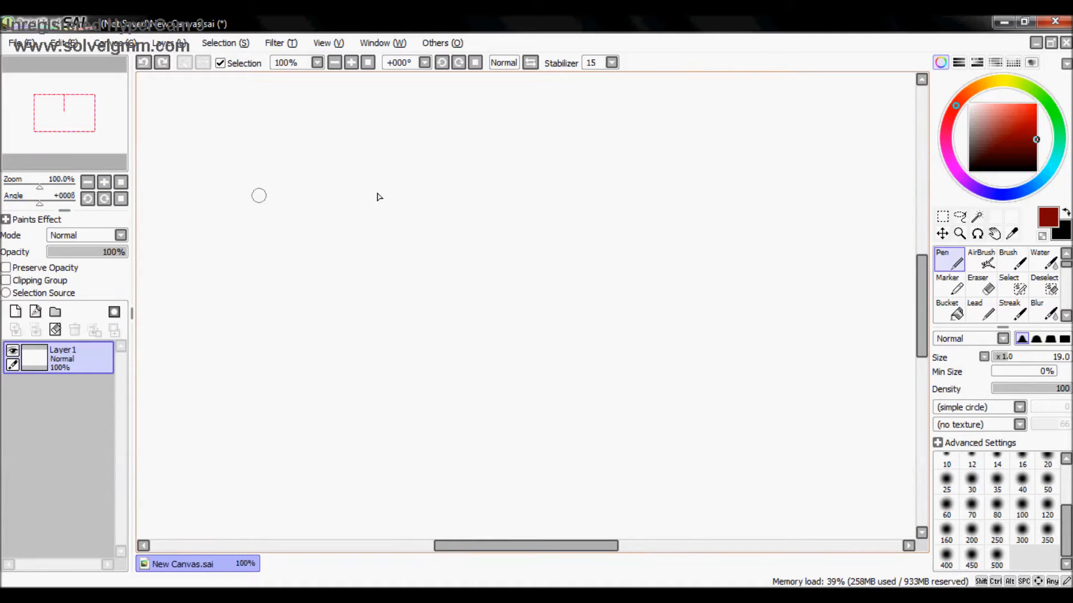
mouse_move(287, 270)
mouse_down()
mouse_move(354, 203)
mouse_move(454, 208)
mouse_move(527, 236)
mouse_up()
key(ctrl+z)
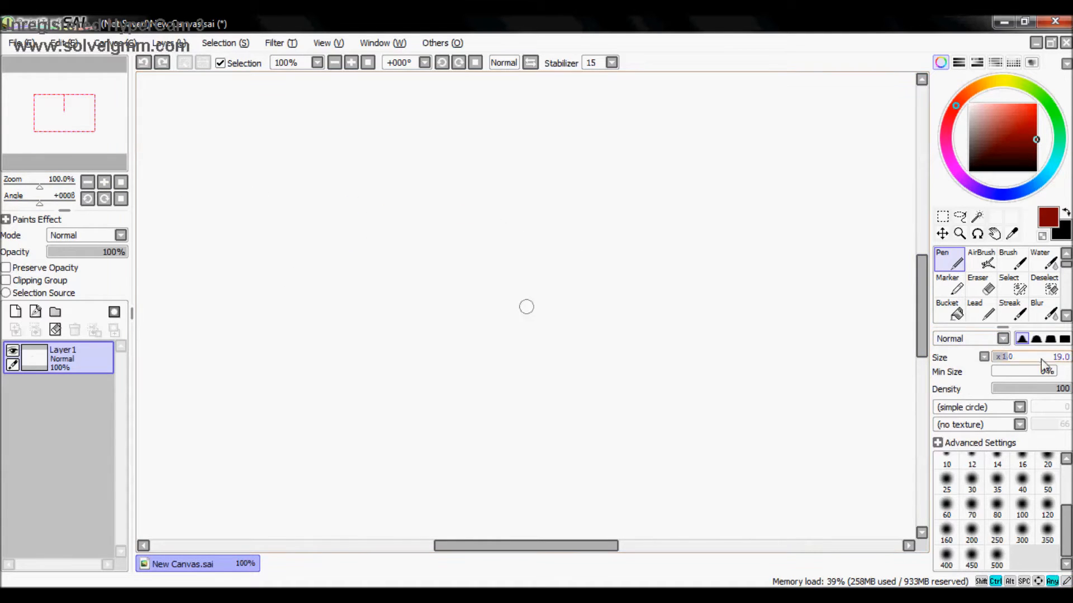
mouse_move(342, 305)
mouse_down()
mouse_move(434, 197)
mouse_move(481, 235)
mouse_move(592, 246)
mouse_up()
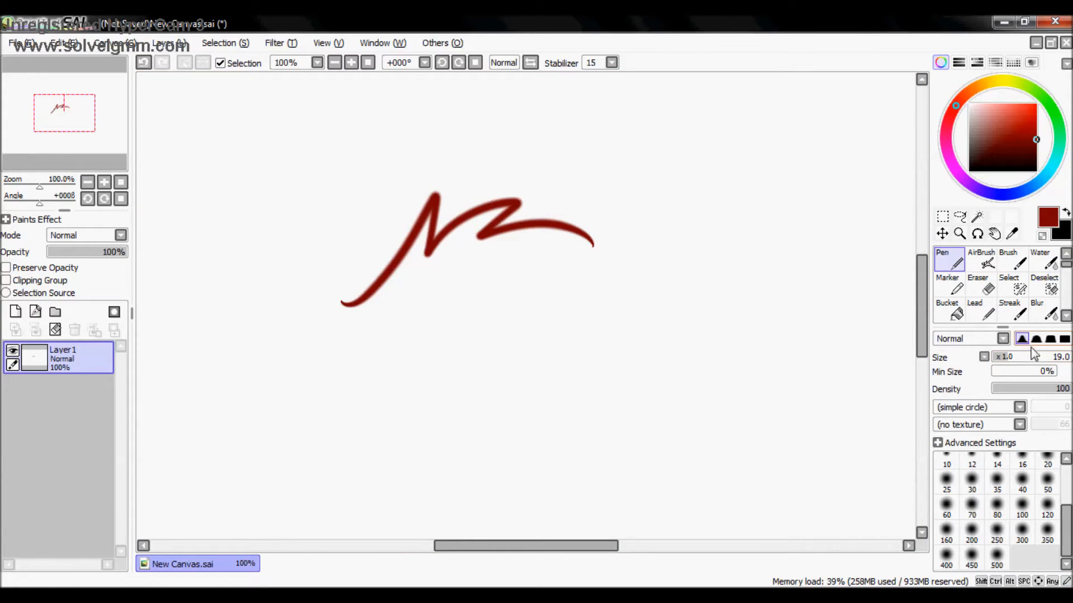
click(1064, 341)
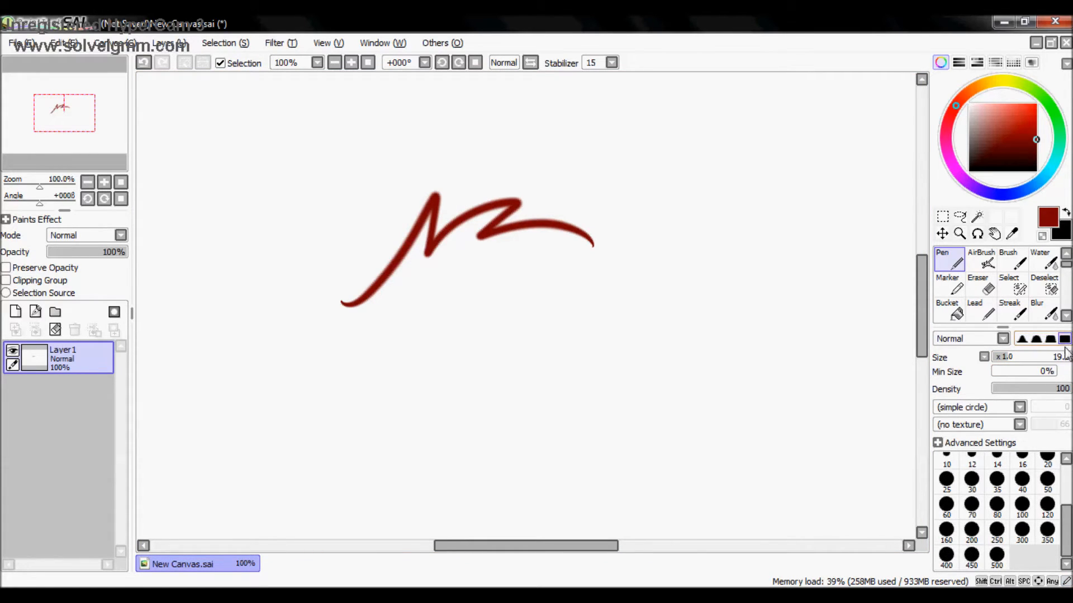
mouse_move(459, 368)
mouse_down()
mouse_move(673, 326)
mouse_move(630, 340)
mouse_up()
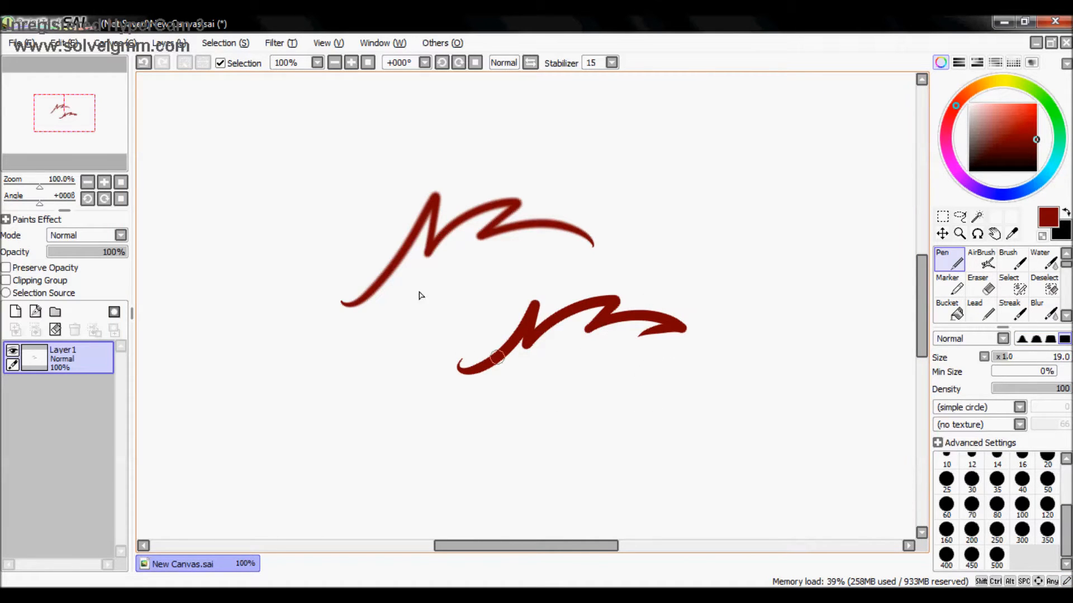
Step: Clear the layer and draw a spiky, curving line with the hard-edged Pen at size 9
click(55, 329)
click(1003, 359)
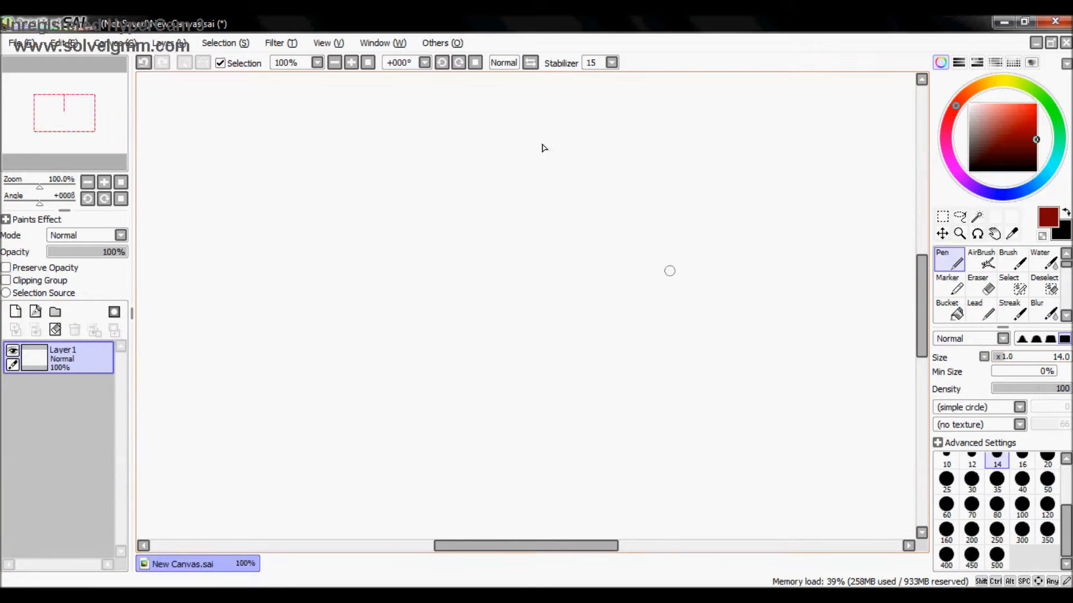
click(1000, 358)
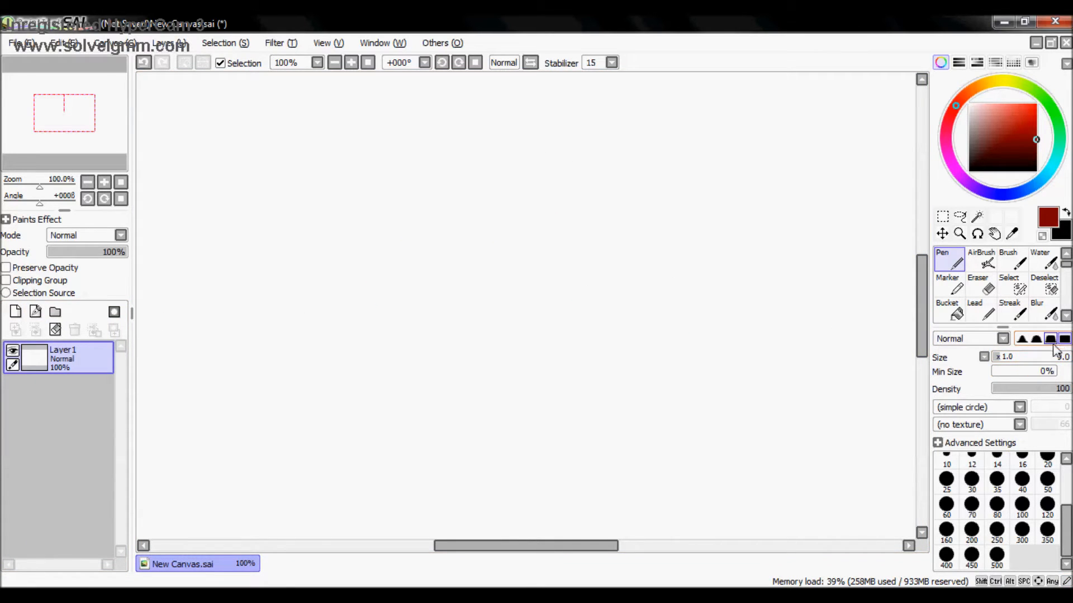
mouse_move(325, 255)
mouse_down()
mouse_move(545, 167)
mouse_move(600, 228)
mouse_move(556, 303)
mouse_move(497, 264)
mouse_up()
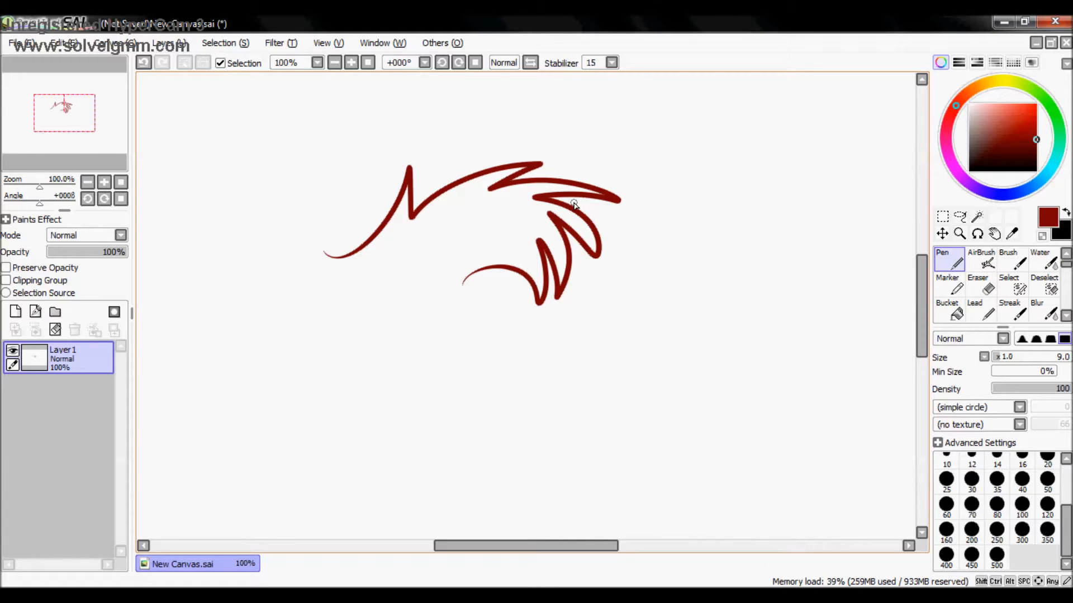
Step: Clear the spiky line from the layer and set the canvas view to 75% zoom
click(55, 330)
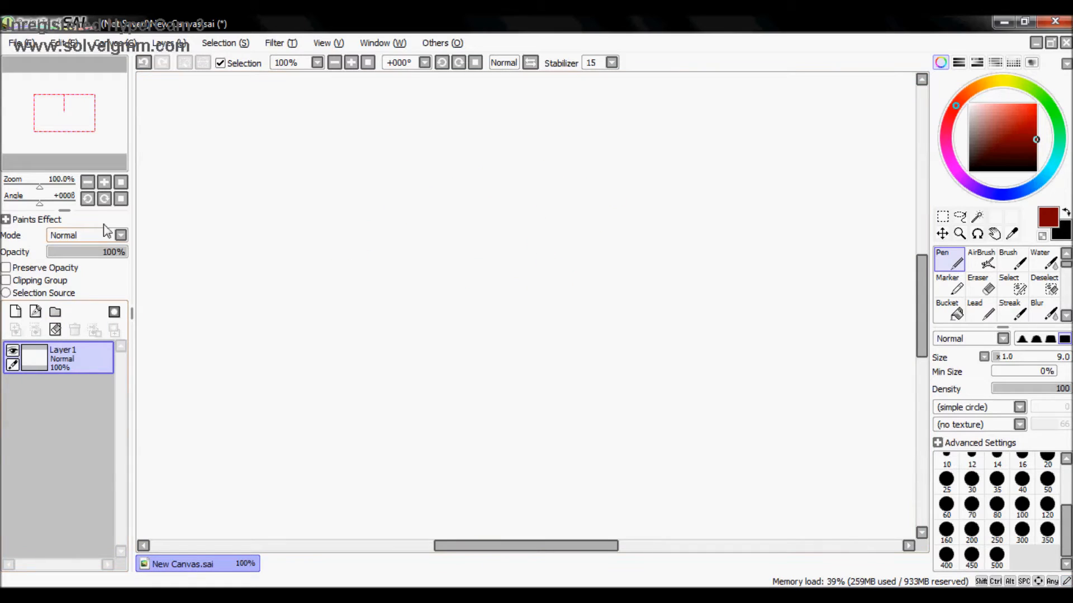
click(88, 182)
click(87, 182)
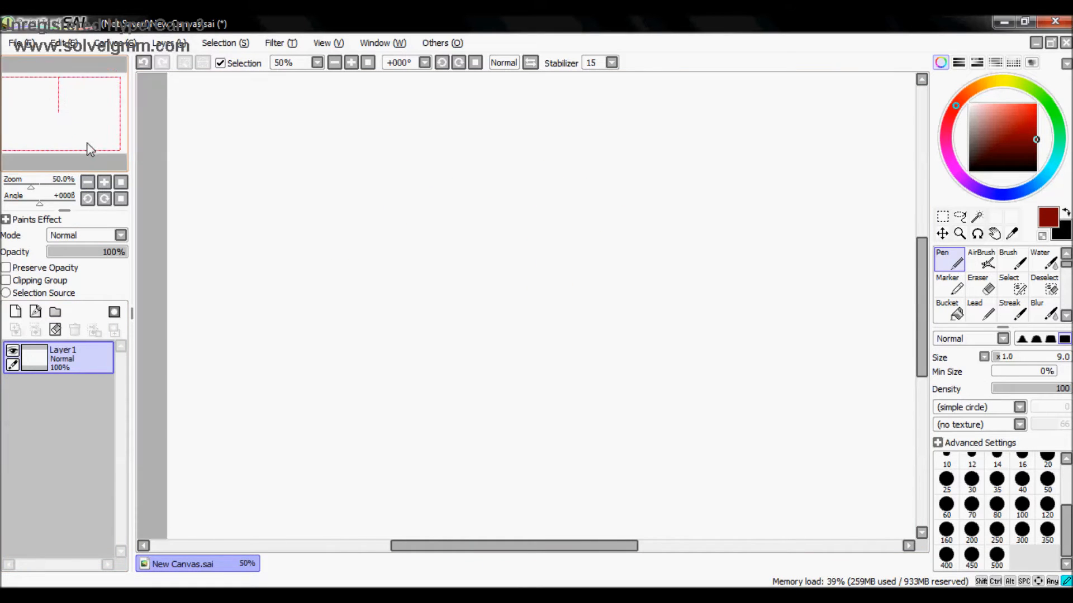
click(88, 182)
click(104, 183)
click(104, 183)
drag(88, 147, 93, 125)
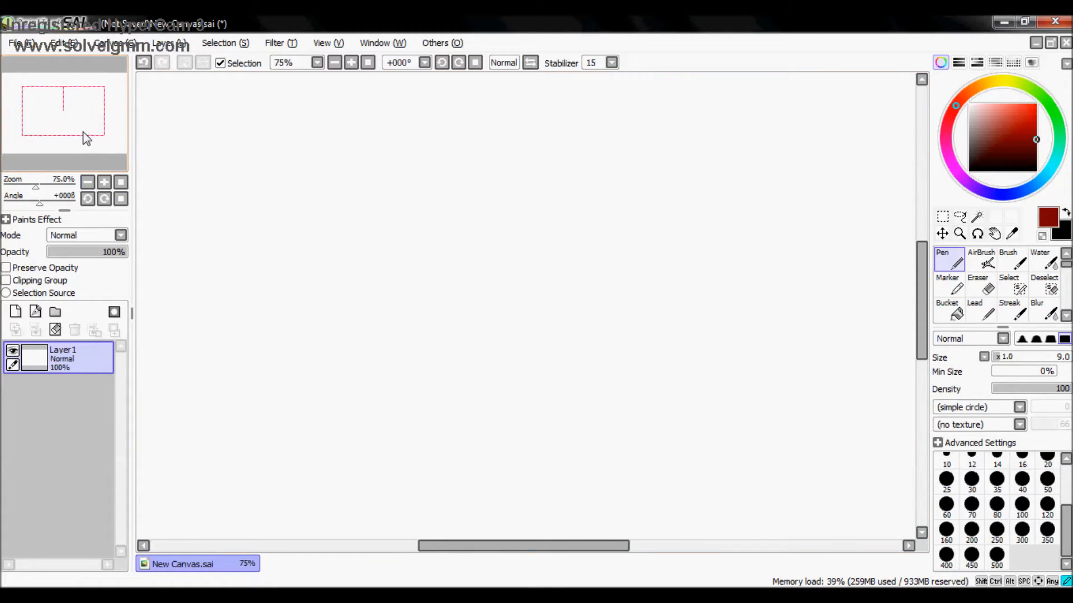
click(87, 183)
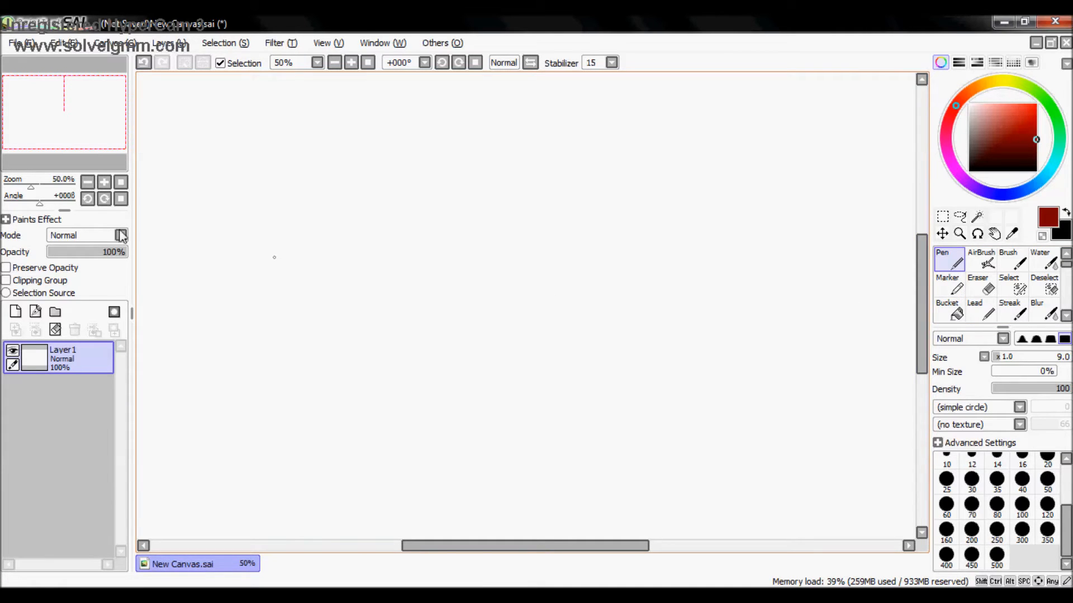
click(88, 182)
click(104, 182)
click(104, 182)
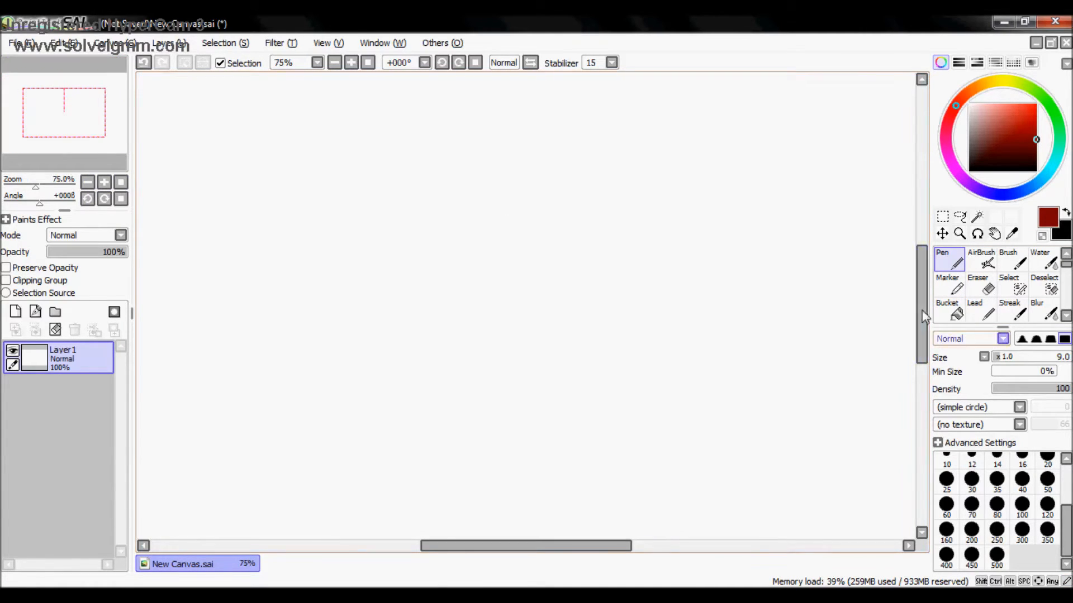
Step: Try two freehand Pen strokes on the blank canvas and undo them
mouse_move(620, 222)
mouse_down()
mouse_move(718, 237)
mouse_move(719, 268)
mouse_up()
key(ctrl+z)
mouse_move(292, 284)
mouse_down()
mouse_move(402, 185)
mouse_move(592, 300)
mouse_move(530, 293)
mouse_move(462, 410)
mouse_up()
key(ctrl+z)
Step: Paint several freehand strokes with the AirBrush at size 56 using the softest edge shape
click(982, 260)
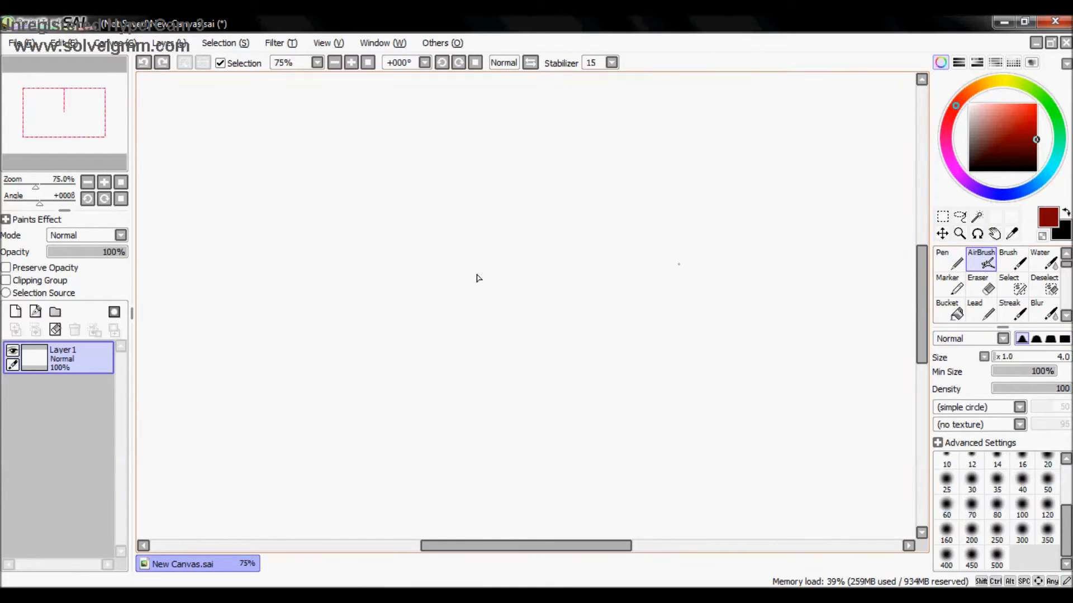
drag(411, 209, 555, 244)
key(ctrl+z)
click(1031, 356)
mouse_move(291, 352)
mouse_down()
mouse_move(371, 278)
mouse_move(428, 252)
mouse_move(641, 305)
mouse_move(575, 316)
mouse_move(629, 446)
mouse_move(615, 436)
mouse_move(594, 488)
mouse_move(579, 481)
mouse_move(543, 511)
mouse_move(458, 476)
mouse_move(430, 506)
mouse_up()
mouse_move(262, 291)
mouse_down()
mouse_move(338, 181)
mouse_move(509, 143)
mouse_up()
mouse_move(464, 179)
mouse_down()
mouse_move(626, 187)
mouse_move(690, 335)
mouse_move(682, 378)
mouse_move(656, 415)
mouse_move(546, 504)
mouse_up()
Step: Clear the layer and draw a thick zigzag with the AirBrush at size 47 using the hardest edge shape, undoing the last stroke
key(Delete)
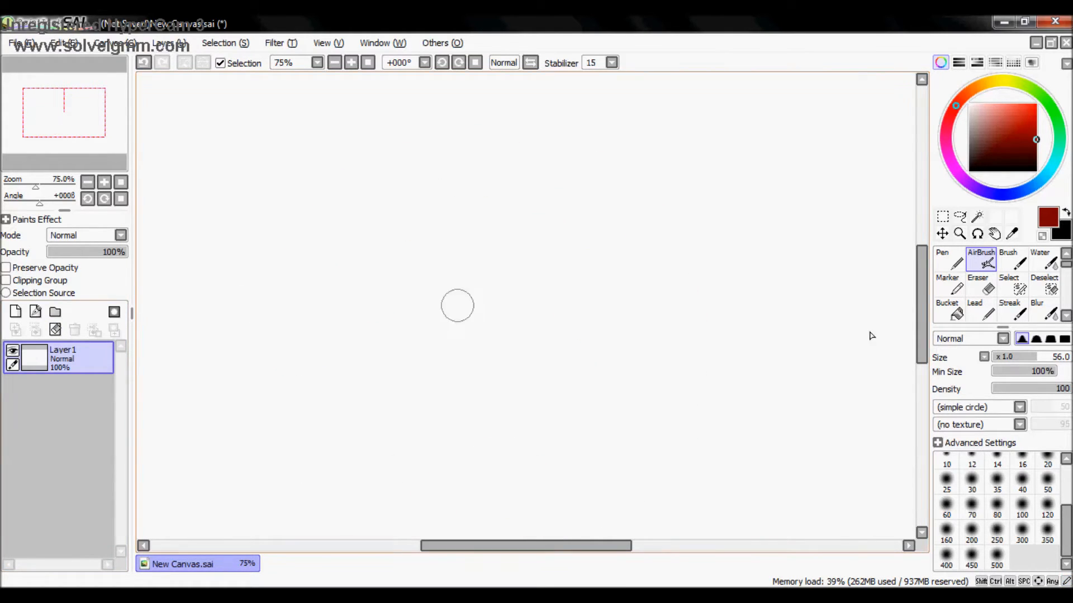
click(1064, 339)
mouse_move(331, 323)
mouse_down()
mouse_move(445, 206)
mouse_move(591, 231)
mouse_move(625, 355)
mouse_up()
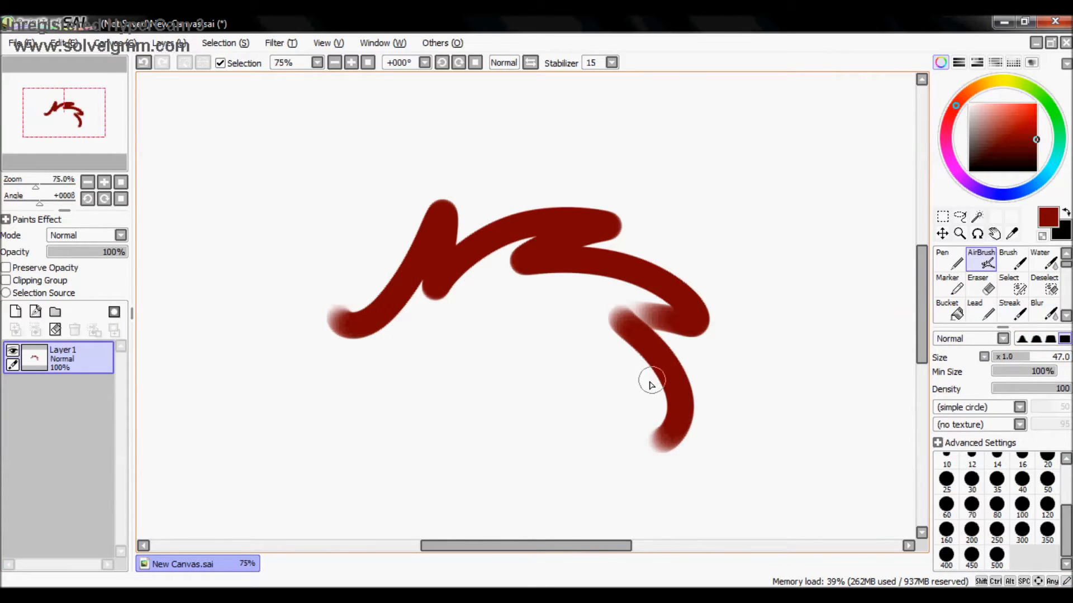
key(ctrl+z)
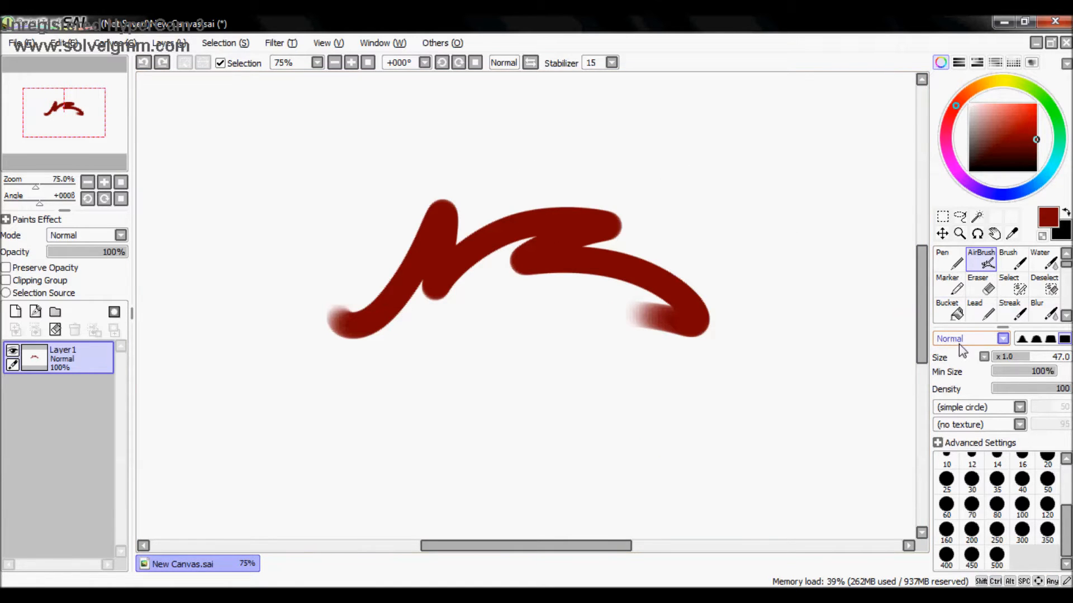
Step: Set the AirBrush minimum size to 0% and draw a test stroke, comparing it with a Pen stroke that is undone
drag(1012, 375, 1007, 369)
mouse_move(550, 413)
mouse_down()
mouse_move(634, 363)
mouse_move(773, 414)
mouse_up()
click(949, 260)
drag(522, 447, 749, 468)
key(ctrl+z)
Step: Clear the layer and draw spiky, curving strokes with the hard-edged AirBrush at size 42
click(55, 330)
click(982, 260)
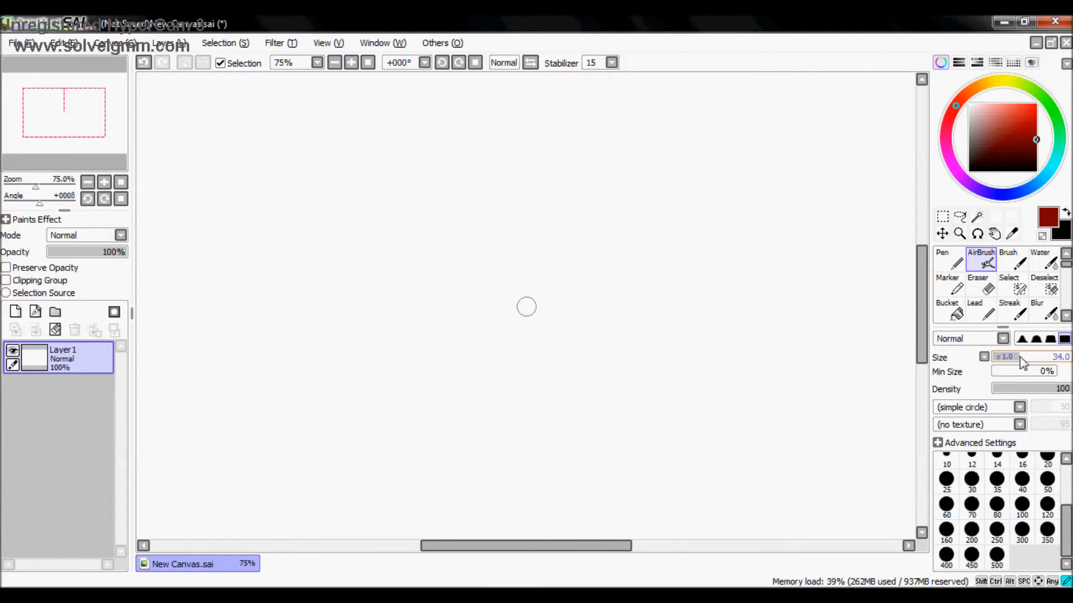
mouse_move(319, 271)
mouse_down()
mouse_move(538, 197)
mouse_move(578, 227)
mouse_move(648, 247)
mouse_move(561, 234)
mouse_move(673, 343)
mouse_up()
drag(611, 296, 637, 423)
Step: Clear the layer and draw a curve of overlapping spiky strokes with the AirBrush at size 42 using the softest edge shape
click(55, 329)
click(1021, 339)
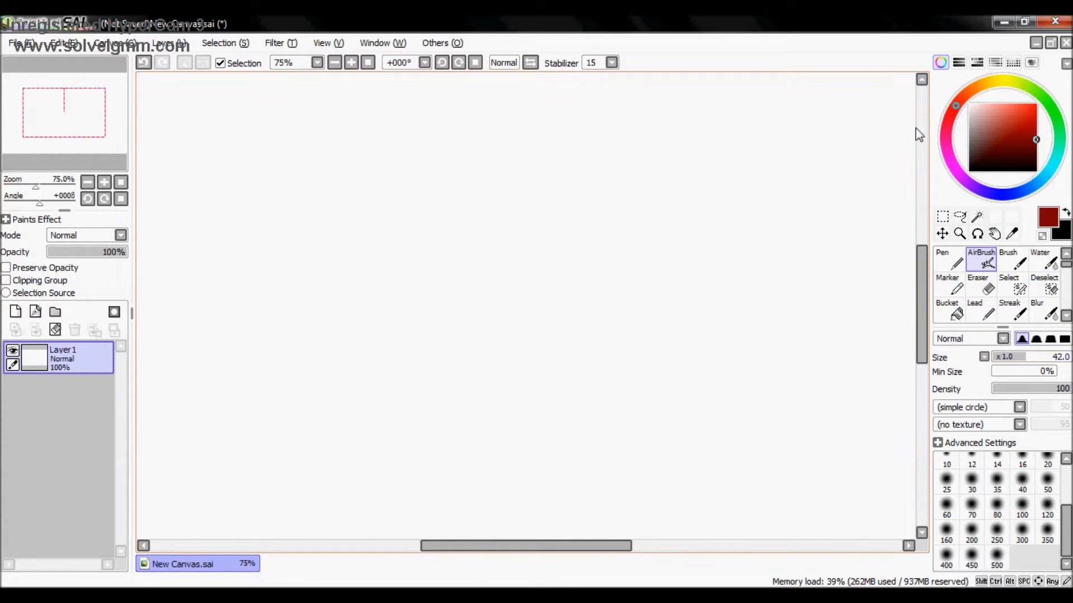
mouse_move(348, 317)
mouse_down()
mouse_move(455, 208)
mouse_move(592, 246)
mouse_up()
mouse_move(489, 257)
mouse_down()
mouse_move(539, 234)
mouse_move(655, 272)
mouse_up()
drag(590, 260, 673, 338)
drag(614, 287, 643, 400)
drag(627, 321, 599, 435)
mouse_move(616, 354)
mouse_down()
mouse_move(595, 437)
mouse_move(609, 417)
mouse_move(553, 457)
mouse_up()
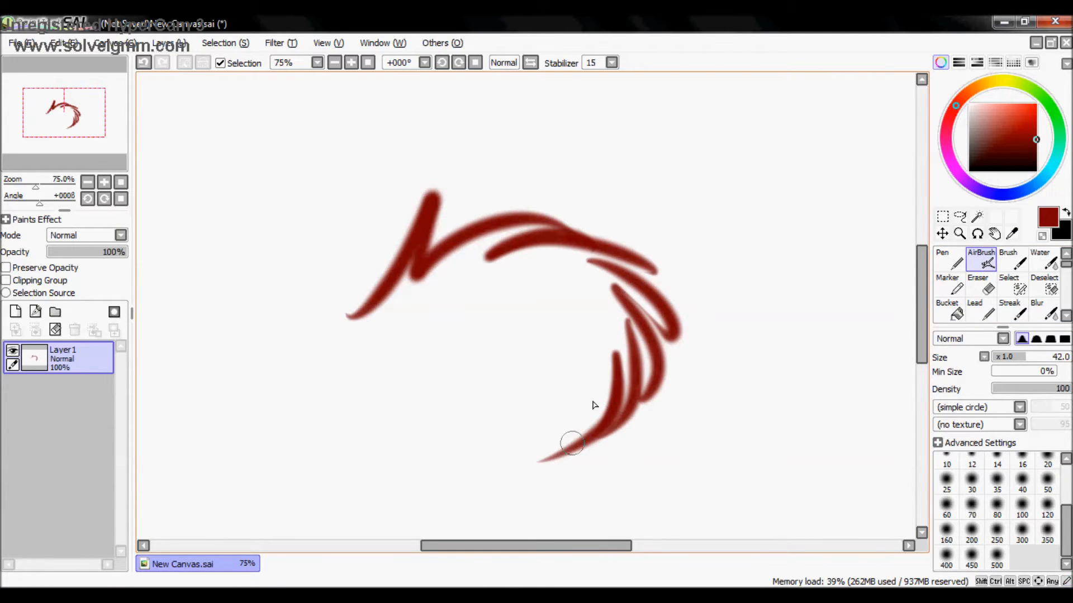
mouse_move(303, 331)
mouse_down()
mouse_move(379, 228)
mouse_move(404, 259)
mouse_up()
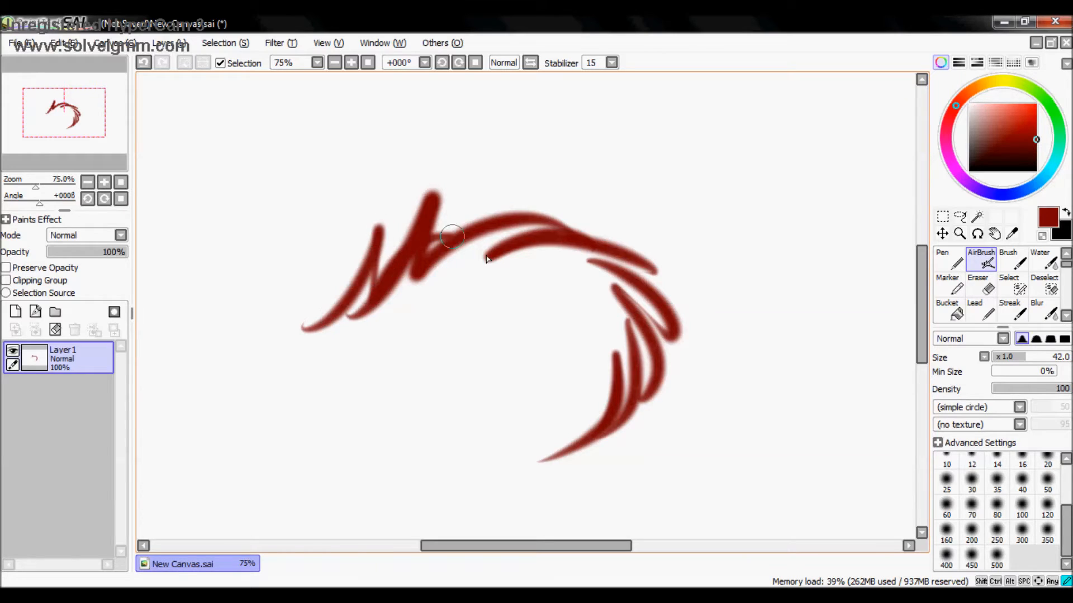
Step: Clear the layer and try a freehand stroke with the soft-edged Brush at size 70, undoing it
click(55, 330)
click(1012, 263)
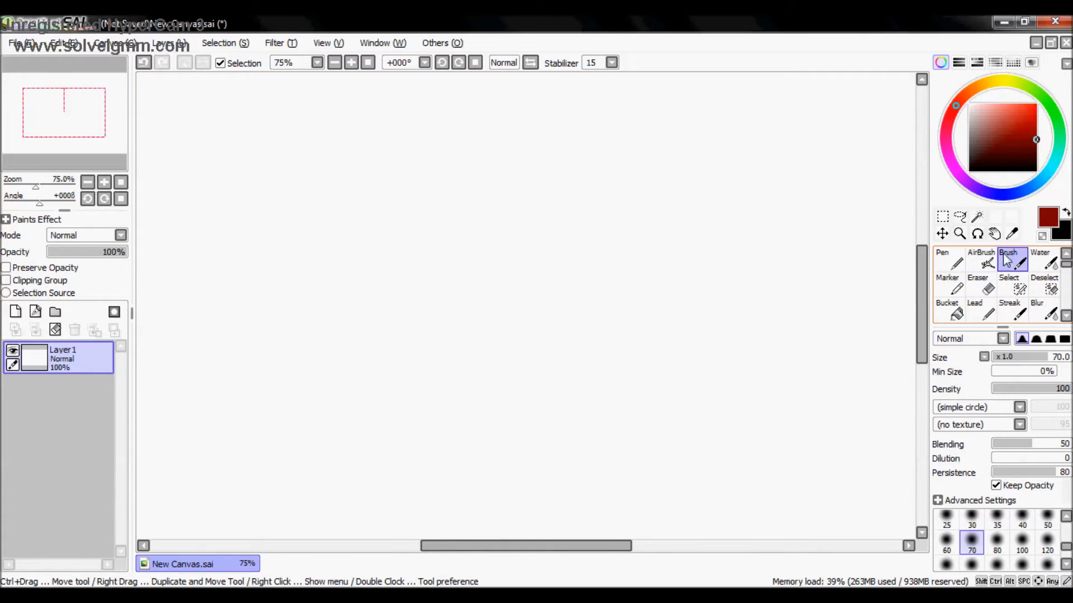
mouse_move(327, 318)
mouse_down()
mouse_move(408, 226)
mouse_move(553, 227)
mouse_up()
key(ctrl+z)
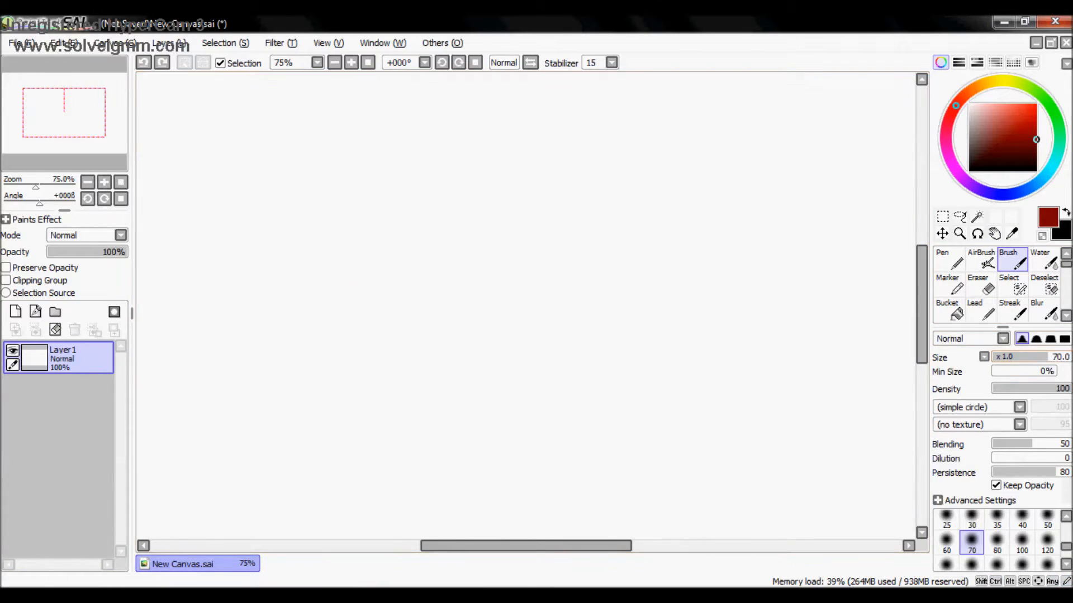
Step: Try a freehand stroke with the Brush at size 19 using the hardest edge shape, and undo it
click(1065, 339)
click(1007, 357)
mouse_move(361, 341)
mouse_down()
mouse_move(479, 200)
mouse_move(580, 226)
mouse_move(583, 263)
mouse_move(650, 355)
mouse_move(665, 335)
mouse_up()
key(ctrl+z)
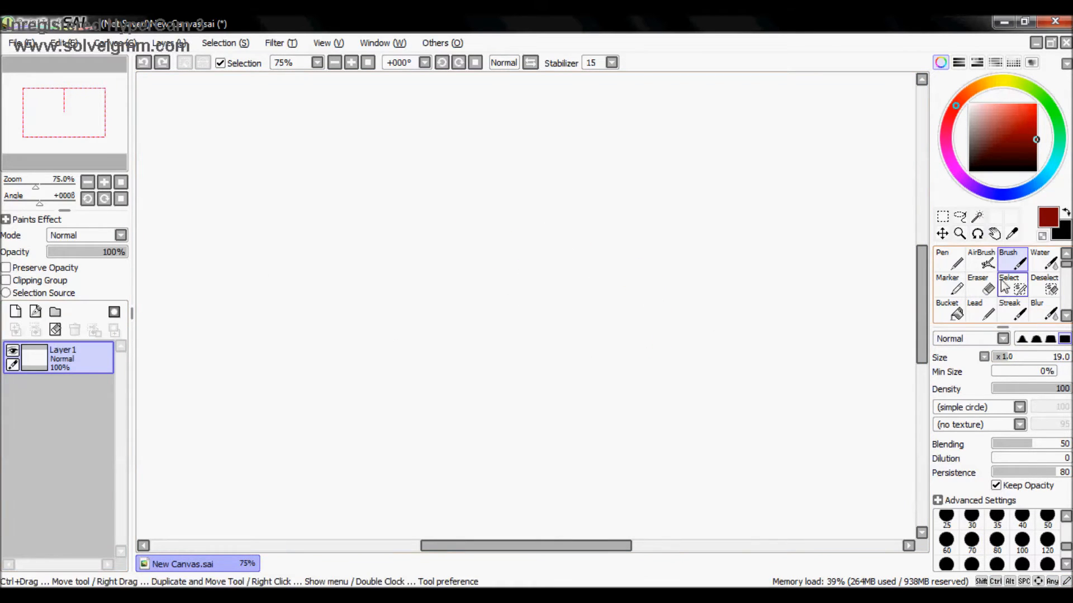
Step: Draw a thick, bumpy line across the upper middle of the canvas with the Pen at an enlarged size
click(1042, 262)
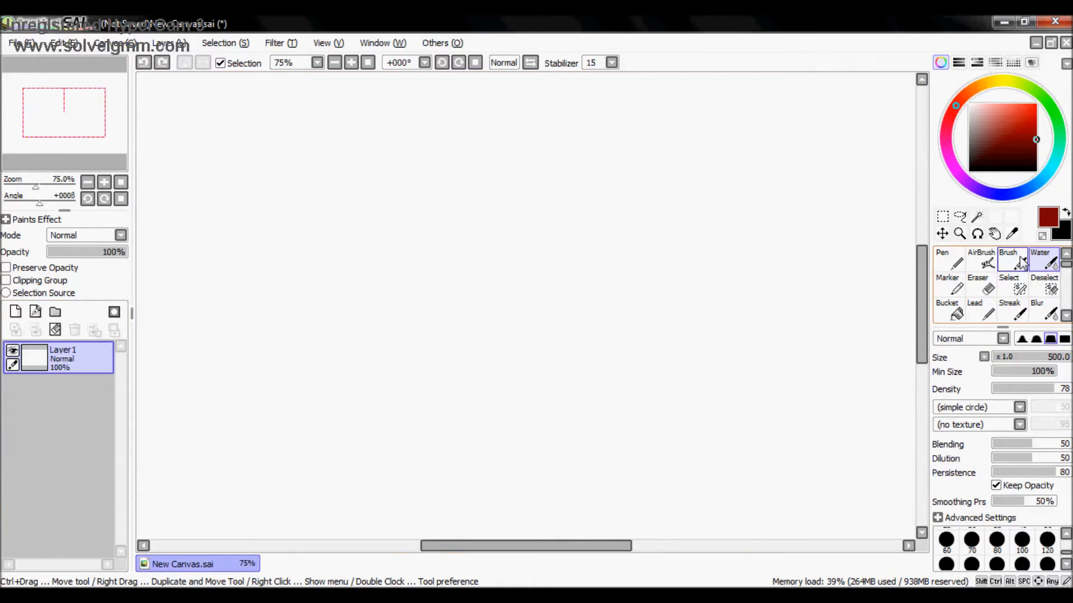
click(950, 260)
click(976, 265)
click(957, 265)
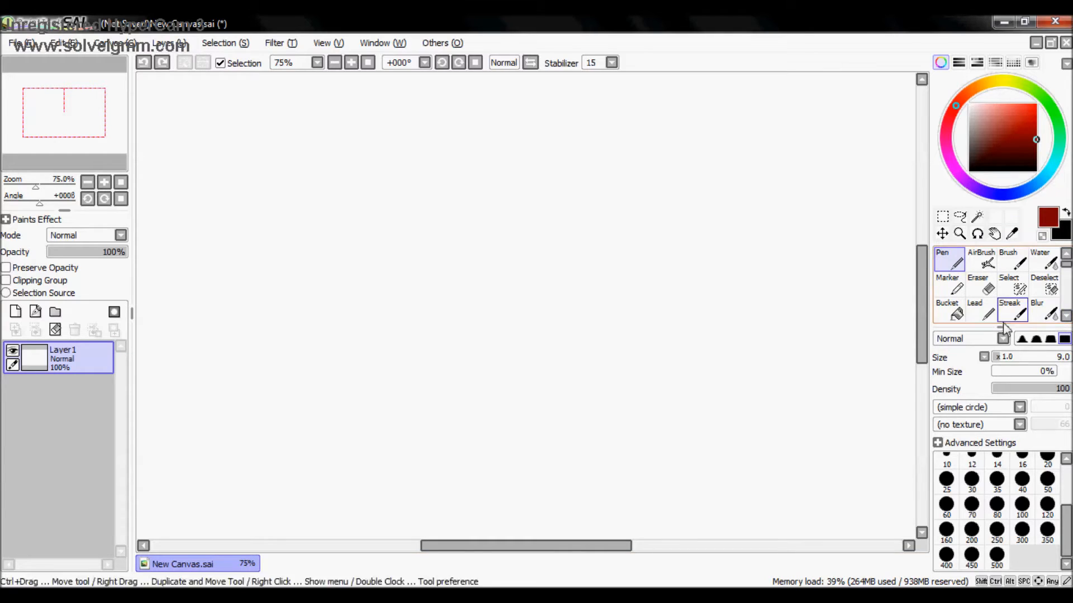
drag(1023, 358, 1003, 356)
mouse_move(419, 289)
mouse_down()
mouse_move(506, 222)
mouse_move(680, 214)
mouse_up()
Step: Soften the thick red line along its whole length with the Blur tool at size 51
click(1043, 311)
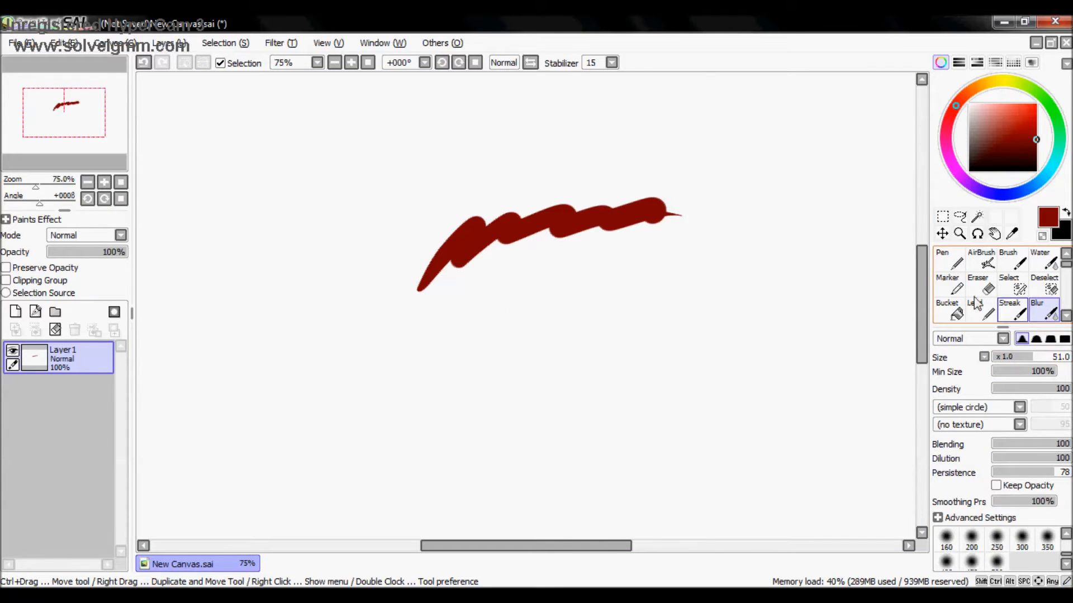
mouse_move(671, 219)
mouse_down()
mouse_move(484, 214)
mouse_move(565, 209)
mouse_move(419, 285)
mouse_move(466, 230)
mouse_move(463, 249)
mouse_move(661, 224)
mouse_move(680, 199)
mouse_move(477, 257)
mouse_up()
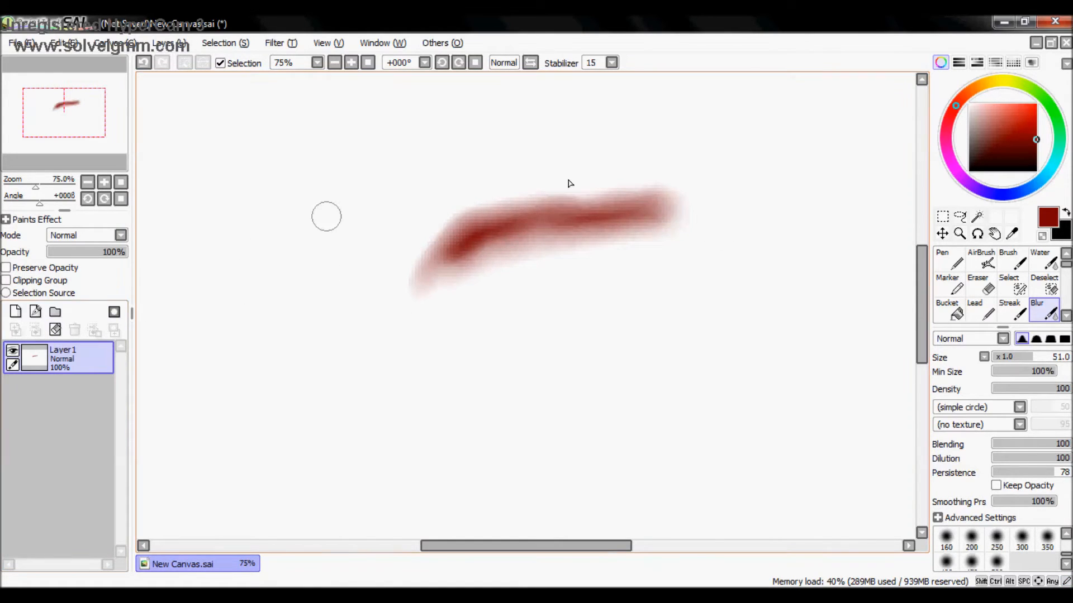
mouse_move(680, 206)
mouse_down()
mouse_move(438, 227)
mouse_move(531, 179)
mouse_move(718, 207)
mouse_move(425, 255)
mouse_move(409, 271)
mouse_move(494, 234)
mouse_move(428, 309)
mouse_up()
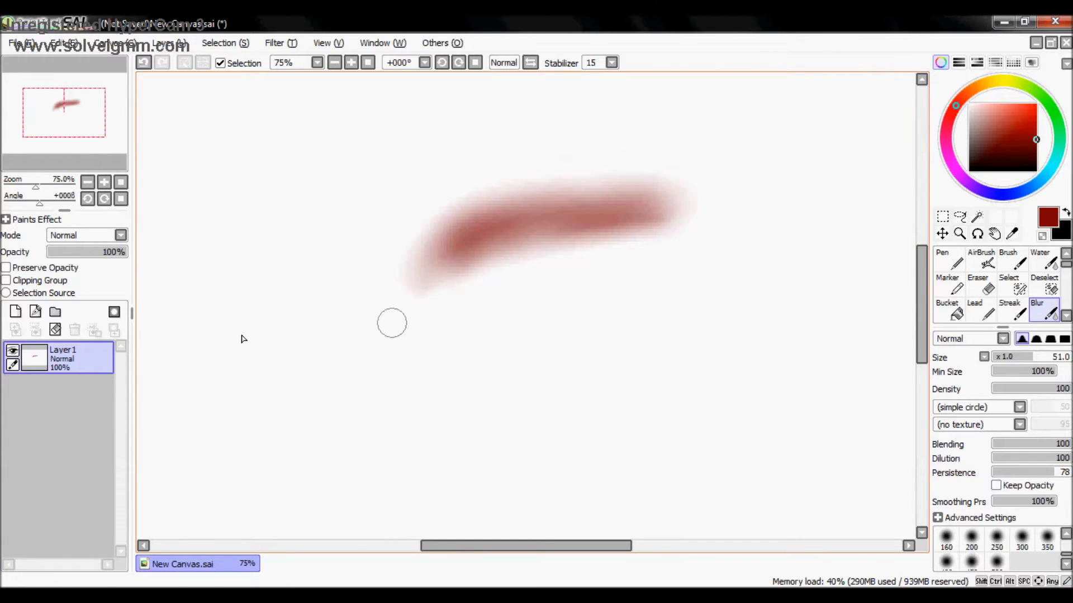
Step: On the cleared layer, draw a large closed circle with the Pen at size 15 and fill it dark red using the Bucket
click(55, 330)
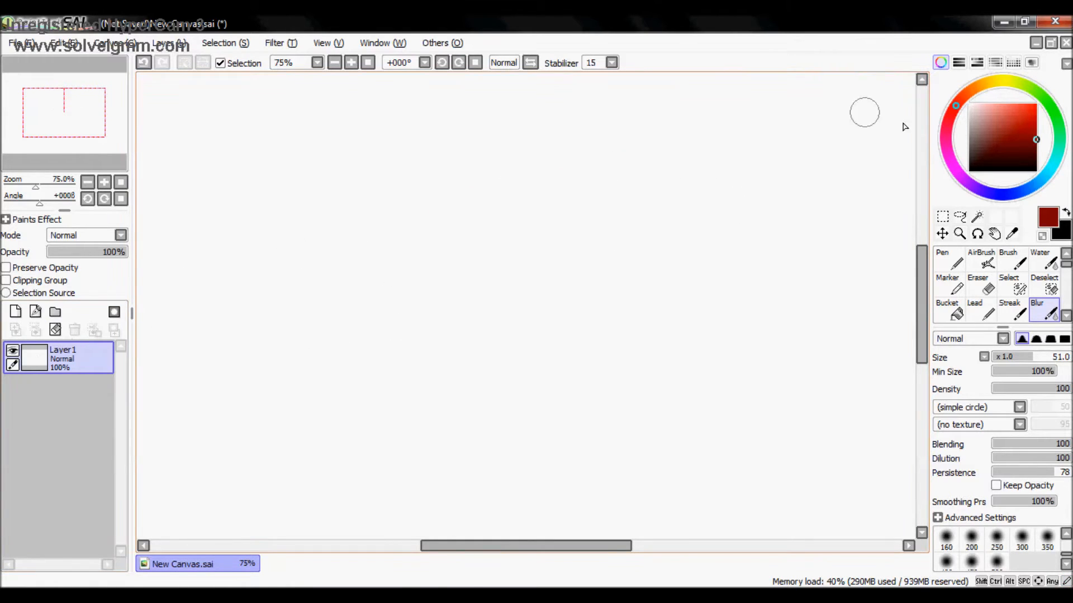
click(952, 314)
click(949, 260)
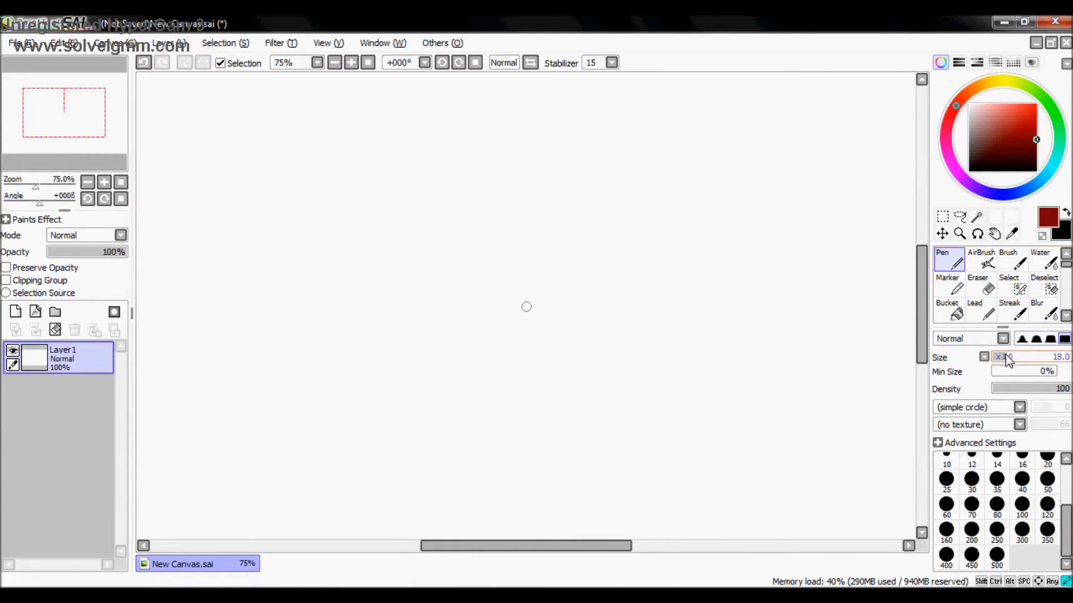
mouse_move(499, 159)
mouse_down()
mouse_move(647, 275)
mouse_move(496, 167)
mouse_up()
click(953, 313)
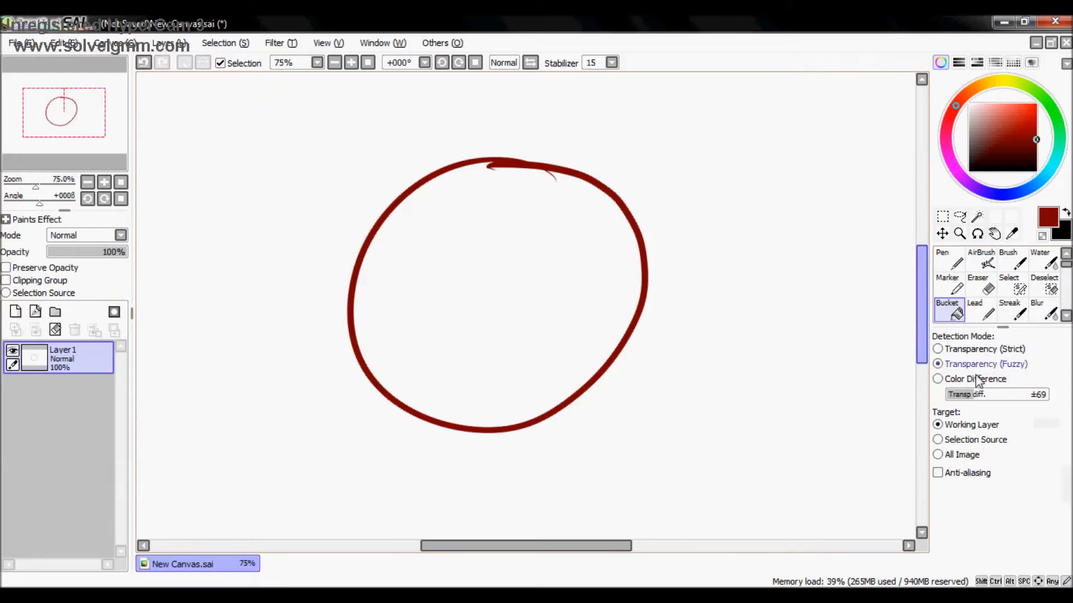
click(486, 307)
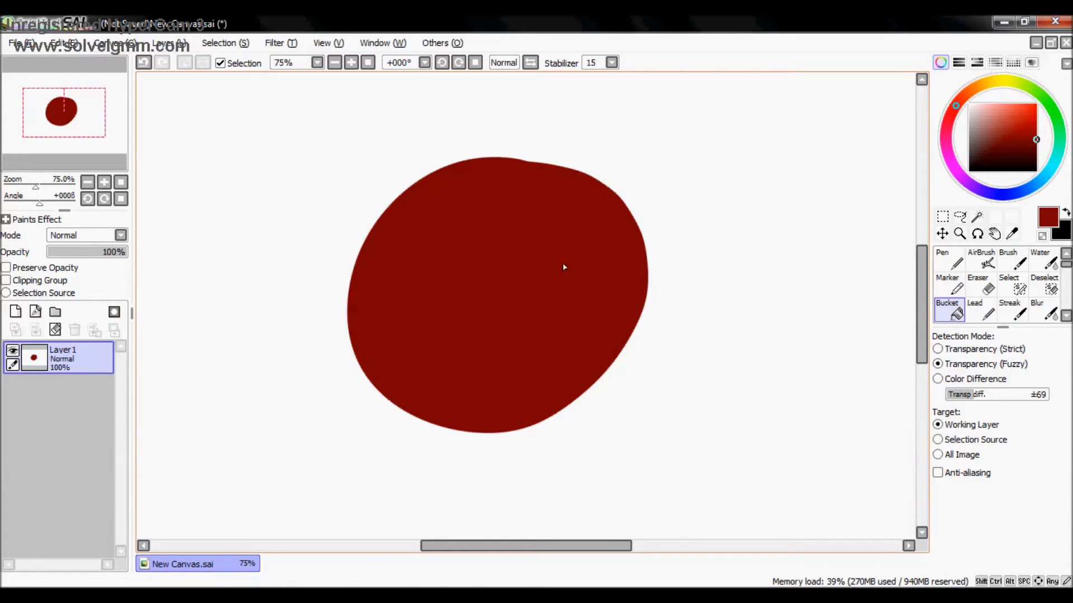
Step: Add two closed ear-shaped Pen loops to the upper edge of the filled circle and fill each with the Bucket
click(950, 260)
drag(614, 193, 645, 246)
click(953, 312)
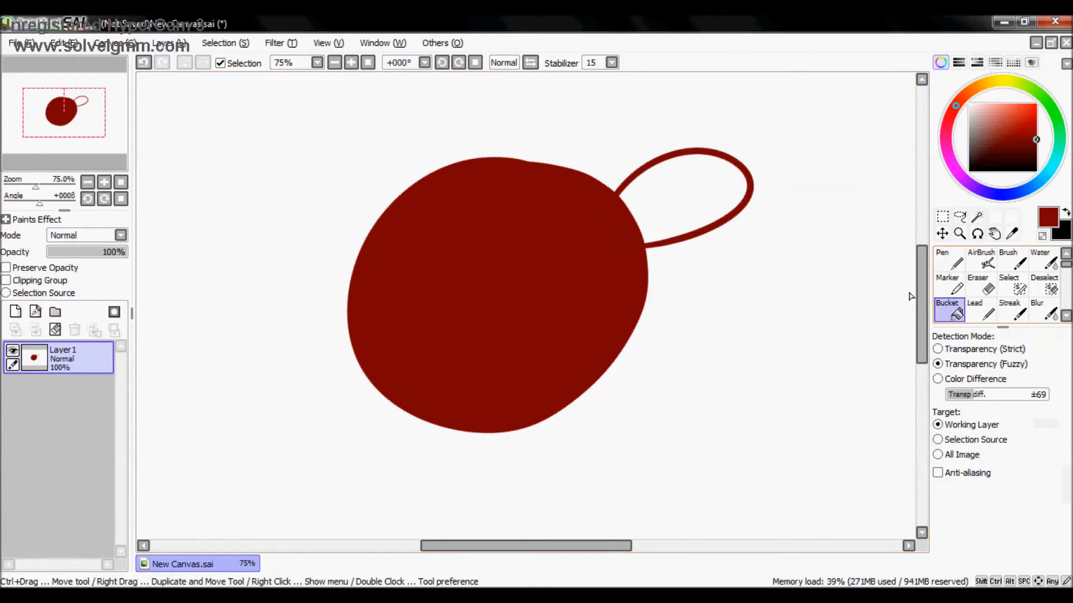
click(693, 187)
click(950, 260)
drag(475, 159, 404, 189)
click(957, 312)
click(458, 134)
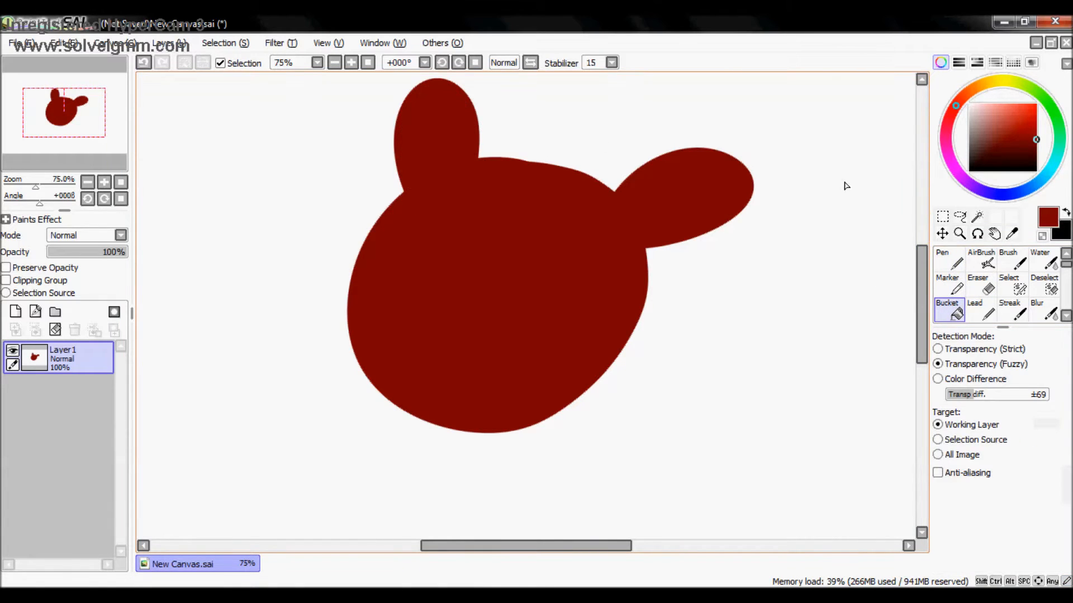
Step: Clear the layer and draw several freehand test strokes with the Binary tool at size 25
click(959, 264)
click(56, 330)
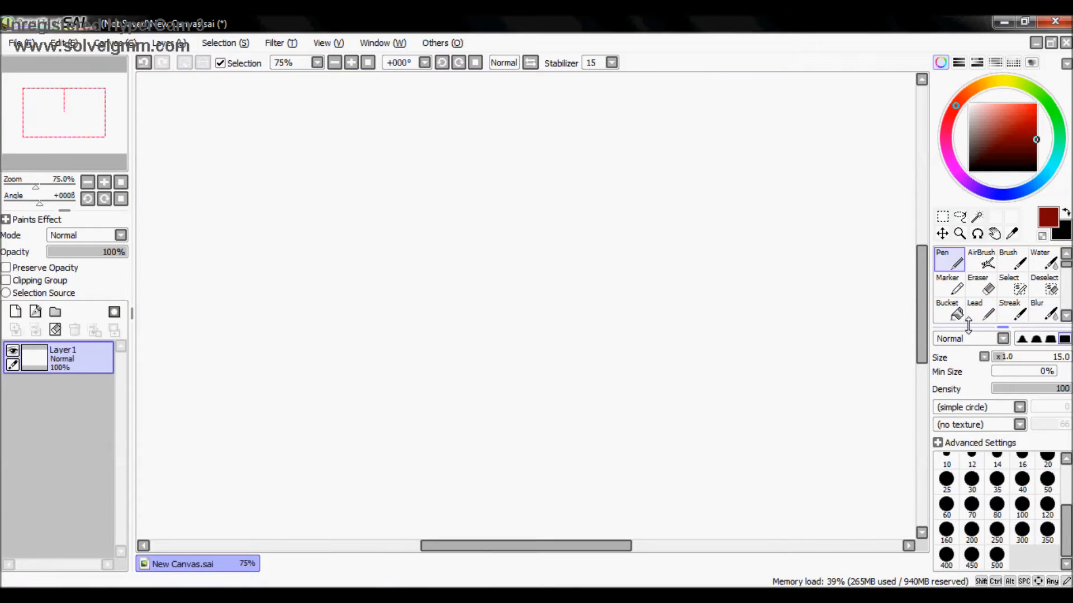
click(1066, 316)
click(1066, 317)
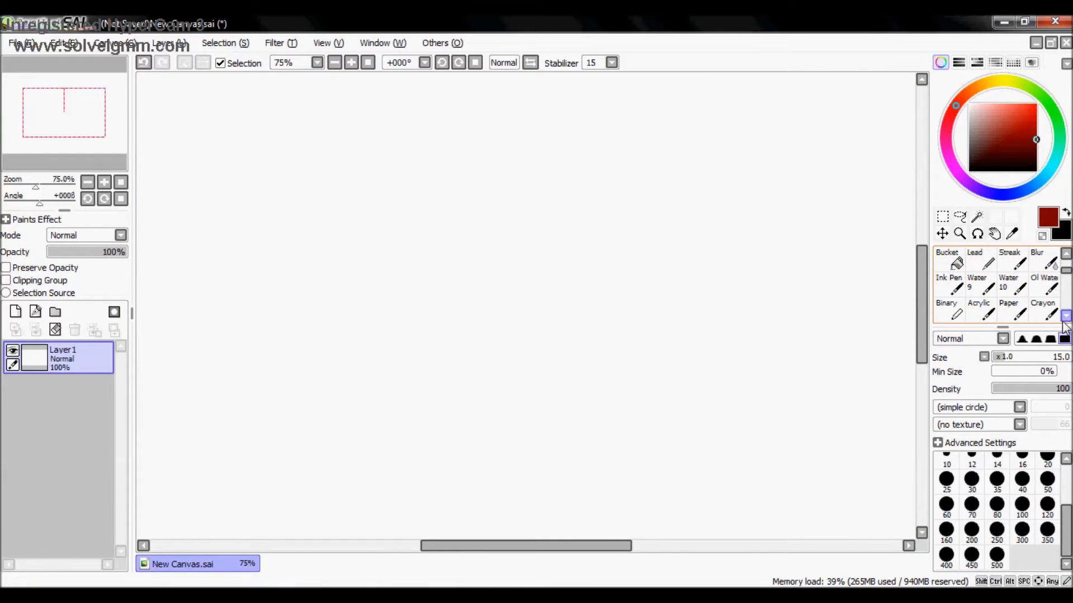
click(953, 318)
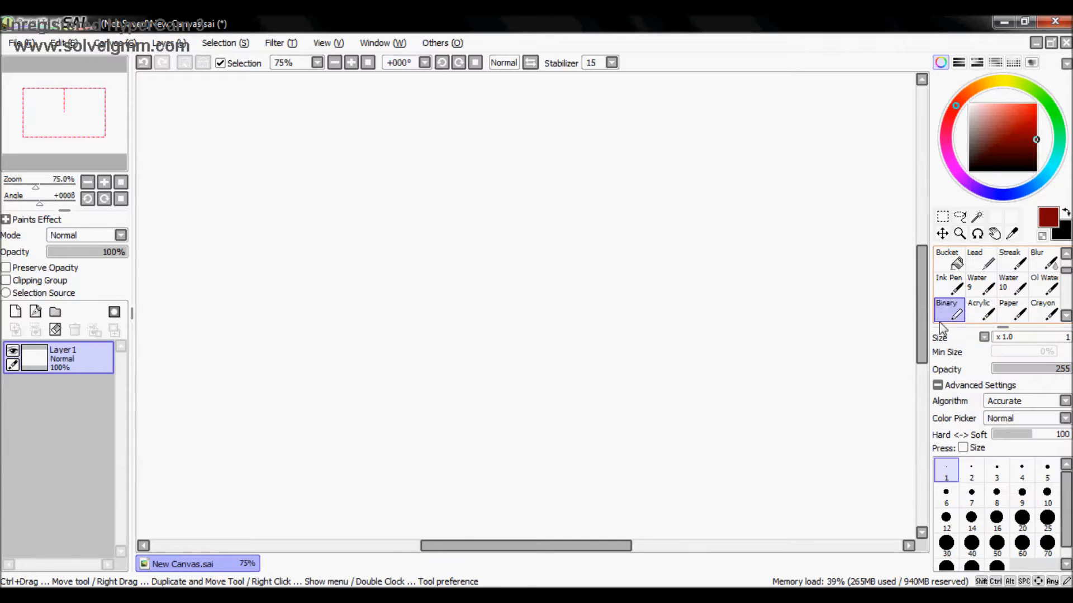
click(1047, 518)
click(104, 182)
mouse_move(333, 251)
mouse_down()
mouse_move(408, 207)
mouse_move(500, 181)
mouse_move(612, 200)
mouse_move(635, 218)
mouse_move(564, 217)
mouse_move(645, 277)
mouse_move(601, 283)
mouse_move(564, 397)
mouse_move(554, 370)
mouse_move(490, 427)
mouse_move(509, 423)
mouse_move(332, 244)
mouse_up()
mouse_move(285, 273)
mouse_down()
mouse_move(340, 252)
mouse_move(476, 231)
mouse_up()
mouse_move(344, 384)
mouse_down()
mouse_move(381, 301)
mouse_move(521, 302)
mouse_up()
Step: Clear the layer and draw a spiky, curving line with the Binary tool at size 11
click(1006, 342)
click(53, 330)
drag(75, 124, 60, 116)
mouse_move(366, 283)
mouse_down()
mouse_move(427, 241)
mouse_move(603, 233)
mouse_move(594, 354)
mouse_move(459, 386)
mouse_up()
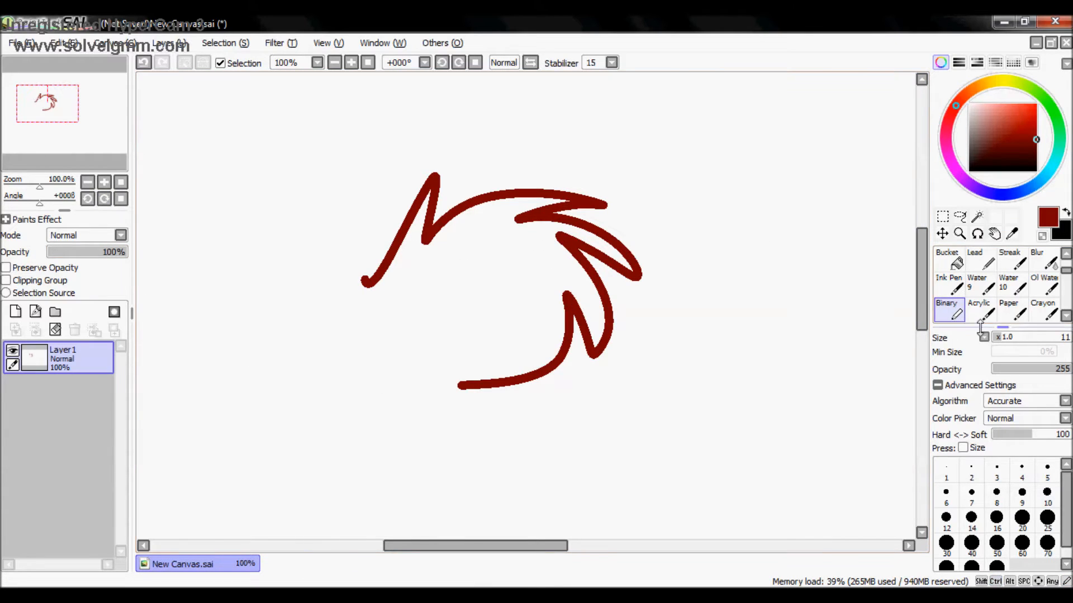
Step: Undo the Binary line and scribble curved strokes with the Crayon at size 35
key(ctrl+z)
key(ctrl+z)
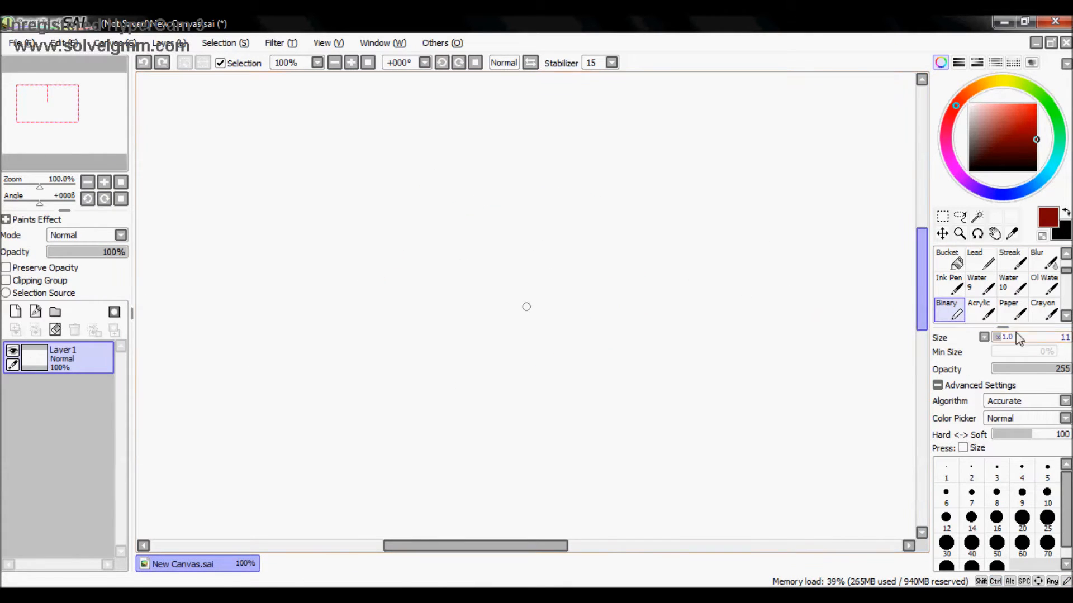
click(1043, 313)
drag(1030, 359, 1020, 357)
mouse_move(491, 230)
mouse_down()
mouse_move(505, 242)
mouse_move(491, 280)
mouse_move(518, 422)
mouse_move(573, 400)
mouse_move(658, 294)
mouse_move(637, 261)
mouse_up()
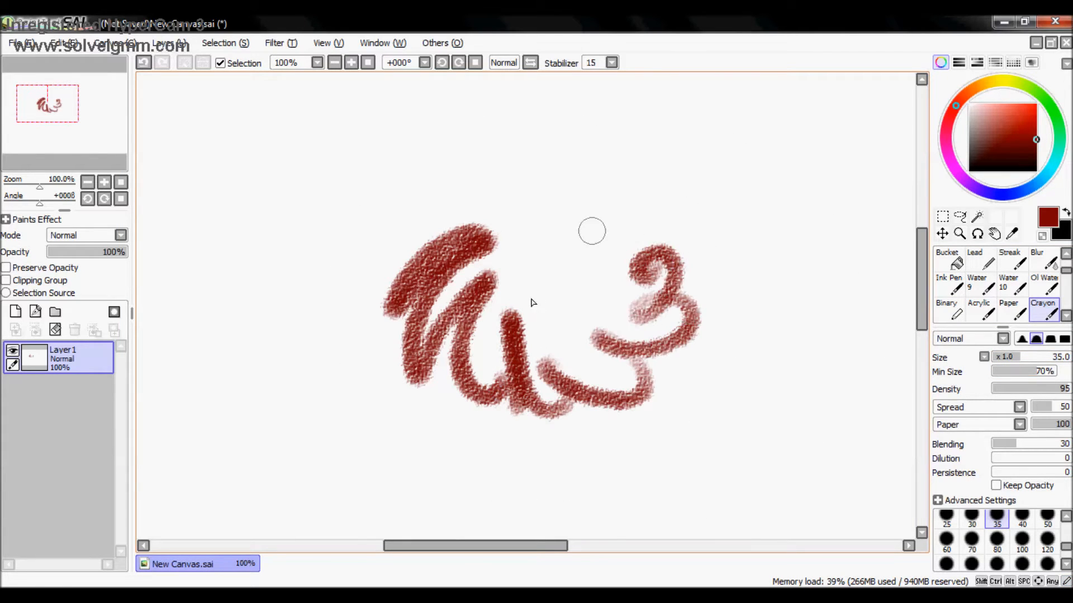
Step: Clear the crayon scribbles from the layer and zoom the canvas out to 75%
click(50, 333)
click(89, 184)
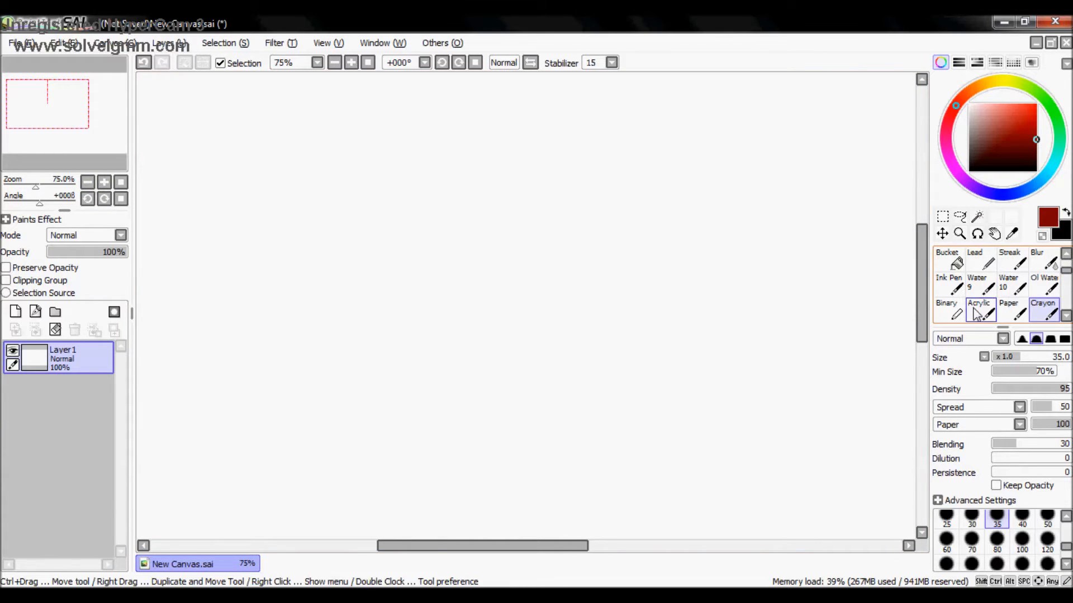
scroll(1006, 279, up, 2)
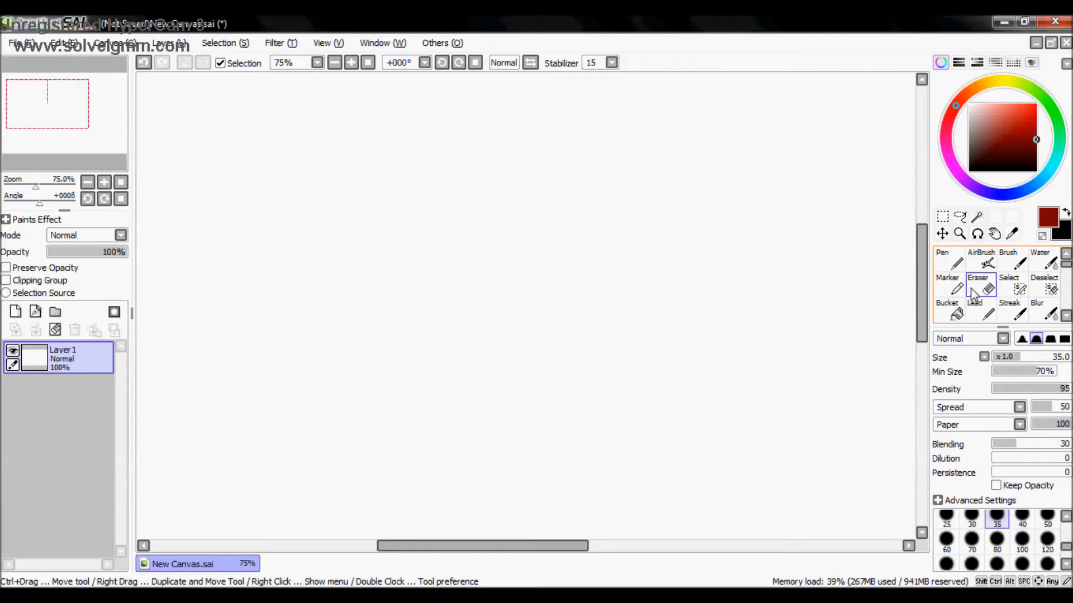
Step: Switch to the Eraser and set its size to 22
click(951, 285)
click(980, 286)
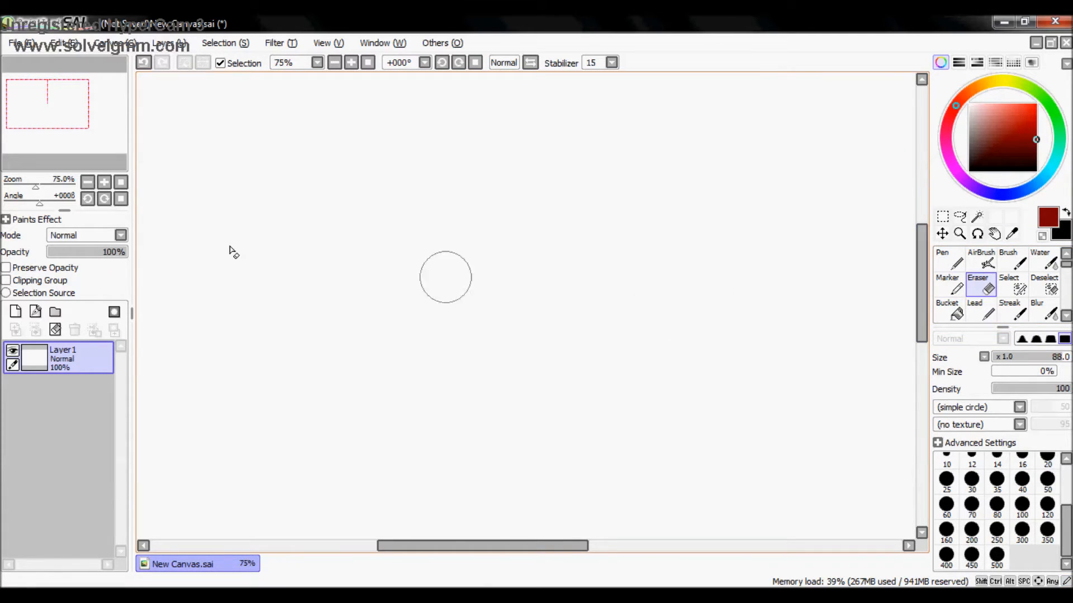
click(88, 183)
drag(112, 129, 124, 142)
click(121, 182)
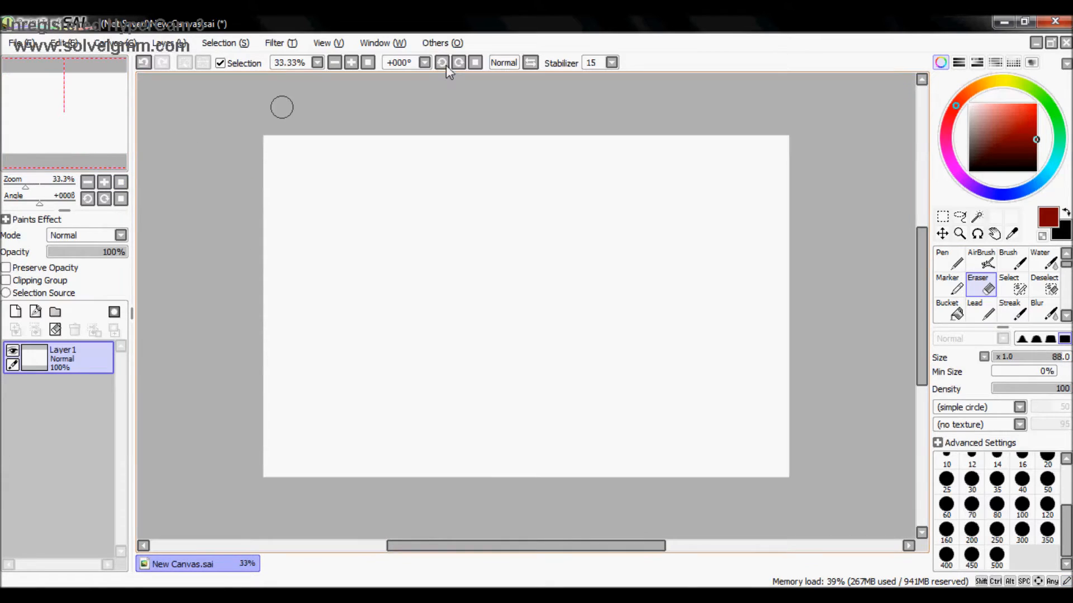
click(1012, 358)
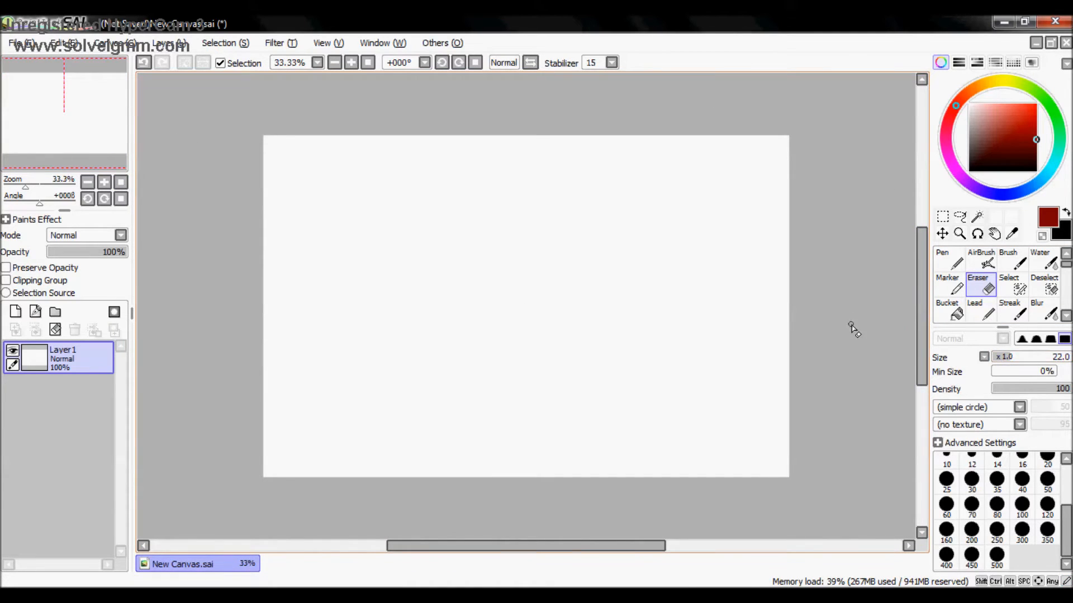
Step: Look through the settings of the Pen, AirBrush, Brush, Deselect and Select tools, finishing on the Pen
click(959, 234)
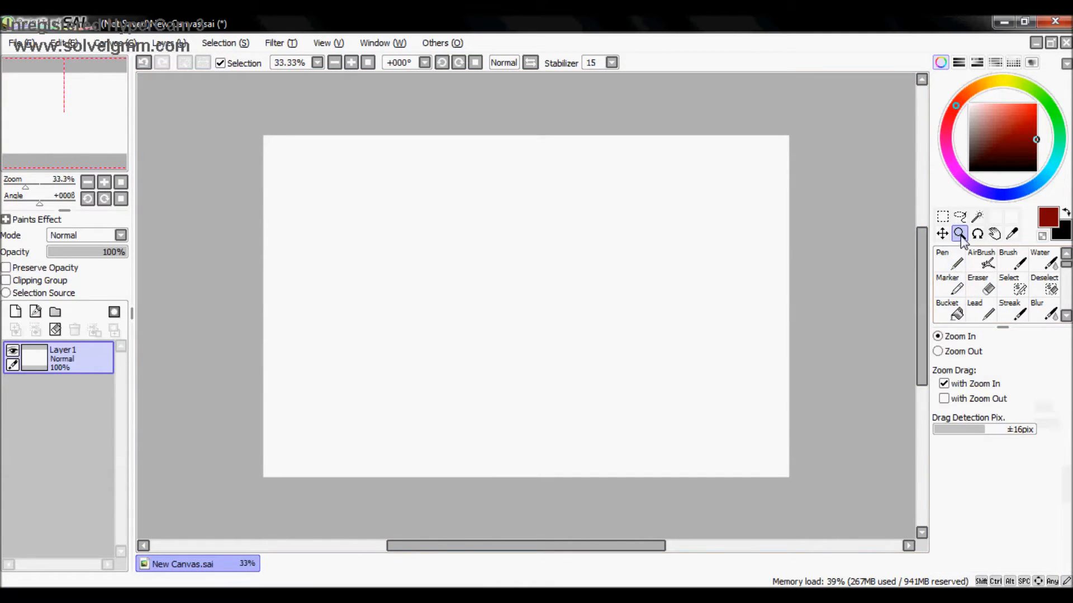
drag(370, 178, 667, 399)
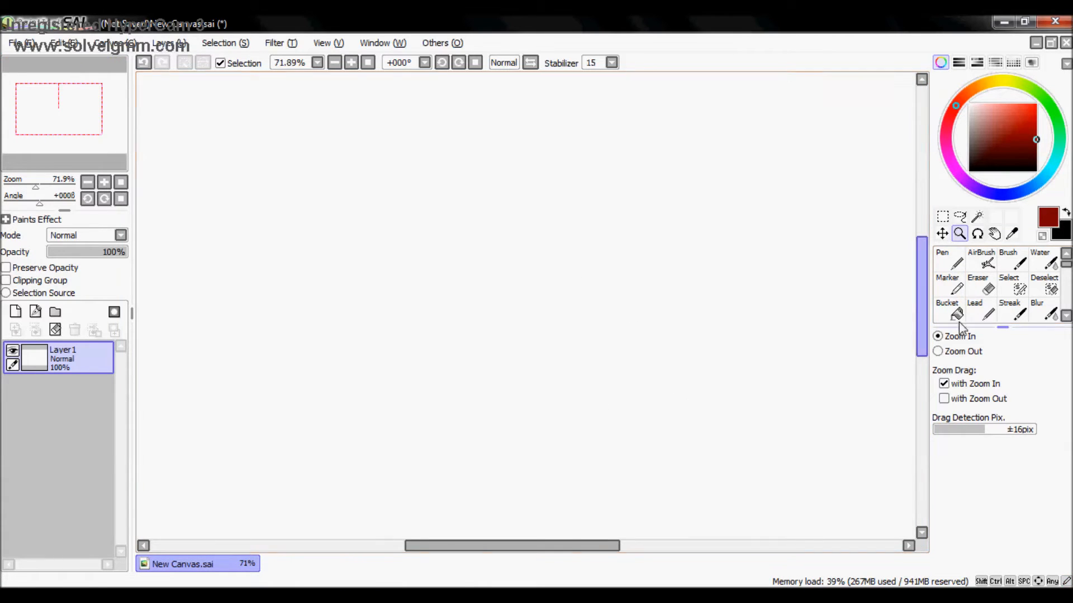
click(958, 262)
click(987, 262)
click(1019, 263)
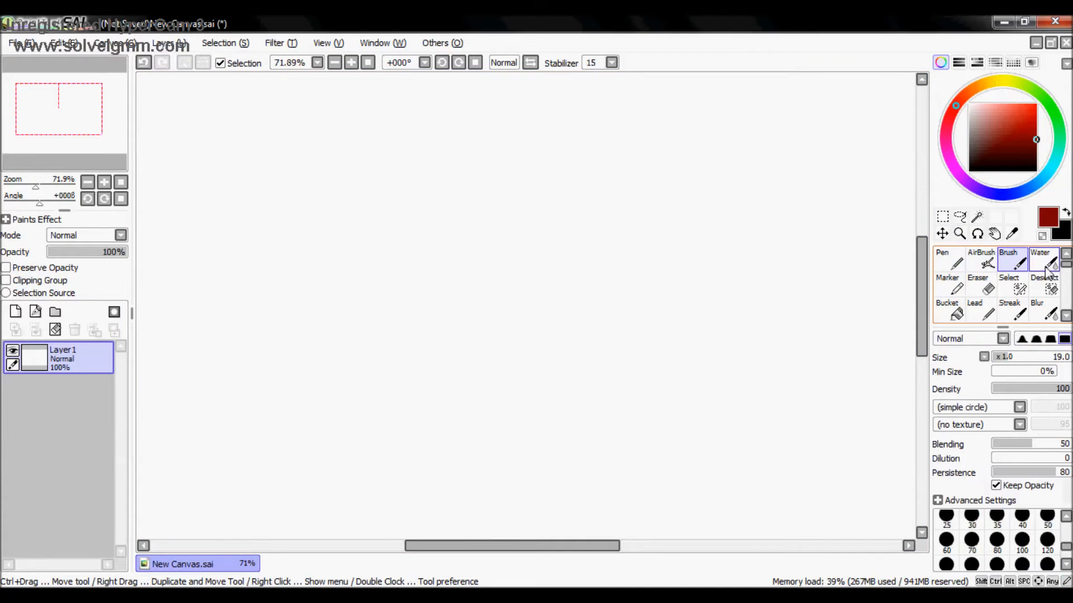
click(1044, 287)
click(1006, 286)
click(948, 262)
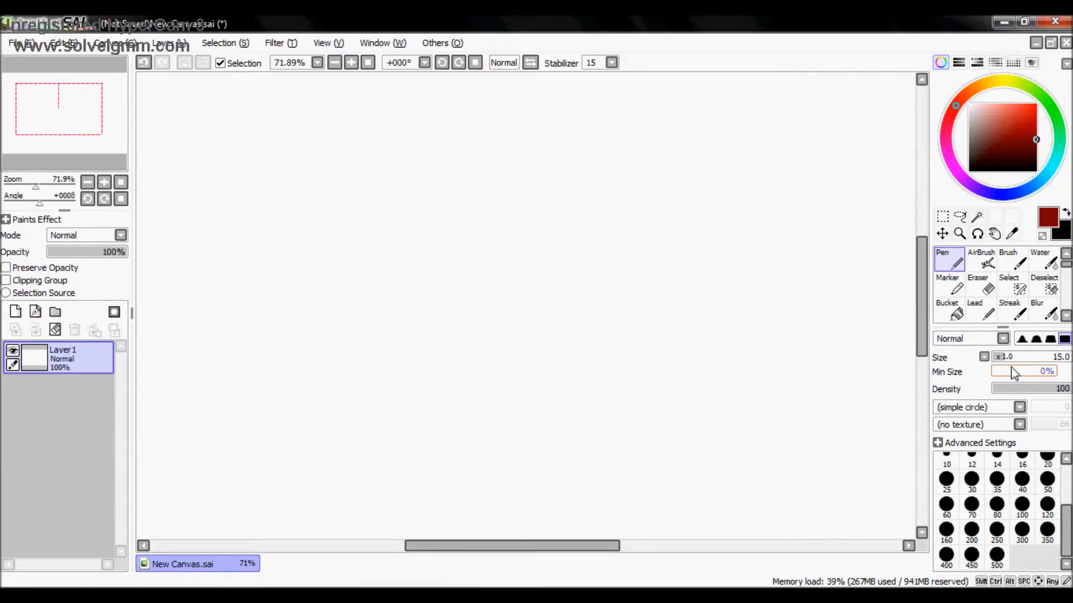
Step: Draw freehand zigzag curves with the Pen at a medium and a large size, plus a thin one at size 1
mouse_move(1001, 358)
mouse_down()
mouse_move(1049, 360)
mouse_move(1036, 364)
mouse_up()
mouse_move(395, 311)
mouse_down()
mouse_move(561, 201)
mouse_move(635, 252)
mouse_move(788, 289)
mouse_up()
drag(1034, 362, 1059, 366)
mouse_move(441, 453)
mouse_down()
mouse_move(577, 407)
mouse_move(882, 427)
mouse_up()
drag(1000, 357, 977, 364)
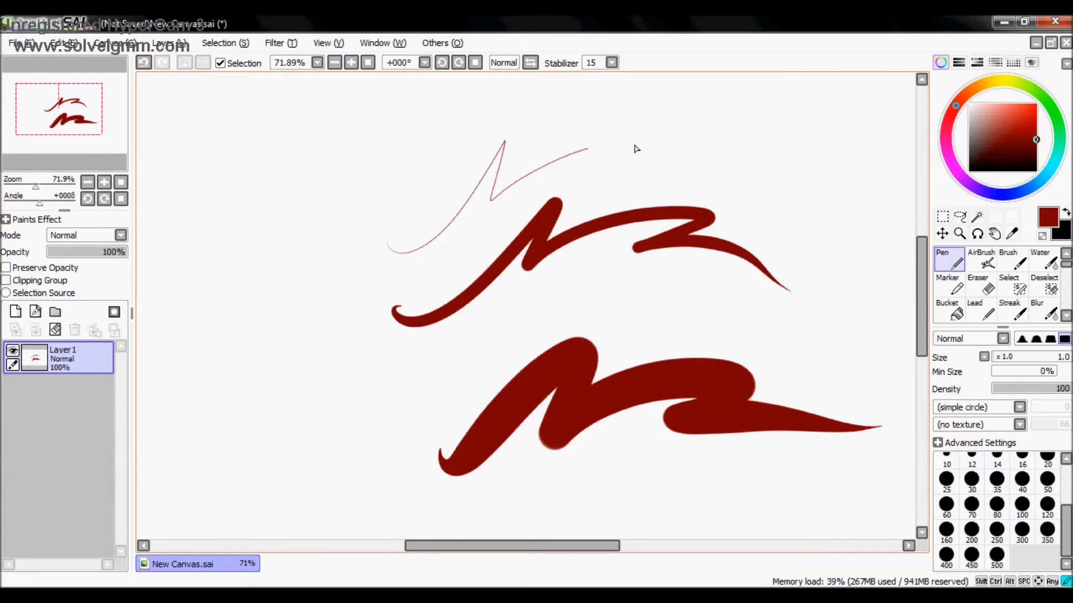
Step: Clear the layer and set the Pen to size 13 with a Min Size of 0%
click(55, 330)
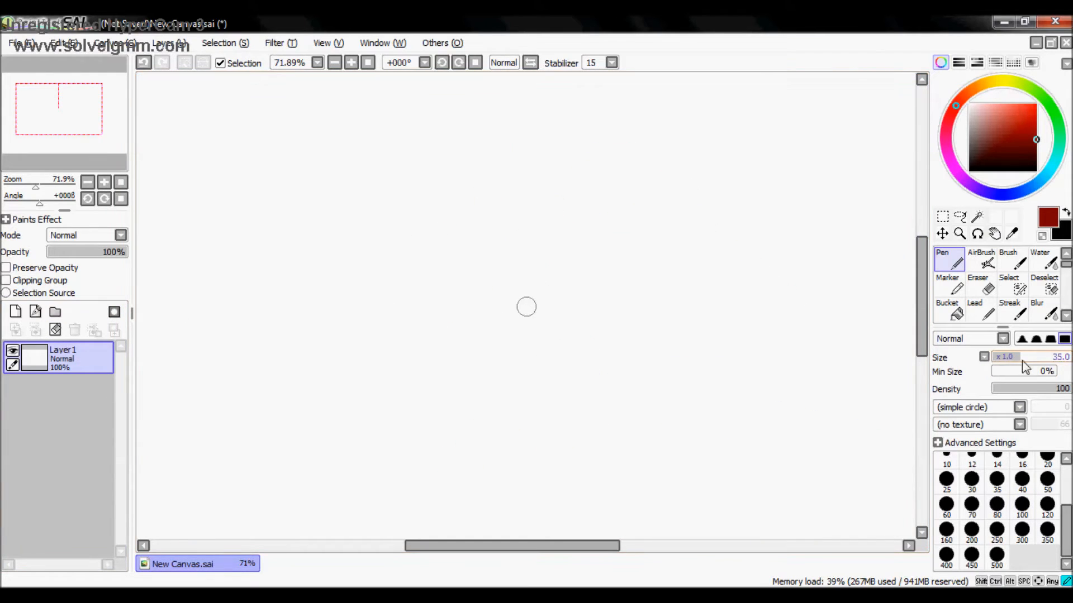
drag(1049, 361, 1014, 357)
drag(1038, 375, 1002, 370)
click(1012, 364)
click(104, 182)
click(104, 183)
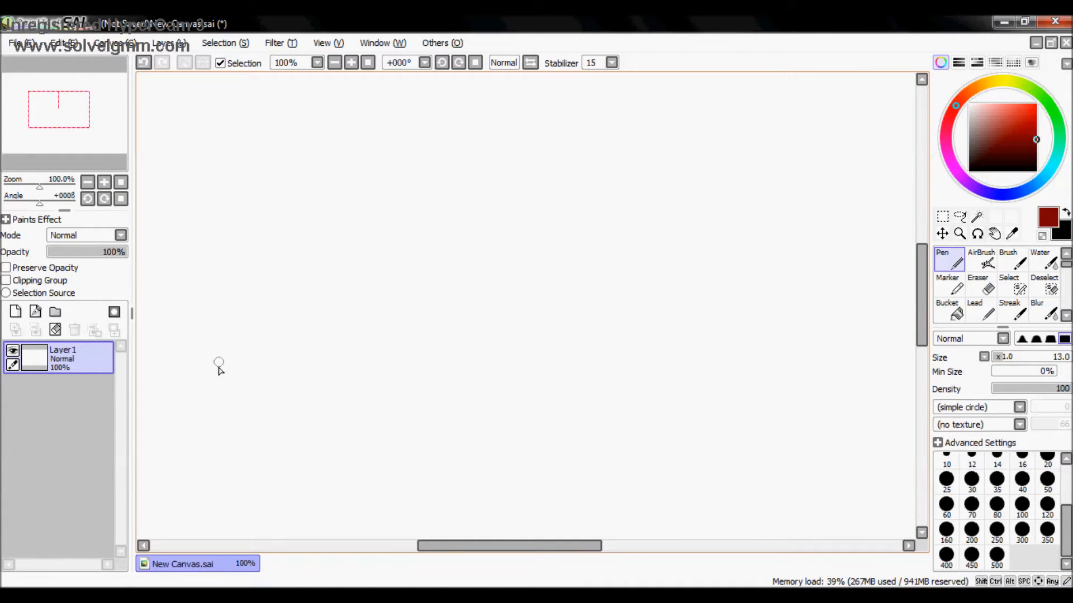
Step: Draw three long wavy Pen curves one below another with increasing Min Size: 0%, 35% and 100%
mouse_move(167, 293)
mouse_down()
mouse_move(185, 316)
mouse_move(683, 160)
mouse_move(698, 187)
mouse_up()
key(ctrl+z)
drag(161, 306, 714, 217)
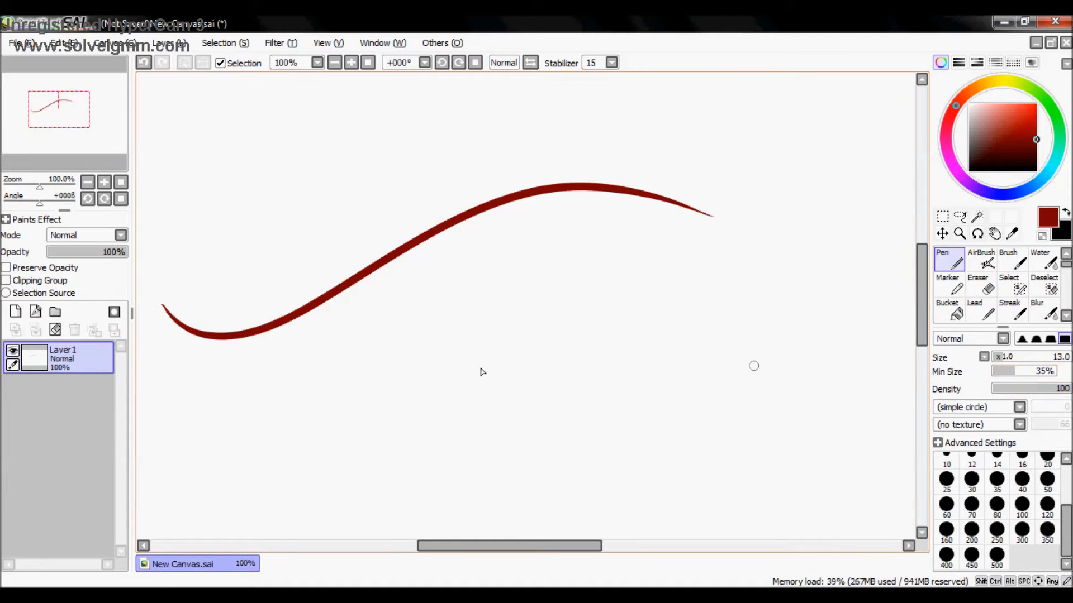
mouse_move(157, 375)
mouse_down()
mouse_move(180, 401)
mouse_move(720, 340)
mouse_up()
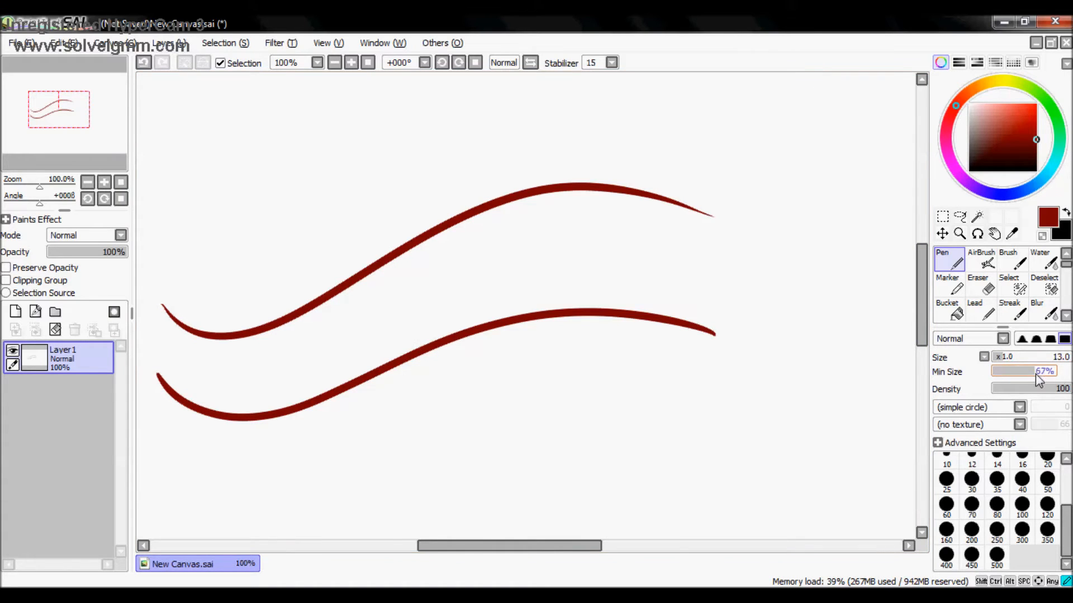
mouse_move(152, 457)
mouse_down()
mouse_move(171, 476)
mouse_move(312, 480)
mouse_move(593, 377)
mouse_move(739, 425)
mouse_move(752, 451)
mouse_up()
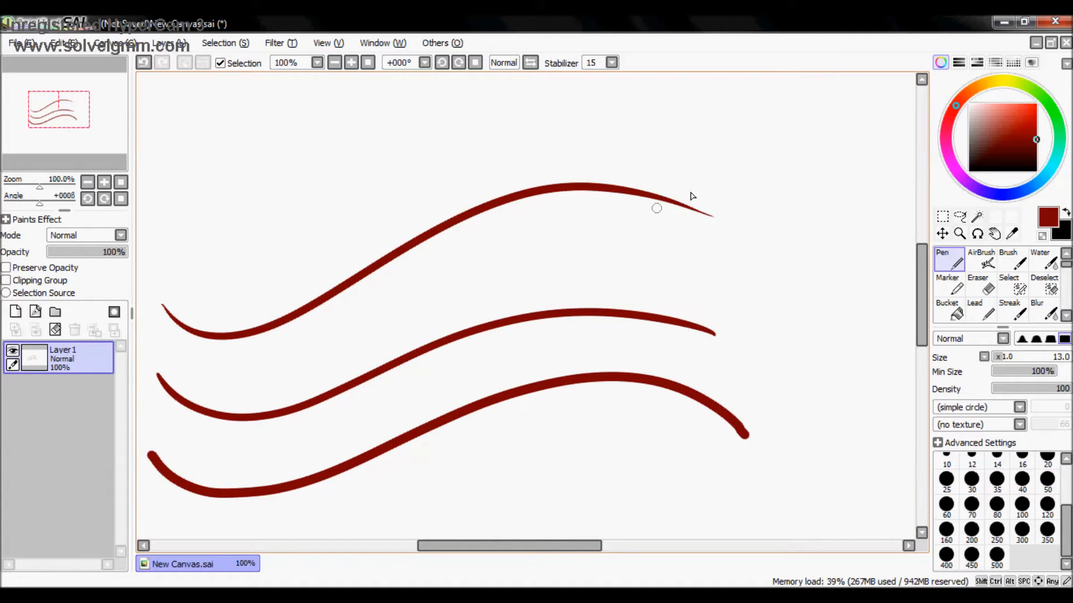
Step: Try a fourth wavy curve at 100% Min Size, then undo strokes until only the first curve remains
drag(922, 317, 926, 342)
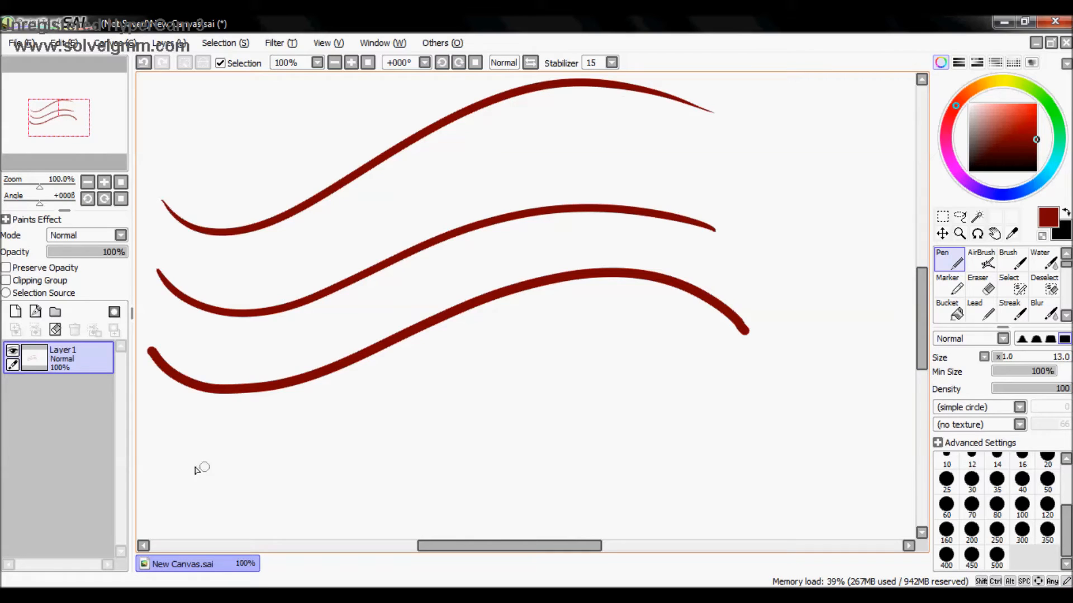
mouse_move(163, 431)
mouse_down()
mouse_move(258, 472)
mouse_move(627, 350)
mouse_move(783, 431)
mouse_up()
key(ctrl+z)
mouse_move(151, 429)
mouse_down()
mouse_move(284, 485)
mouse_move(588, 381)
mouse_move(761, 454)
mouse_up()
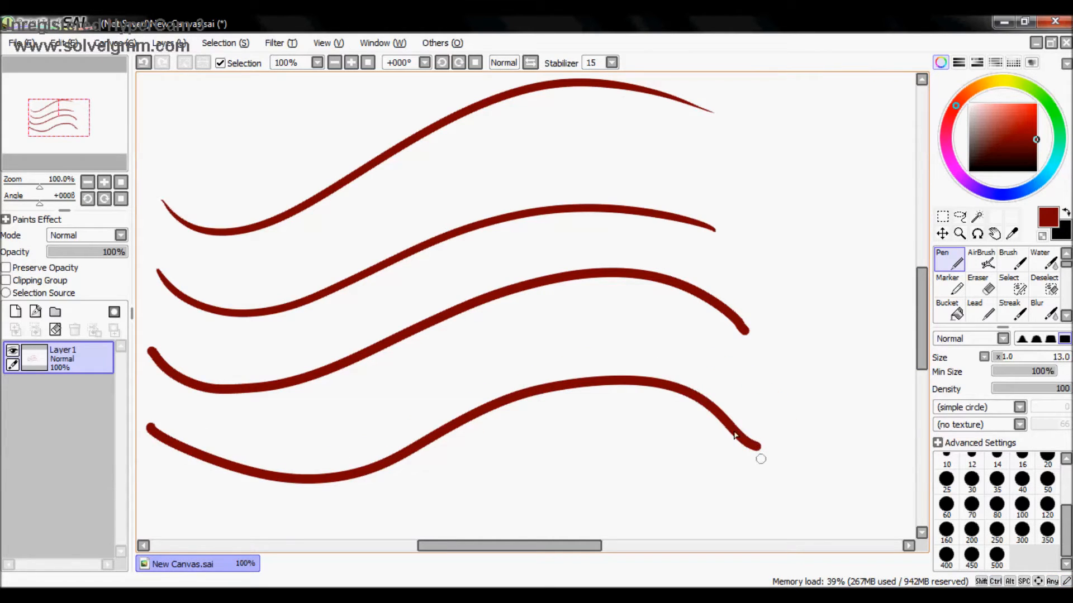
key(ctrl+z)
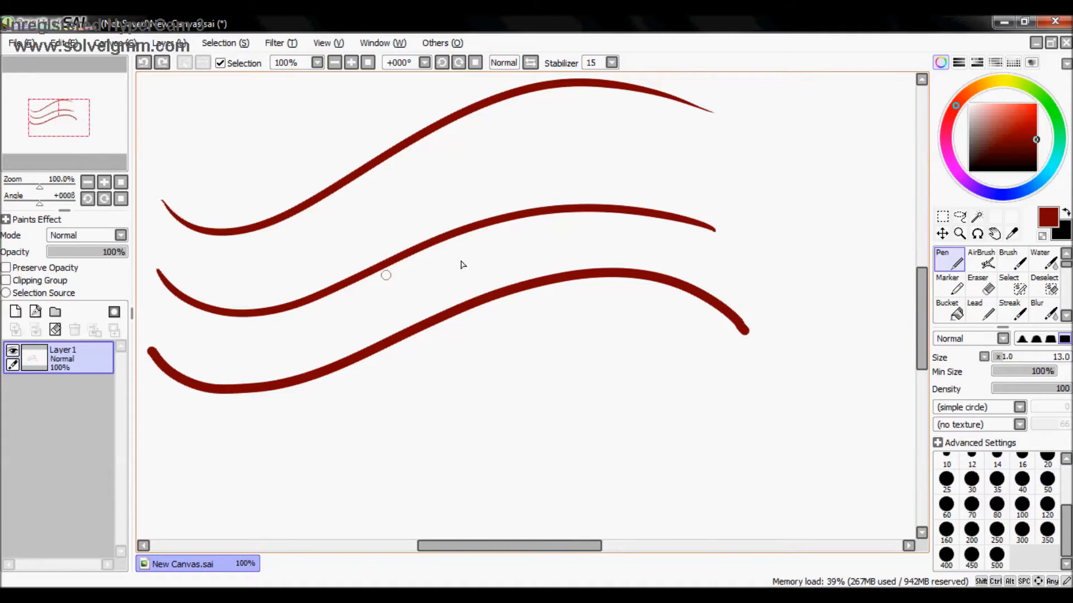
key(ctrl+z)
key(ctrl+z)
Step: Set the Pen's Min Size to 0% and draw a tapered wavy curve below the first one
drag(1021, 375, 755, 375)
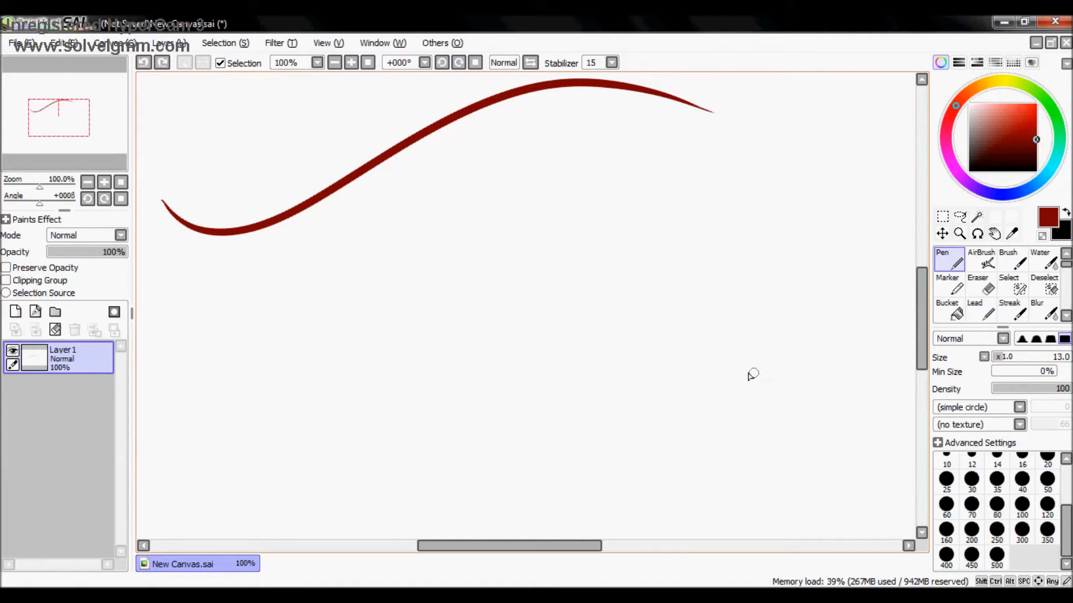
mouse_move(157, 341)
mouse_down()
mouse_move(360, 341)
mouse_move(598, 251)
mouse_move(725, 360)
mouse_up()
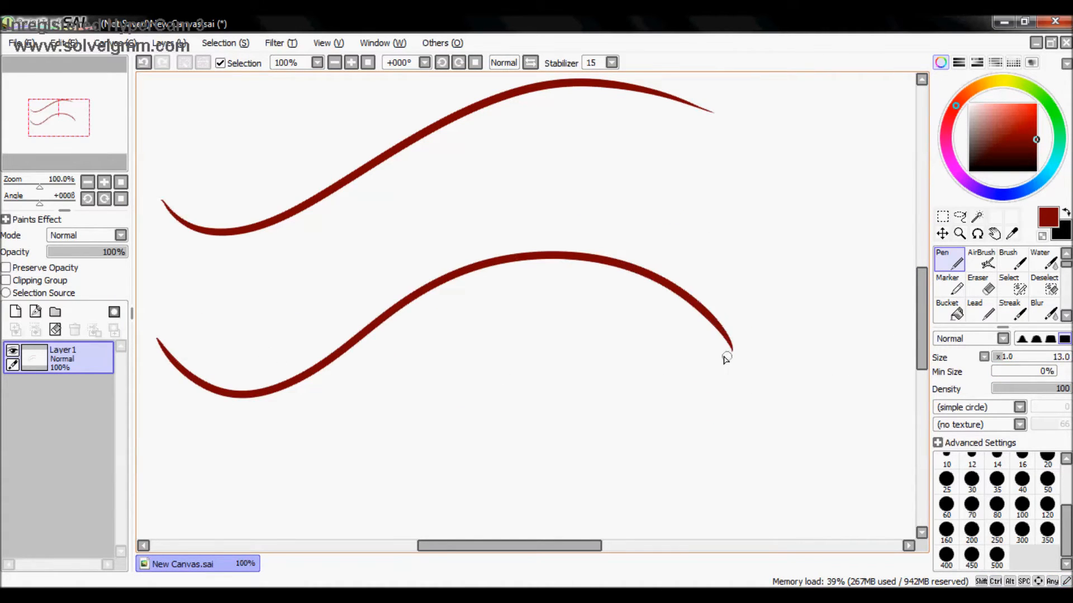
key(ctrl+z)
mouse_move(180, 338)
mouse_down()
mouse_move(309, 403)
mouse_move(653, 244)
mouse_move(791, 357)
mouse_up()
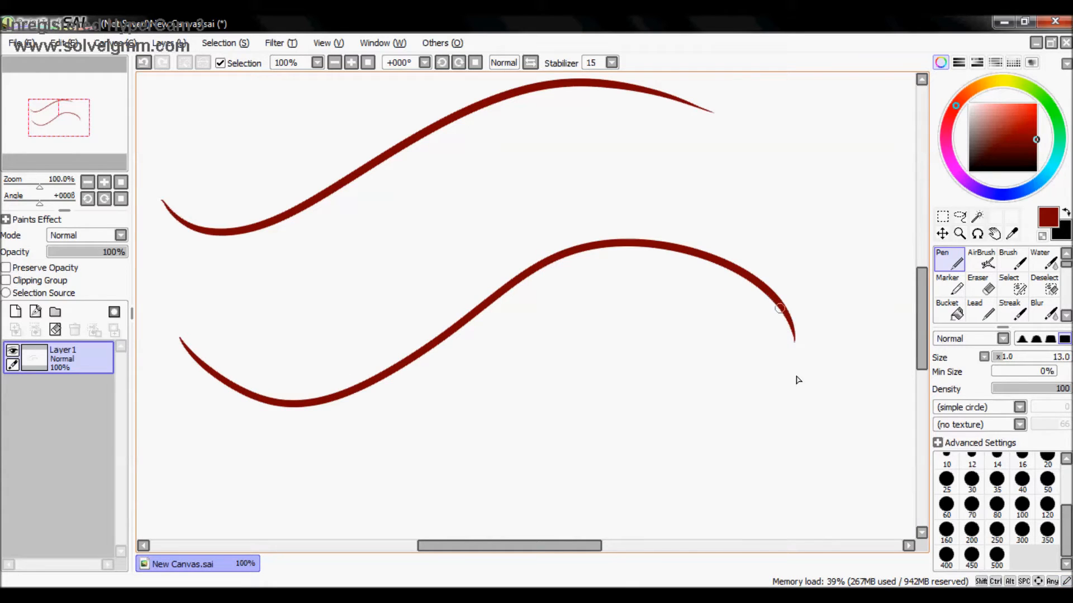
Step: Clear the layer and draw a spiky, curving line with the Pen at size 13 and Density 100
click(54, 329)
click(88, 183)
click(88, 183)
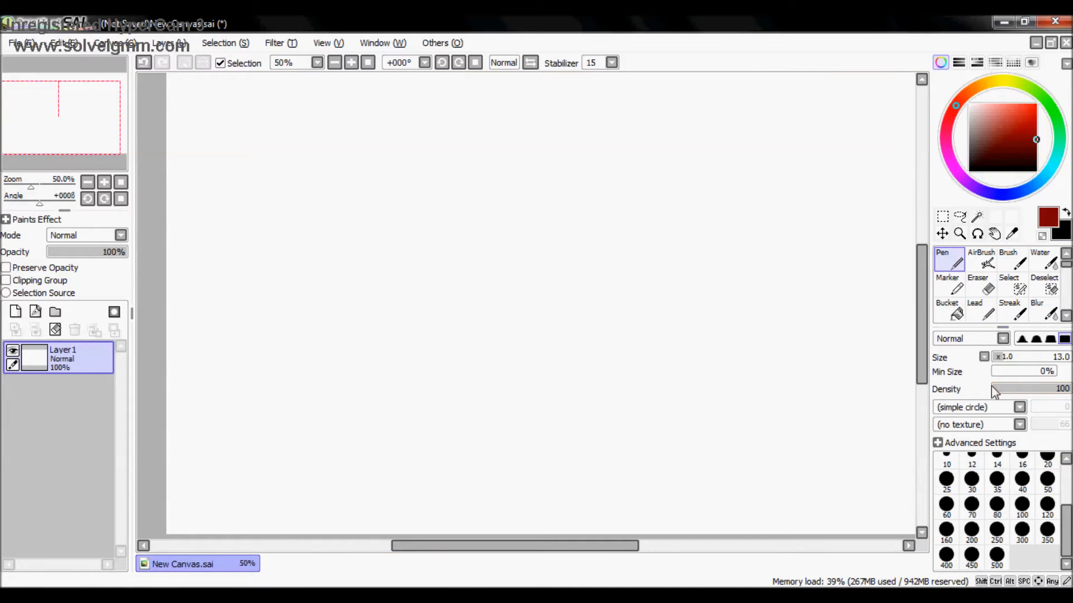
click(959, 234)
drag(373, 144, 642, 312)
click(104, 182)
click(949, 259)
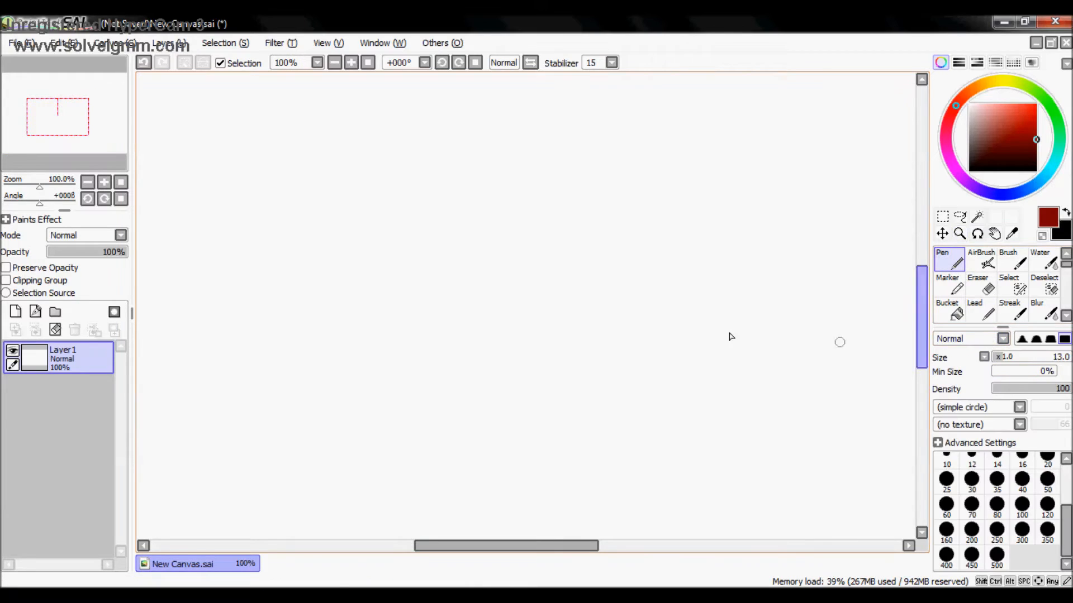
mouse_move(258, 310)
mouse_down()
mouse_move(439, 197)
mouse_move(441, 238)
mouse_move(631, 218)
mouse_move(650, 285)
mouse_move(605, 417)
mouse_up()
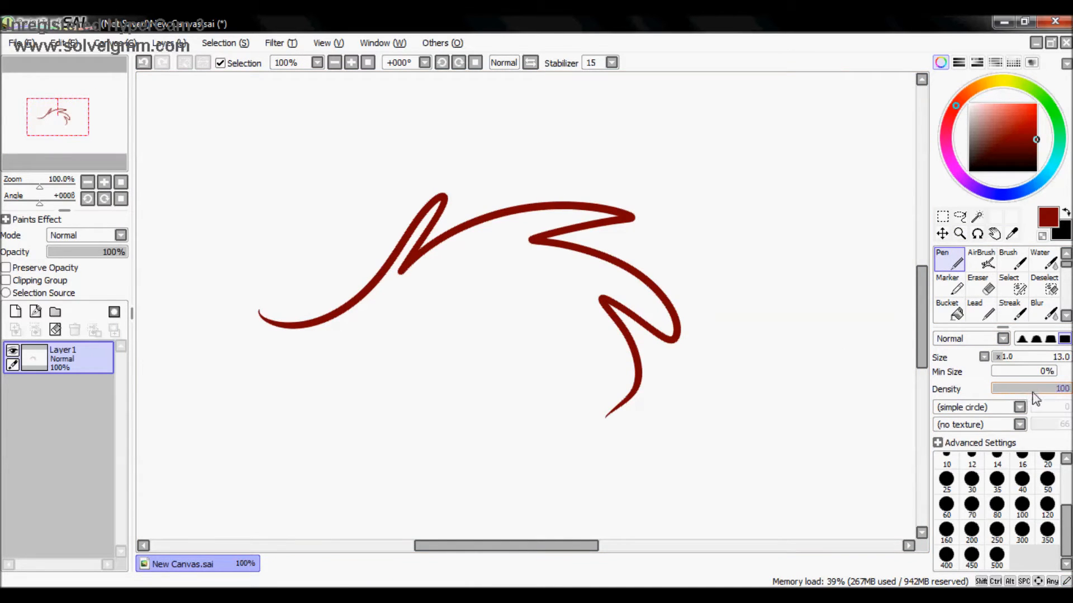
Step: Draw spiky Pen lines inside and above the first one, using Density 38 and Density 83 respectively
drag(1032, 390, 1021, 389)
mouse_move(401, 286)
mouse_down()
mouse_move(523, 258)
mouse_move(509, 298)
mouse_move(597, 276)
mouse_move(574, 291)
mouse_move(604, 314)
mouse_move(617, 360)
mouse_move(588, 356)
mouse_move(572, 383)
mouse_up()
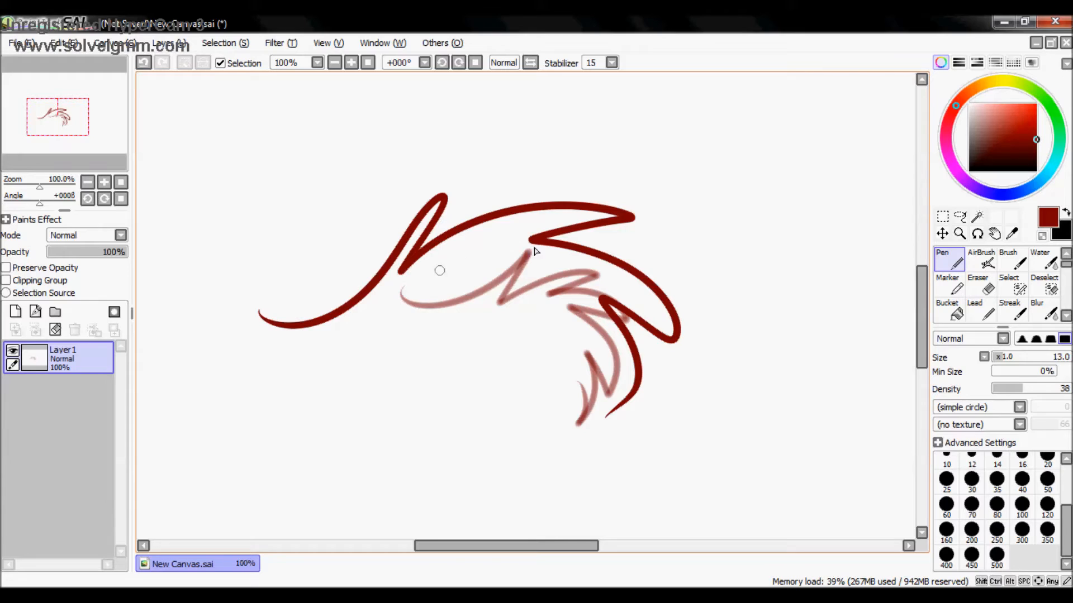
drag(1007, 390, 1048, 397)
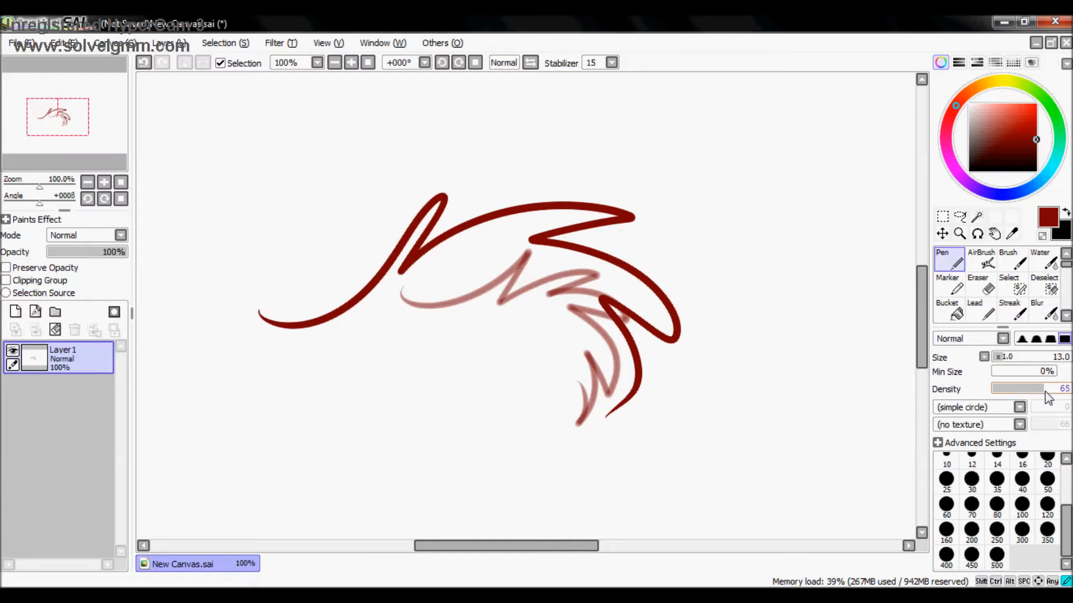
mouse_move(246, 244)
mouse_down()
mouse_move(385, 173)
mouse_move(474, 166)
mouse_move(568, 189)
mouse_move(629, 223)
mouse_up()
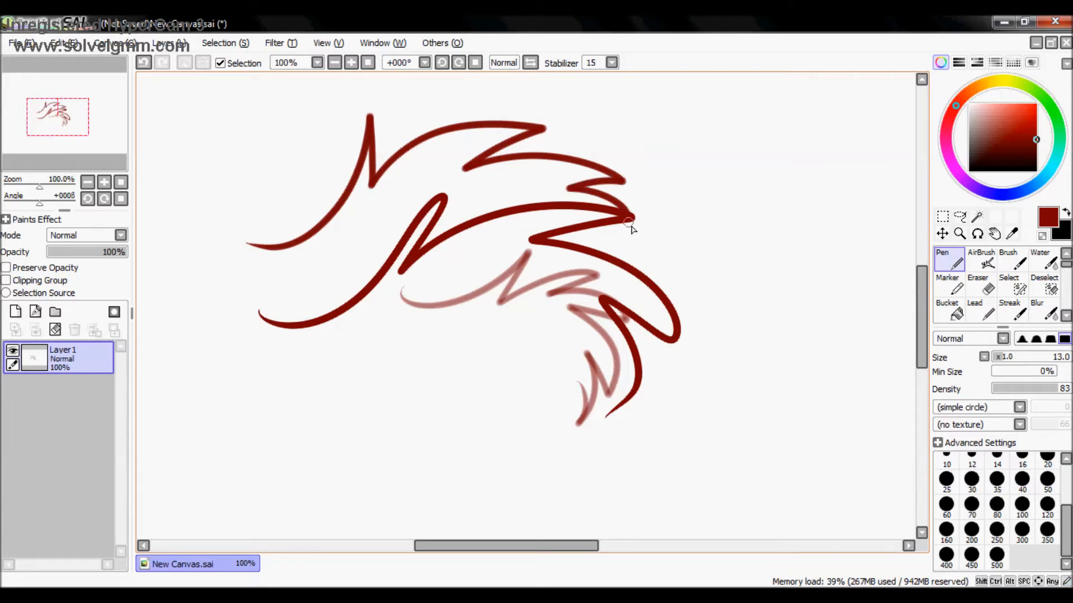
Step: Examine up close how the Density 83 stroke overlaps itself, then return to the 100% view
click(958, 240)
drag(526, 168, 630, 226)
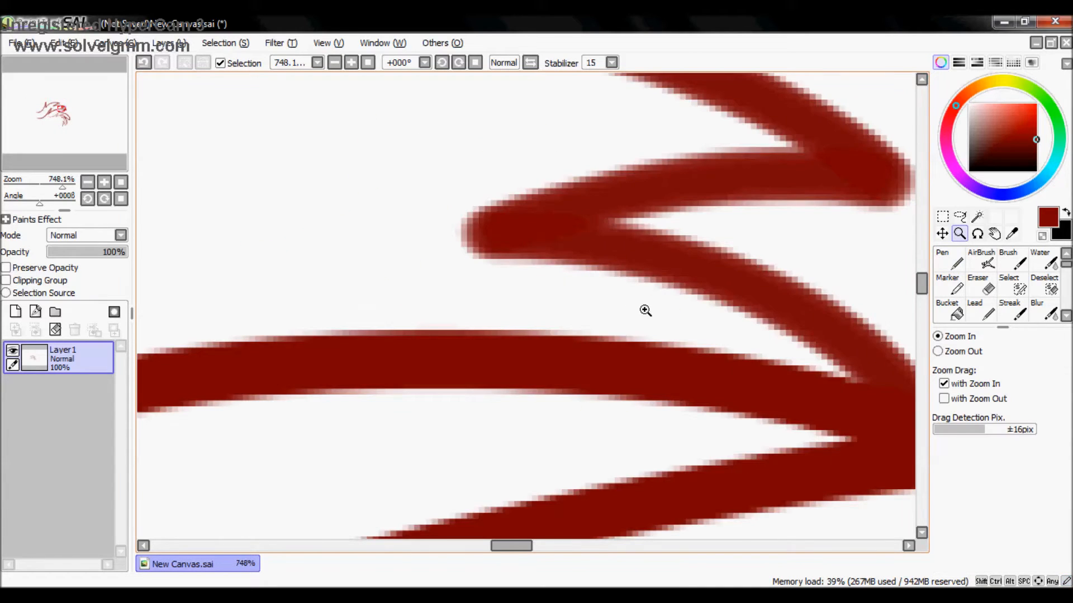
click(949, 260)
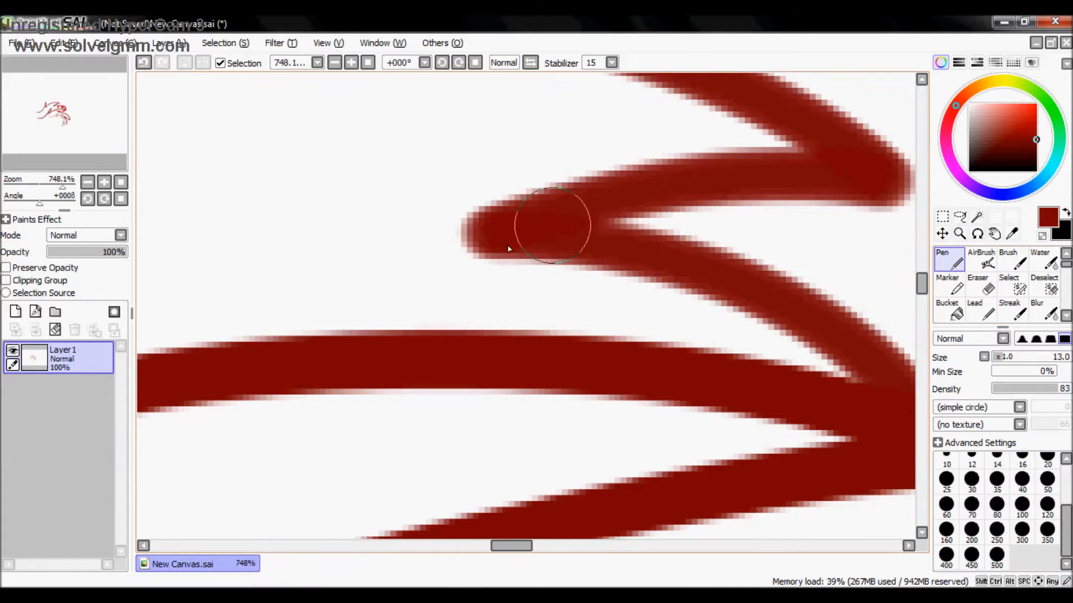
click(88, 182)
click(88, 182)
click(88, 182)
click(87, 182)
click(88, 182)
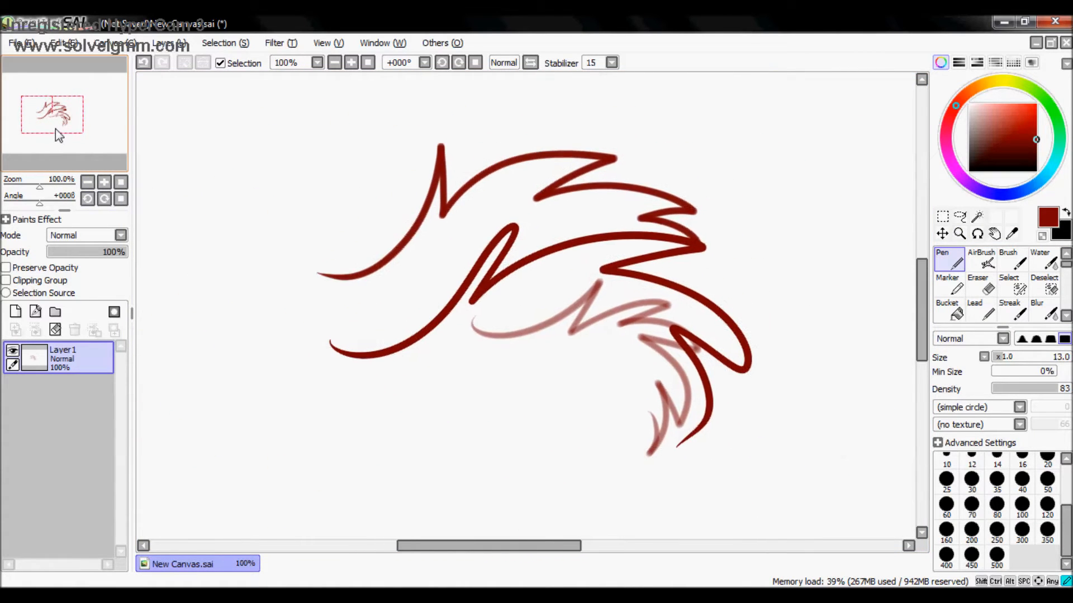
Step: Clear the layer and draw overlapping translucent Pen strokes at Density 13 to build up colour
click(56, 330)
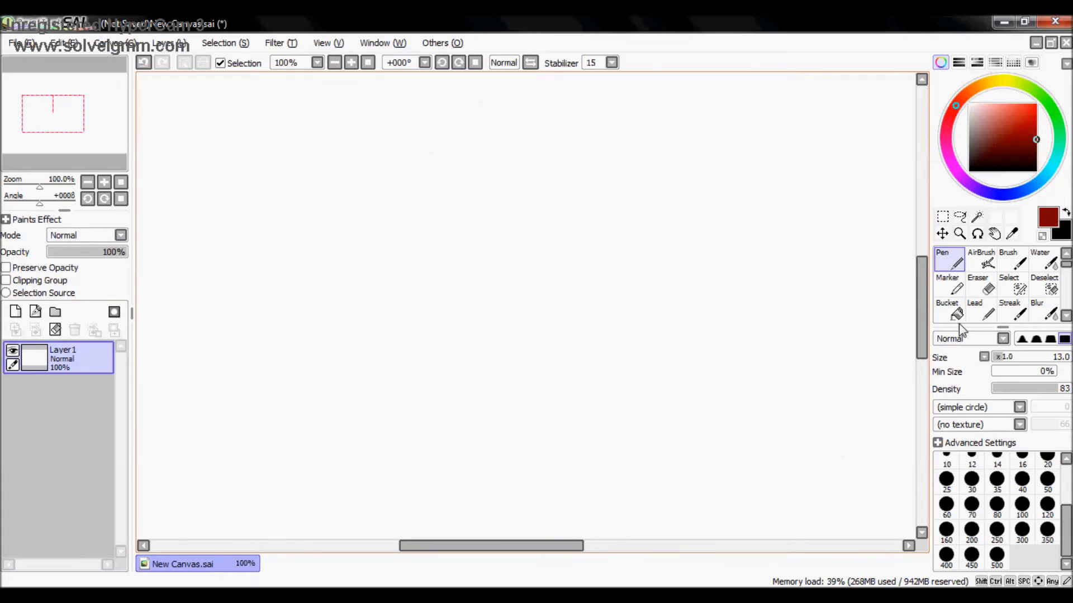
drag(1002, 390, 1004, 391)
mouse_move(246, 270)
mouse_down()
mouse_move(398, 165)
mouse_move(391, 230)
mouse_move(606, 166)
mouse_move(589, 187)
mouse_move(648, 215)
mouse_up()
mouse_move(282, 285)
mouse_down()
mouse_move(459, 191)
mouse_move(586, 163)
mouse_move(472, 179)
mouse_move(384, 231)
mouse_up()
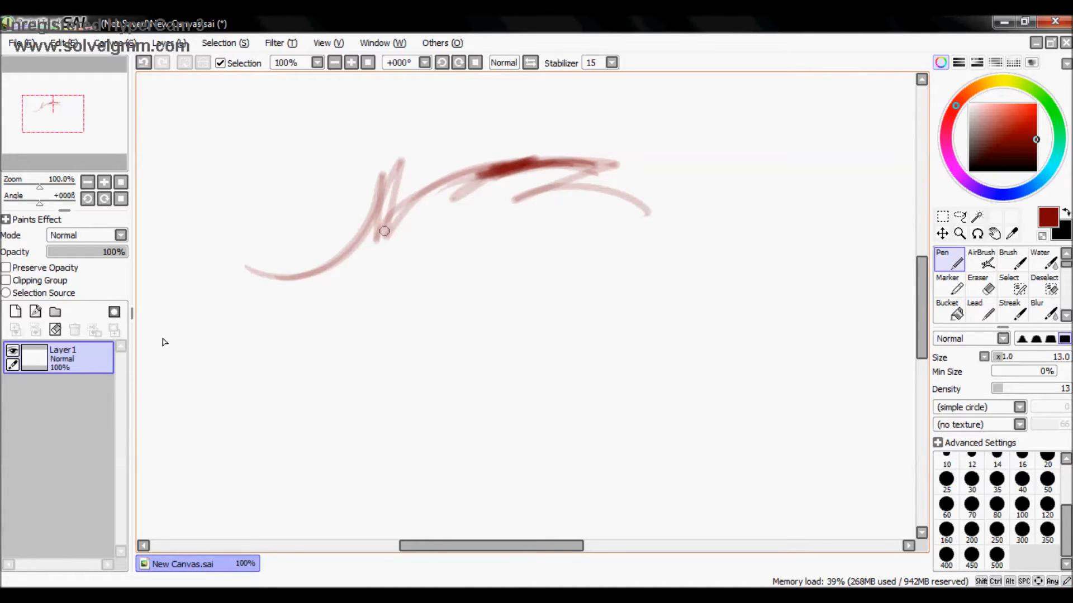
Step: Clear the layer and set the Pen to size 1, Min Size 0% and Density 0
click(56, 330)
drag(1031, 390, 1068, 392)
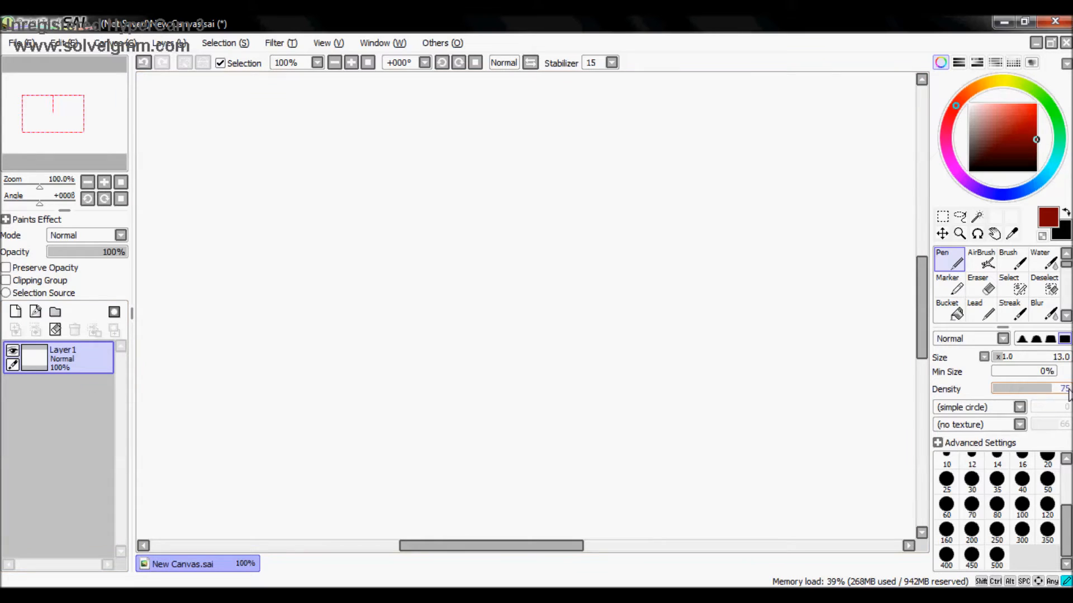
mouse_move(1024, 358)
mouse_down()
mouse_move(1039, 364)
mouse_move(993, 373)
mouse_up()
click(1024, 372)
click(1022, 373)
click(996, 356)
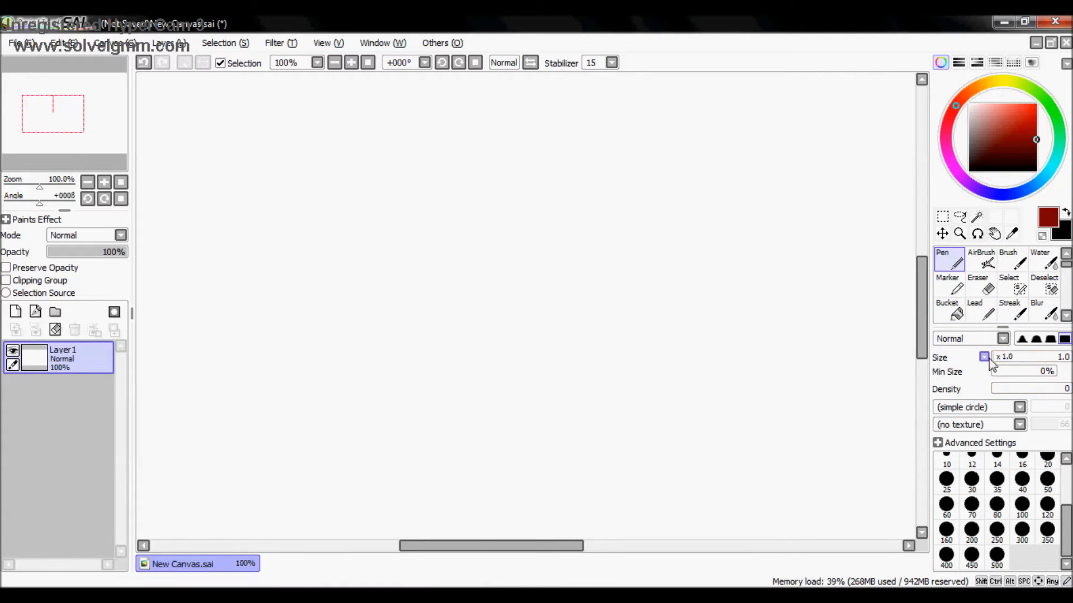
Step: Set the AirBrush size to 69, then go through the Lead, Streak and Eraser tools to the Select tool
click(982, 260)
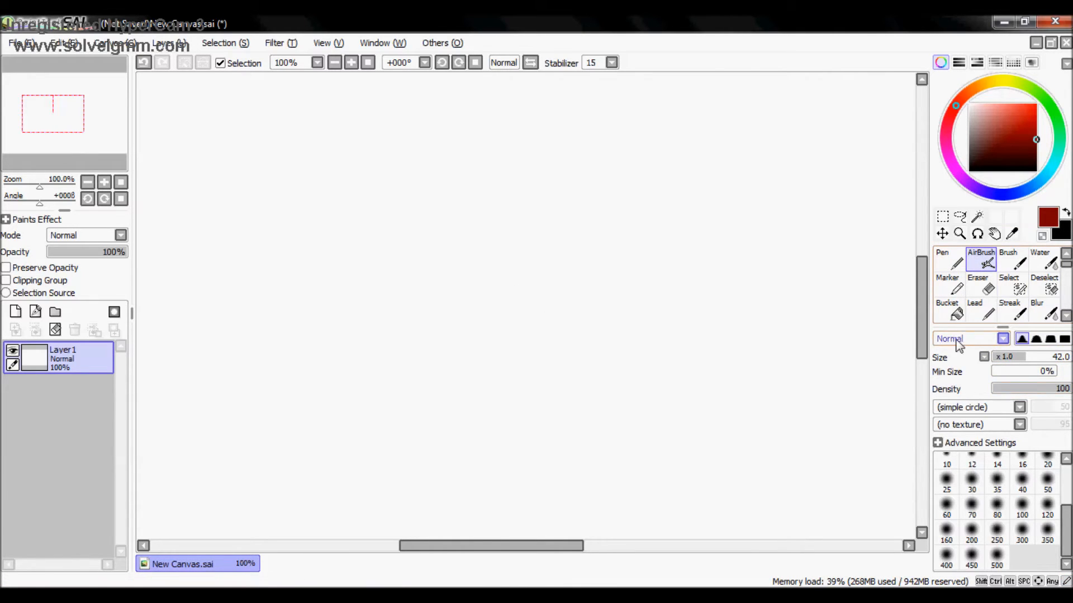
drag(1027, 357, 1046, 358)
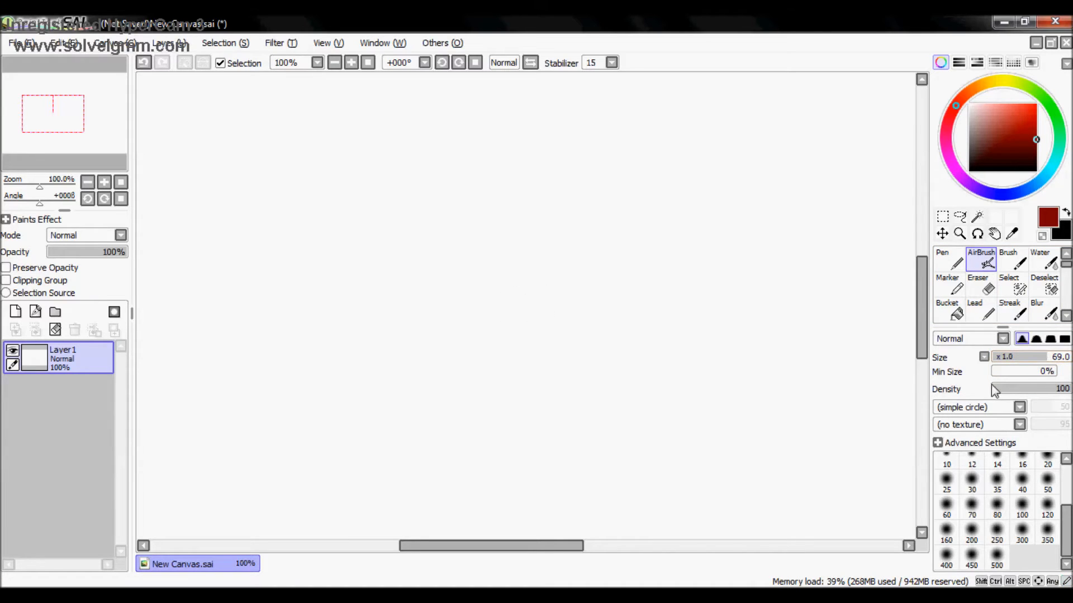
click(985, 311)
click(1008, 315)
click(987, 291)
click(1007, 291)
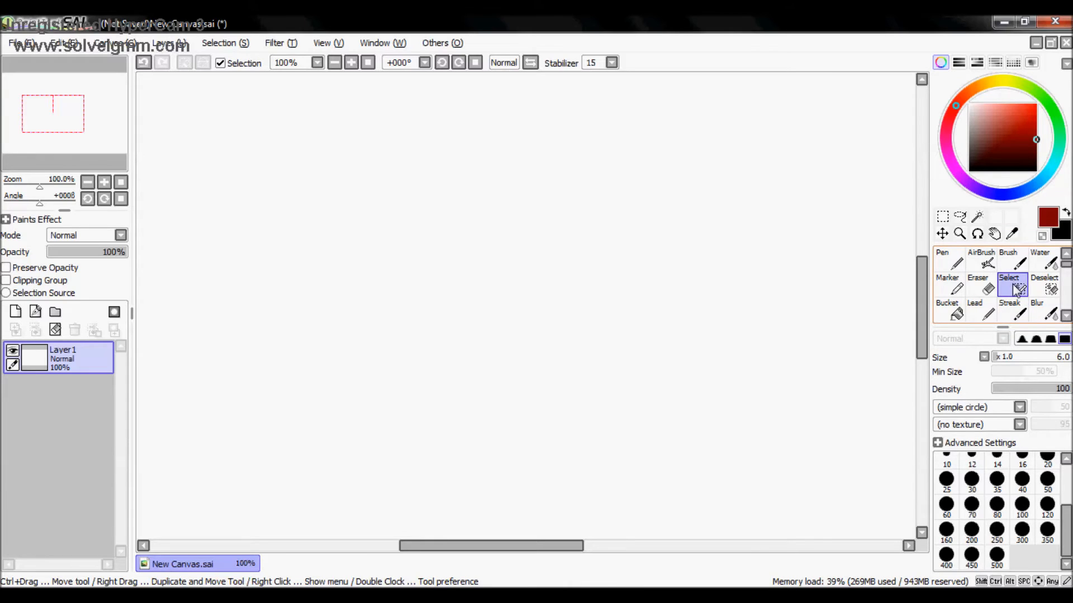
Step: Set the Select tool's size to 27, then set the Pen to size 10 and Density 100
click(1008, 359)
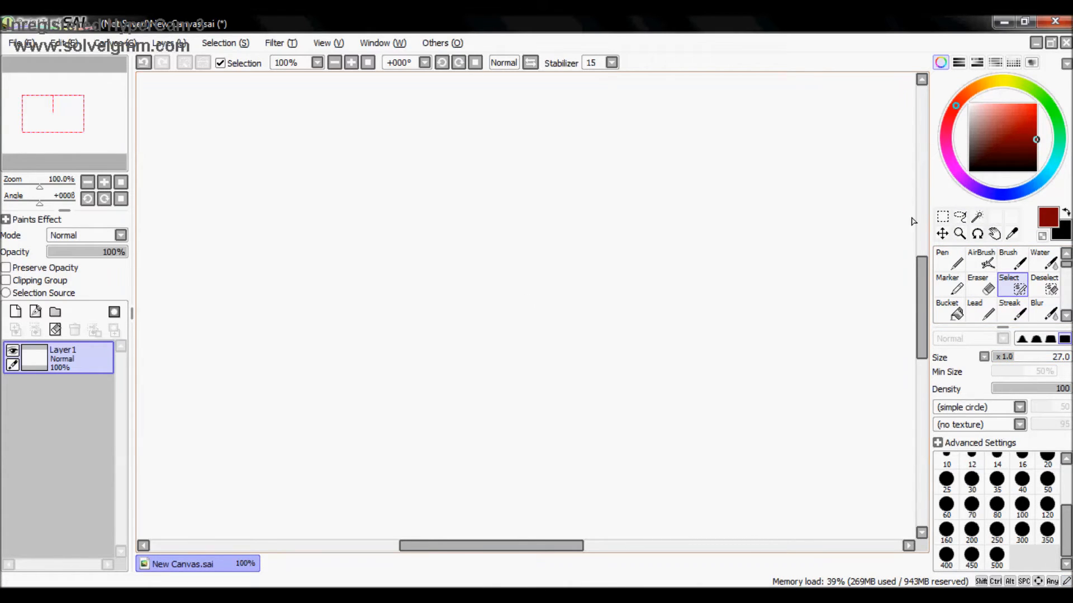
click(88, 183)
drag(96, 142, 98, 140)
click(952, 263)
click(1000, 357)
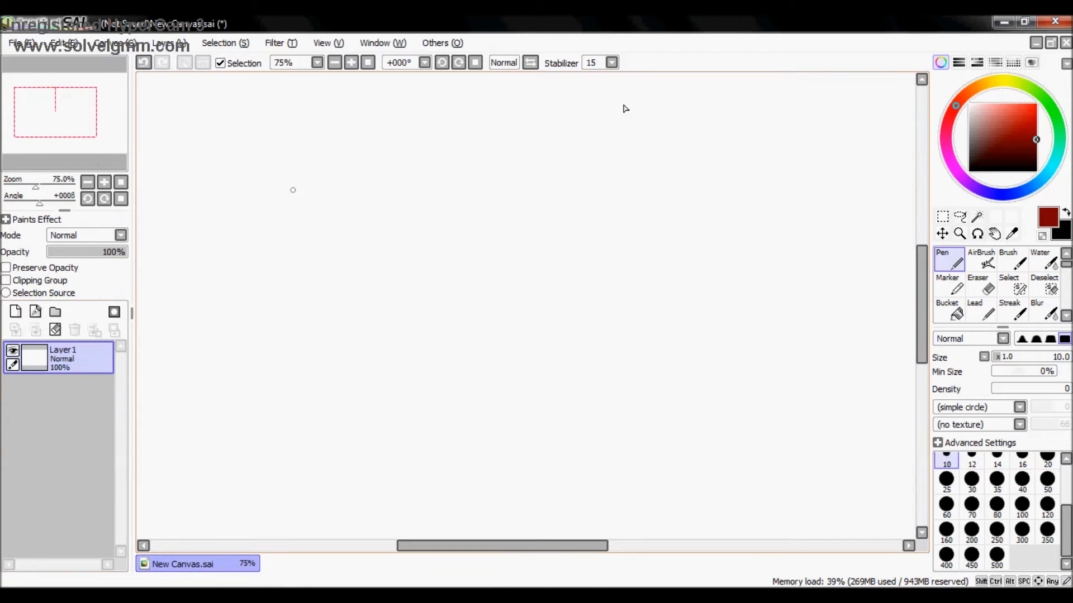
drag(1007, 390, 1069, 389)
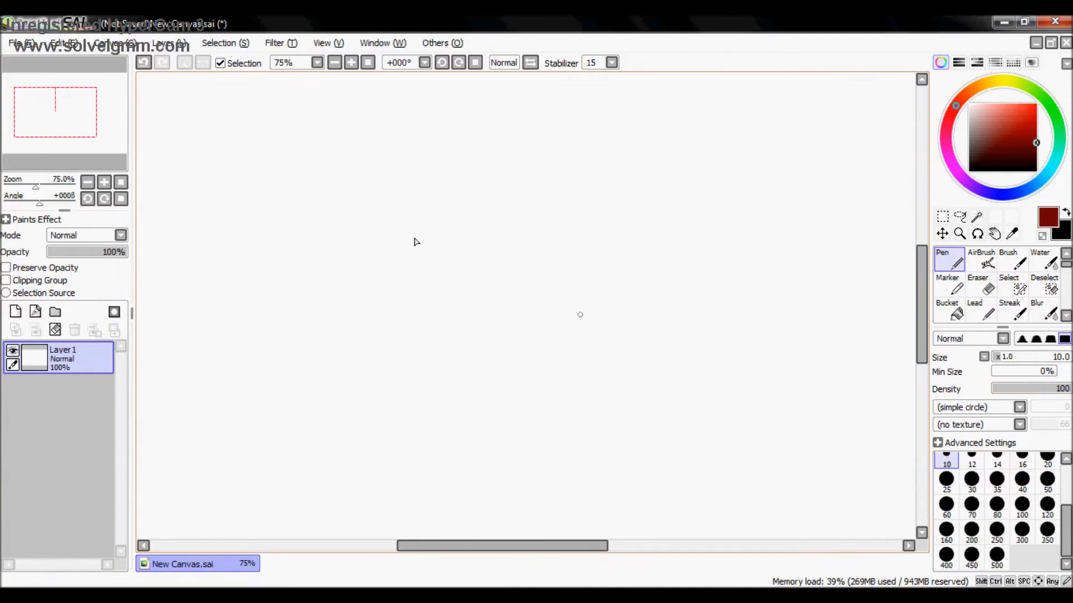
Step: Draw a smiley face with a round outline, a curved mouth and two oval eyes with filled pupils
mouse_move(470, 154)
mouse_down()
mouse_move(391, 376)
mouse_move(495, 161)
mouse_move(400, 188)
mouse_up()
drag(385, 291, 471, 295)
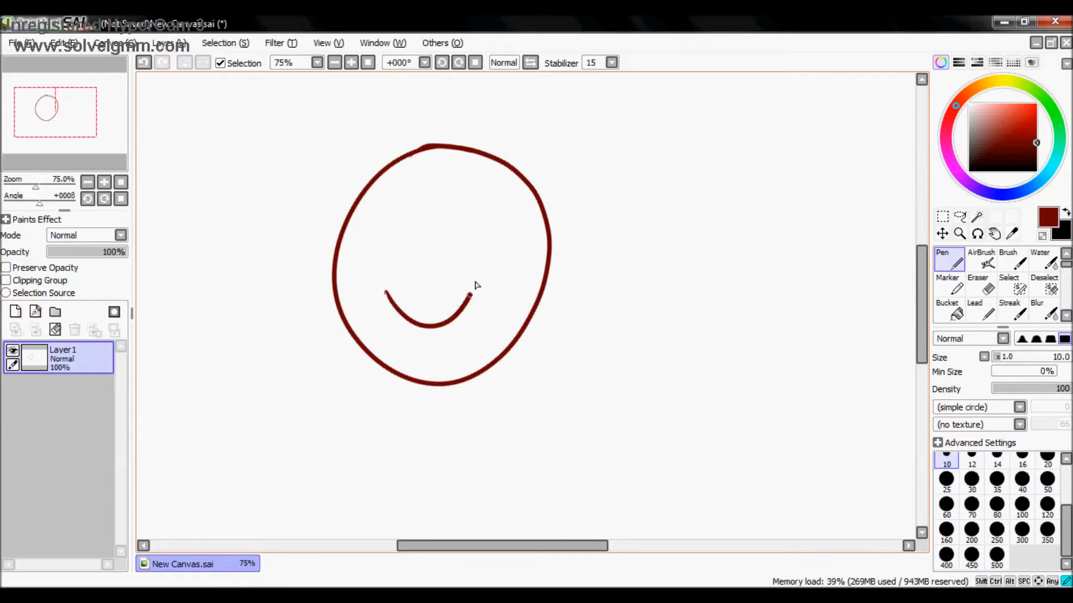
drag(420, 225, 423, 229)
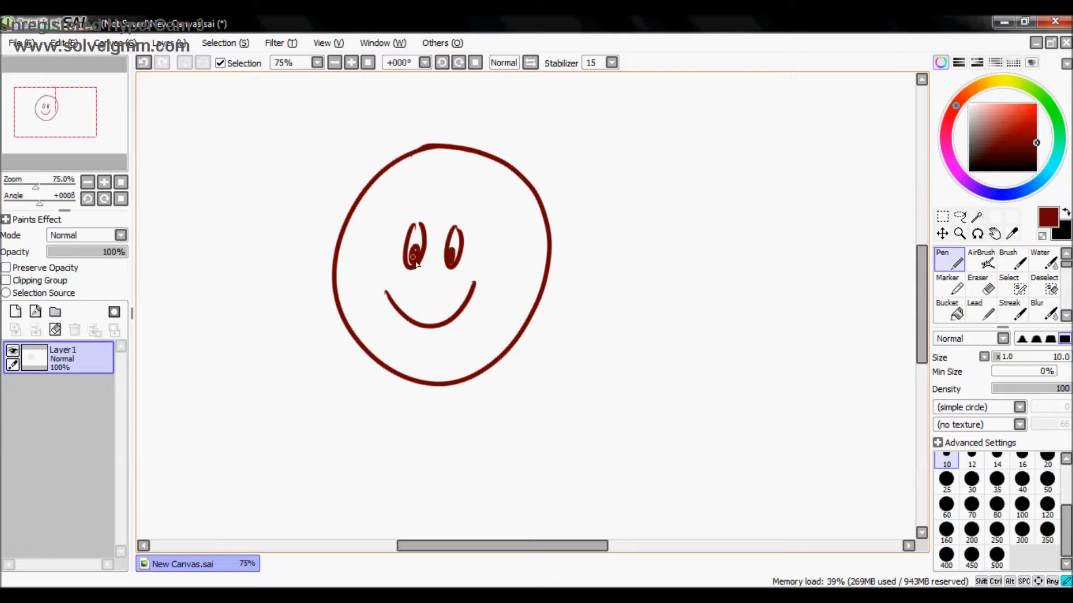
Step: Paint a selection over the face's eyes and mouth with the Select tool at size 63
click(960, 217)
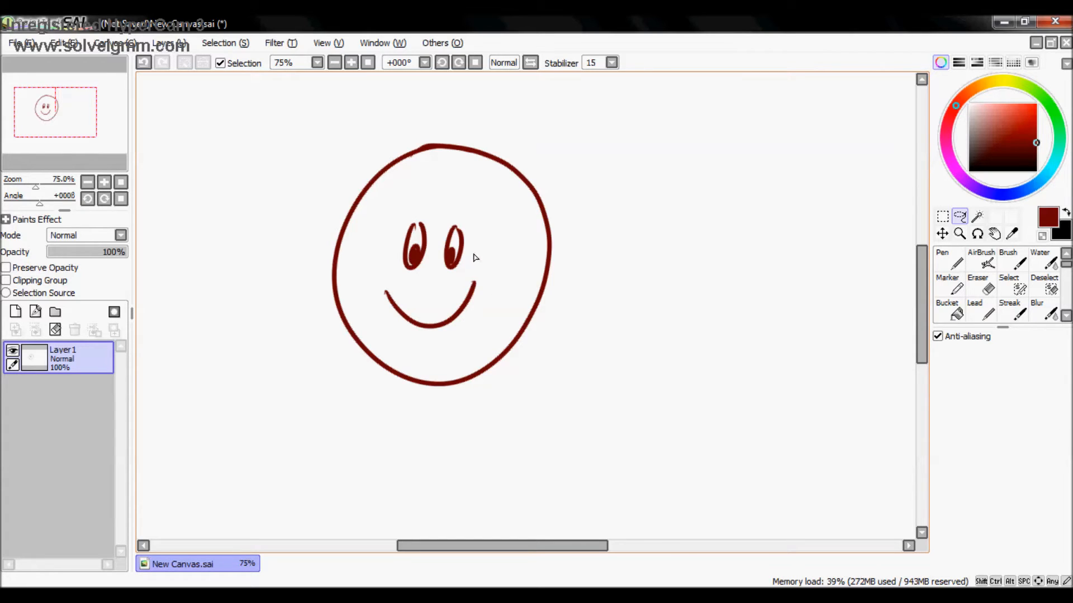
click(1012, 286)
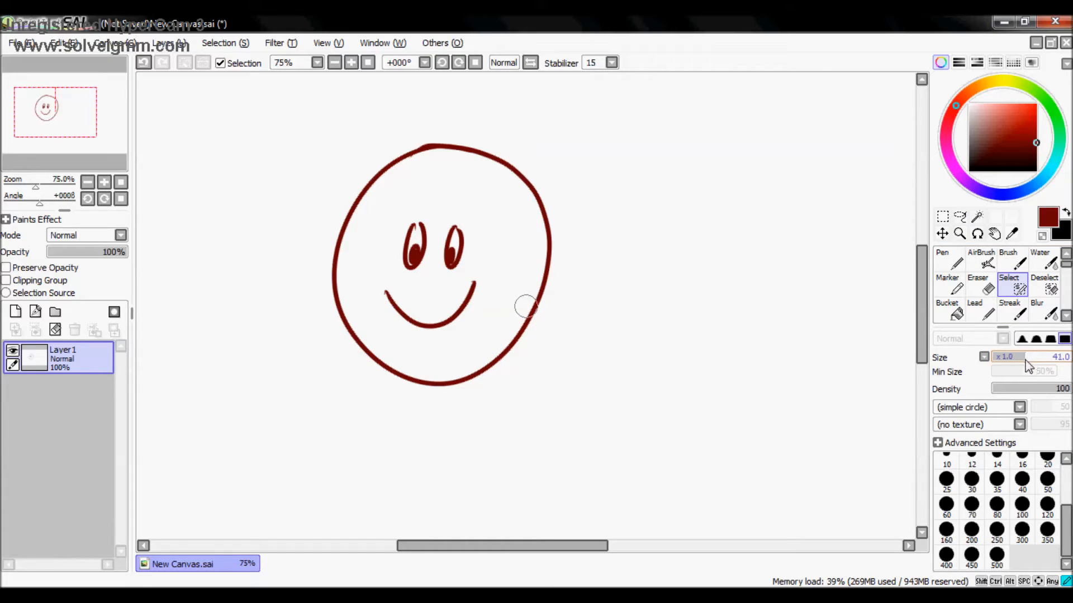
drag(1034, 363, 1045, 363)
mouse_move(480, 281)
mouse_down()
mouse_move(468, 305)
mouse_move(425, 324)
mouse_move(388, 284)
mouse_up()
mouse_move(455, 254)
mouse_down()
mouse_move(461, 237)
mouse_move(447, 267)
mouse_move(427, 215)
mouse_move(394, 280)
mouse_move(400, 290)
mouse_up()
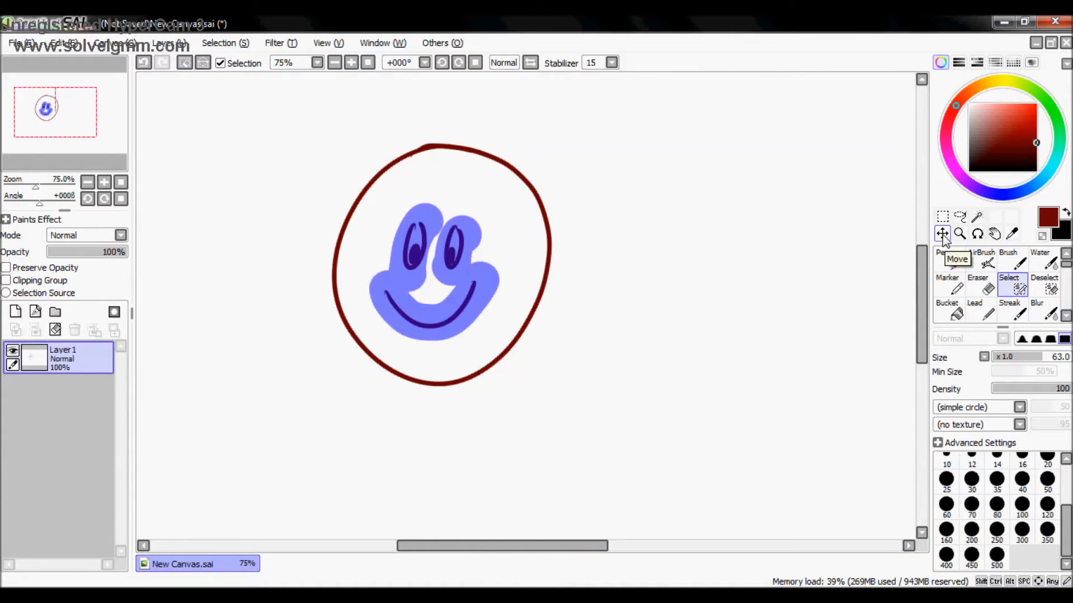
Step: Move the selected eyes and mouth slightly to the right inside the face, then drop the selection
click(943, 235)
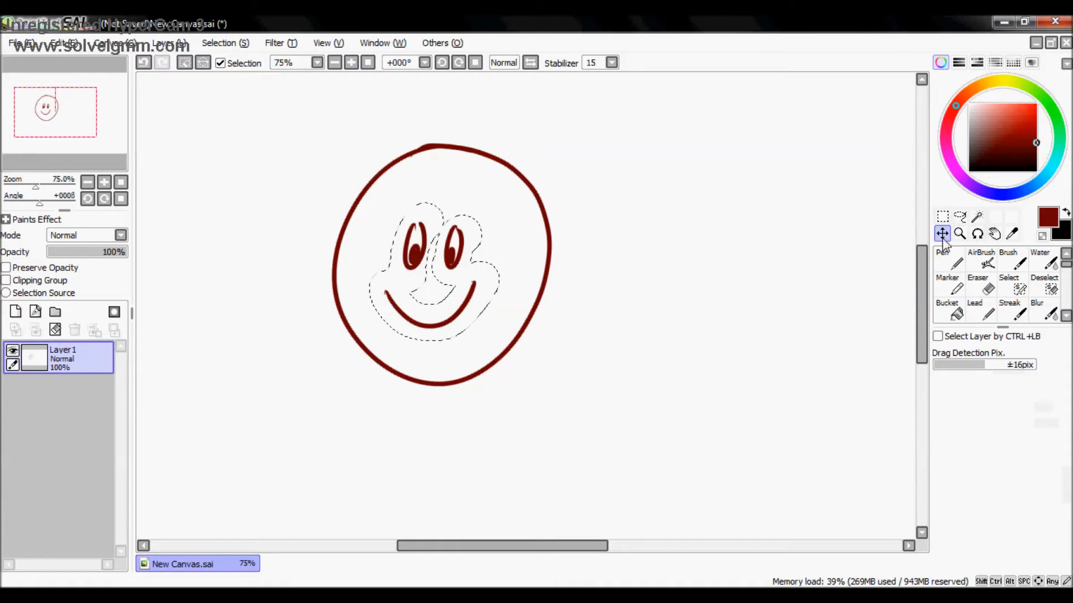
mouse_move(479, 306)
mouse_down()
mouse_move(467, 330)
mouse_move(519, 305)
mouse_move(511, 283)
mouse_move(453, 304)
mouse_move(521, 300)
mouse_move(531, 282)
mouse_move(470, 311)
mouse_move(493, 305)
mouse_up()
click(943, 216)
click(889, 240)
Step: Try selecting and moving the face's round outline, undo the move and drop the selection
click(1016, 284)
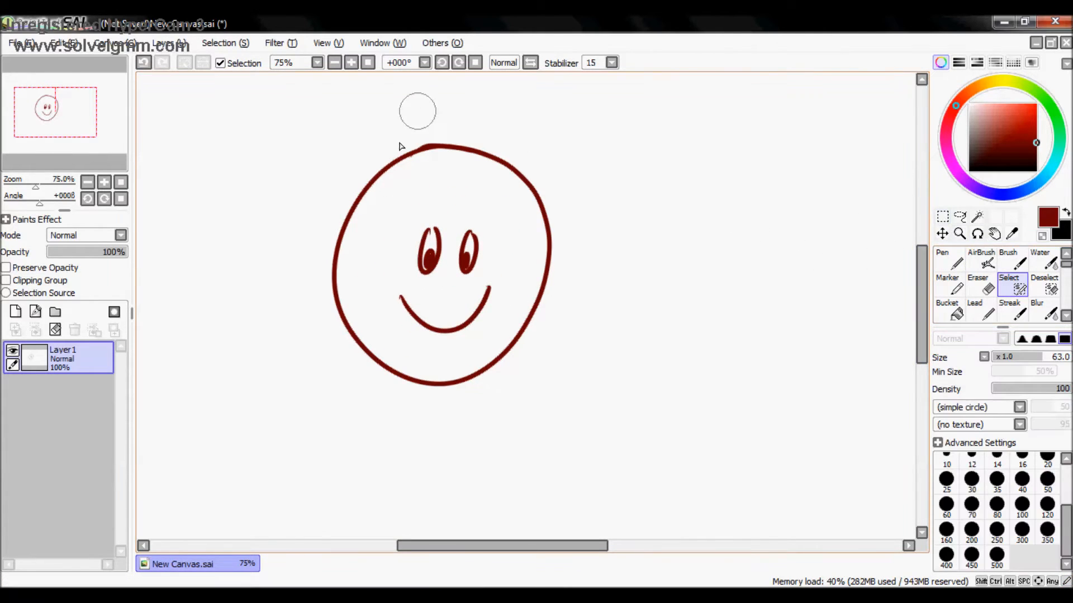
mouse_move(406, 170)
mouse_down()
mouse_move(319, 240)
mouse_move(394, 386)
mouse_move(482, 393)
mouse_move(370, 378)
mouse_move(397, 193)
mouse_move(373, 208)
mouse_move(432, 143)
mouse_move(519, 176)
mouse_move(536, 202)
mouse_move(512, 325)
mouse_move(481, 379)
mouse_move(539, 191)
mouse_move(581, 275)
mouse_move(474, 388)
mouse_move(516, 367)
mouse_up()
click(943, 234)
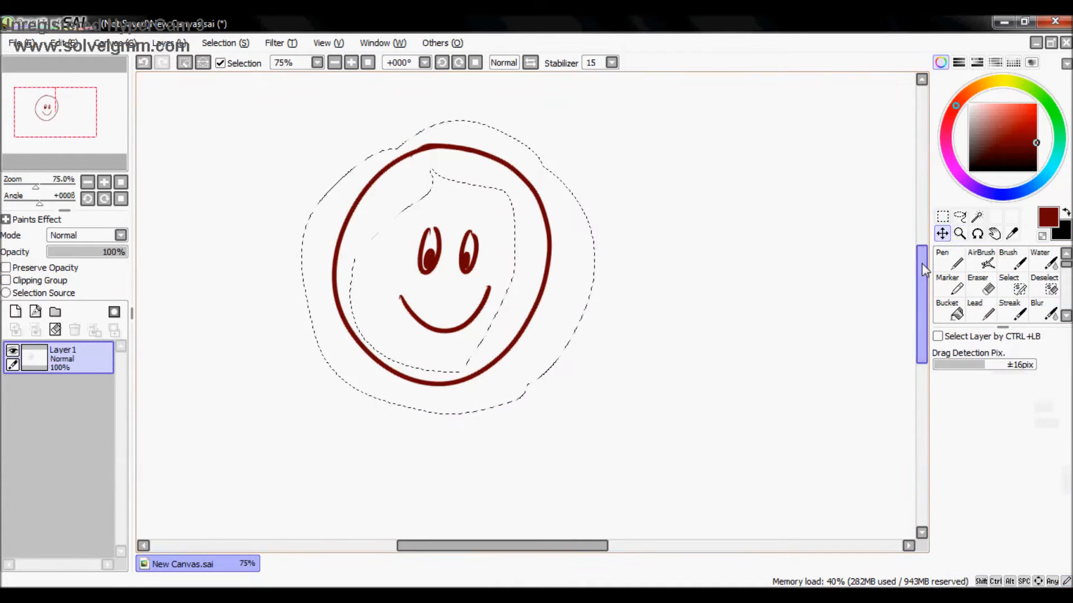
drag(561, 261, 549, 287)
key(ctrl+z)
click(942, 218)
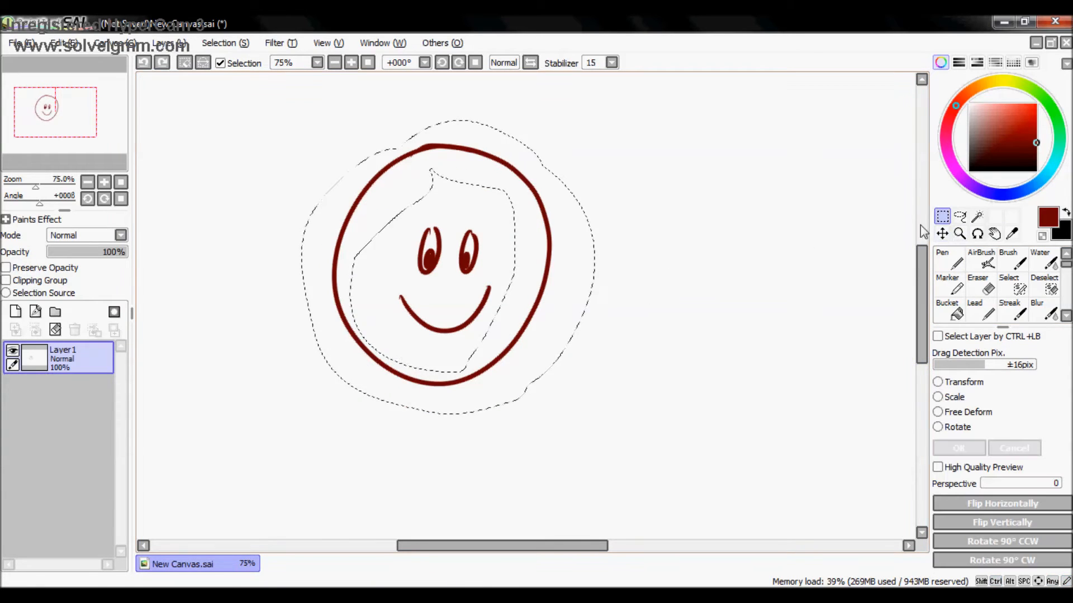
click(897, 237)
Step: Paint a selection over the face's right eye, move the eye slightly to the left and drop the selection
click(1014, 288)
mouse_move(459, 260)
mouse_down()
mouse_move(462, 251)
mouse_move(486, 268)
mouse_move(506, 266)
mouse_up()
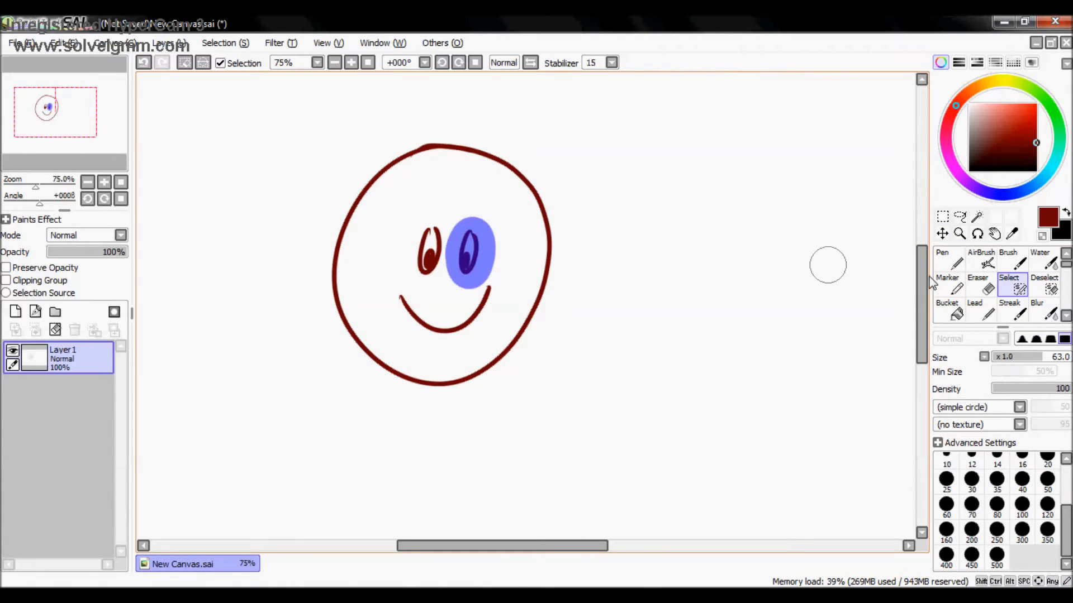
click(942, 234)
drag(479, 275, 477, 278)
click(942, 216)
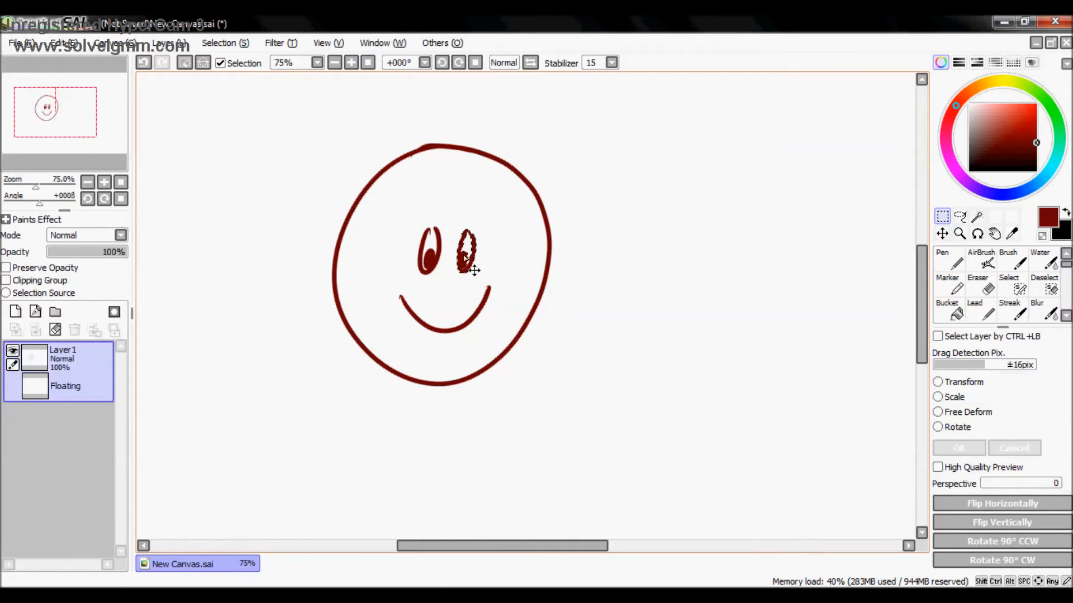
click(105, 183)
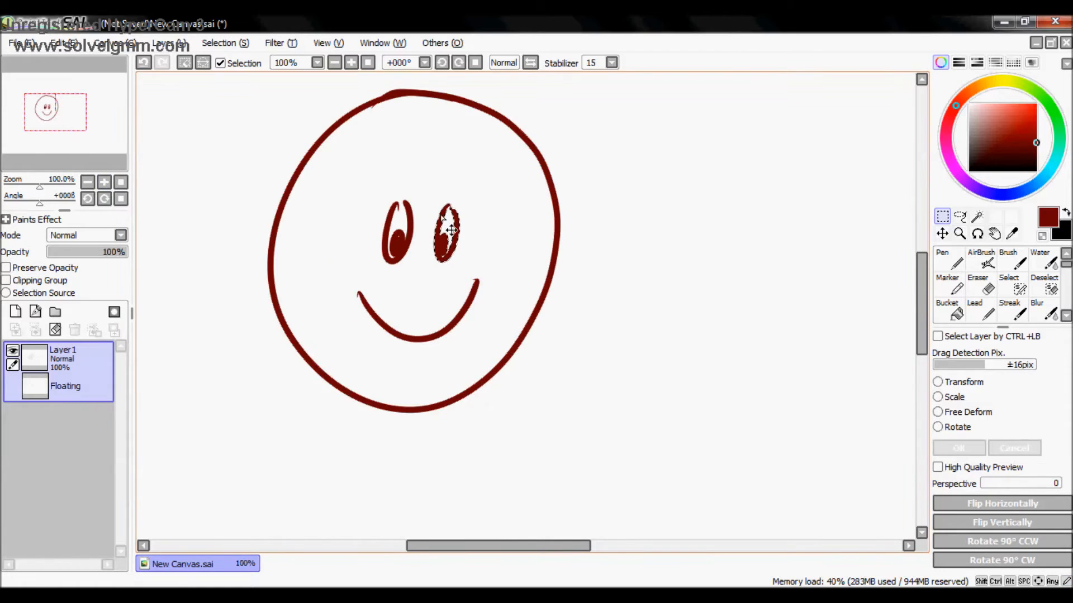
click(646, 261)
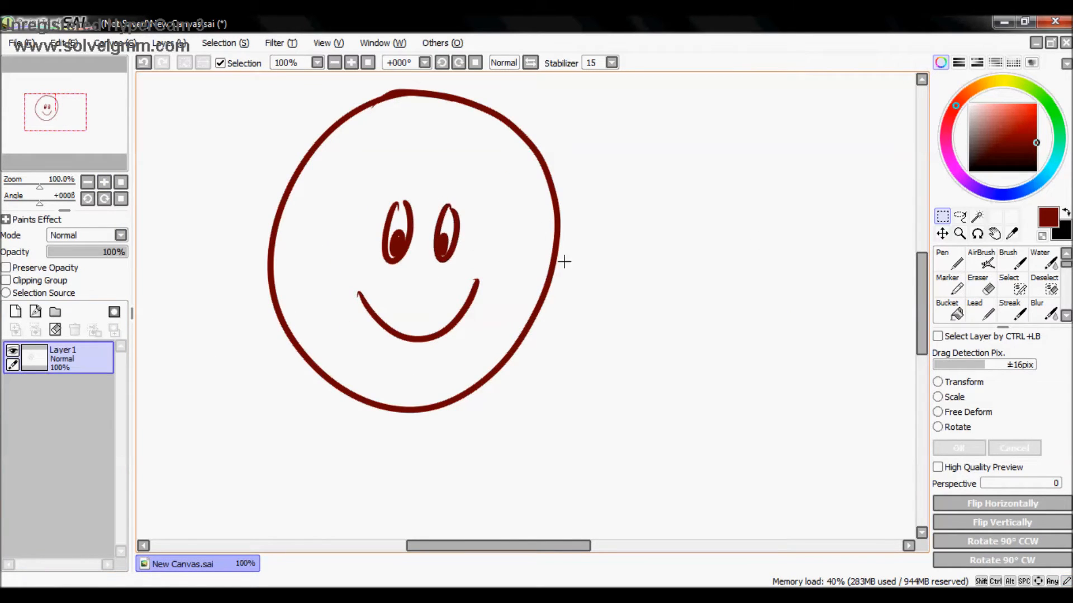
Step: Clear the layer and paint an irregular selection blob on the empty canvas with the Select tool
click(88, 182)
click(54, 330)
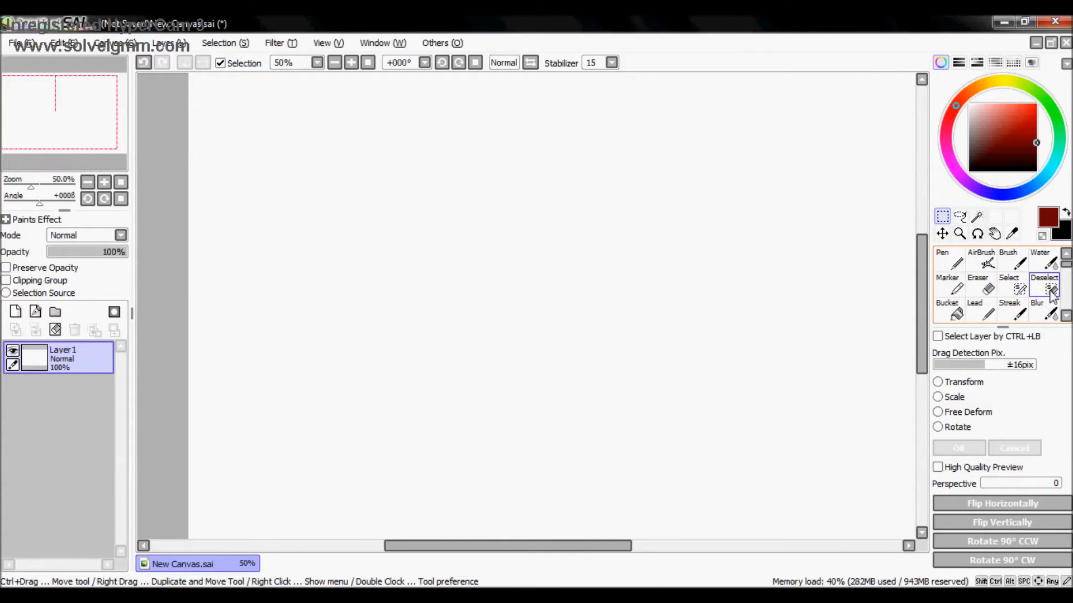
click(1011, 288)
click(493, 208)
mouse_move(493, 208)
mouse_down()
mouse_move(469, 276)
mouse_move(541, 306)
mouse_move(519, 251)
mouse_move(542, 276)
mouse_up()
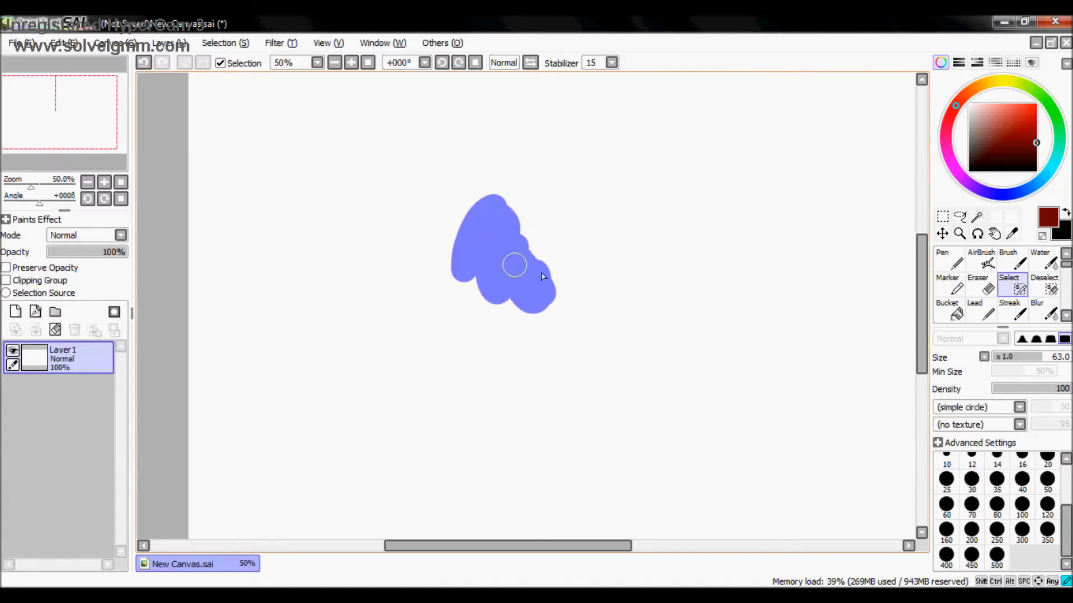
Step: Trim the blob's upper-right edge with the Deselect tool at size 70, then drop the remaining selection
click(1045, 288)
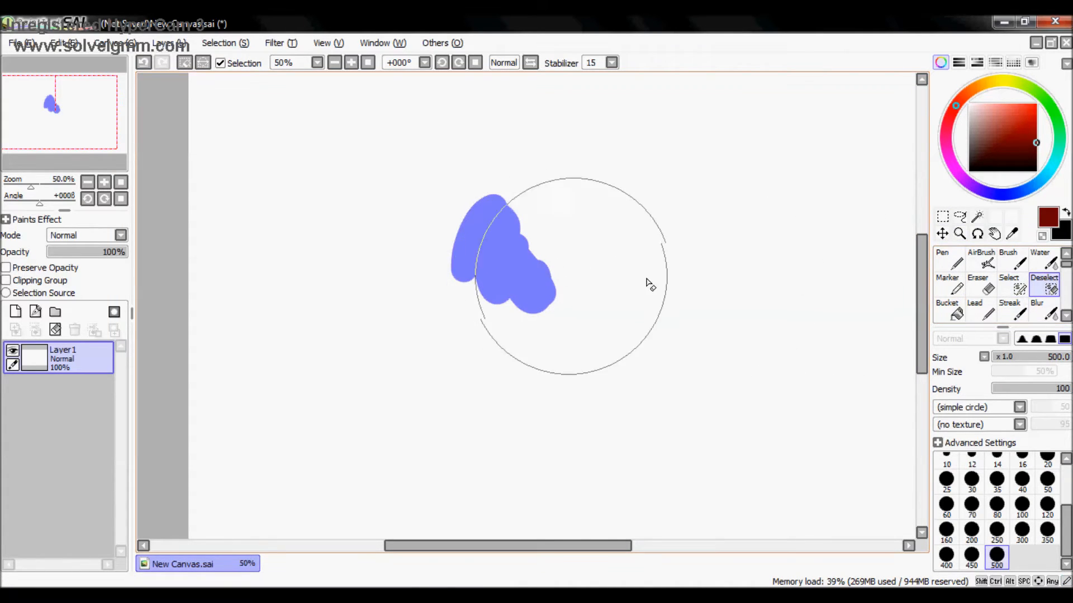
drag(1028, 361, 1043, 359)
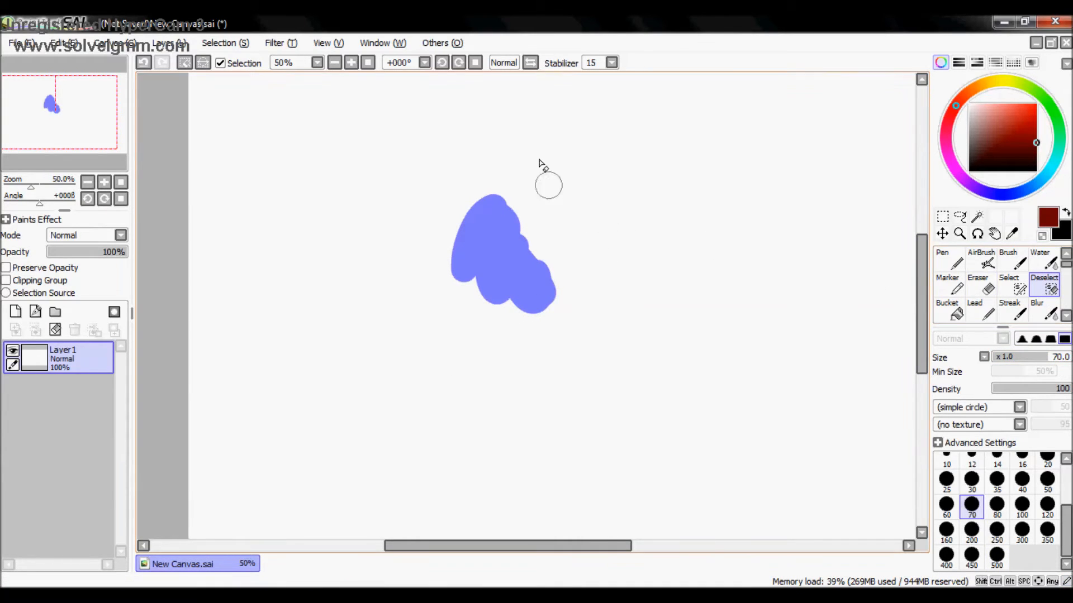
mouse_move(510, 179)
mouse_down()
mouse_move(513, 228)
mouse_move(543, 257)
mouse_move(582, 258)
mouse_move(553, 282)
mouse_up()
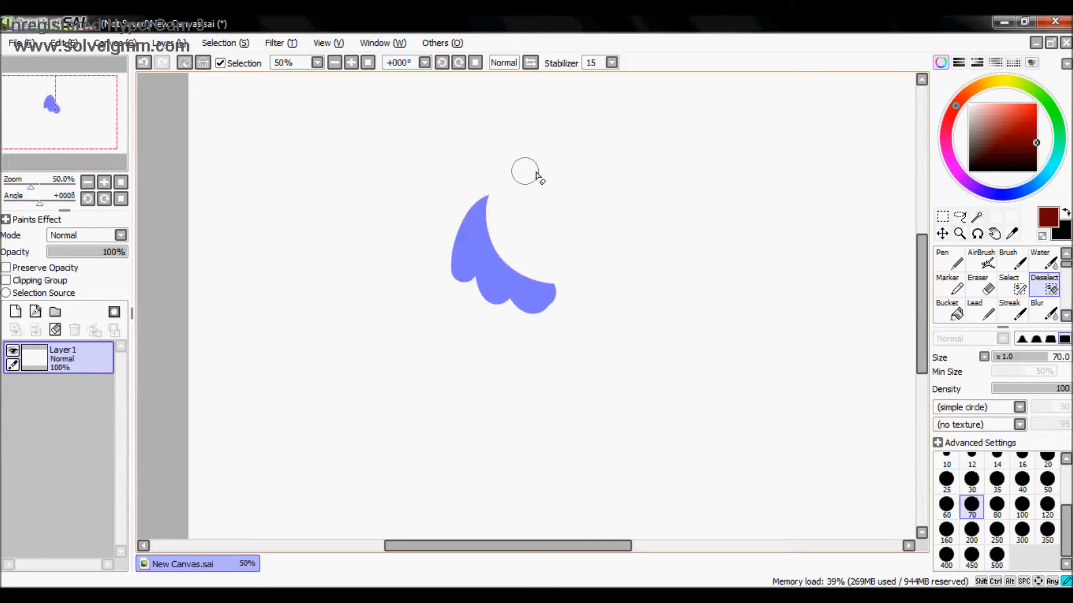
click(942, 233)
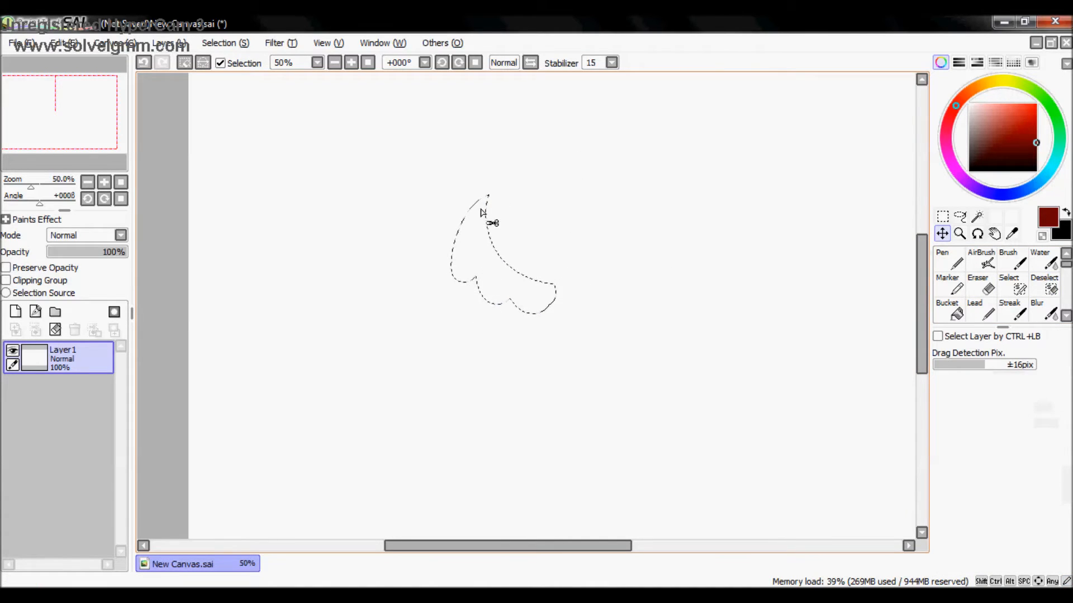
key(ctrl+d)
Step: Review the Eraser, Select and Deselect tools, the additional brushes further down the list and the available filters
click(988, 288)
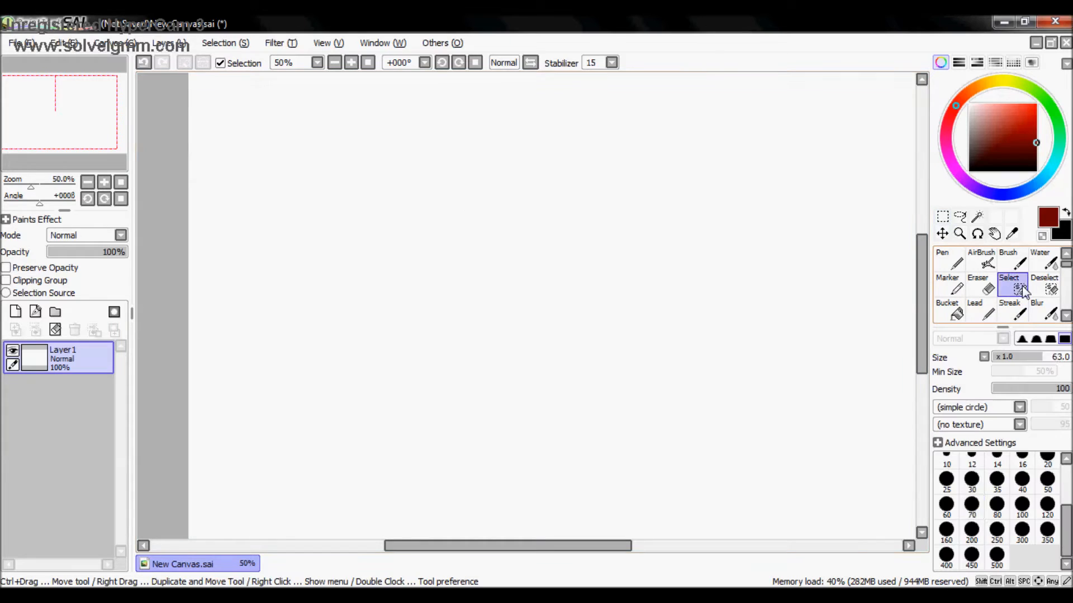
click(1012, 286)
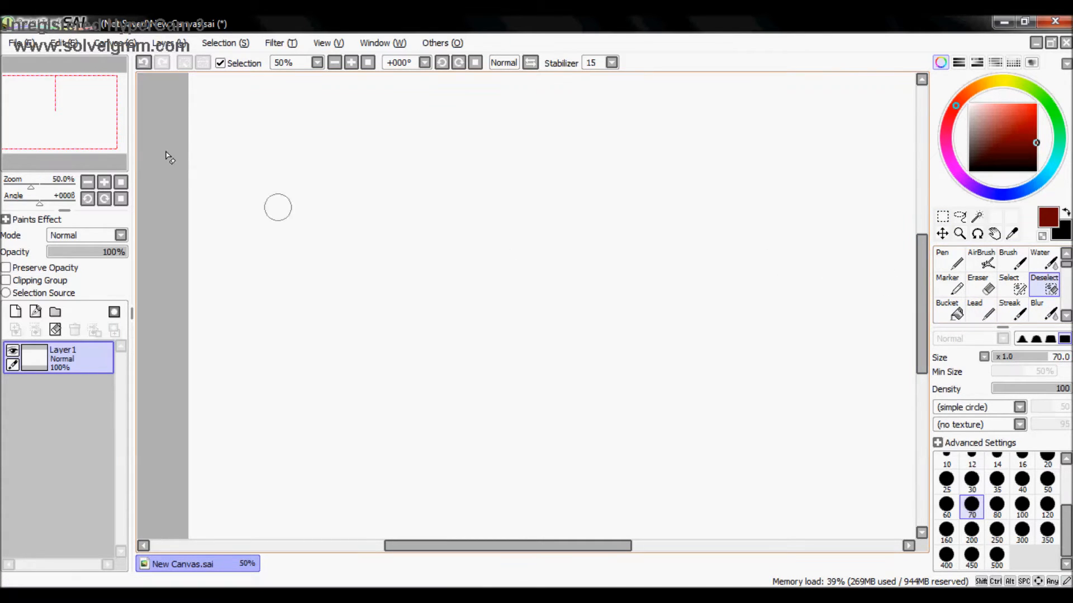
drag(109, 127, 127, 135)
click(89, 183)
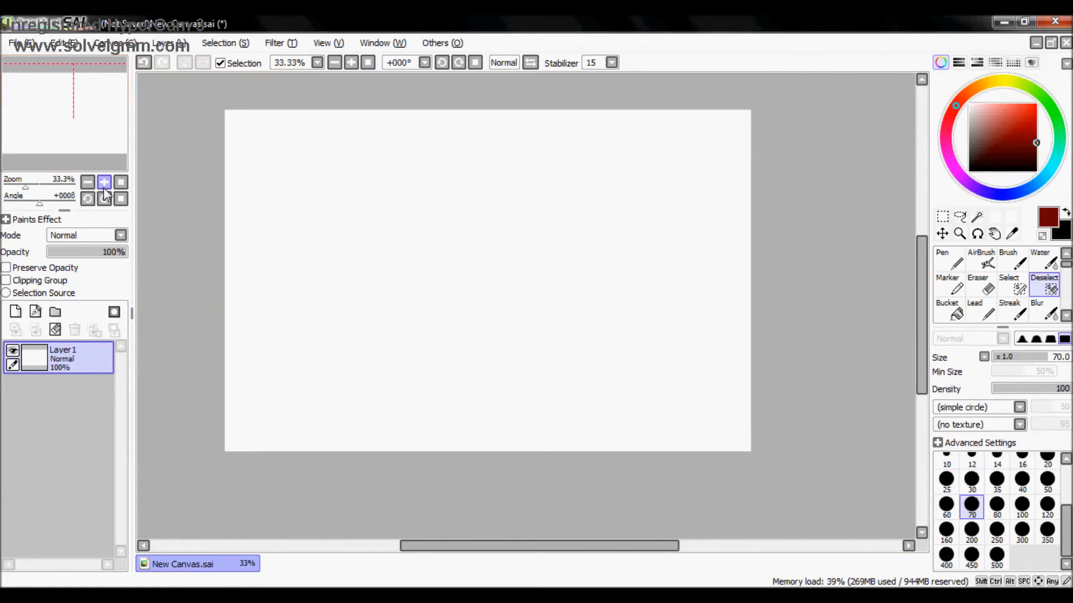
click(1069, 317)
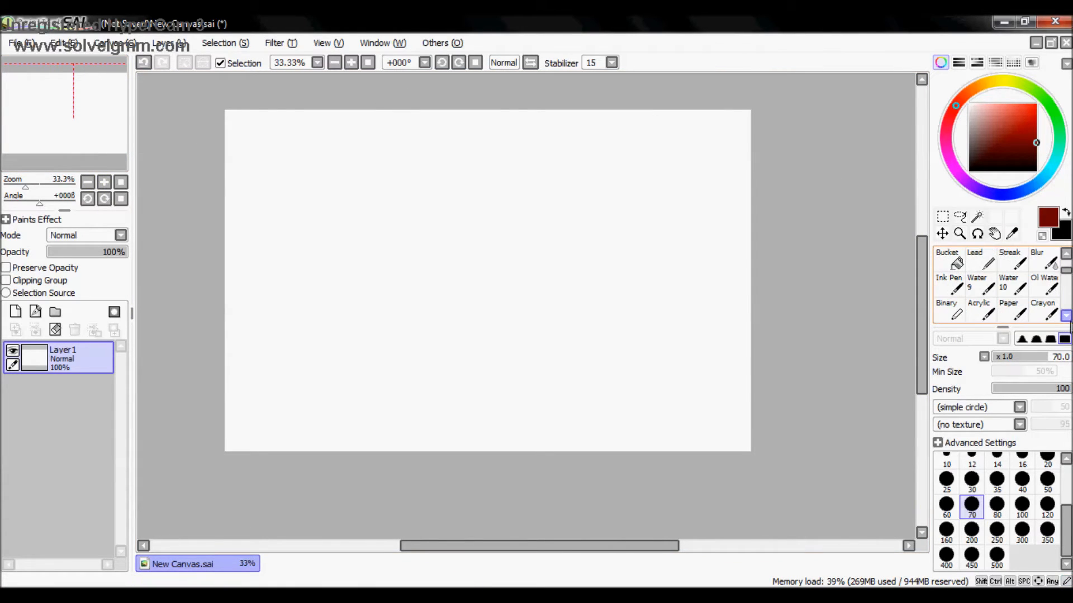
mouse_move(1068, 271)
mouse_down()
mouse_move(1069, 280)
mouse_move(1069, 265)
mouse_up()
click(1053, 289)
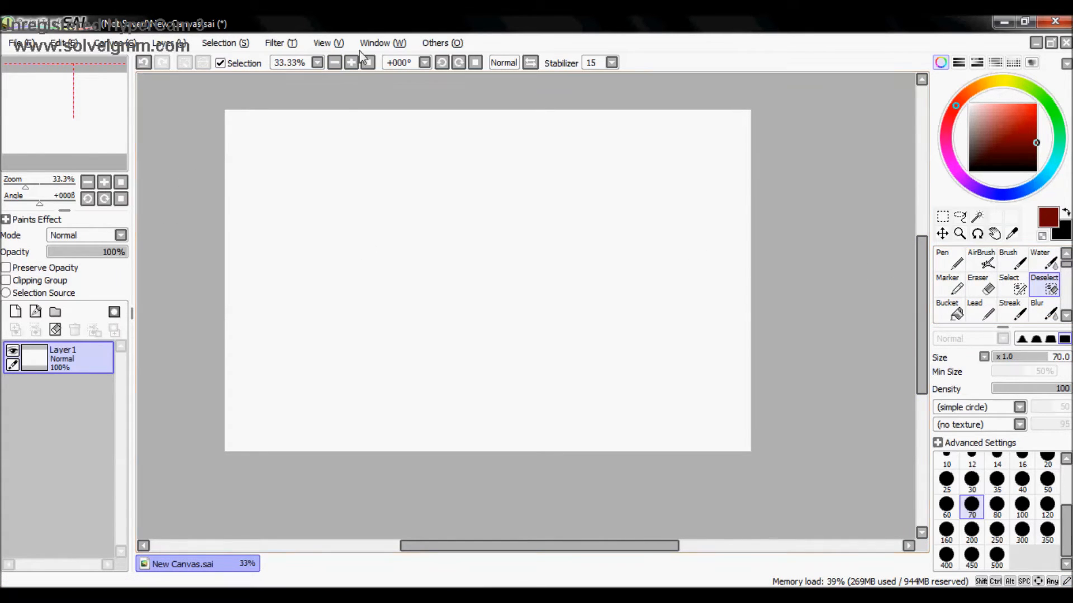
click(281, 43)
click(206, 206)
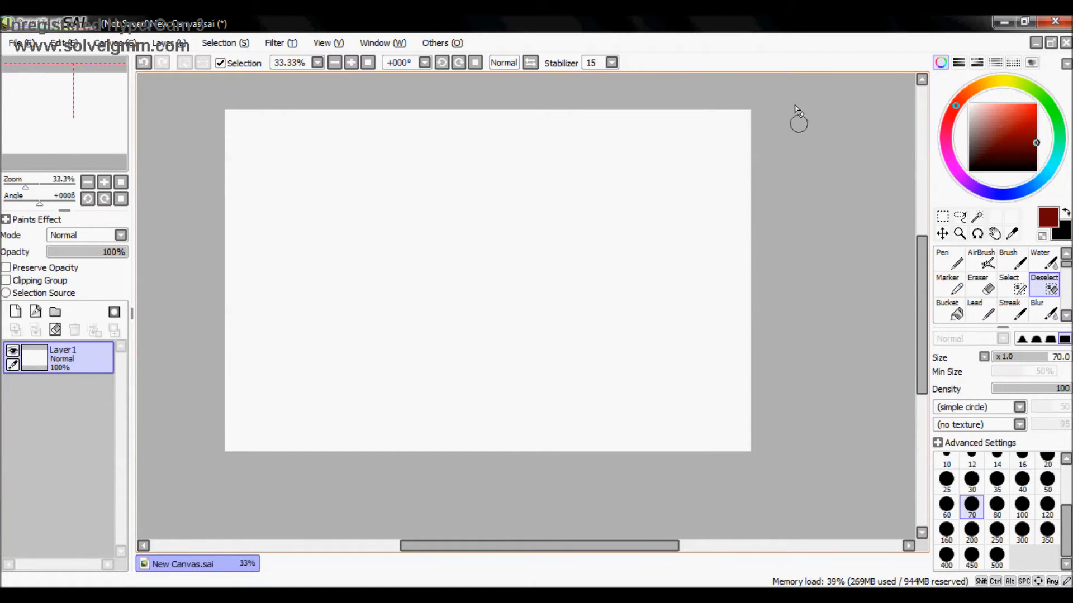
Step: Add a new layer above Layer1, then make Layer1 active and set the Pen to size 31
click(15, 314)
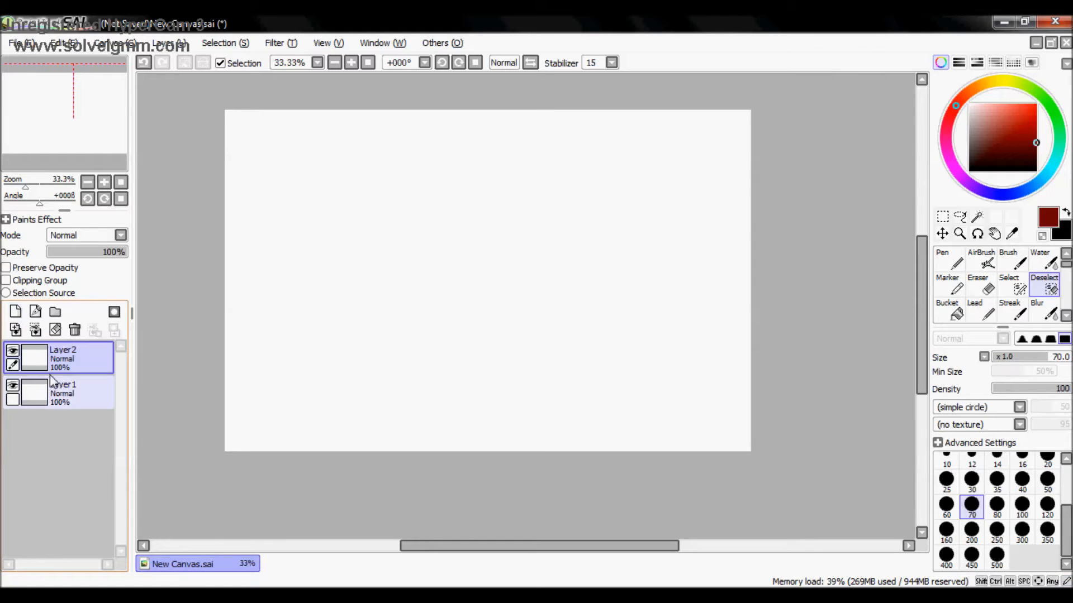
click(959, 234)
drag(223, 105, 763, 465)
click(92, 399)
click(949, 260)
mouse_move(1009, 363)
mouse_down()
mouse_move(1036, 363)
mouse_move(1024, 370)
mouse_up()
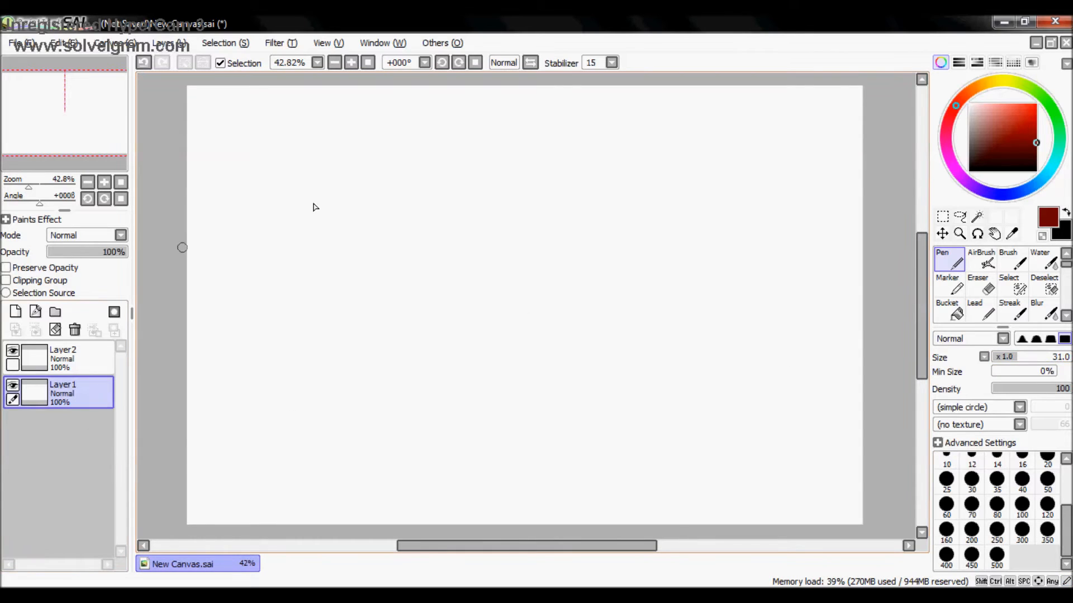
Step: Draw a fluffy dog on Layer1 with rounded ears, cheek fur, a furry body, eyes, nose, smile and eyebrows
mouse_move(493, 143)
mouse_down()
mouse_move(443, 259)
mouse_move(549, 165)
mouse_move(501, 131)
mouse_move(434, 166)
mouse_move(476, 195)
mouse_move(448, 209)
mouse_move(450, 248)
mouse_move(448, 224)
mouse_move(500, 220)
mouse_up()
key(ctrl+z)
mouse_move(511, 158)
mouse_down()
mouse_move(425, 159)
mouse_move(443, 195)
mouse_up()
mouse_move(502, 169)
mouse_down()
mouse_move(572, 166)
mouse_move(613, 147)
mouse_move(586, 178)
mouse_move(623, 233)
mouse_move(564, 244)
mouse_move(562, 202)
mouse_move(527, 202)
mouse_move(540, 219)
mouse_up()
mouse_move(553, 244)
mouse_down()
mouse_move(506, 227)
mouse_move(528, 257)
mouse_move(520, 342)
mouse_up()
mouse_move(422, 188)
mouse_down()
mouse_move(397, 250)
mouse_move(420, 295)
mouse_move(431, 364)
mouse_move(474, 332)
mouse_up()
mouse_move(500, 310)
mouse_down()
mouse_move(513, 343)
mouse_move(495, 357)
mouse_up()
mouse_move(483, 270)
mouse_down()
mouse_move(502, 293)
mouse_move(485, 310)
mouse_up()
mouse_move(567, 167)
mouse_down()
mouse_move(598, 149)
mouse_move(587, 184)
mouse_up()
drag(478, 174, 457, 175)
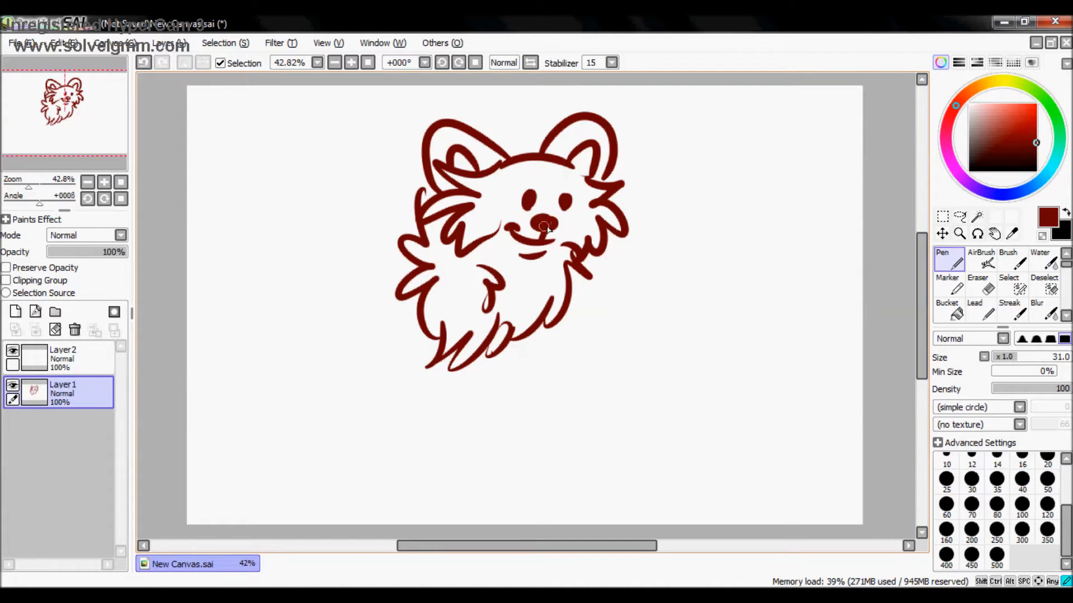
drag(545, 177, 577, 178)
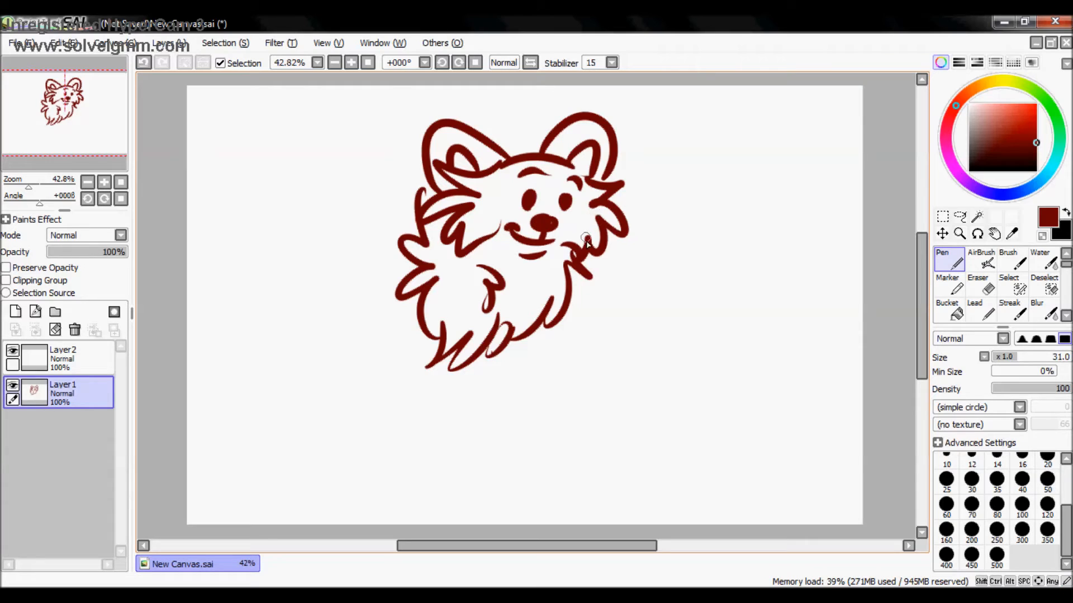
Step: Draw a large light orange-red X across the dog on Layer2
click(76, 364)
click(1009, 104)
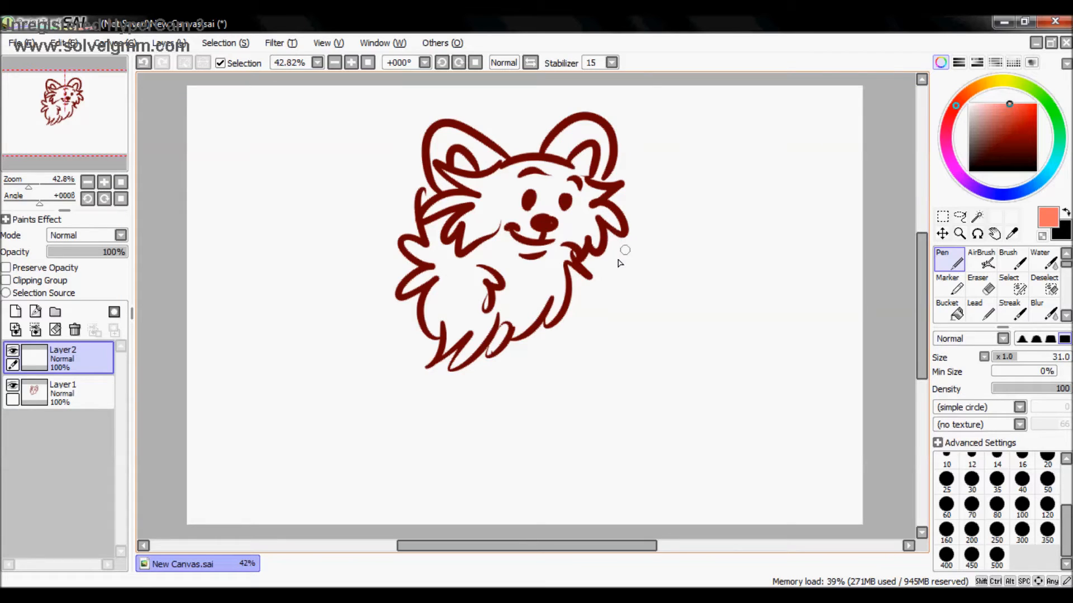
drag(675, 141, 377, 392)
drag(369, 139, 650, 401)
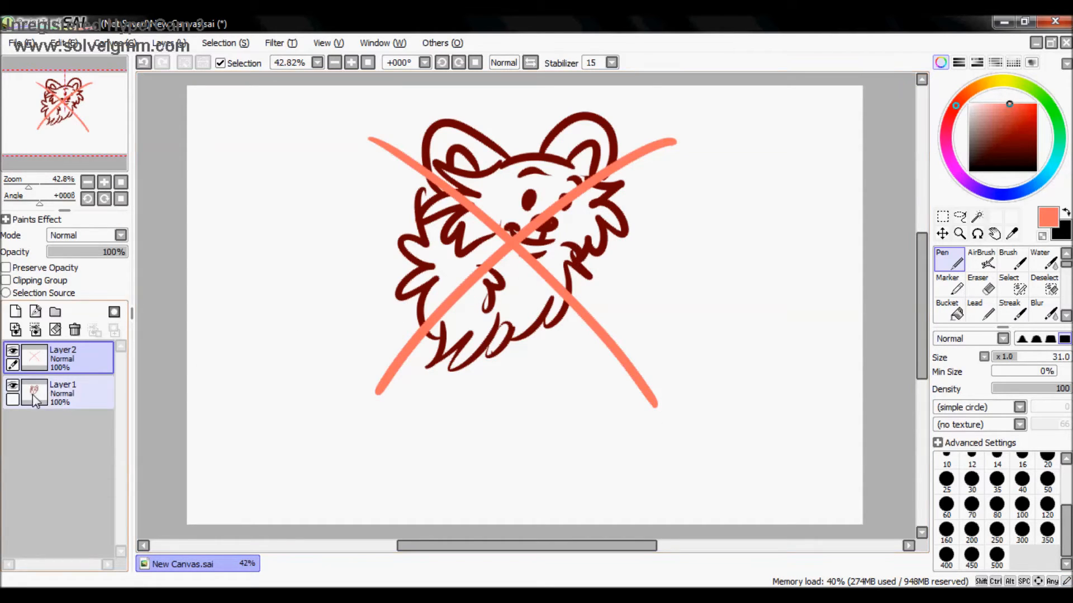
Step: Try erasing over the dog's cheek fur at size 22 on Layer2 and on Layer1, undoing each stroke
click(988, 286)
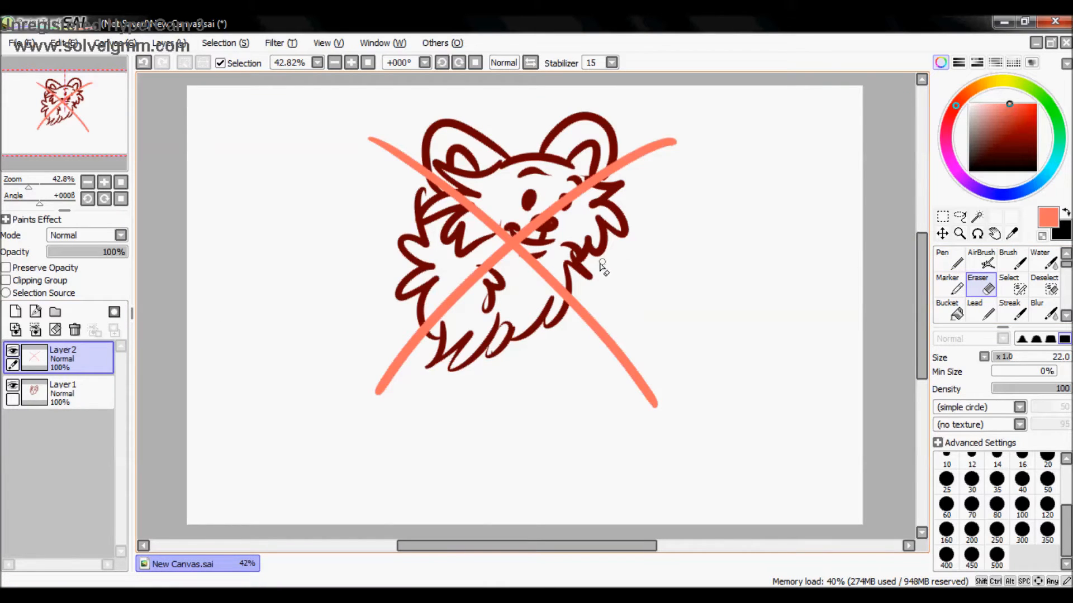
mouse_move(579, 262)
mouse_down()
mouse_move(555, 244)
mouse_move(596, 207)
mouse_move(582, 184)
mouse_move(561, 206)
mouse_move(574, 232)
mouse_up()
key(ctrl+z)
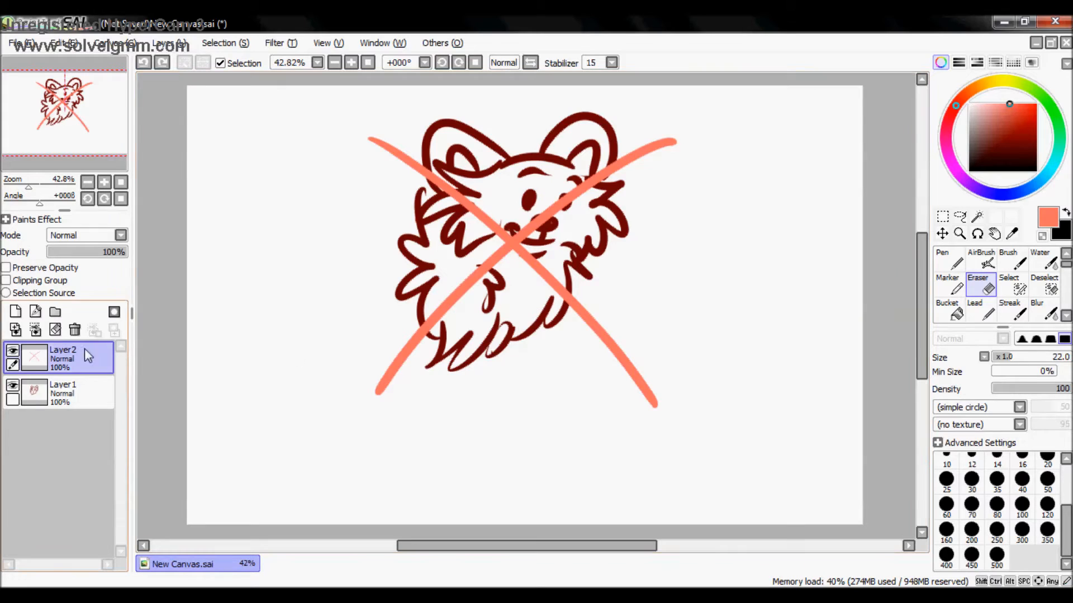
click(71, 401)
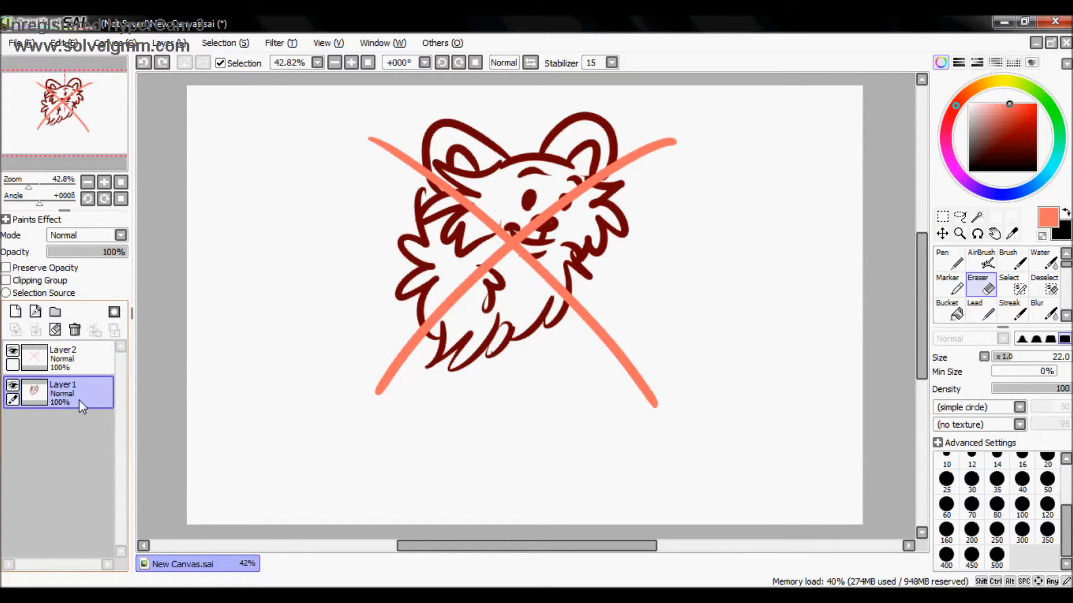
mouse_move(645, 225)
mouse_down()
mouse_move(491, 239)
mouse_move(681, 173)
mouse_move(395, 218)
mouse_move(602, 157)
mouse_up()
key(ctrl+z)
Step: Delete the layer holding the X and add a new empty layer above the dog's layer
click(78, 358)
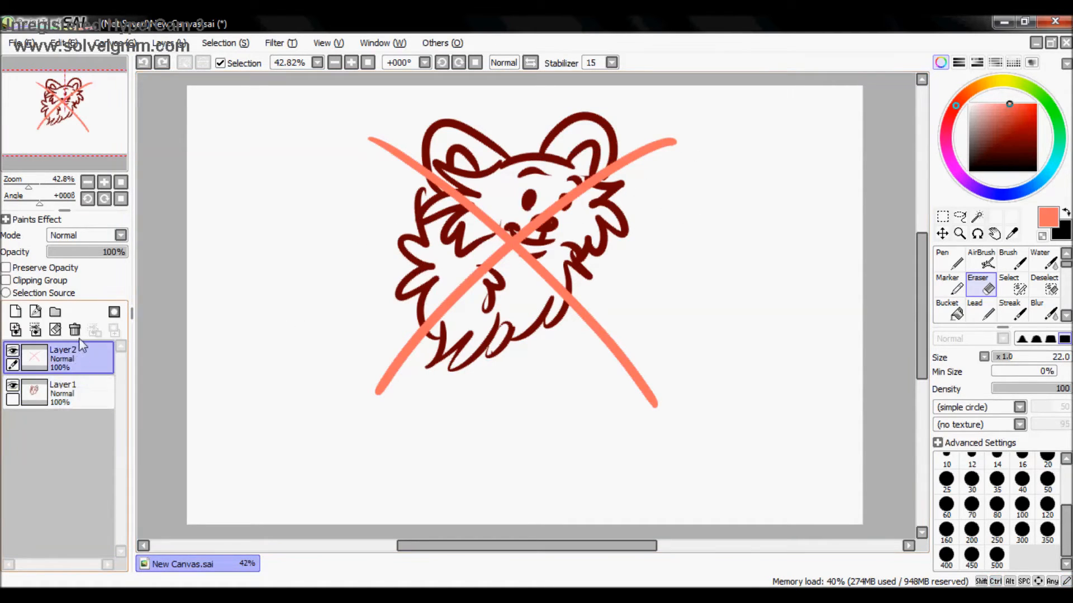
click(74, 329)
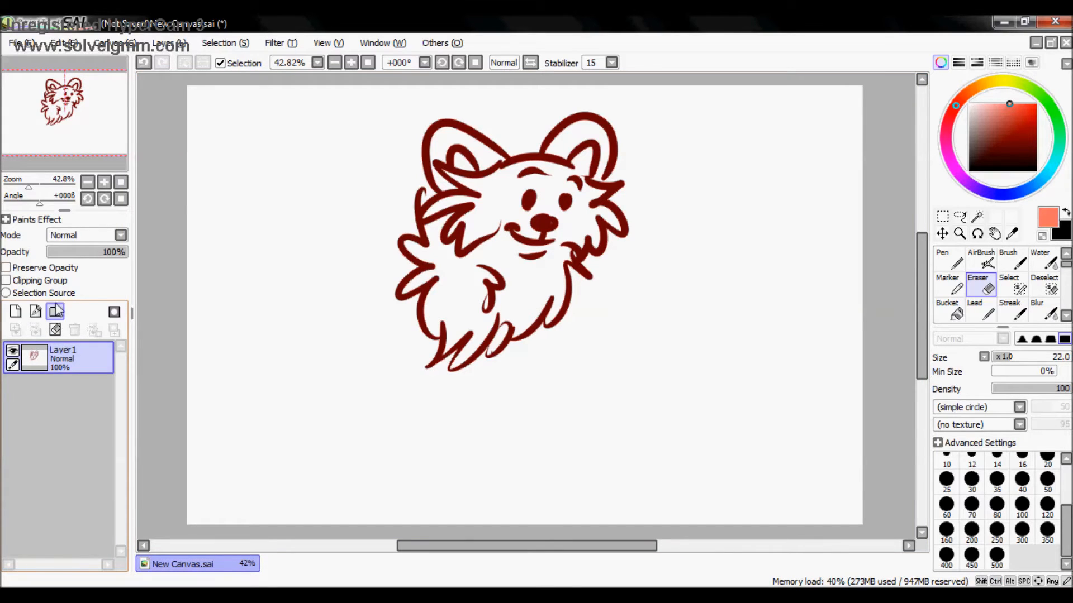
click(16, 314)
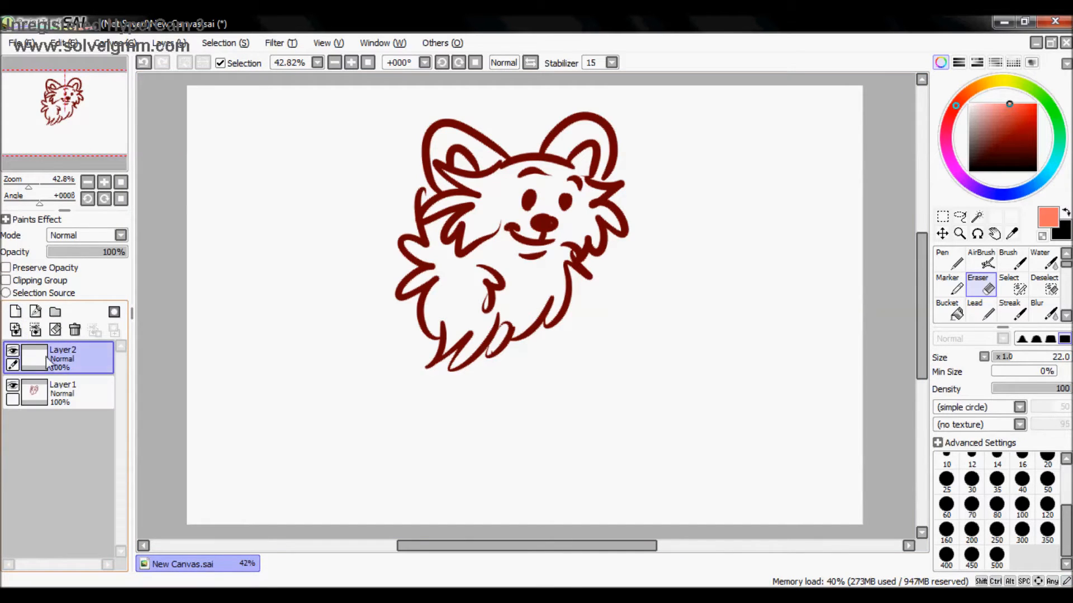
Step: Move the new empty layer below the dog's layer and make it the active layer
click(70, 367)
drag(83, 362, 77, 415)
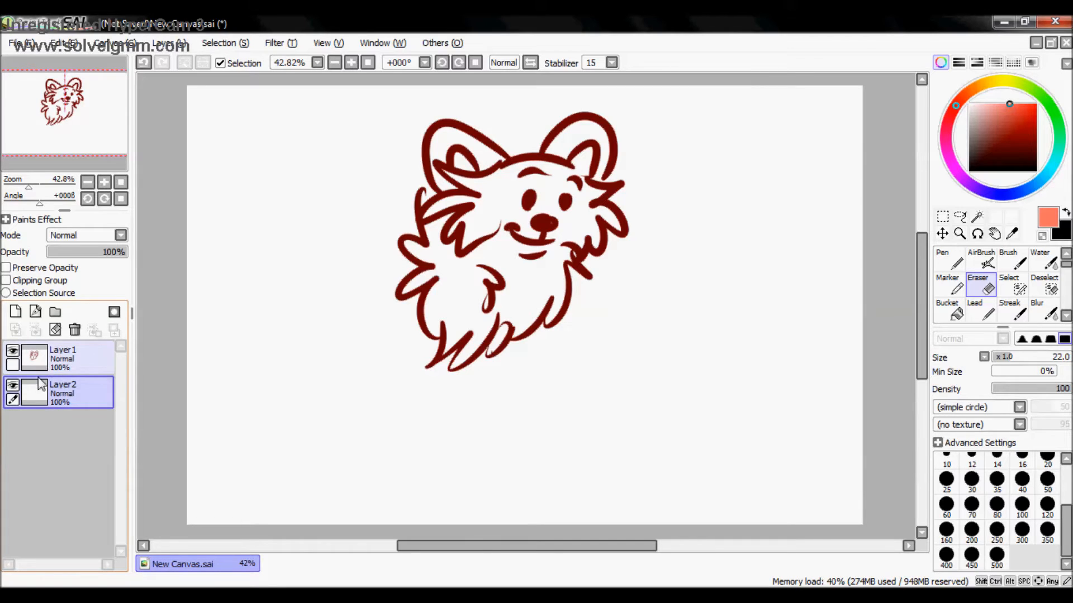
click(44, 361)
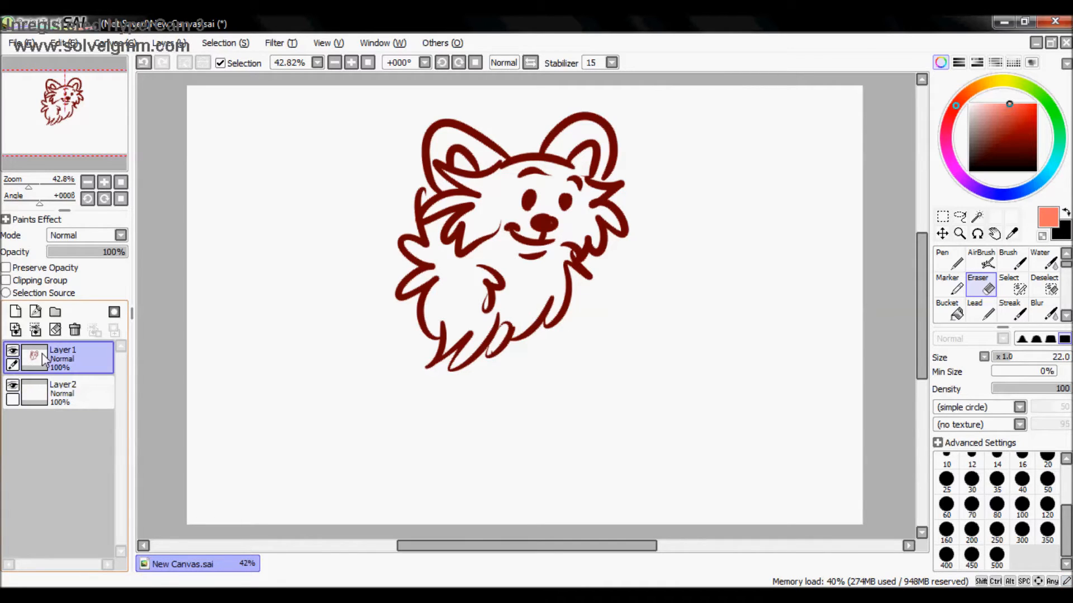
click(55, 406)
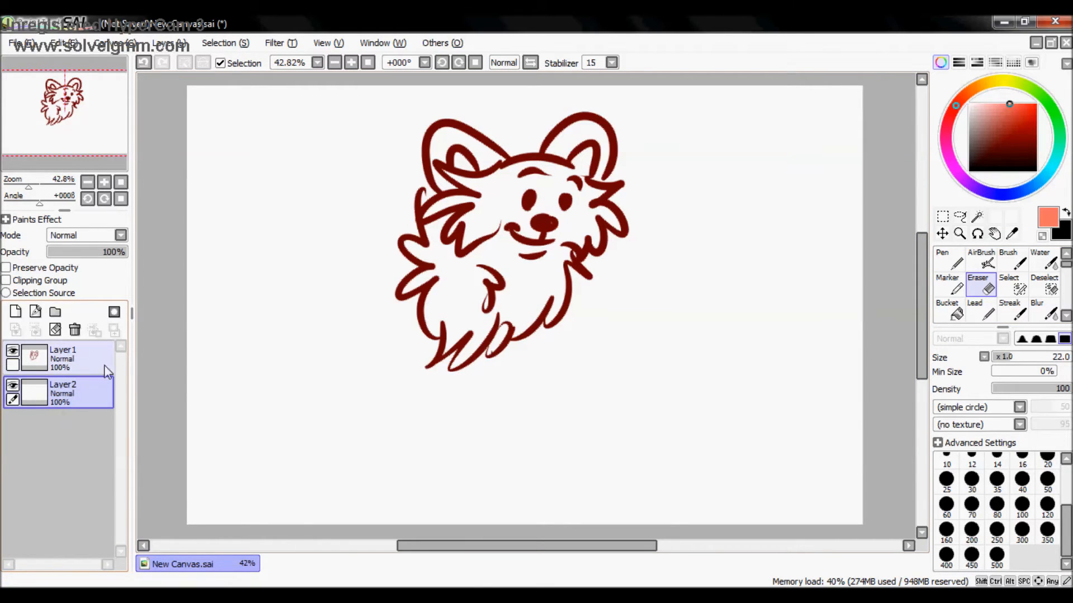
Step: Paint the dog's ears, face and most of its body grey beneath the line art with the Pen at size 87
click(950, 260)
click(969, 126)
mouse_move(545, 227)
mouse_down()
mouse_move(523, 238)
mouse_move(549, 233)
mouse_move(544, 243)
mouse_move(513, 213)
mouse_move(538, 198)
mouse_move(535, 259)
mouse_move(480, 231)
mouse_move(543, 177)
mouse_move(571, 195)
mouse_move(495, 193)
mouse_move(528, 174)
mouse_move(519, 193)
mouse_move(469, 225)
mouse_move(482, 171)
mouse_move(508, 174)
mouse_move(455, 139)
mouse_move(445, 194)
mouse_move(443, 145)
mouse_move(451, 226)
mouse_move(436, 218)
mouse_move(440, 272)
mouse_move(403, 243)
mouse_move(443, 271)
mouse_move(403, 294)
mouse_move(451, 265)
mouse_move(434, 286)
mouse_move(440, 329)
mouse_move(433, 299)
mouse_move(439, 340)
mouse_move(449, 298)
mouse_move(450, 346)
mouse_move(456, 325)
mouse_move(444, 359)
mouse_move(475, 267)
mouse_move(454, 277)
mouse_move(476, 253)
mouse_move(483, 332)
mouse_move(458, 350)
mouse_move(453, 370)
mouse_move(484, 317)
mouse_move(452, 370)
mouse_move(540, 247)
mouse_up()
mouse_move(564, 170)
mouse_down()
mouse_move(597, 157)
mouse_move(598, 165)
mouse_move(600, 147)
mouse_move(549, 174)
mouse_move(582, 133)
mouse_move(591, 141)
mouse_move(568, 138)
mouse_move(562, 168)
mouse_move(488, 241)
mouse_move(607, 192)
mouse_move(572, 198)
mouse_move(583, 180)
mouse_move(610, 218)
mouse_move(591, 211)
mouse_move(625, 236)
mouse_move(580, 207)
mouse_move(566, 211)
mouse_move(597, 223)
mouse_move(595, 252)
mouse_move(575, 223)
mouse_up()
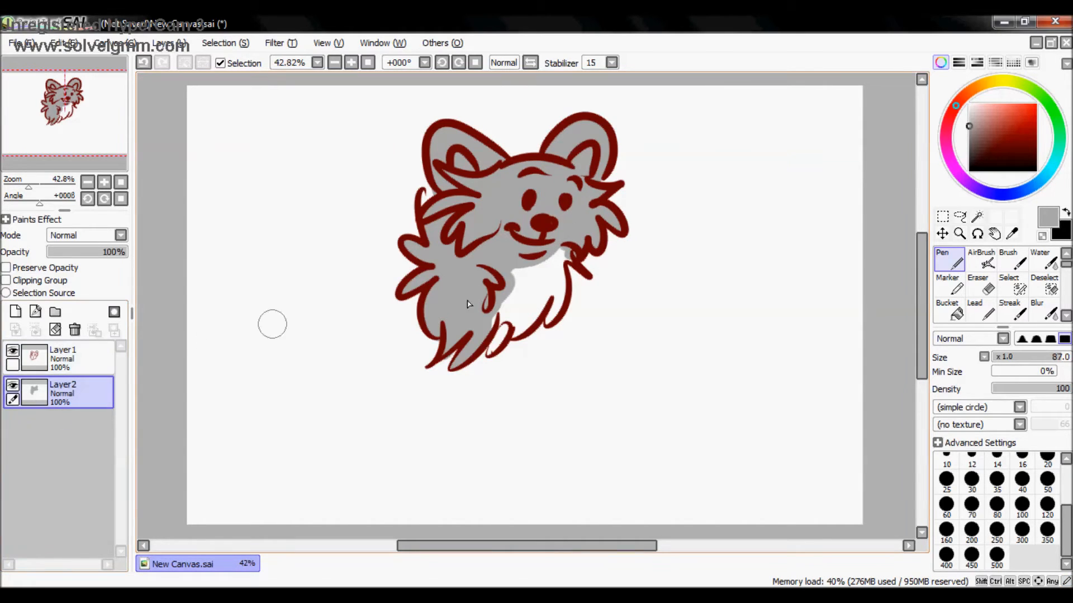
mouse_move(467, 304)
mouse_down()
mouse_move(556, 246)
mouse_move(490, 295)
mouse_move(544, 270)
mouse_move(489, 330)
mouse_up()
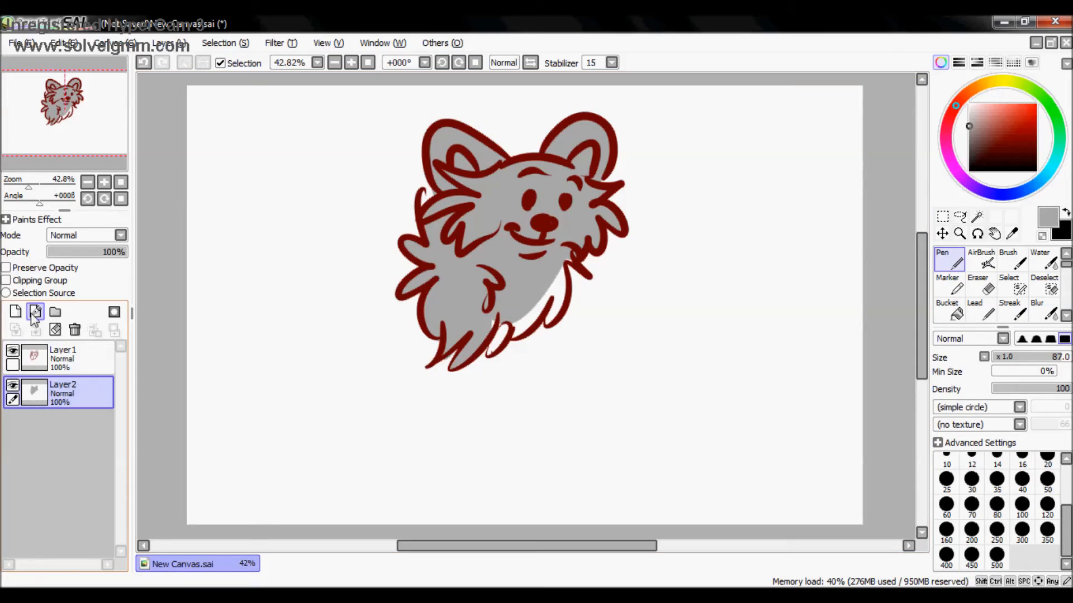
Step: Delete the grey colour layer and add a linework layer above the dog drawing
click(78, 334)
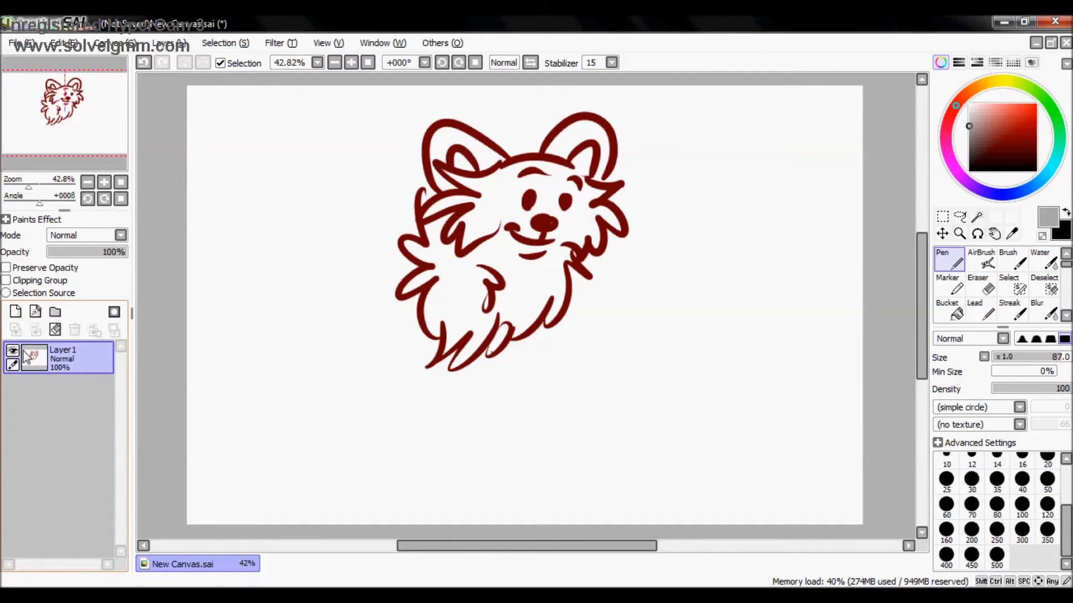
click(36, 313)
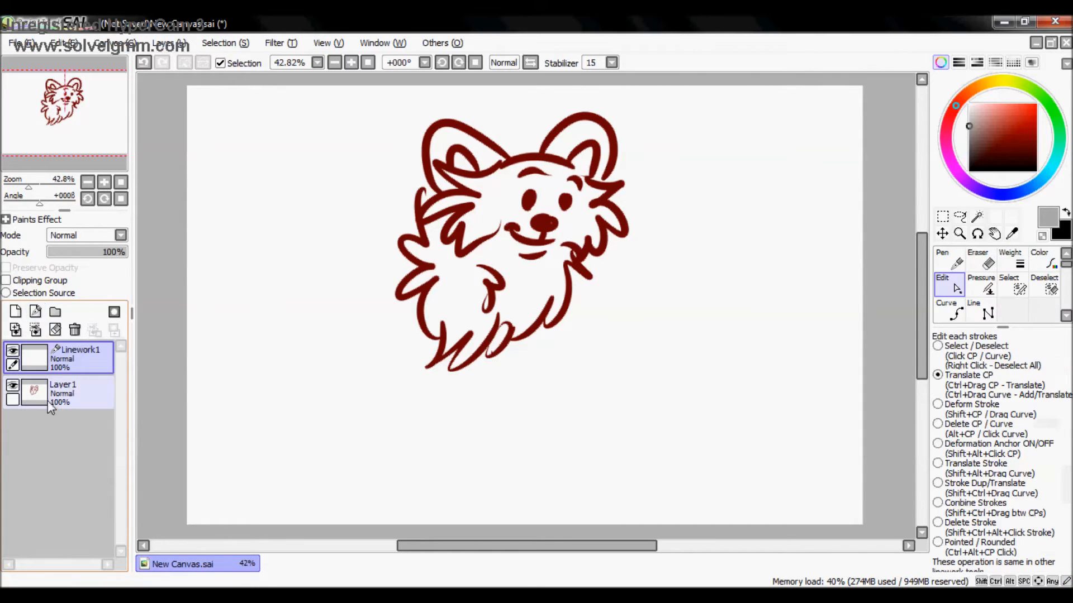
click(955, 314)
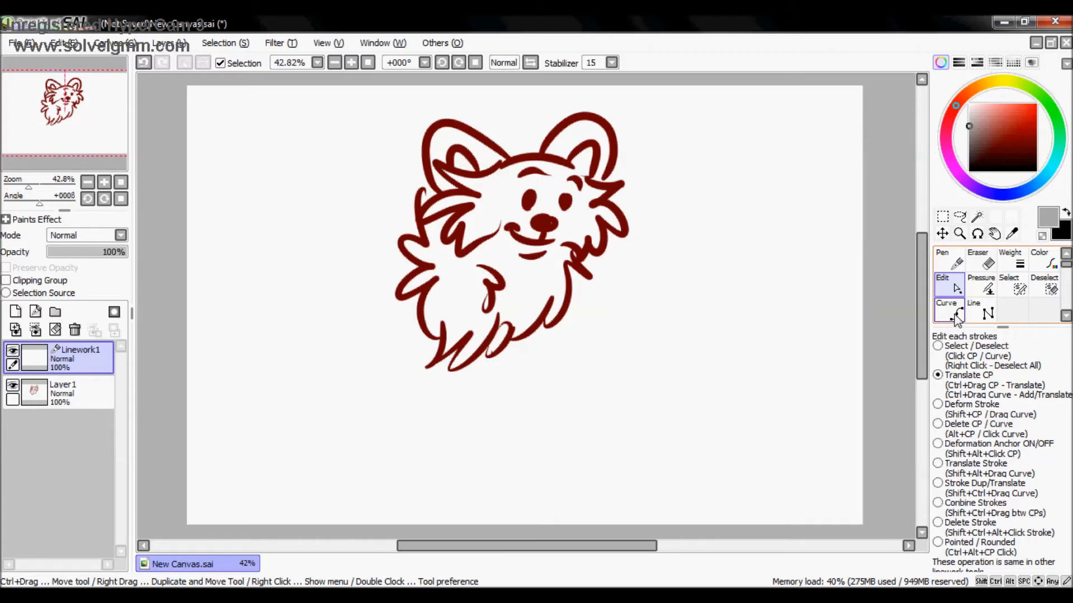
Step: Clear the dog drawing from Layer1 and delete that layer
click(82, 402)
click(55, 329)
click(74, 330)
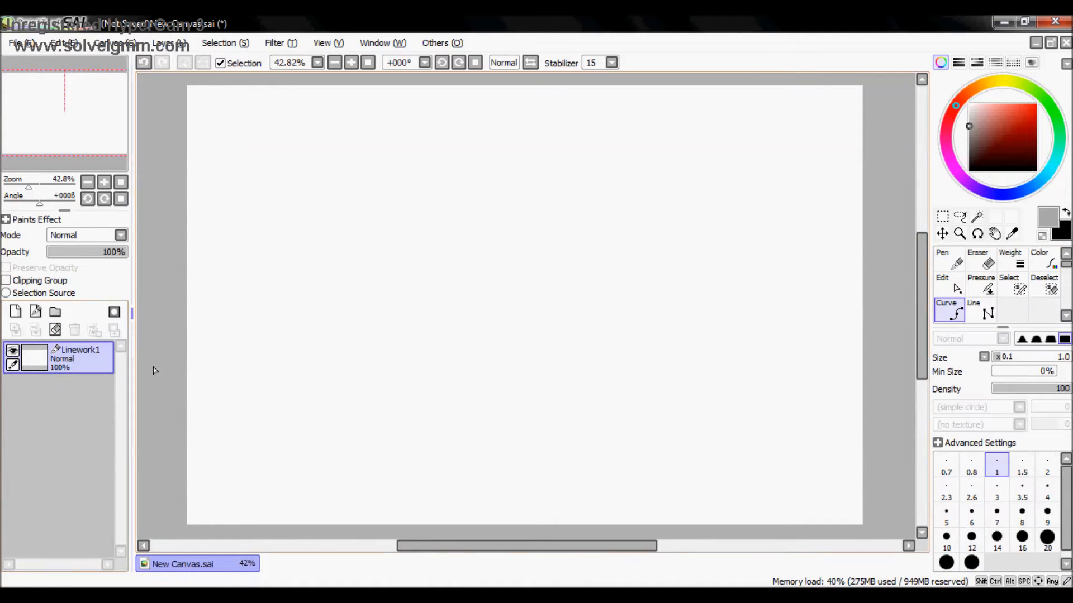
Step: Draw a spiky, arching black stroke across the middle of the canvas with the linework Pen at size 20
click(969, 171)
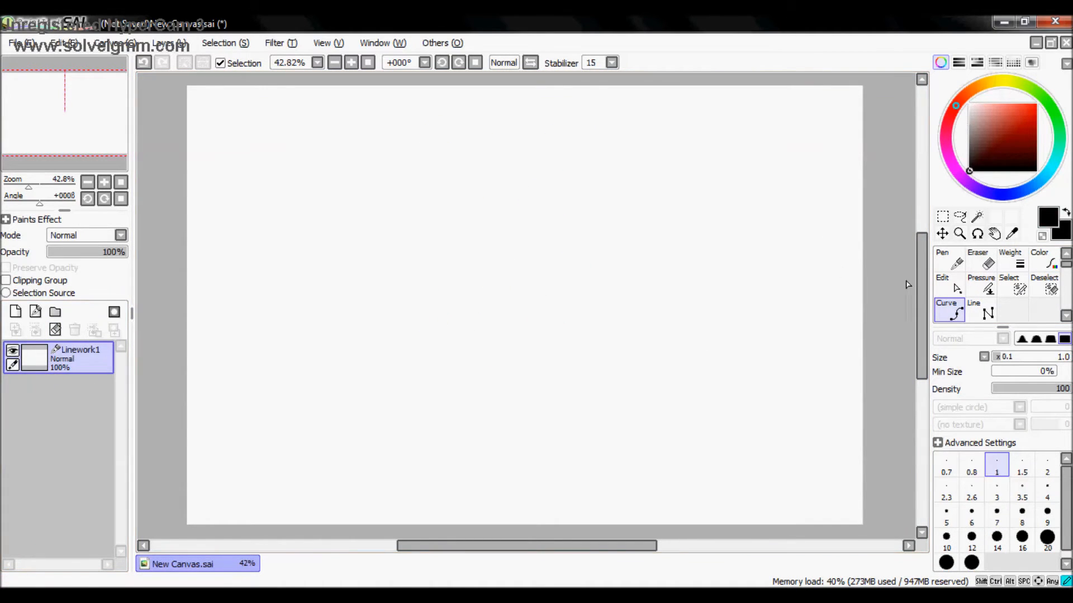
click(950, 260)
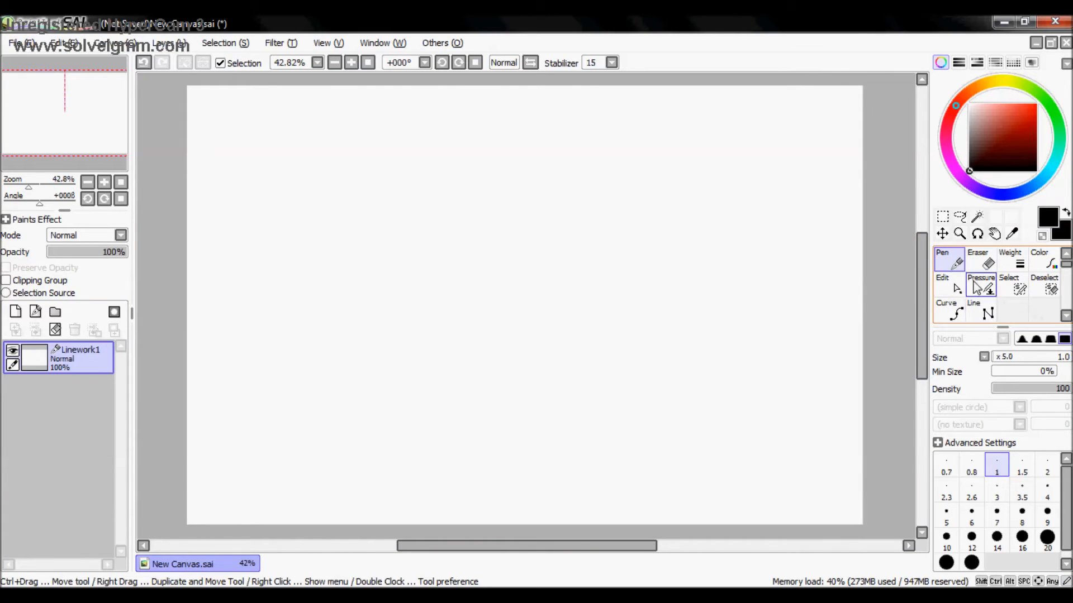
click(1006, 359)
click(996, 359)
drag(347, 388, 386, 382)
key(ctrl+z)
mouse_move(360, 323)
mouse_down()
mouse_move(598, 226)
mouse_move(585, 295)
mouse_move(609, 367)
mouse_up()
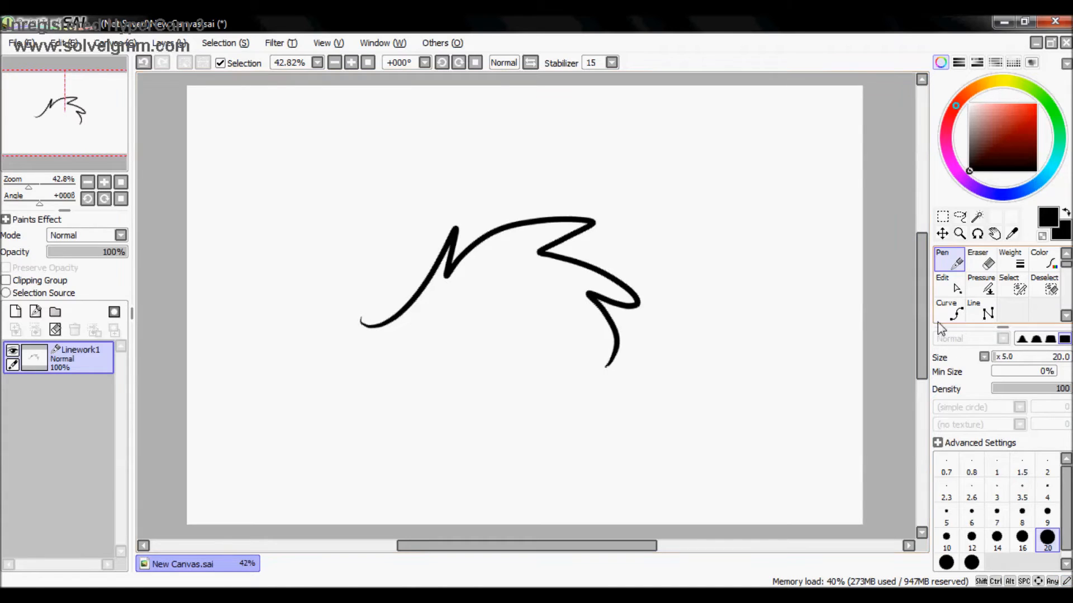
Step: Reshape the stroke's upper and left parts into alternating peaks and dips by moving its control points
click(956, 290)
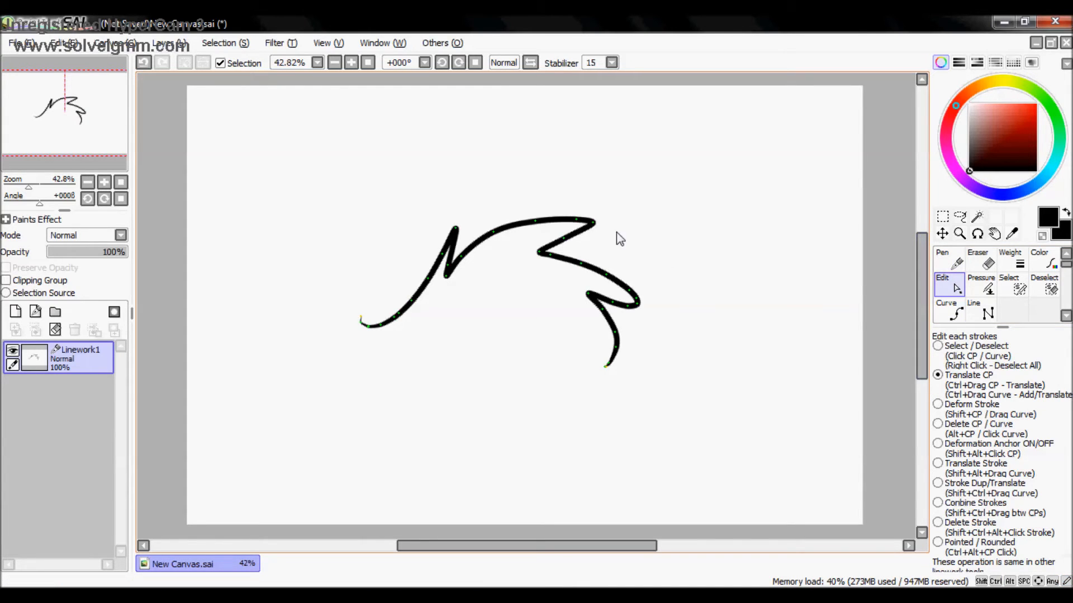
drag(597, 224, 614, 214)
mouse_move(531, 214)
mouse_down()
mouse_move(510, 210)
mouse_move(515, 257)
mouse_move(469, 265)
mouse_move(511, 287)
mouse_move(476, 262)
mouse_up()
mouse_move(360, 317)
mouse_down()
mouse_move(333, 331)
mouse_move(339, 298)
mouse_up()
drag(361, 323, 361, 351)
drag(382, 324, 401, 354)
mouse_move(400, 313)
mouse_down()
mouse_move(373, 304)
mouse_move(393, 260)
mouse_up()
drag(417, 296, 440, 314)
mouse_move(435, 266)
mouse_down()
mouse_move(428, 200)
mouse_move(474, 198)
mouse_up()
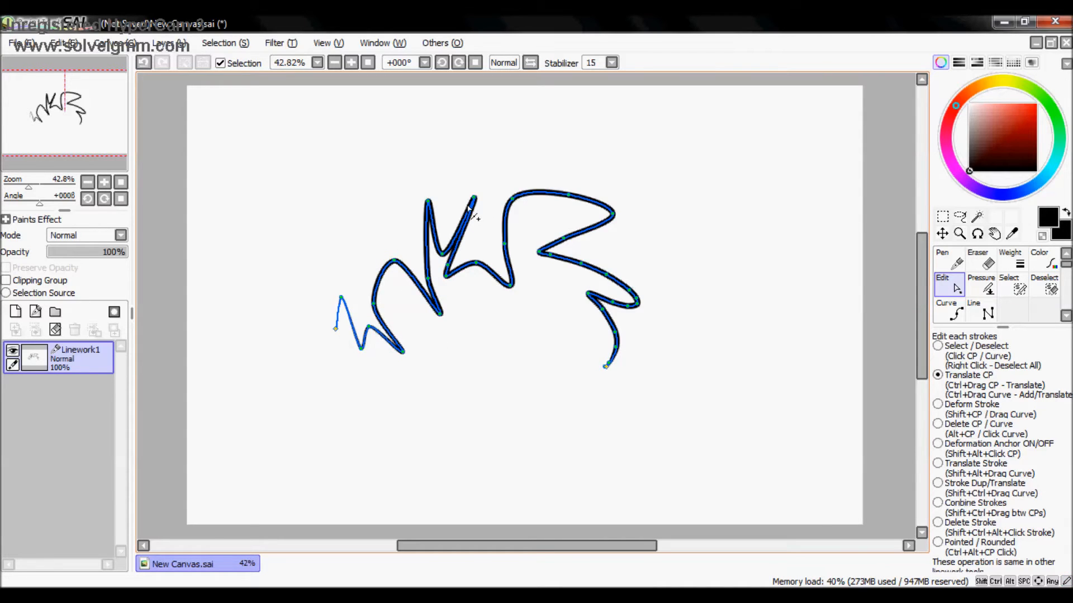
Step: Bend the stroke's lower right end into a loose wave through its control points, and clear the linework layer
drag(606, 367, 566, 380)
drag(609, 364, 637, 389)
mouse_move(616, 347)
mouse_down()
mouse_move(687, 331)
mouse_move(588, 347)
mouse_up()
drag(595, 301, 575, 307)
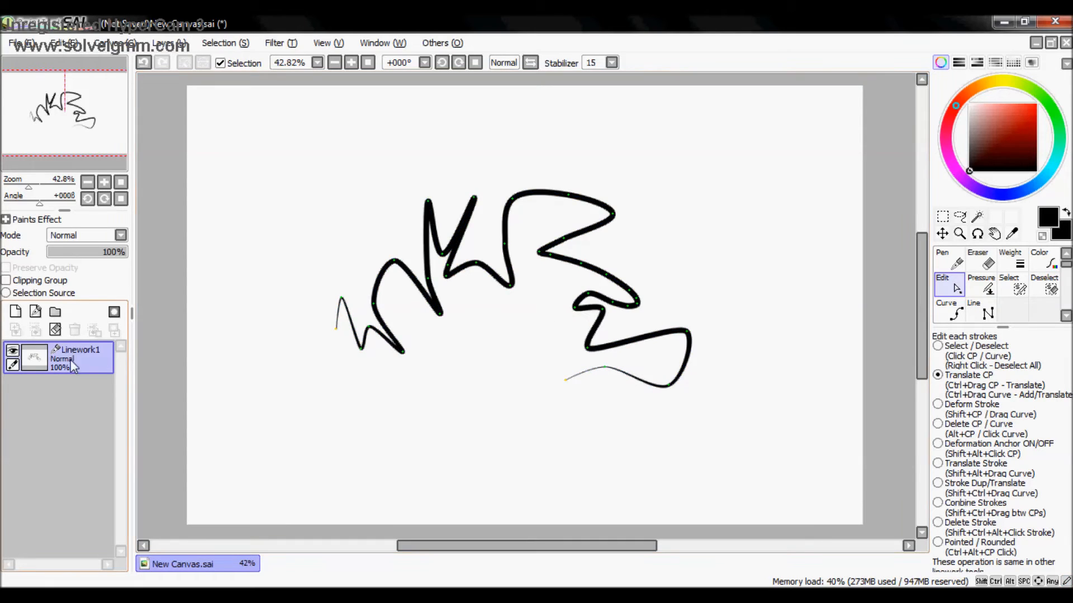
click(54, 330)
Step: Try a short curve with the Curve tool at size 1 and clear it from the linework layer
click(950, 311)
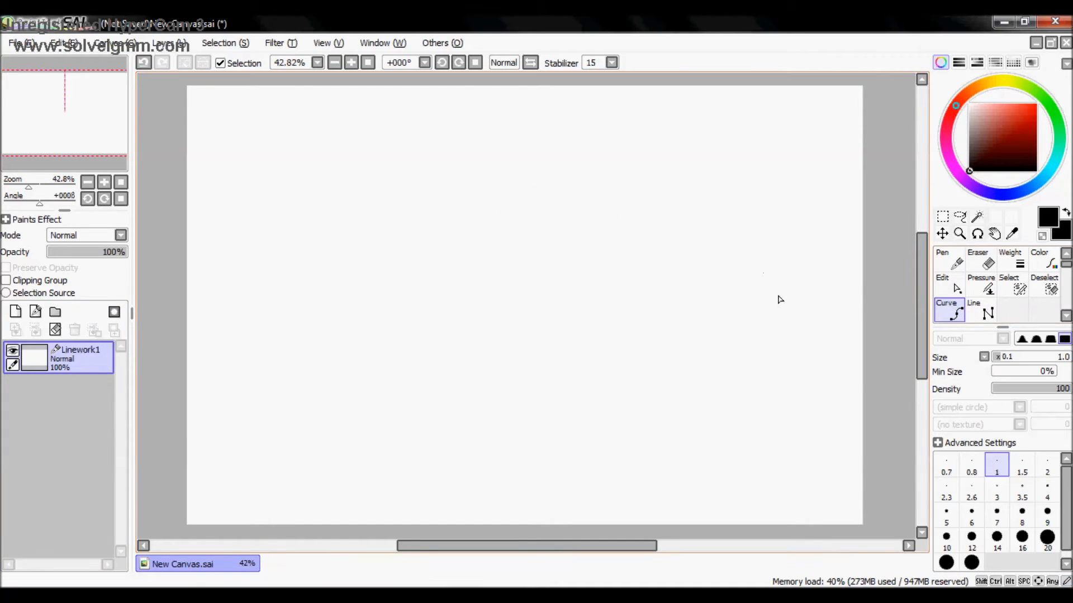
click(356, 353)
click(532, 307)
click(458, 232)
click(381, 294)
click(54, 330)
Step: Set the Curve size to 8.6 and draw one curve spiralling inward and back out, ending above the spiral's left side
drag(1031, 364, 1059, 374)
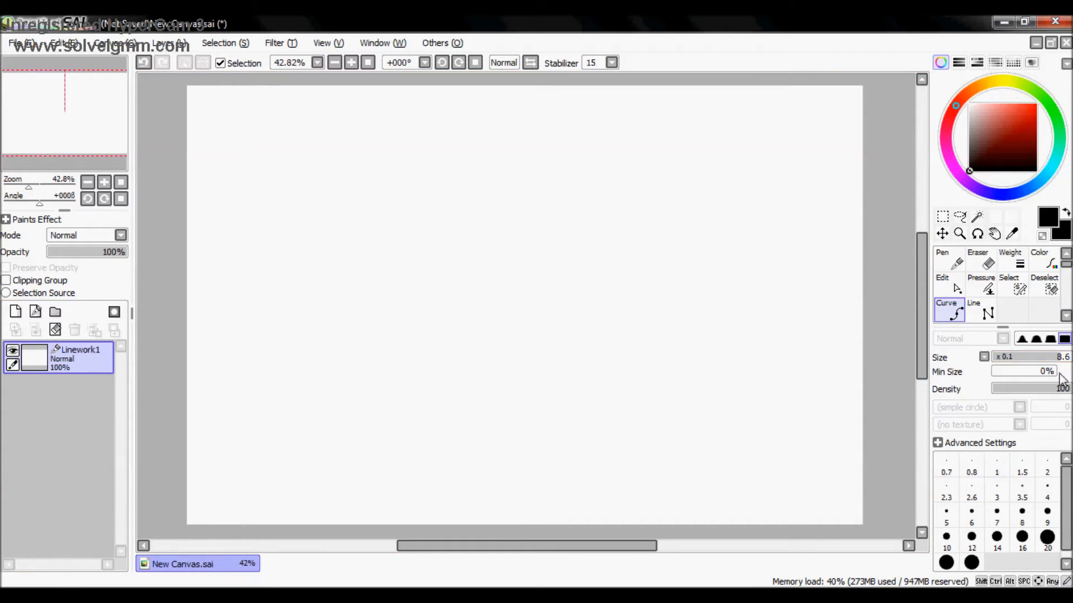
click(265, 332)
click(394, 363)
click(509, 338)
click(551, 252)
click(425, 230)
click(416, 312)
click(475, 324)
click(520, 295)
click(480, 261)
click(457, 276)
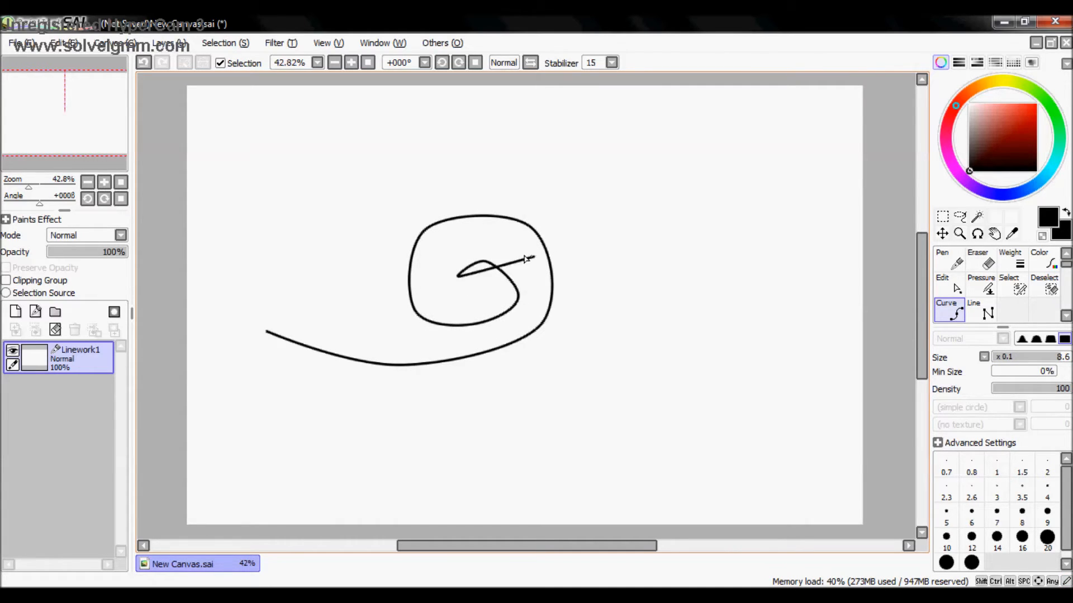
click(465, 243)
click(520, 256)
click(534, 305)
click(492, 336)
click(399, 349)
click(356, 296)
click(373, 212)
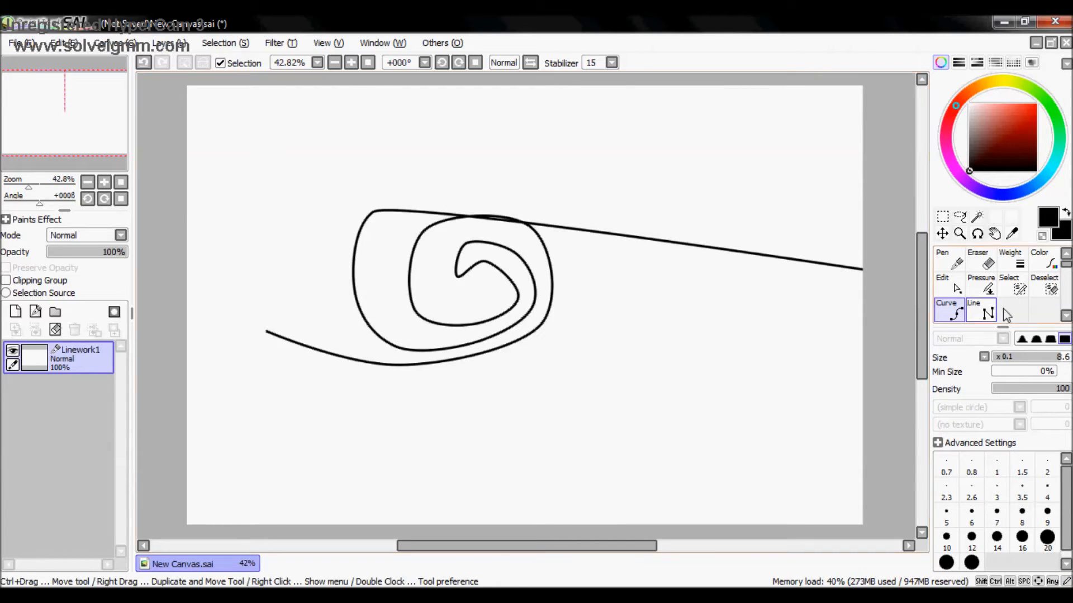
key(ctrl)
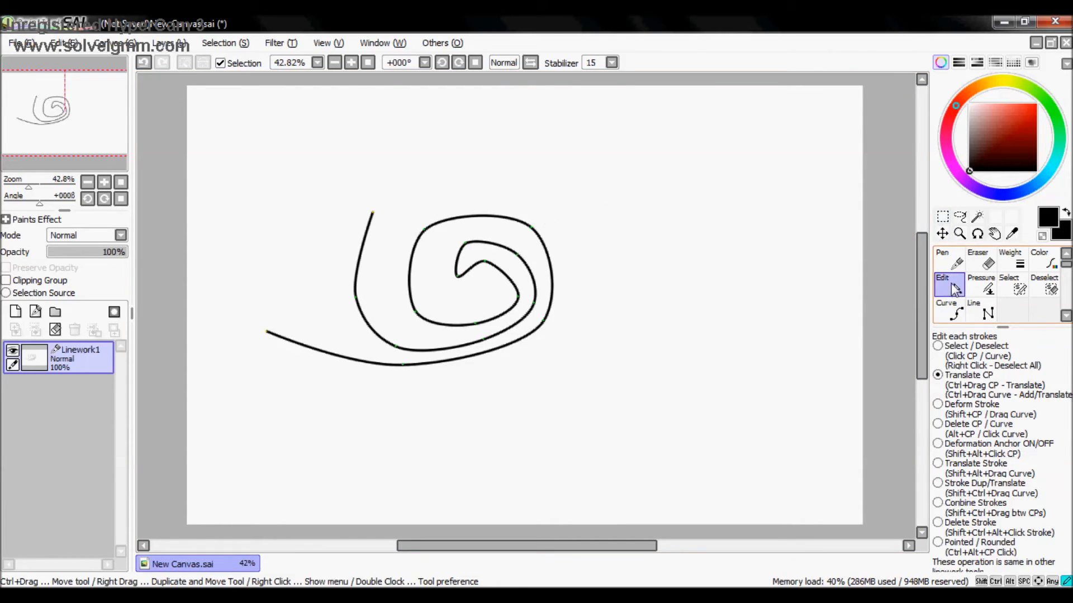
Step: Reshape the spiral's outer end by moving its last three control points to form a bent, leftward tail
click(955, 286)
drag(372, 212, 306, 219)
drag(355, 297, 366, 218)
drag(396, 347, 354, 325)
Step: Draw a closed, angular six-cornered outline to the right of the spiral with the Line tool at size 10
click(987, 313)
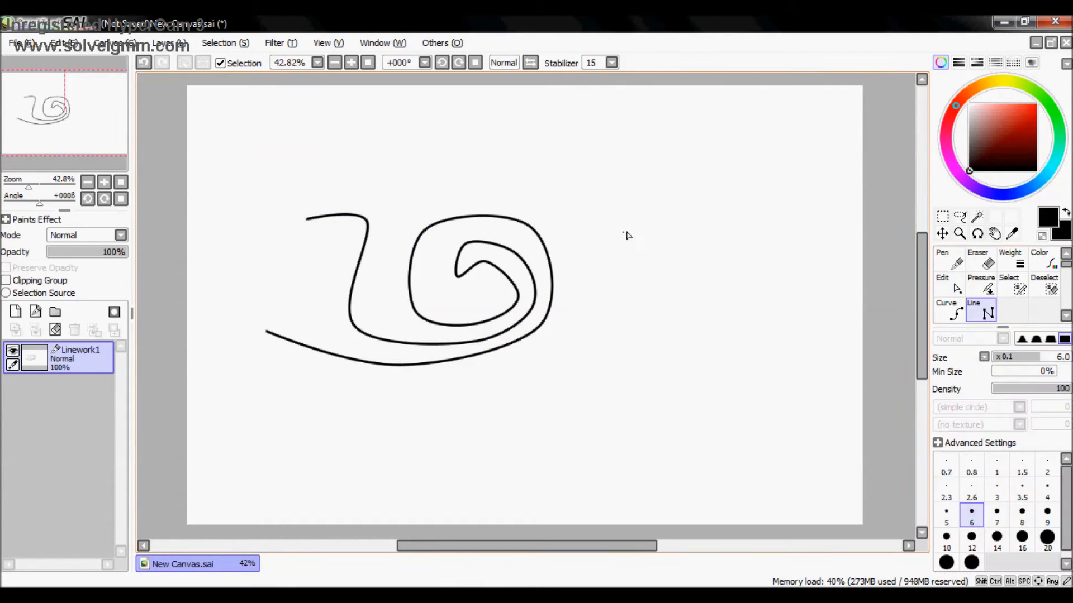
click(946, 537)
click(627, 224)
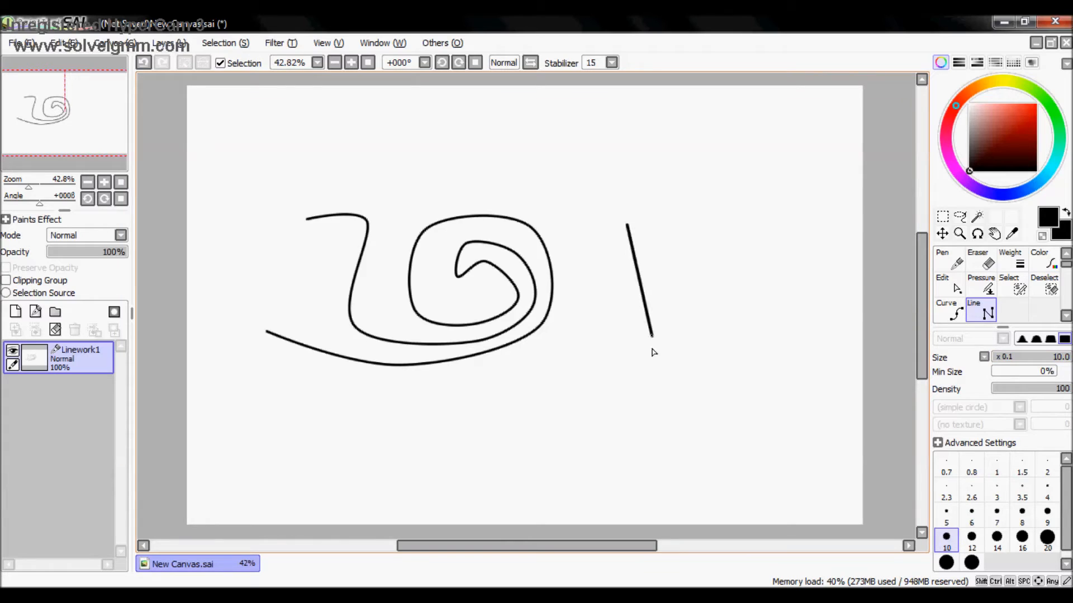
click(766, 344)
click(695, 234)
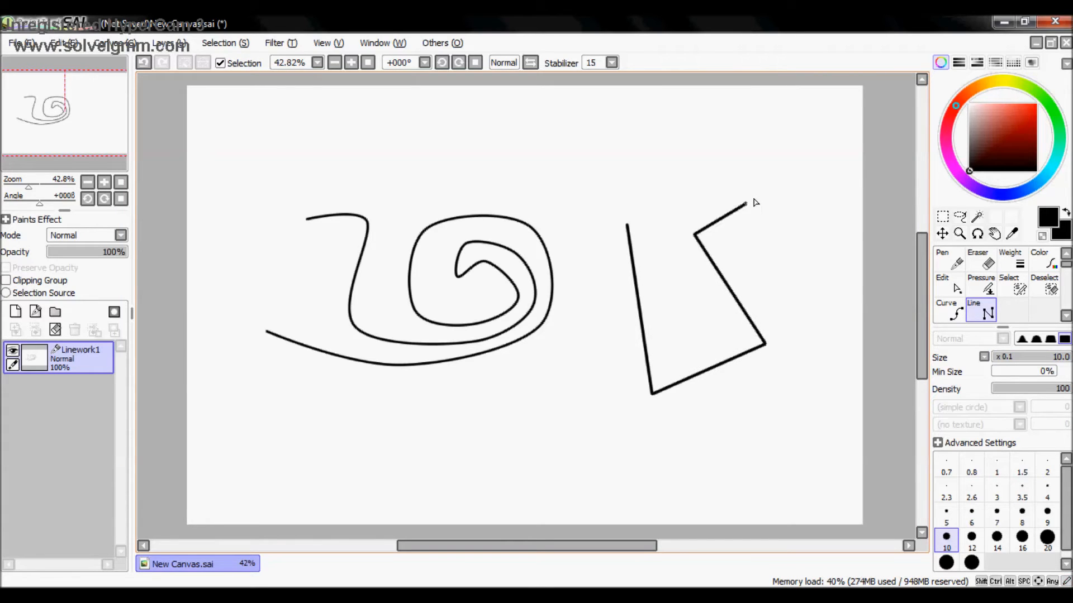
click(698, 146)
click(627, 225)
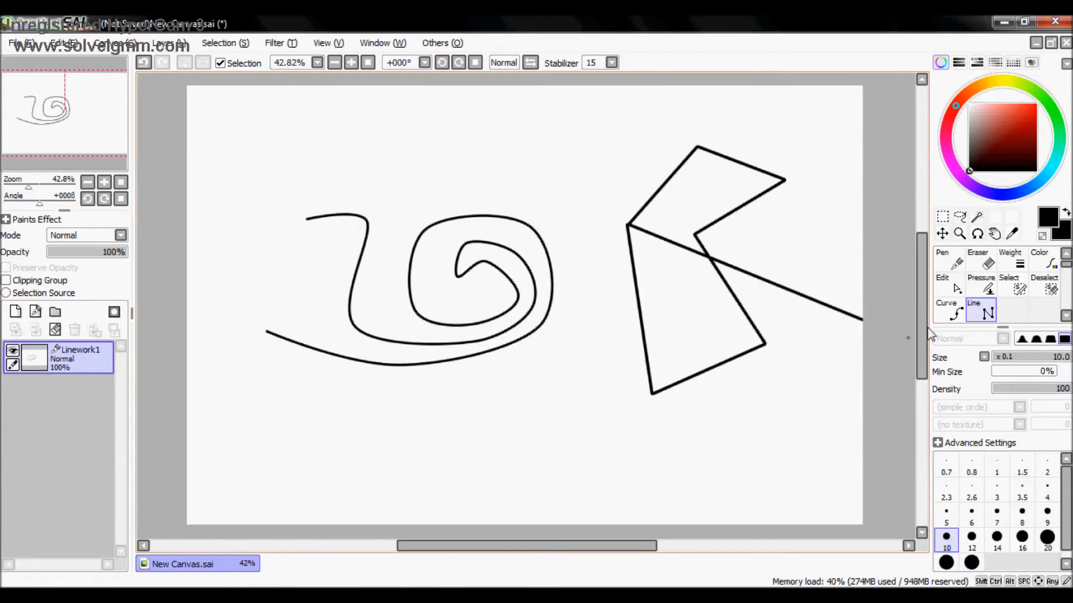
click(943, 218)
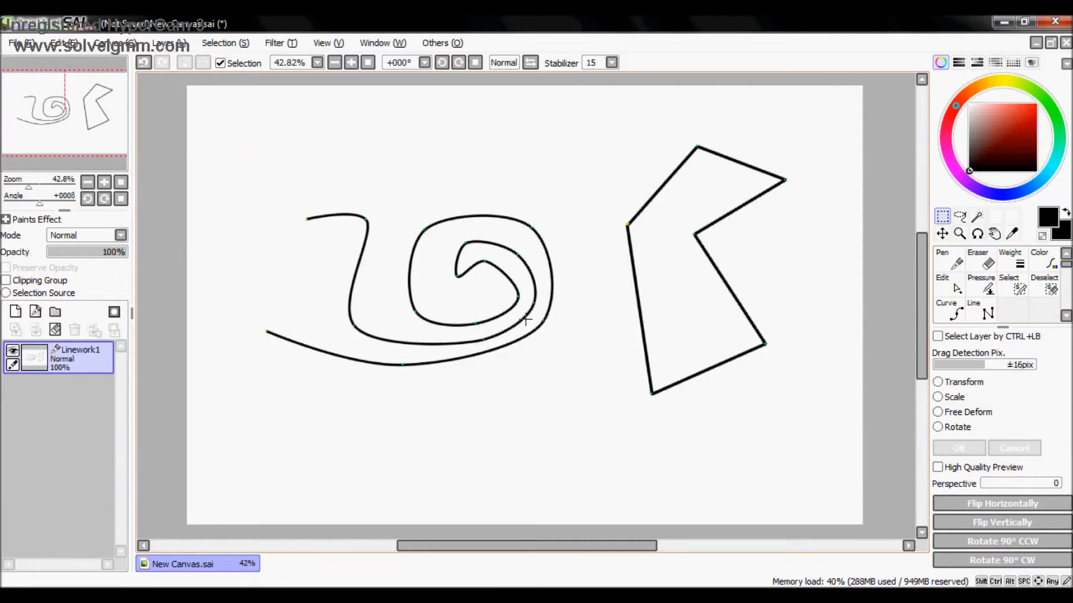
click(15, 312)
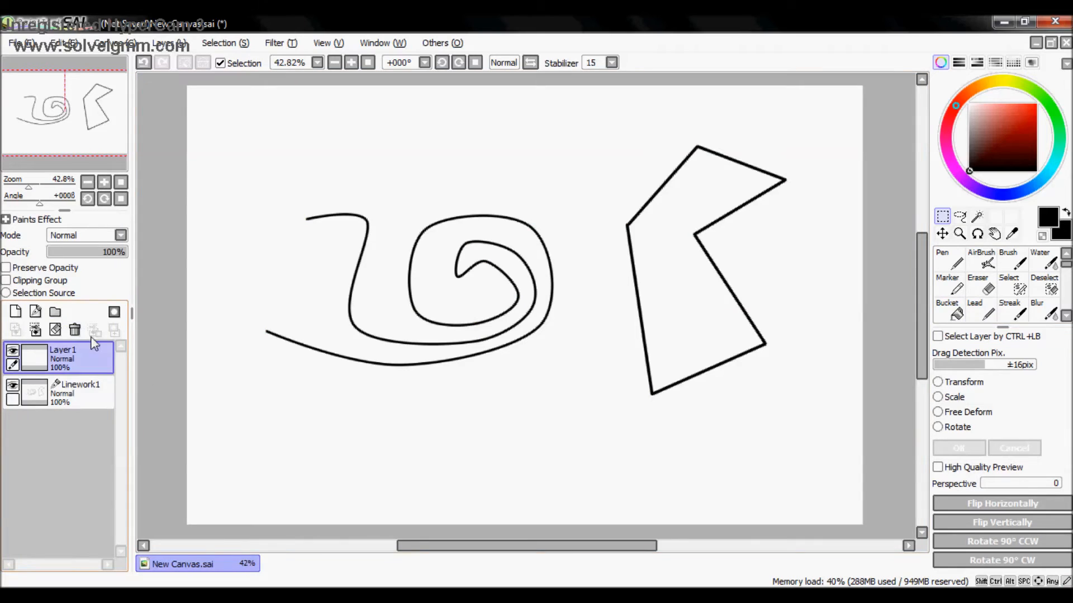
click(74, 330)
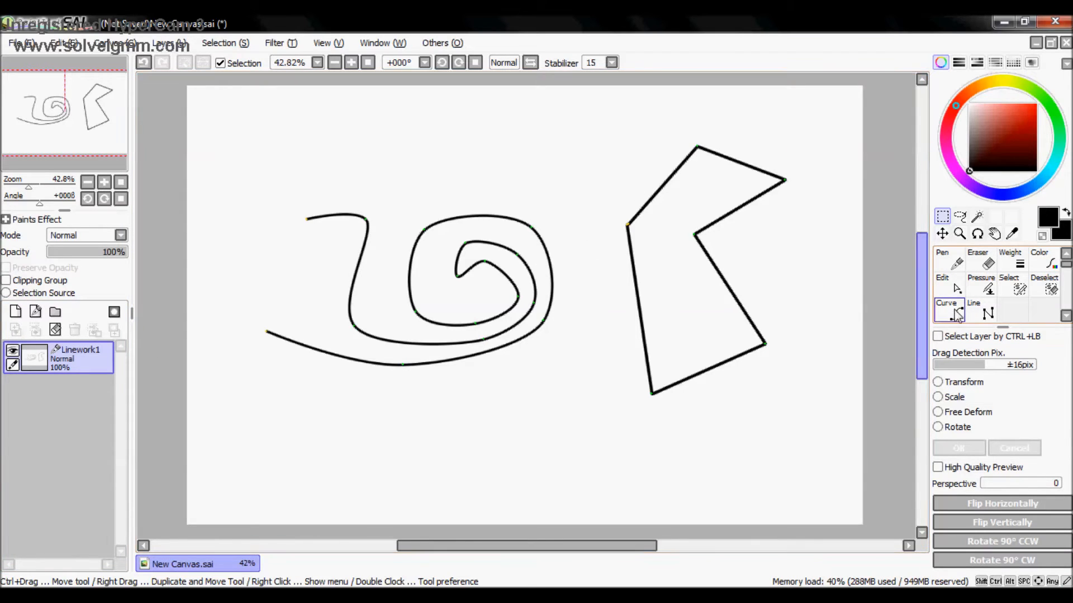
Step: Join the spiral curve's loose tail to its starting point and add a new normal layer above the linework
click(956, 288)
drag(306, 219, 270, 338)
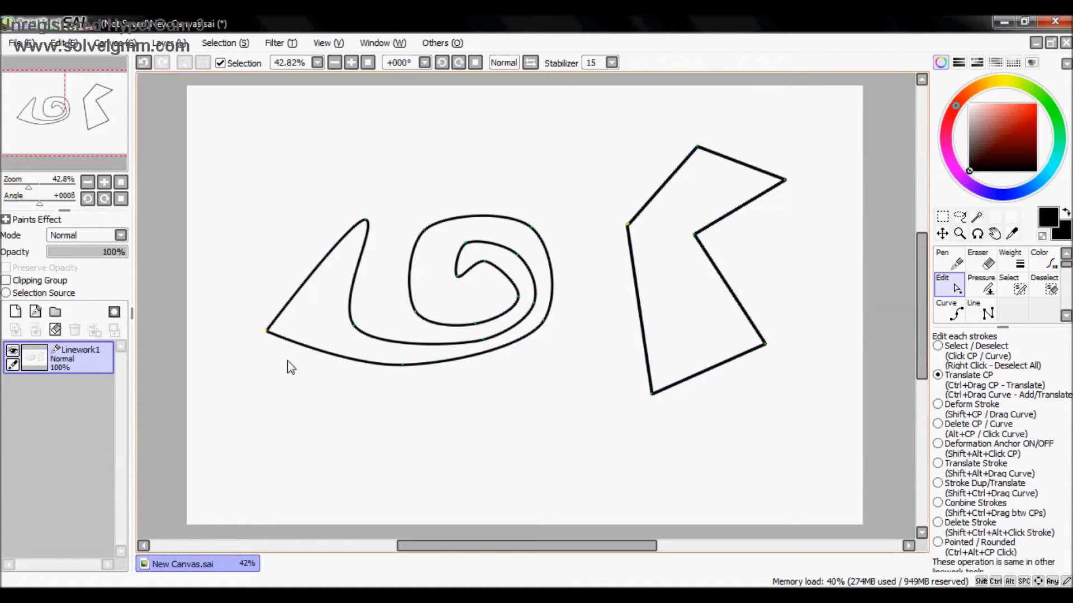
click(17, 313)
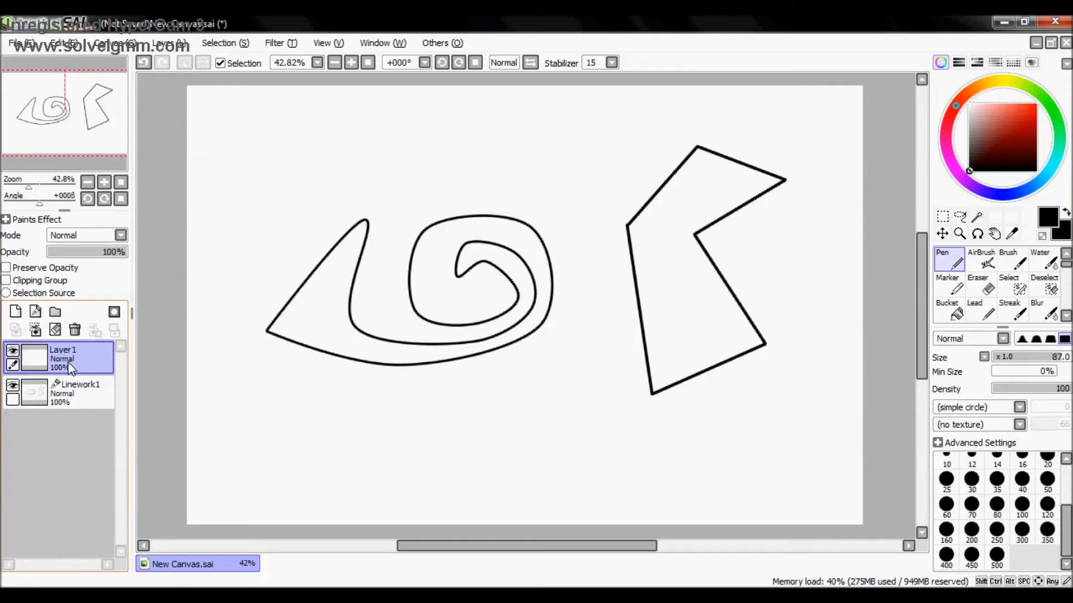
Step: Move Layer1 beneath the Linework1 layer and merge the linework down into it
drag(62, 360, 61, 404)
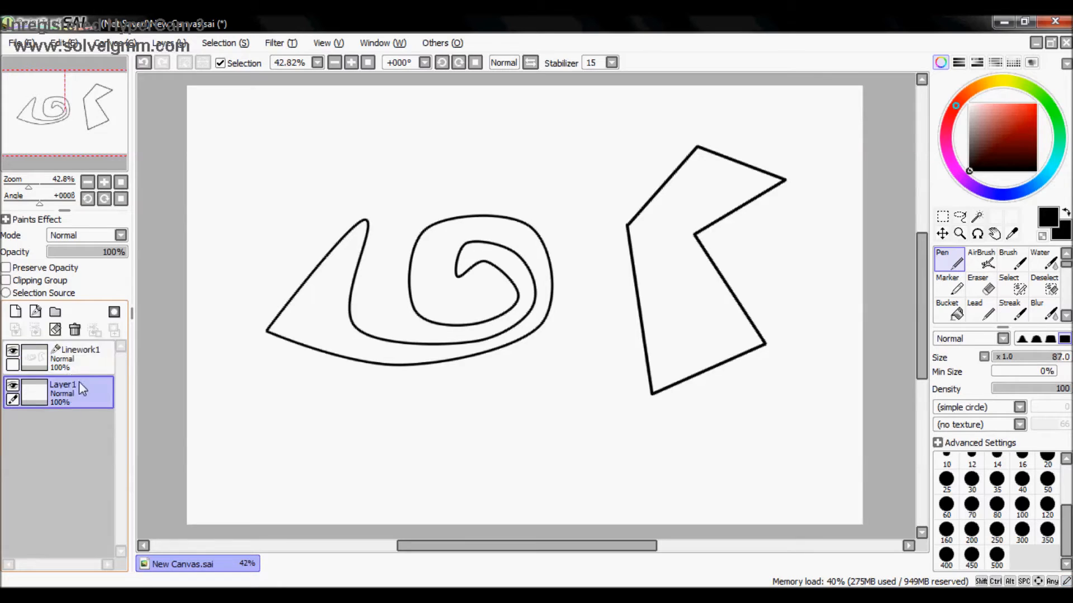
click(80, 360)
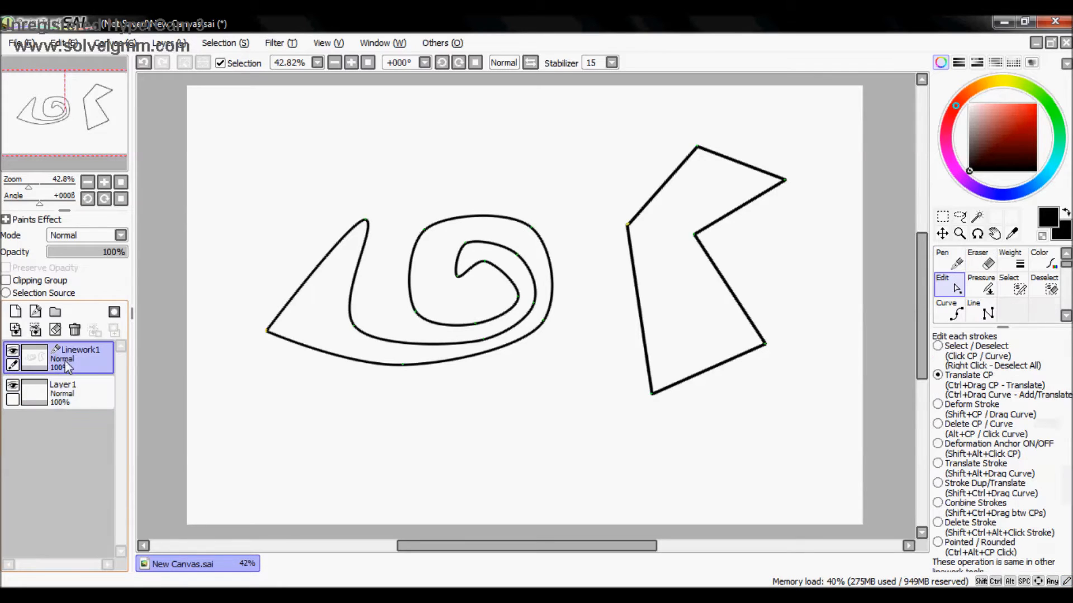
click(35, 330)
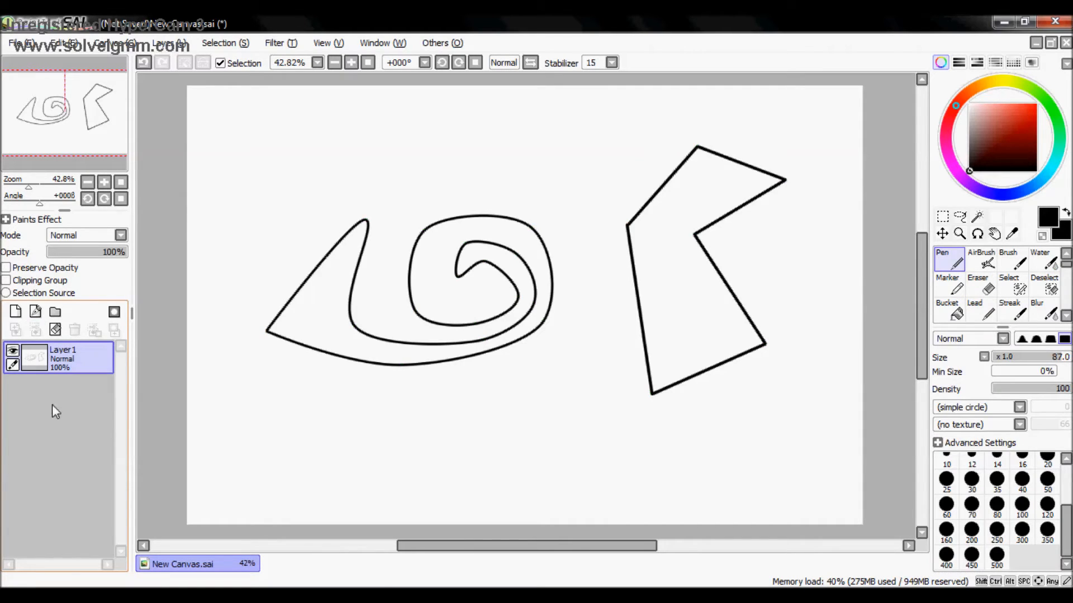
Step: Try filling the angular outline red and the spiral green with the Bucket on the merged layer, and undo both fills
click(949, 311)
drag(1012, 112, 1037, 105)
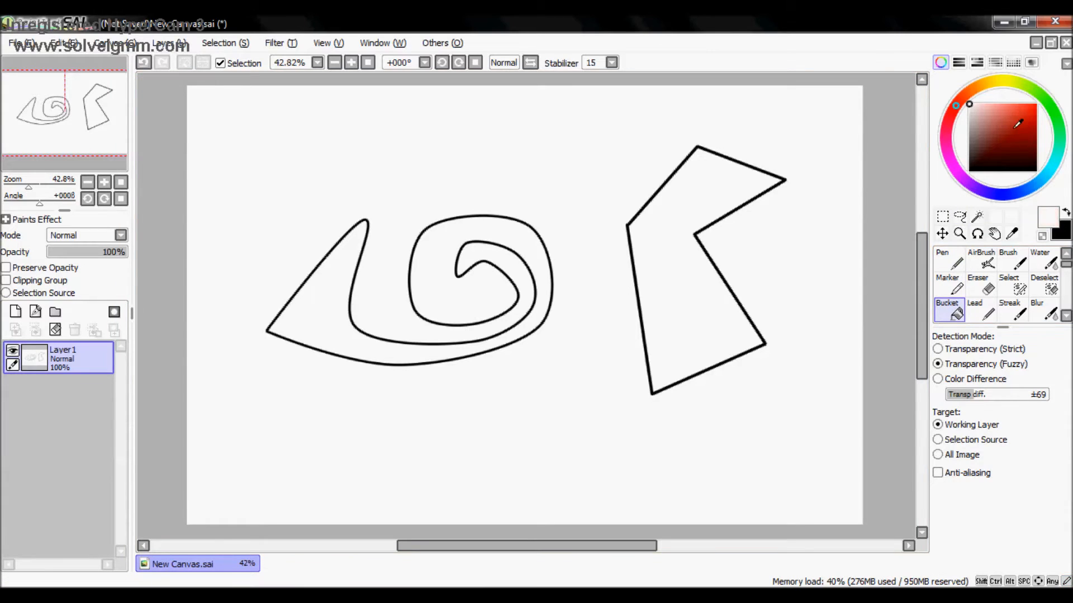
click(691, 298)
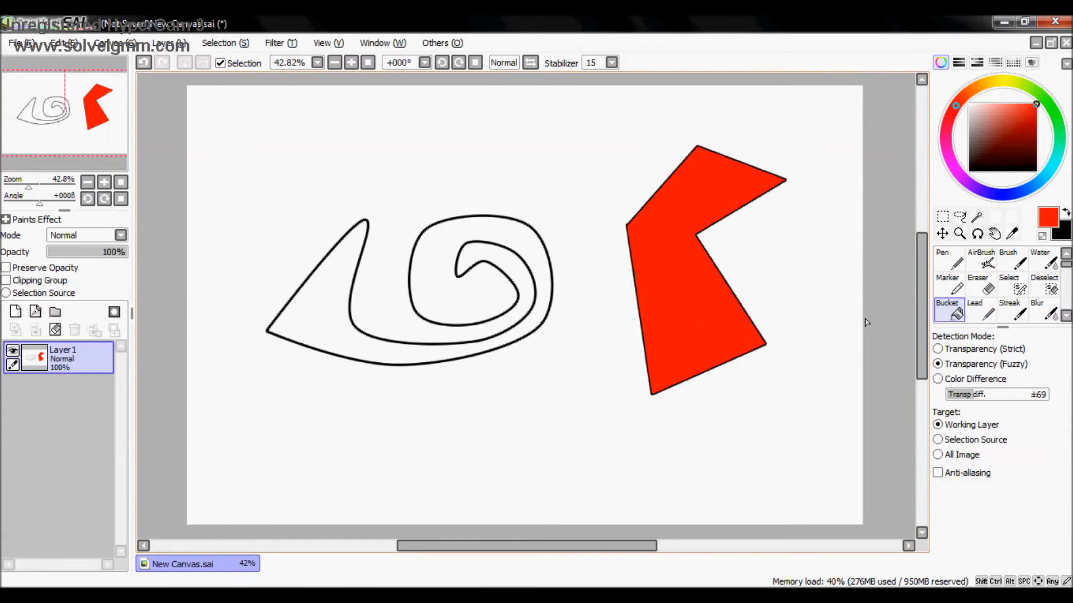
click(1054, 112)
click(490, 323)
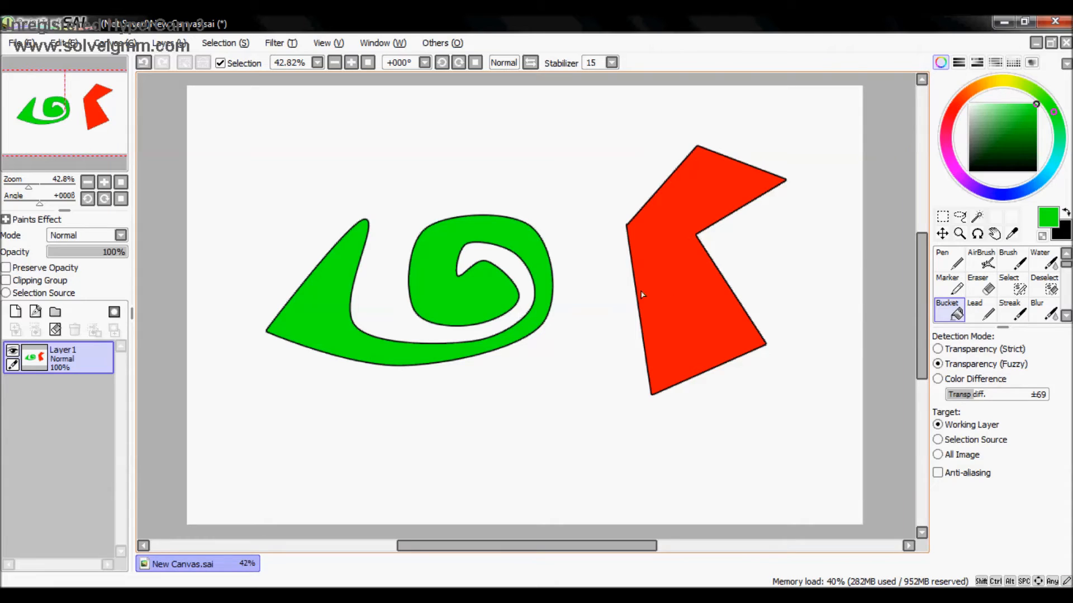
key(ctrl+z)
key(ctrl+z)
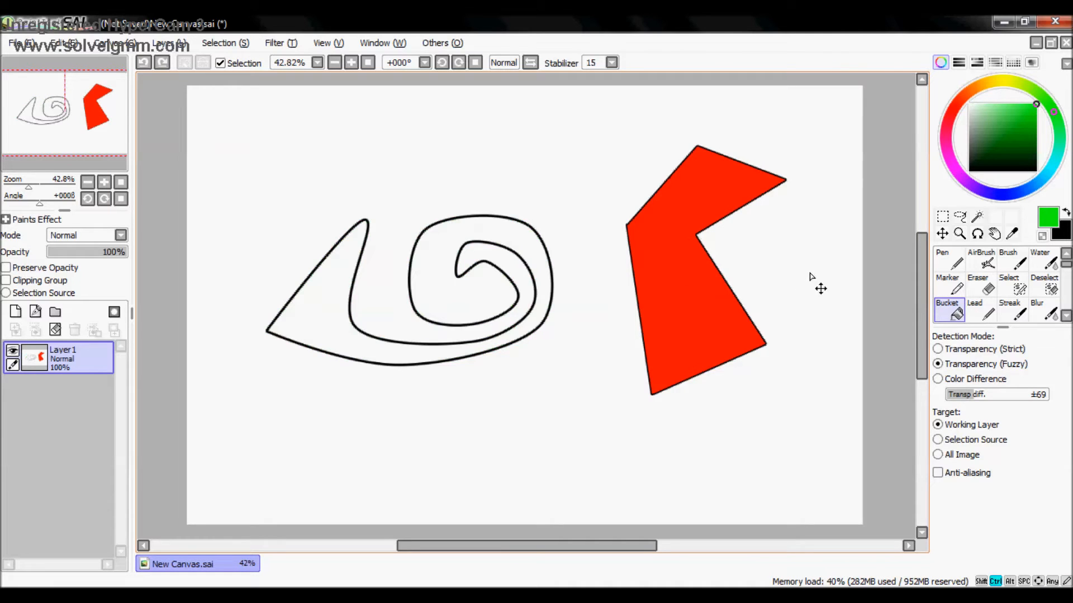
Step: Add a new layer beneath the outlines' layer and make the outlines' layer active again
click(15, 312)
drag(66, 367, 61, 407)
click(61, 359)
Step: Select the insides of the angular outline and the spiral with the Magic Wand
click(977, 216)
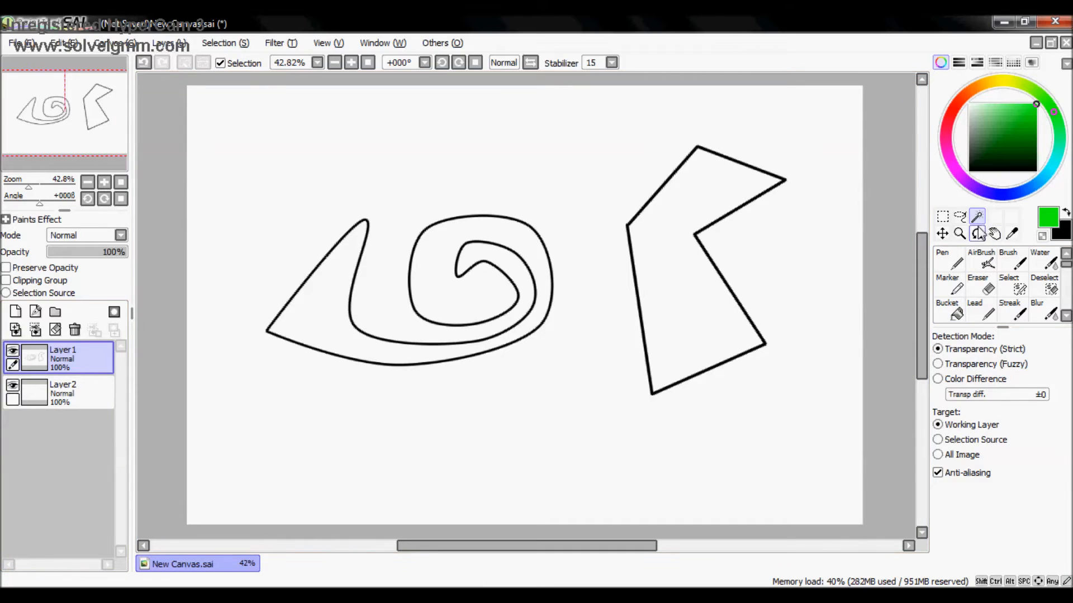
click(1016, 291)
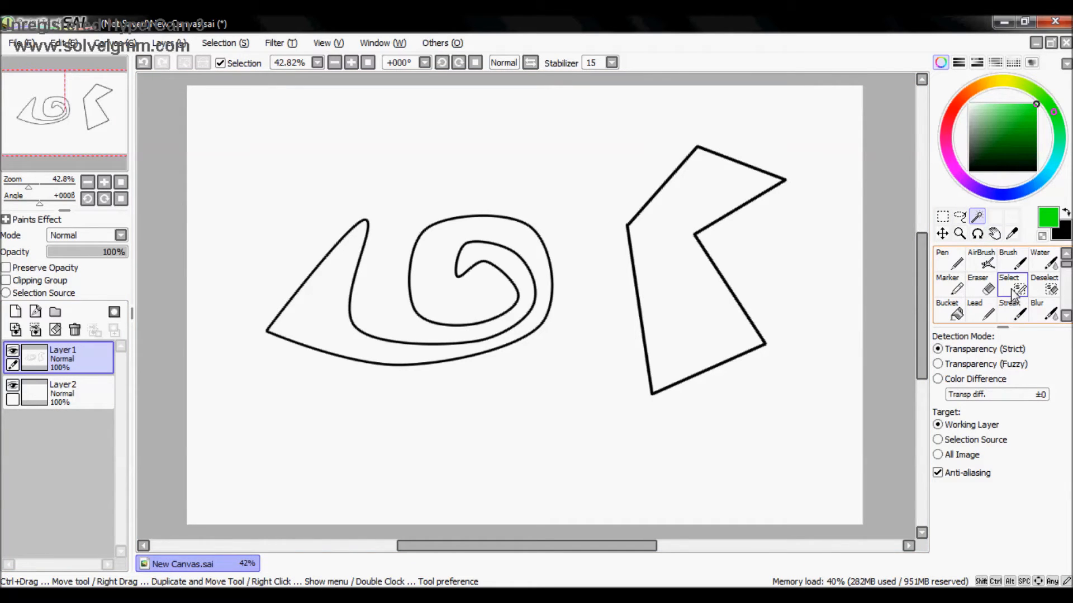
click(976, 216)
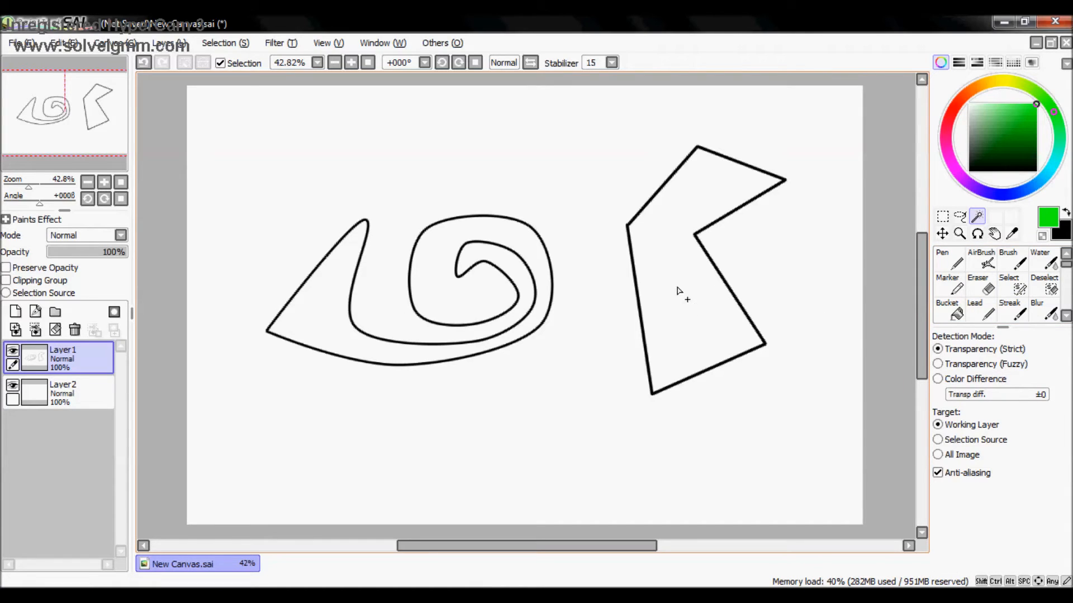
click(668, 255)
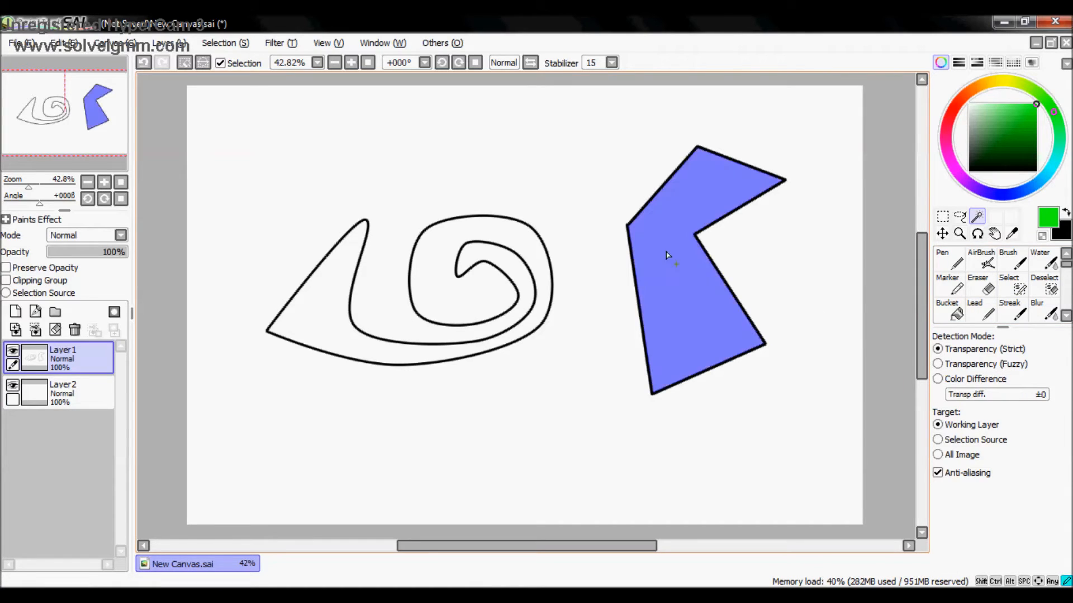
click(476, 299)
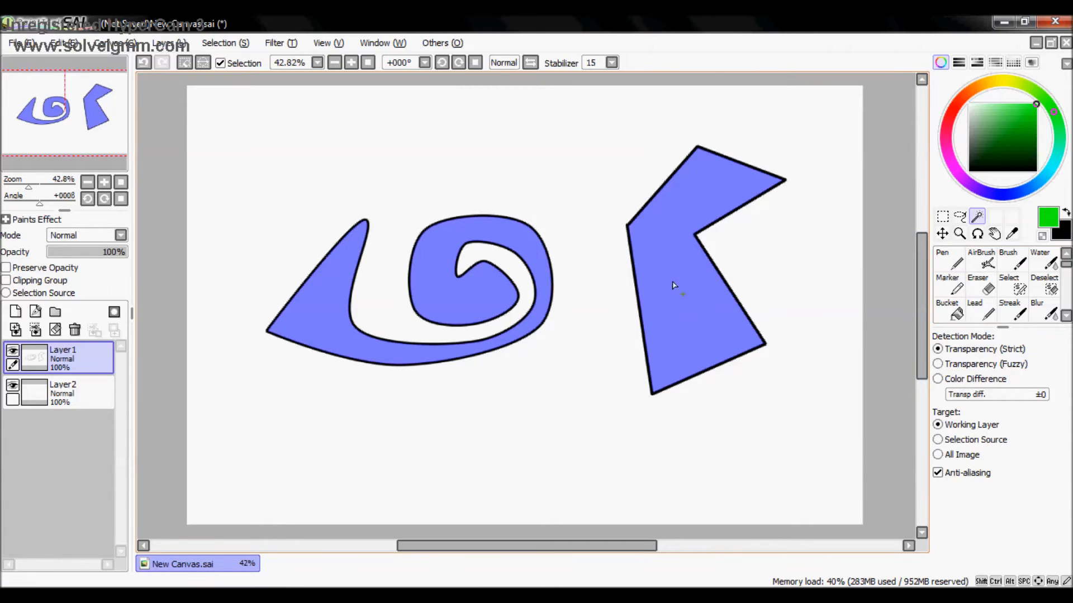
Step: Paint the selected areas green on Layer2 with the Pen at size 500, and clear the selection
click(950, 259)
click(997, 555)
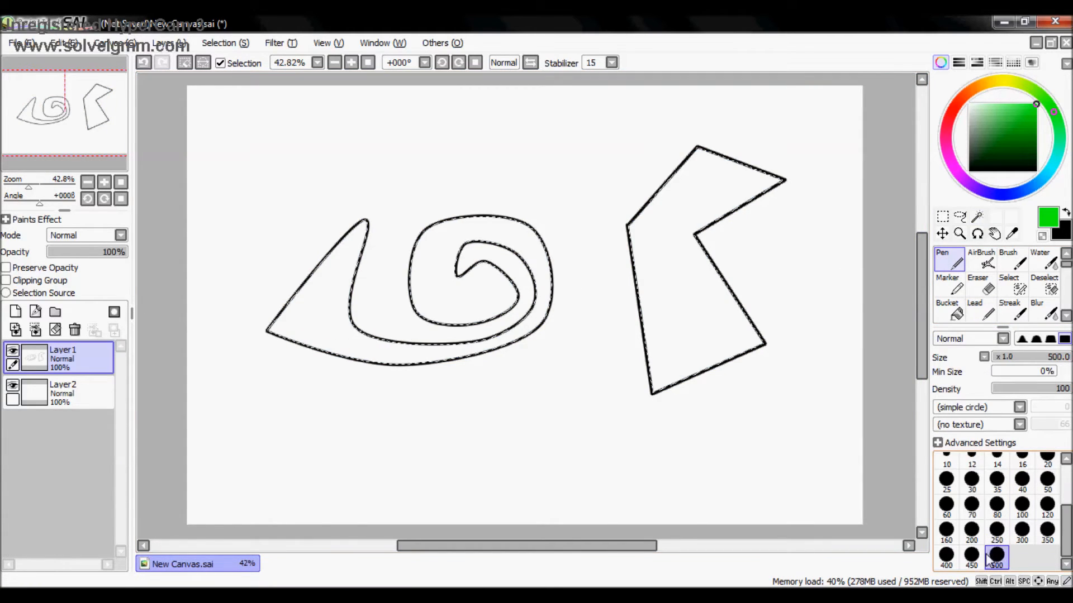
click(64, 392)
click(343, 266)
mouse_move(344, 267)
mouse_down()
mouse_move(627, 172)
mouse_move(508, 246)
mouse_up()
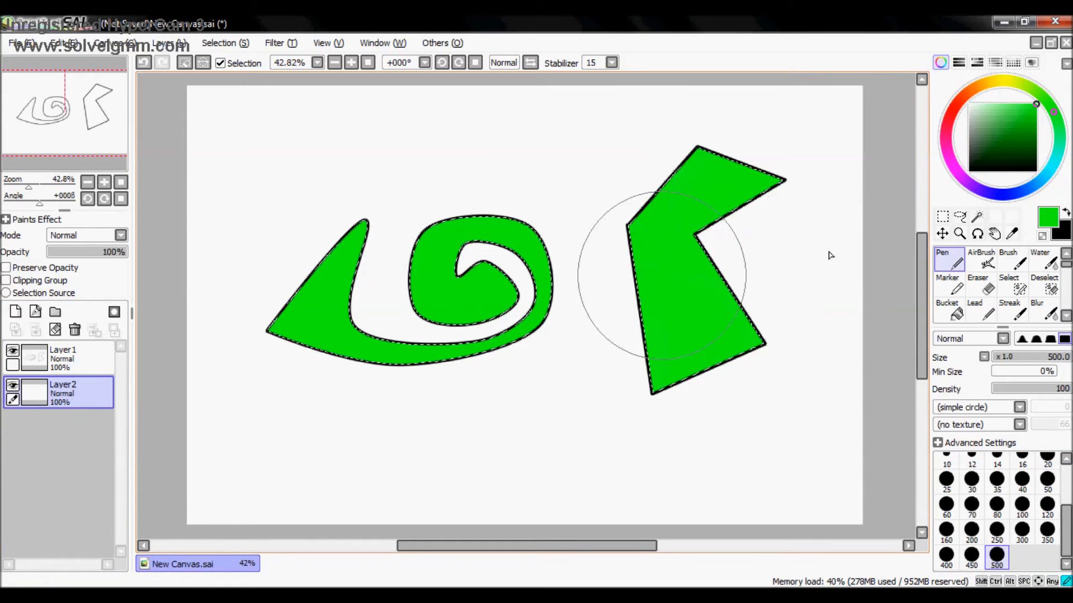
click(943, 234)
key(ctrl+d)
click(950, 260)
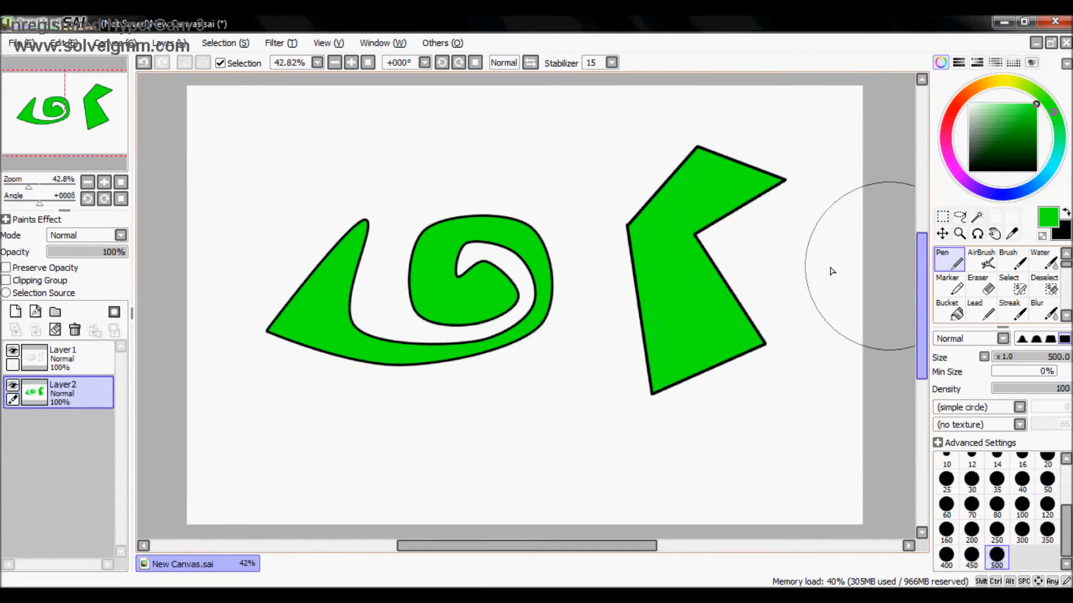
Step: Delete the outlines' layer and clear the green paint from Layer2
click(63, 358)
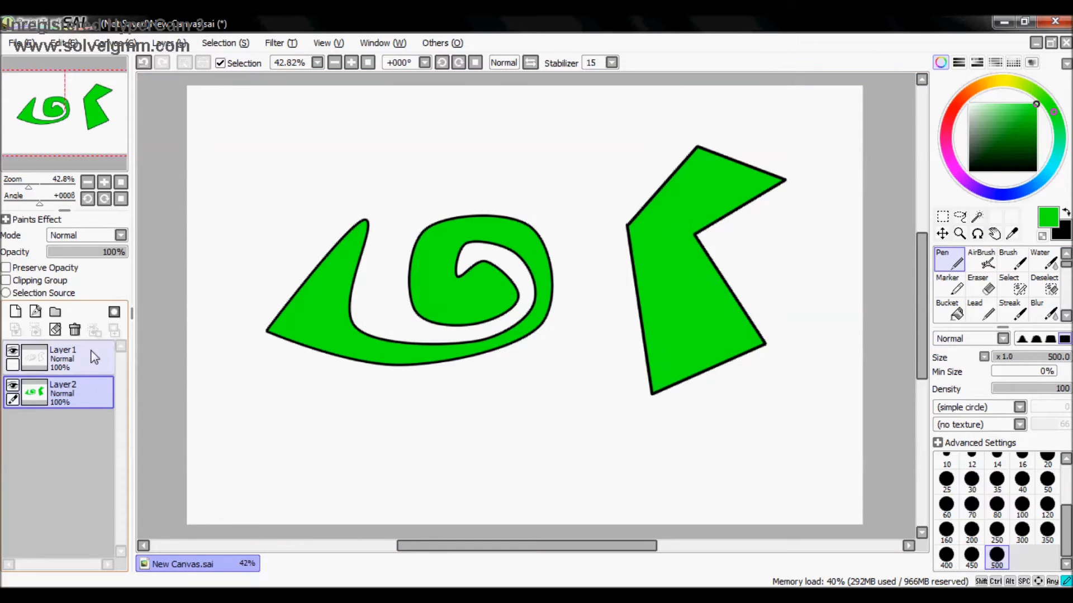
click(74, 330)
click(56, 330)
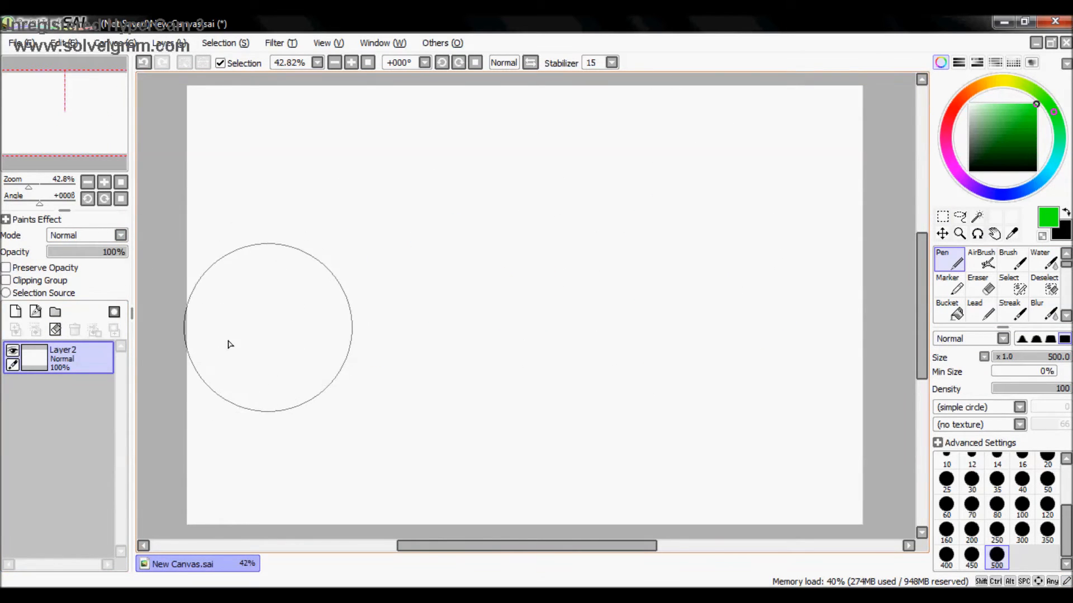
Step: Fill the whole empty layer with green using the Bucket
click(952, 311)
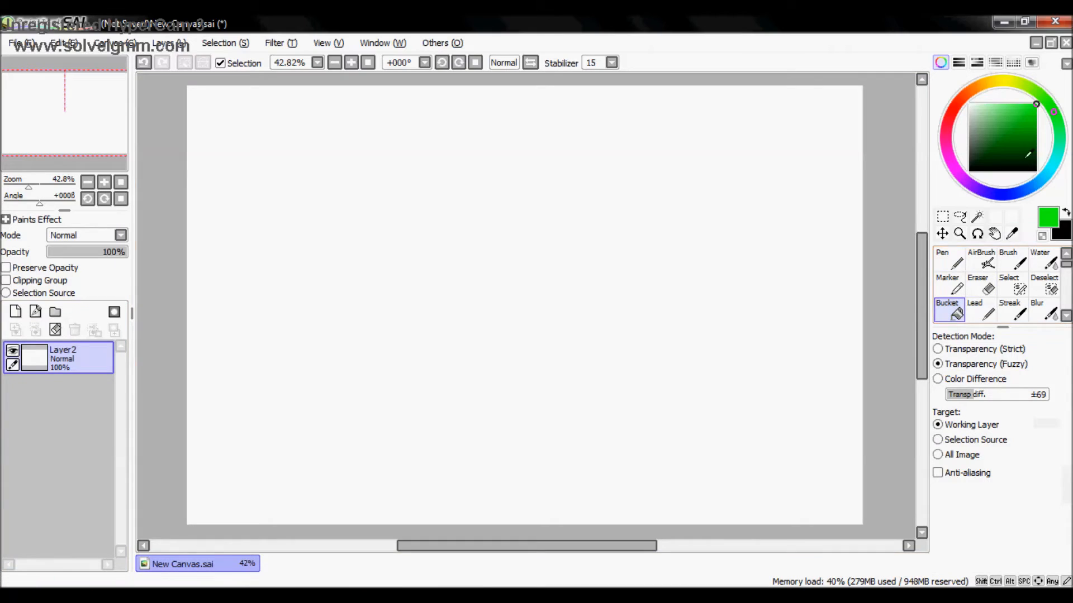
click(506, 274)
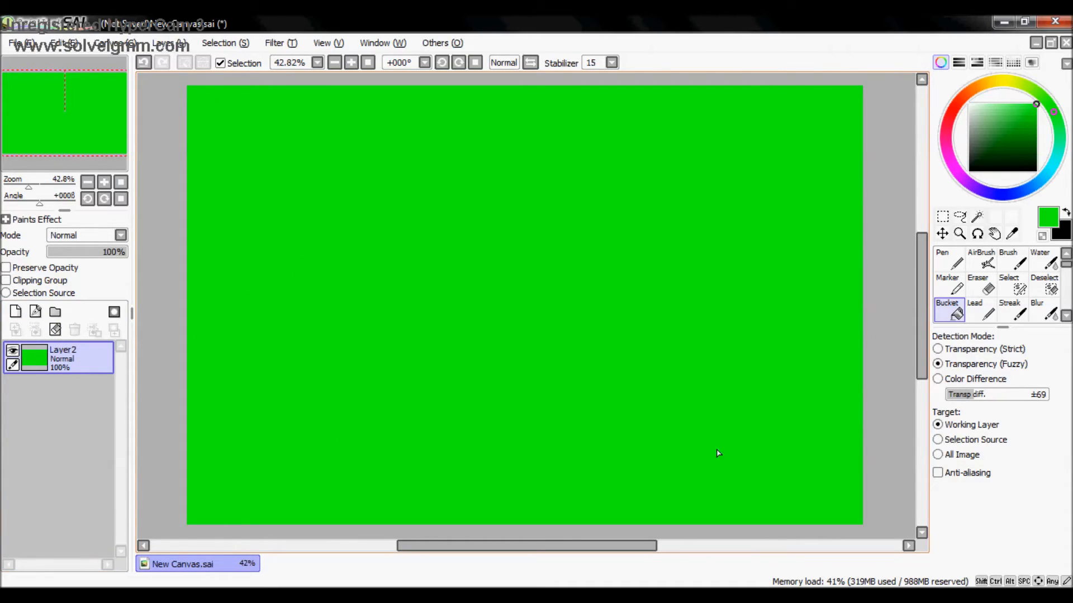
Step: Try Eraser strokes at sizes 22 and 100 on the green fill, and clear the layer
click(981, 286)
mouse_move(850, 284)
mouse_down()
mouse_move(680, 319)
mouse_move(728, 295)
mouse_up()
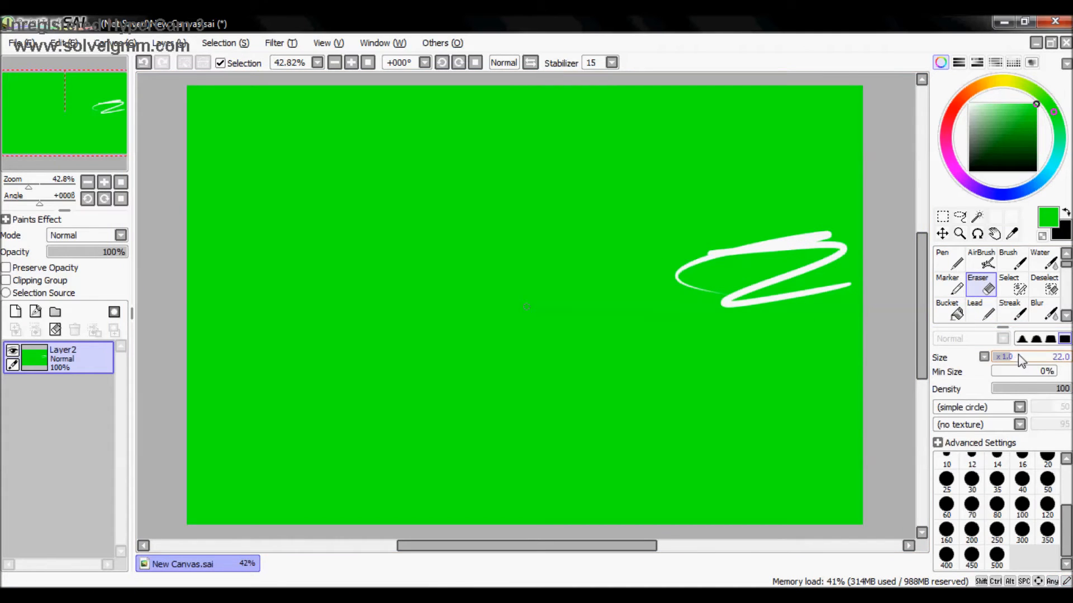
click(1022, 508)
key(ctrl+z)
mouse_move(844, 284)
mouse_down()
mouse_move(701, 268)
mouse_move(454, 205)
mouse_move(663, 189)
mouse_up()
key(ctrl+z)
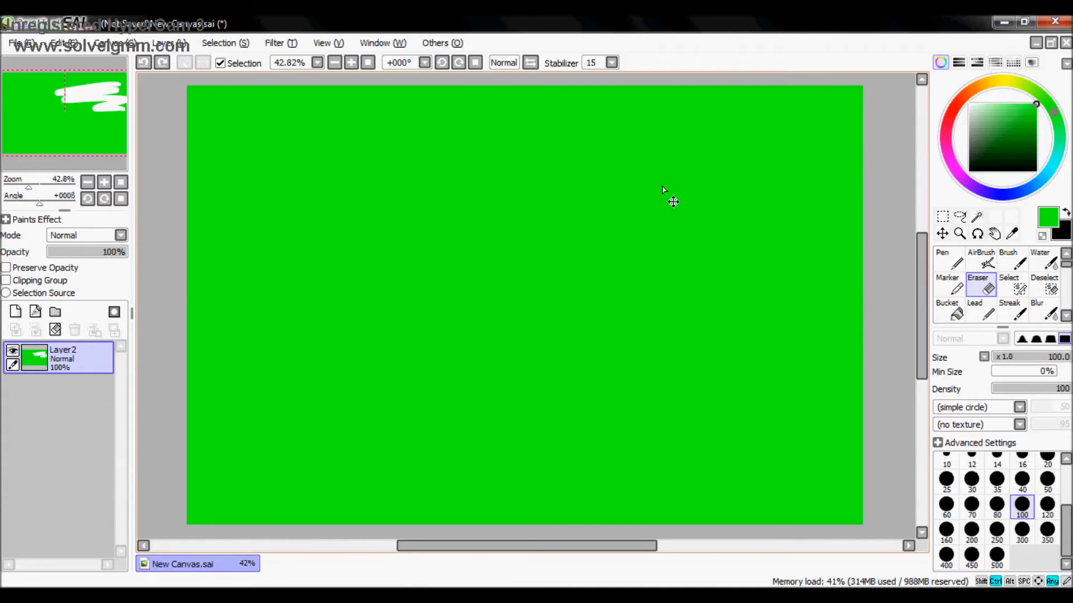
click(55, 329)
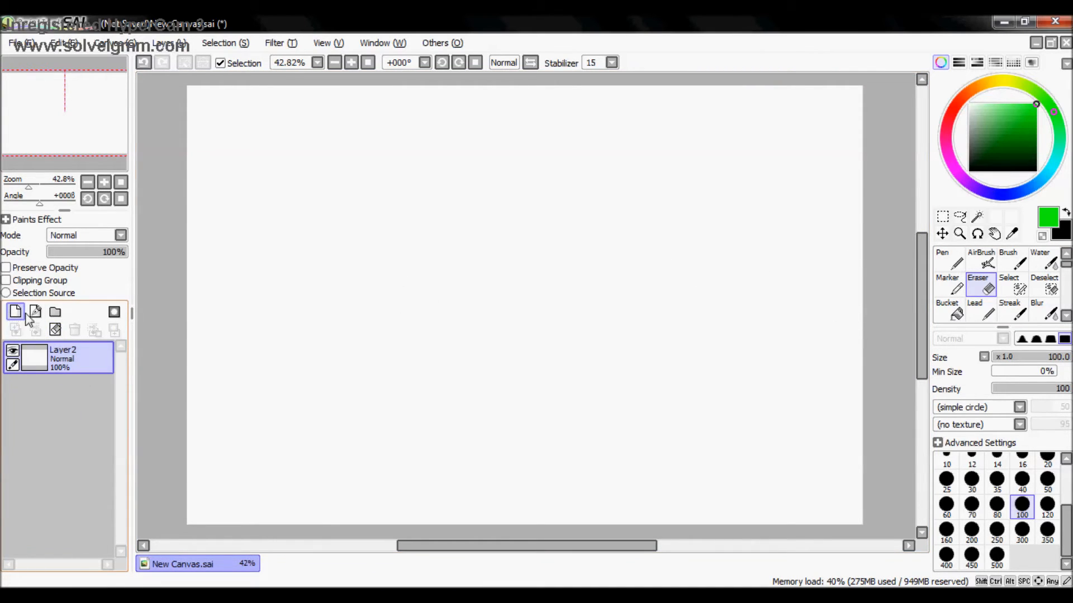
Step: Create a layer folder and move Layer2 into it
click(55, 313)
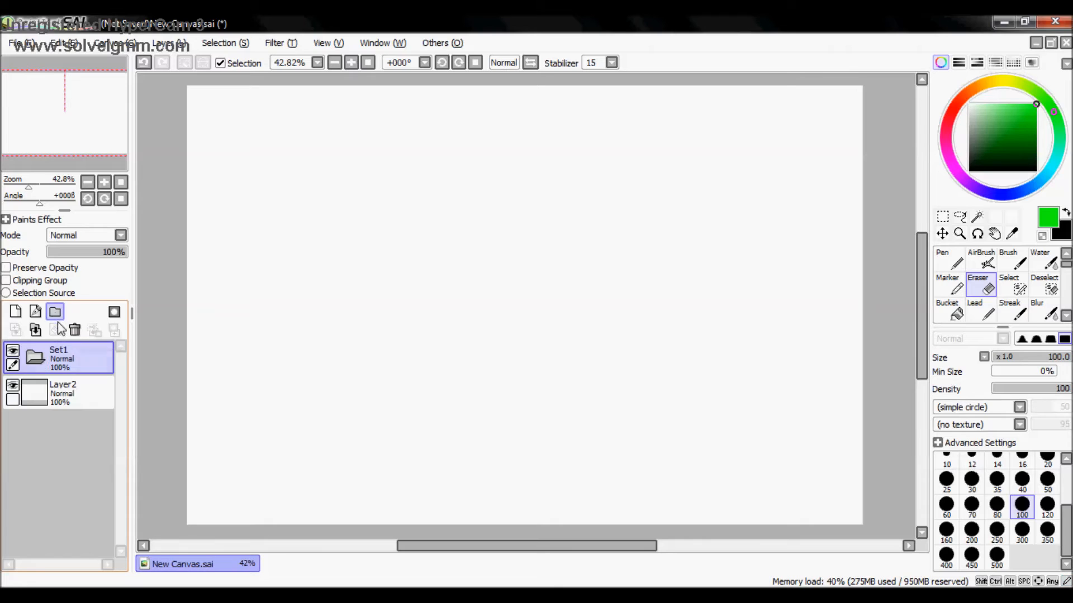
drag(58, 387, 62, 361)
Step: Switch the layer folder's visibility off and on, and collapse and expand it to hide and show Layer2
click(14, 351)
click(15, 351)
click(34, 359)
click(33, 359)
click(35, 359)
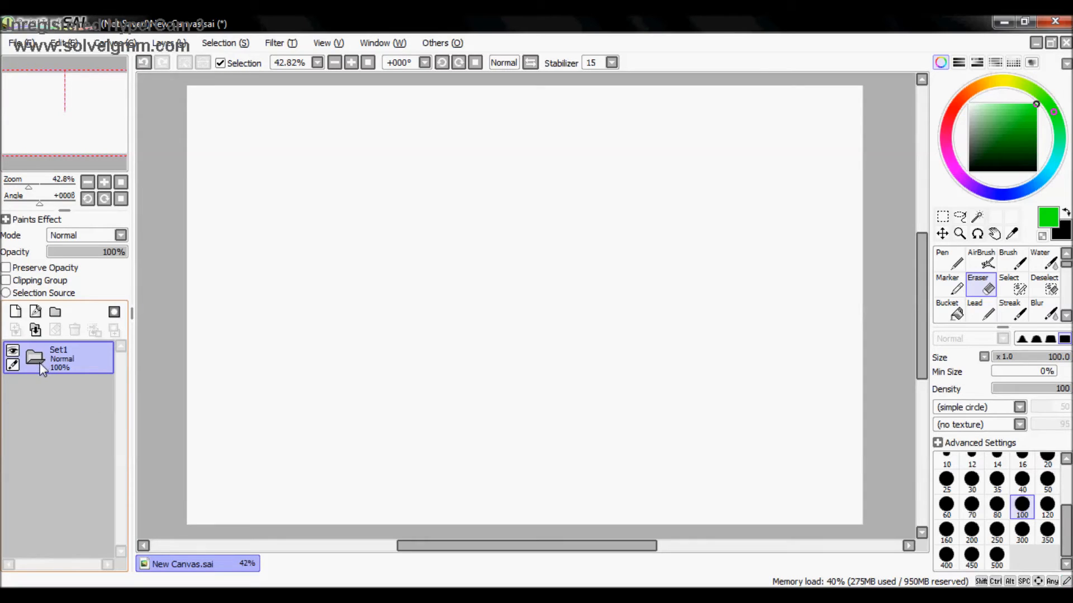
click(45, 361)
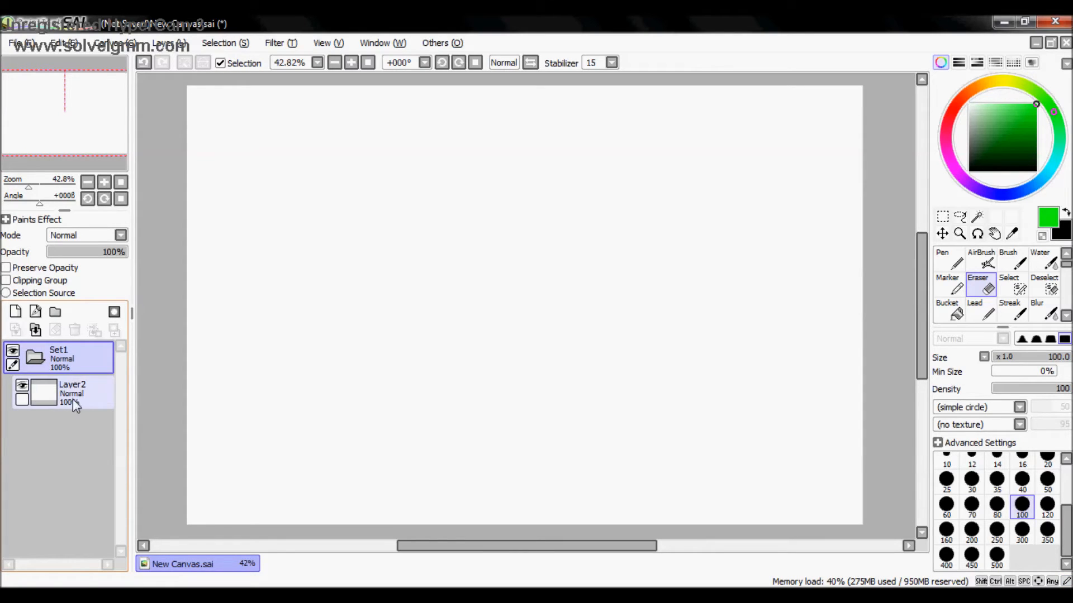
click(73, 399)
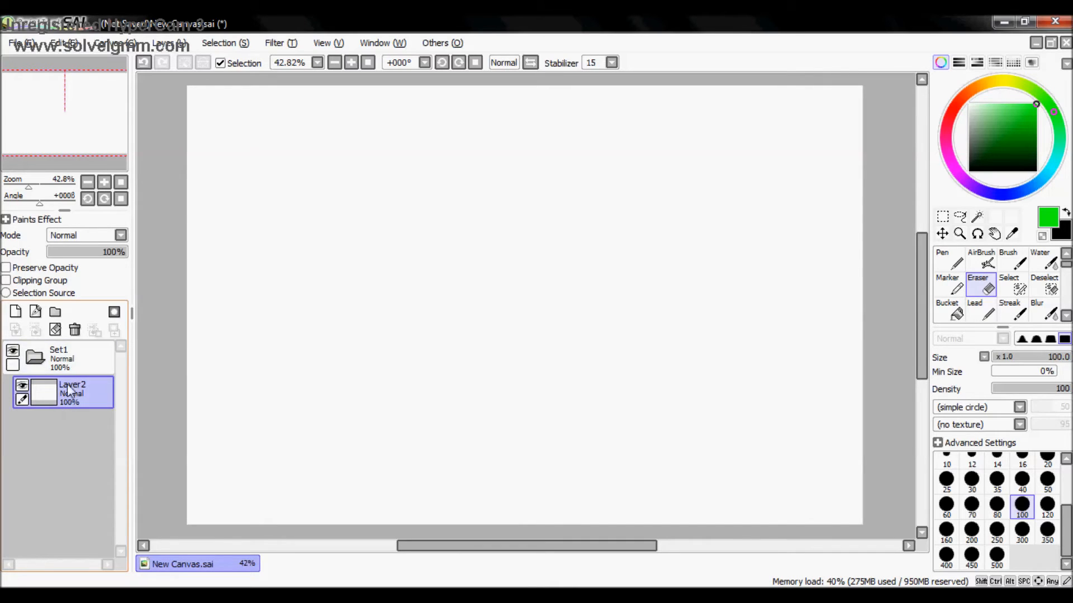
click(47, 359)
click(12, 351)
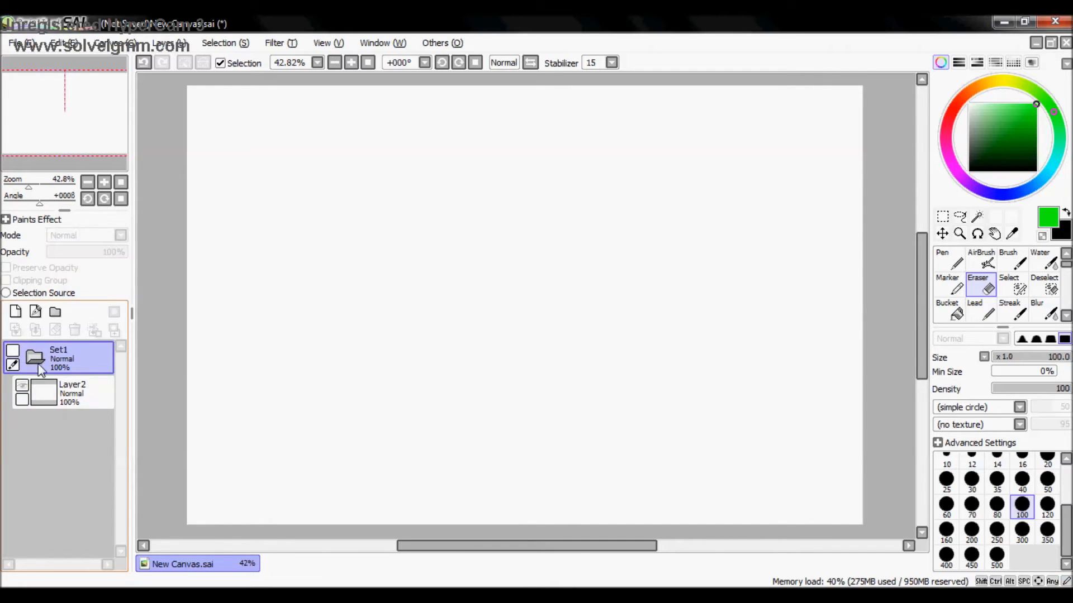
click(12, 350)
click(46, 361)
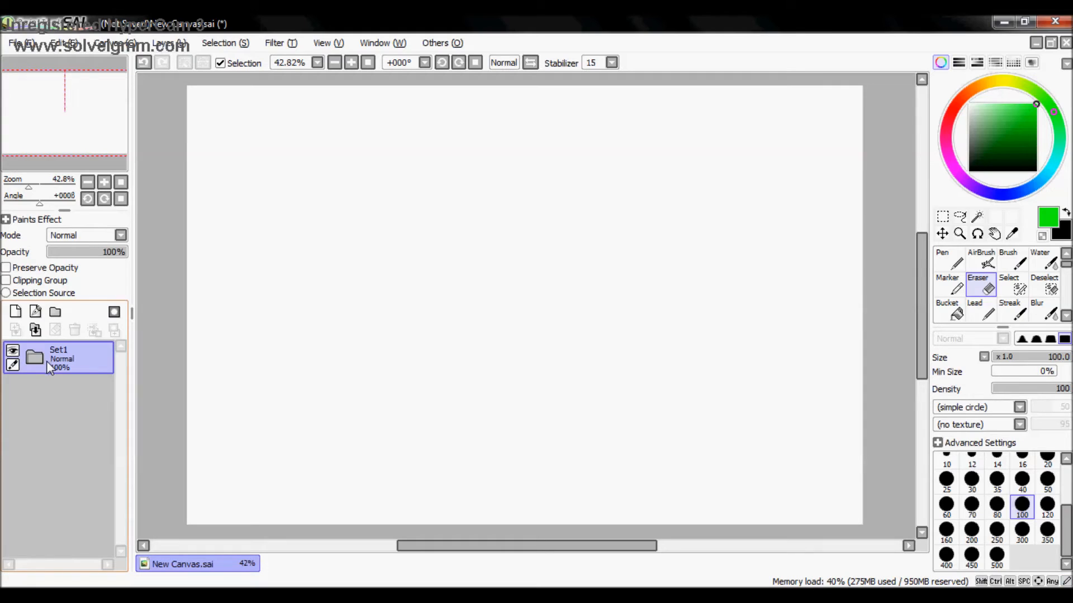
click(42, 358)
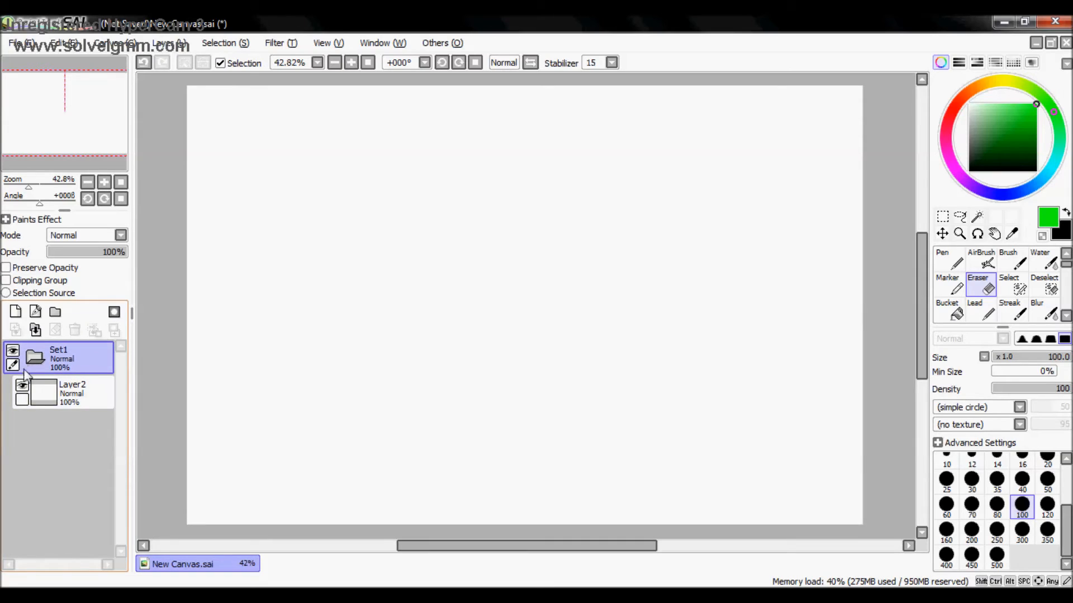
Step: Merge the Set1 folder and the layer inside it into a single layer
click(49, 358)
click(47, 360)
click(45, 363)
click(45, 363)
click(36, 331)
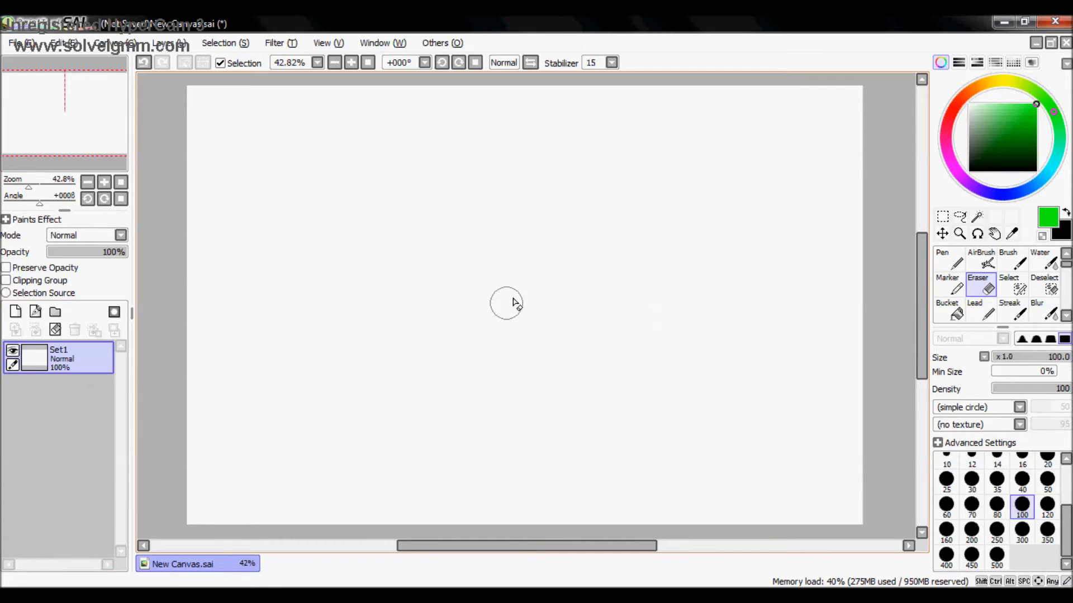
Step: Draw a rabbit's round head with two long ears in green, using the Pen at size 54
drag(924, 258, 924, 260)
click(948, 259)
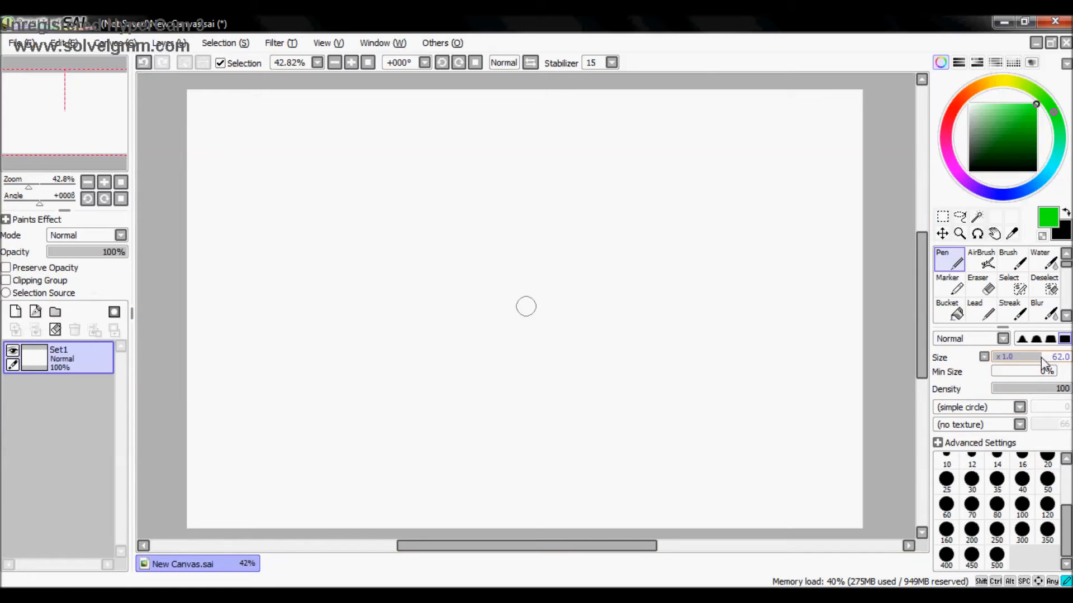
drag(1044, 369, 1034, 369)
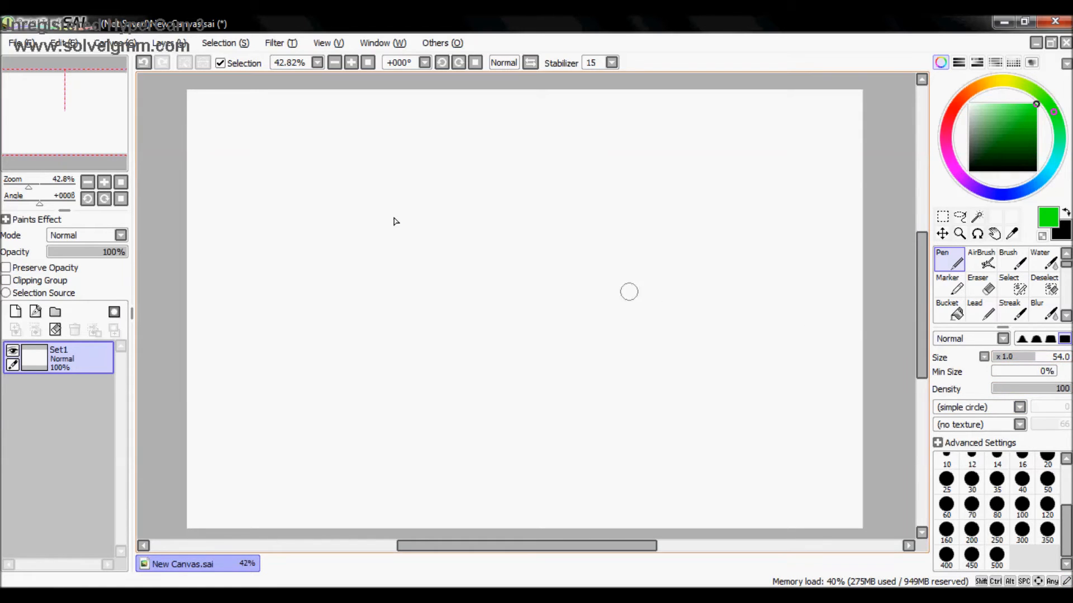
mouse_move(480, 188)
mouse_down()
mouse_move(485, 319)
mouse_move(490, 194)
mouse_move(509, 166)
mouse_move(505, 210)
mouse_up()
drag(440, 187, 433, 208)
Step: Add a round nose, a smiling mouth and two dot eyes inside the rabbit's head
click(457, 254)
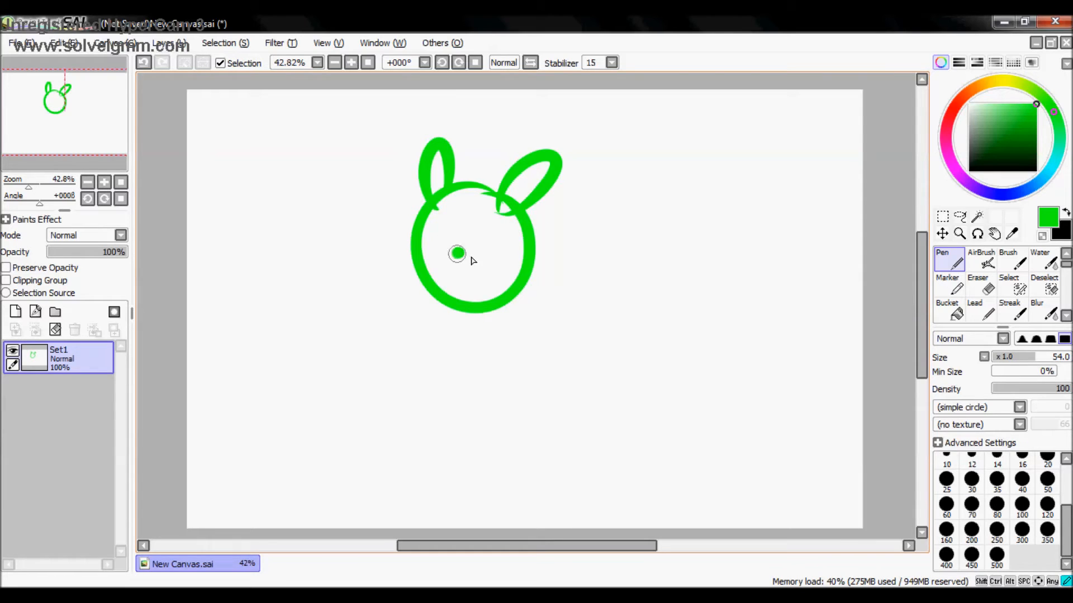
drag(440, 269, 482, 272)
click(481, 230)
click(461, 228)
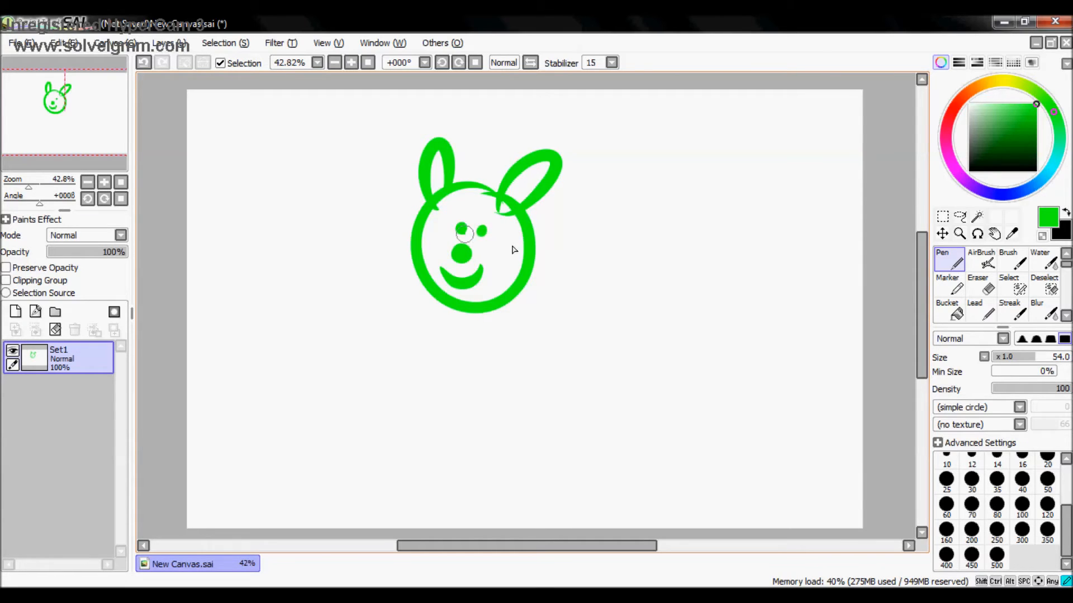
Step: Draw the rabbit's arched back, oval tail, hind leg, belly and front paws to the right of and below the head
drag(535, 236, 583, 219)
mouse_move(666, 266)
mouse_down()
mouse_move(726, 296)
mouse_move(667, 301)
mouse_up()
mouse_move(615, 279)
mouse_down()
mouse_move(601, 282)
mouse_move(615, 335)
mouse_move(657, 310)
mouse_up()
mouse_move(515, 302)
mouse_down()
mouse_move(538, 334)
mouse_move(465, 333)
mouse_up()
drag(531, 333, 584, 351)
drag(541, 297, 525, 336)
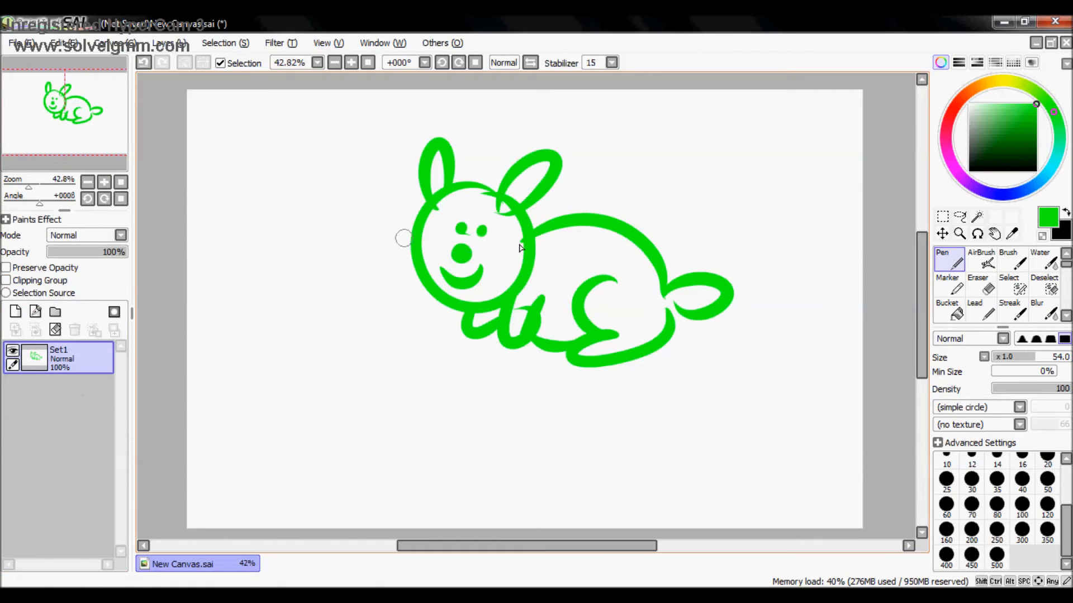
Step: With Preserve Opacity on, recolour the green rabbit dark red using the Pen at size 100
click(1022, 505)
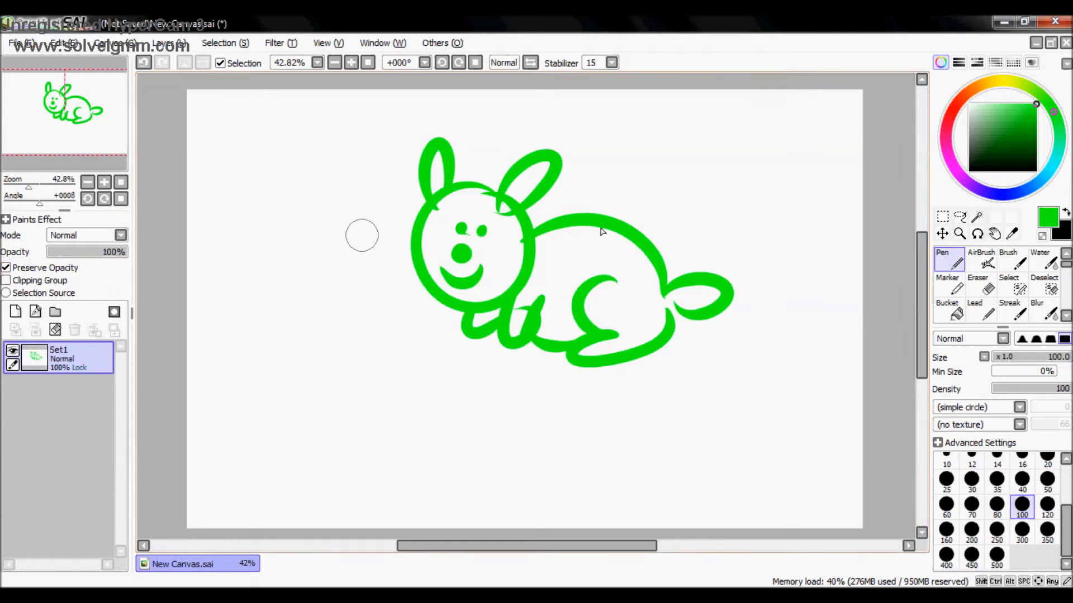
click(955, 112)
click(1010, 137)
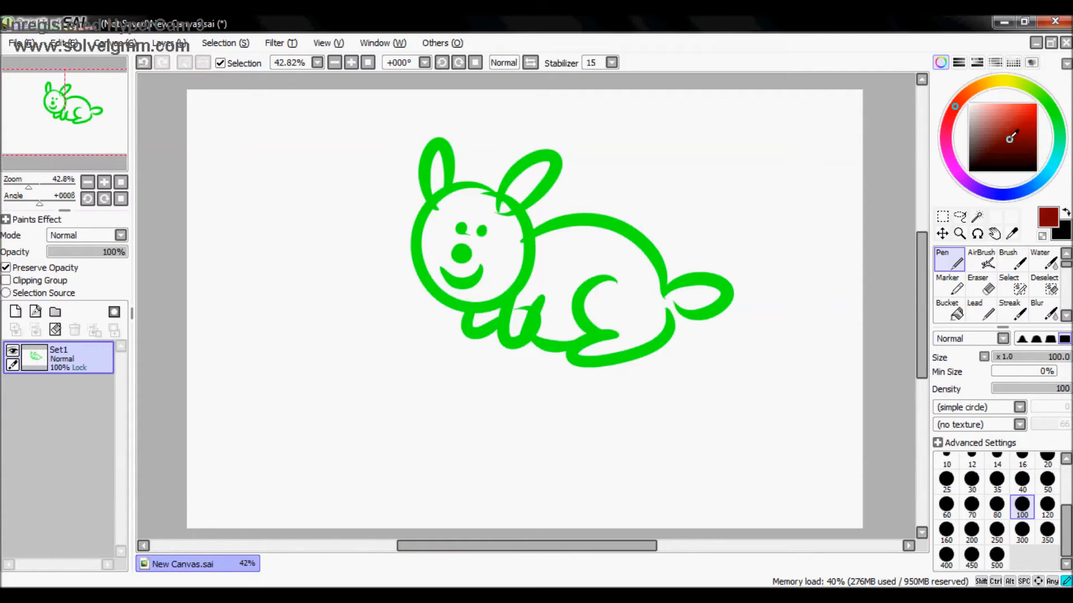
mouse_move(658, 263)
mouse_down()
mouse_move(600, 218)
mouse_move(525, 220)
mouse_move(441, 162)
mouse_move(413, 190)
mouse_move(412, 275)
mouse_move(471, 207)
mouse_move(418, 230)
mouse_move(459, 333)
mouse_move(494, 366)
mouse_move(910, 254)
mouse_move(546, 371)
mouse_move(593, 371)
mouse_move(644, 284)
mouse_move(472, 315)
mouse_up()
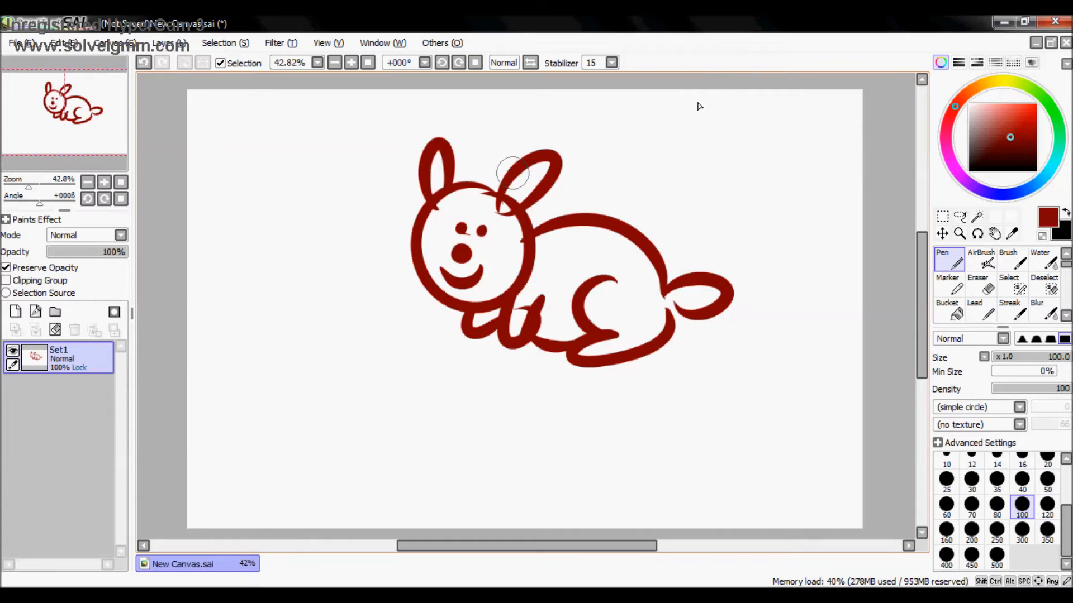
Step: Turn off Preserve Opacity, try a dark red zigzag stroke beside the rabbit's head, and undo it
click(22, 273)
mouse_move(433, 279)
mouse_down()
mouse_move(394, 290)
mouse_move(332, 274)
mouse_move(304, 210)
mouse_move(245, 175)
mouse_up()
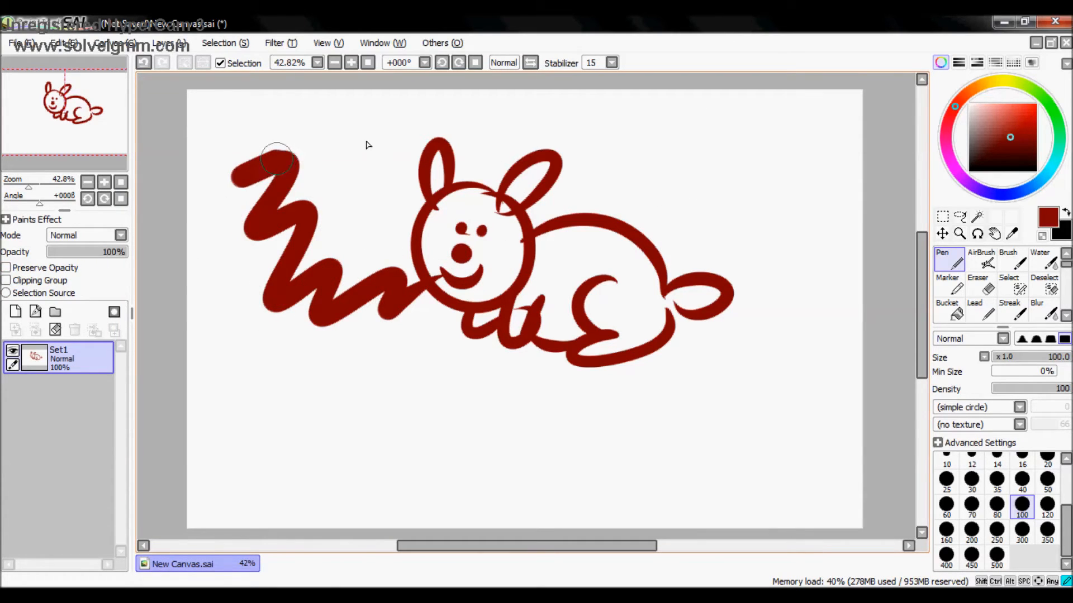
key(ctrl+z)
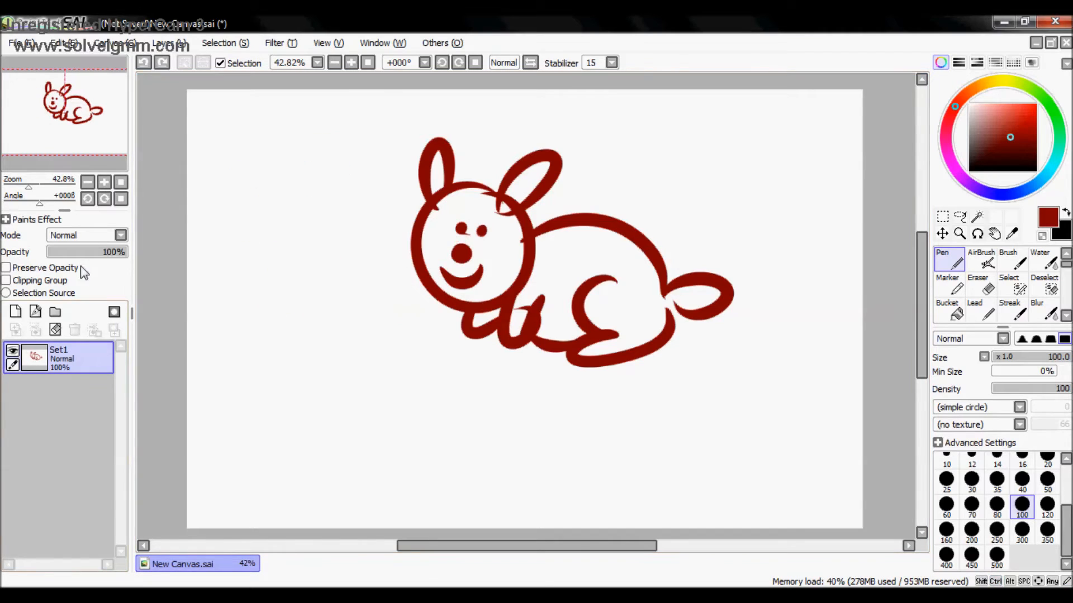
Step: Add a new layer above Set1 and clear the rabbit drawing from the Set1 layer
click(16, 312)
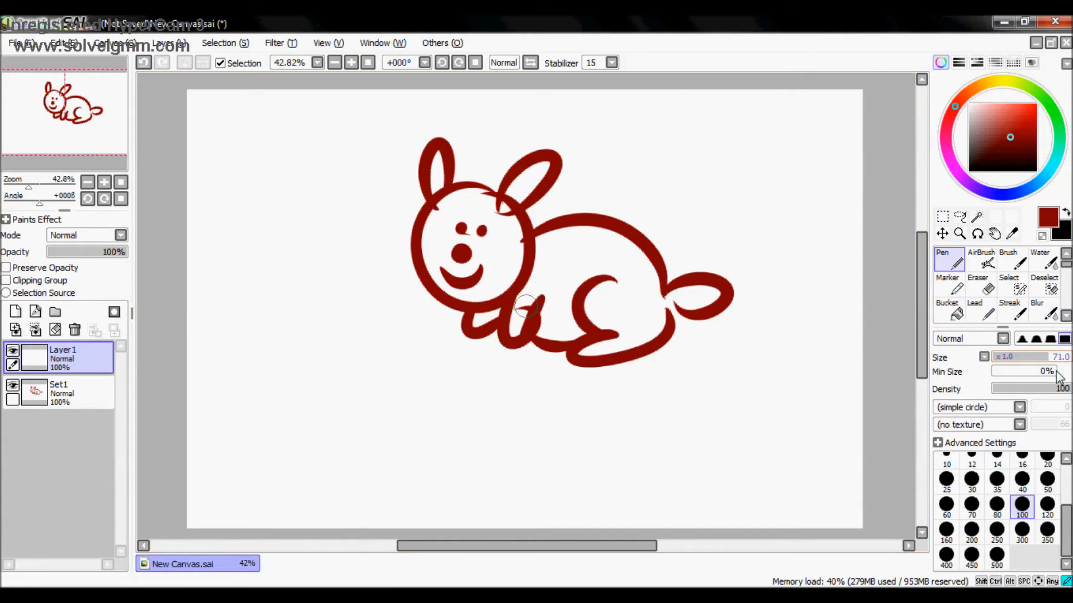
click(61, 394)
click(55, 330)
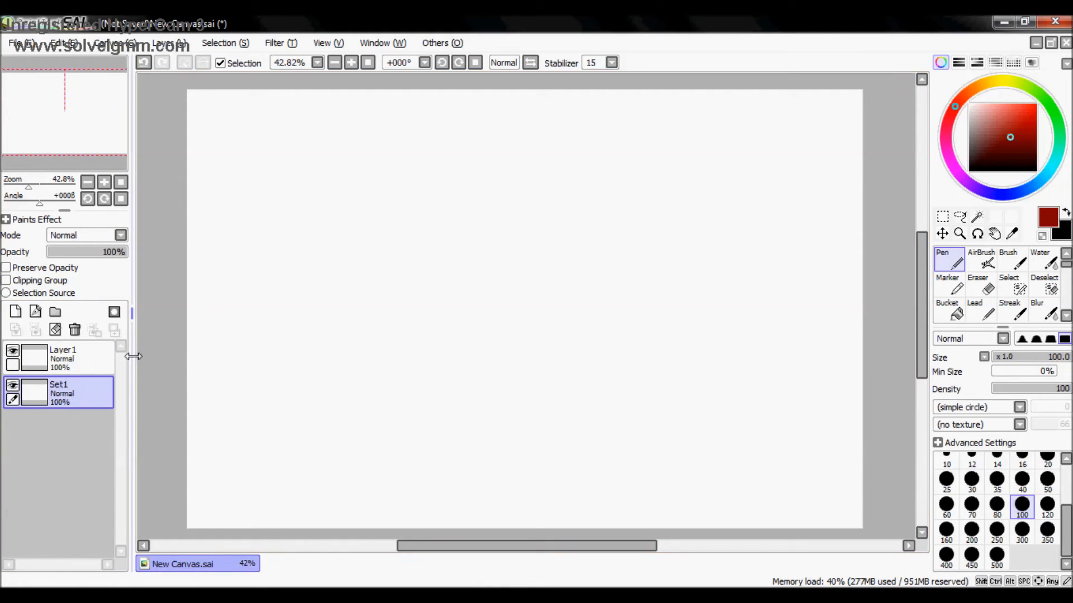
Step: Draw a large round rabbit body with two ears on the Set1 layer and fill it solid black
drag(999, 140, 965, 180)
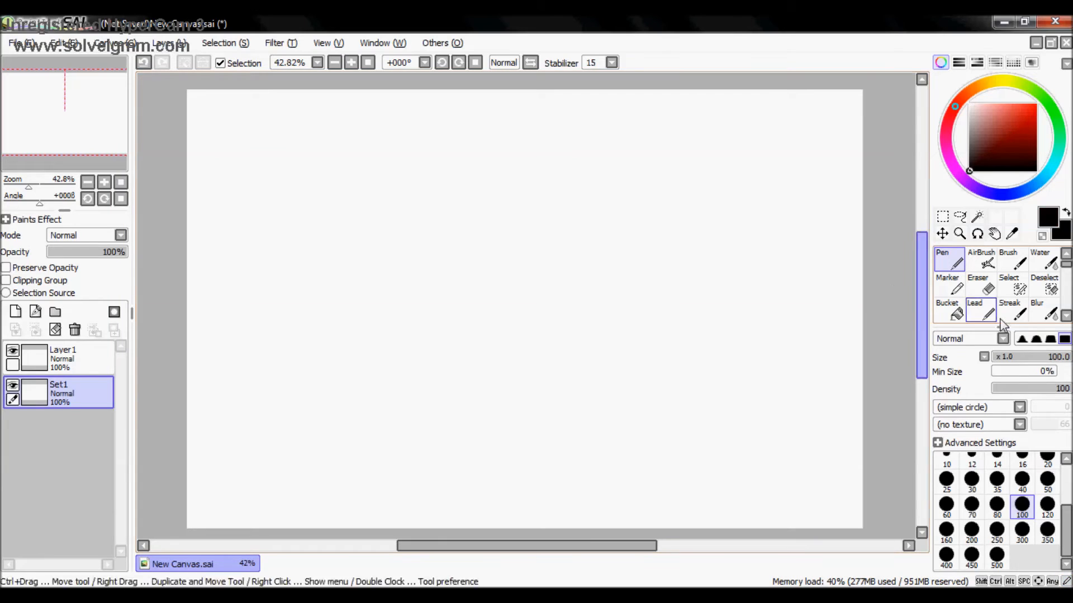
mouse_move(544, 193)
mouse_down()
mouse_move(383, 235)
mouse_move(645, 275)
mouse_move(512, 196)
mouse_move(561, 167)
mouse_up()
click(952, 310)
click(576, 290)
click(950, 262)
mouse_move(475, 182)
mouse_down()
mouse_move(451, 143)
mouse_move(447, 173)
mouse_up()
Step: Paint white eyes, a curled mouth and eyebrows on the black rabbit using the Pen at size 38, and add black pupils
alt+click(703, 135)
mouse_move(539, 227)
mouse_down()
mouse_move(531, 240)
mouse_move(483, 232)
mouse_move(469, 280)
mouse_move(530, 257)
mouse_move(494, 279)
mouse_move(520, 257)
mouse_up()
key(ctrl+z)
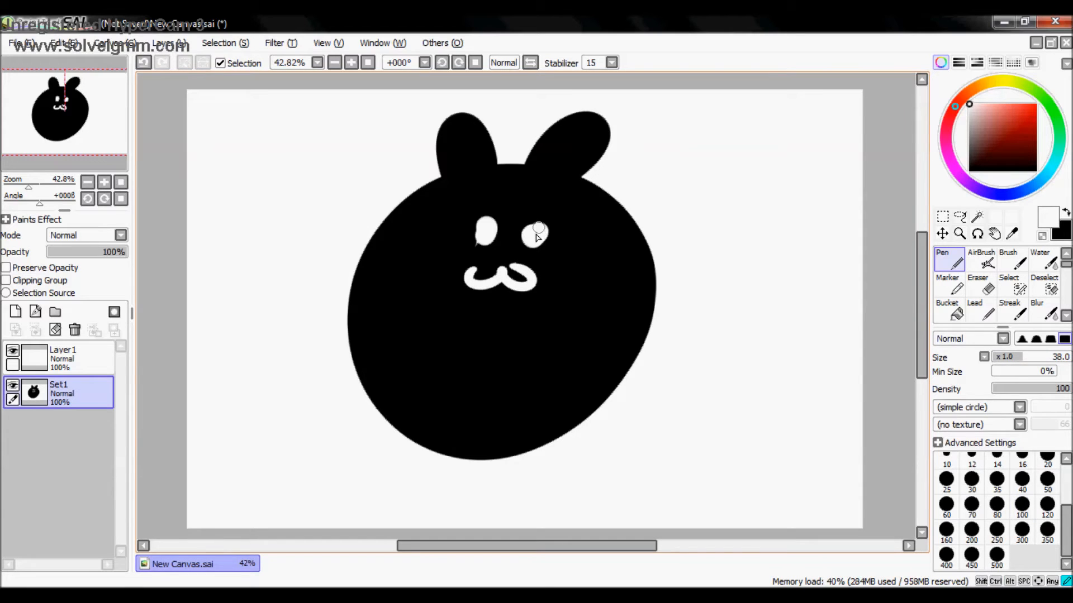
drag(535, 207, 556, 213)
drag(494, 200, 473, 205)
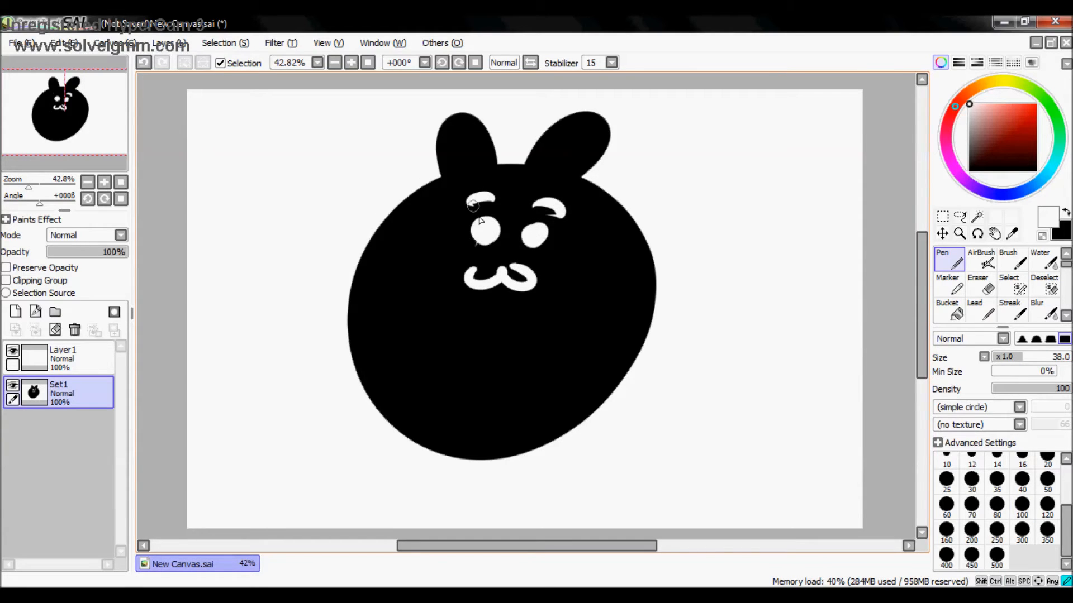
click(970, 170)
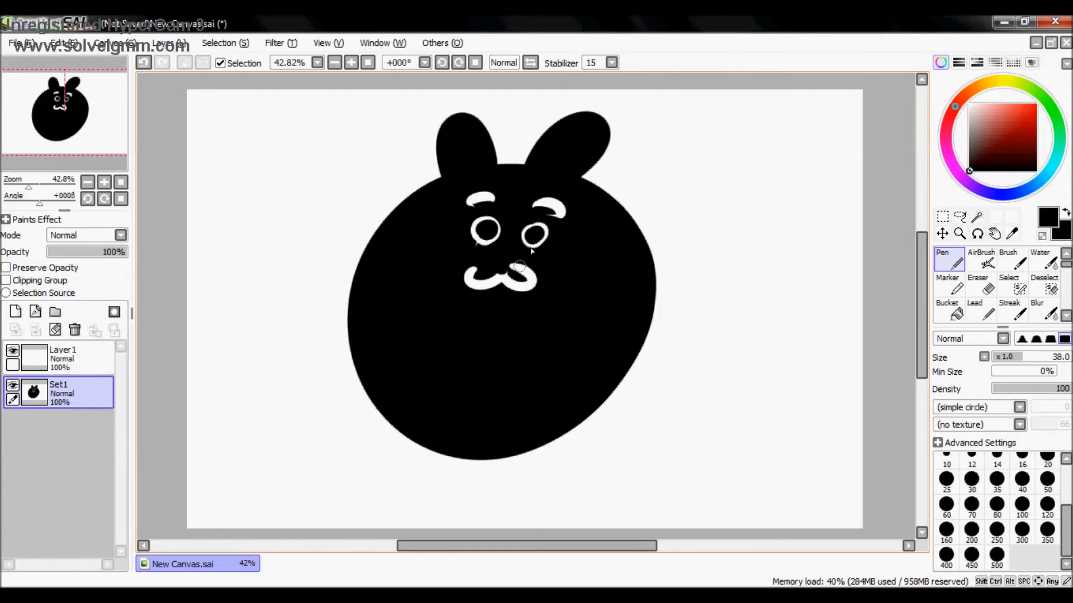
Step: On Layer1, try a bright red Pen stroke at size 98 from the rabbit's side out onto the blank canvas, and undo it
click(90, 360)
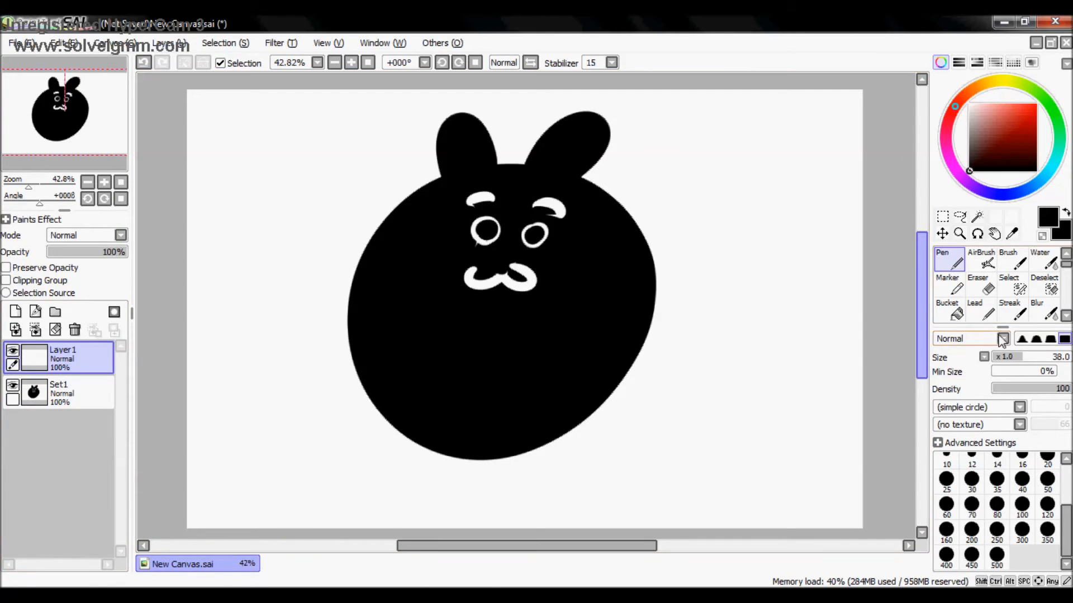
drag(1026, 358, 1061, 359)
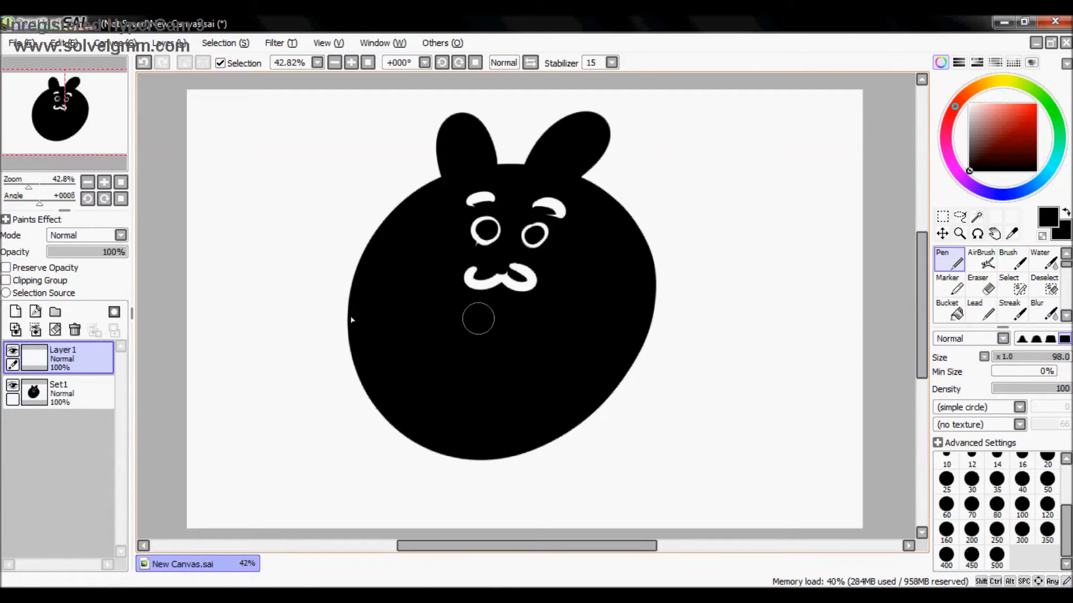
drag(55, 354, 50, 379)
click(1036, 104)
drag(648, 305, 812, 295)
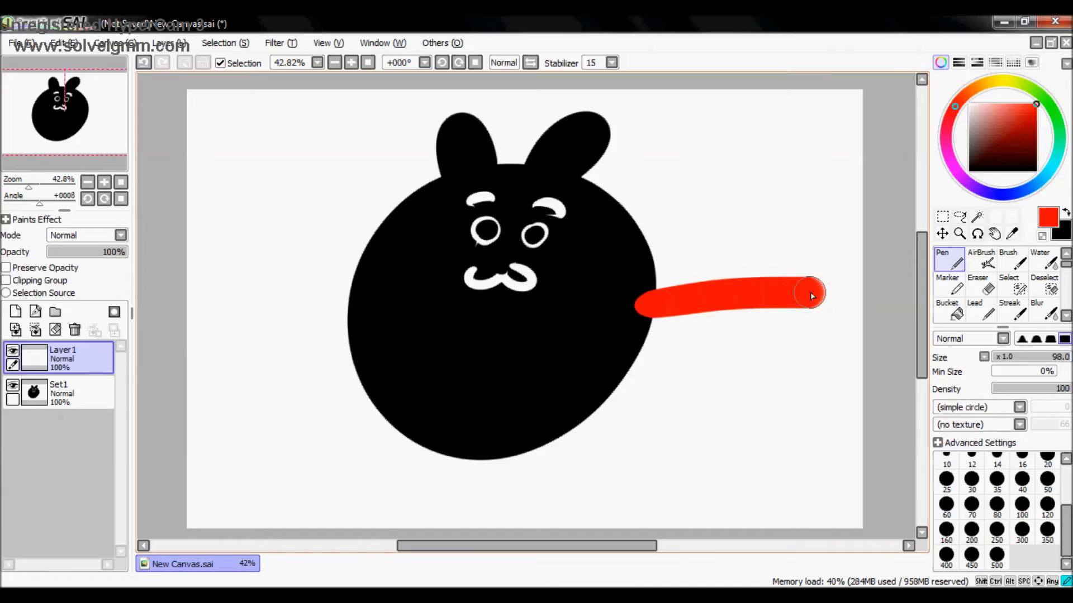
key(ctrl+z)
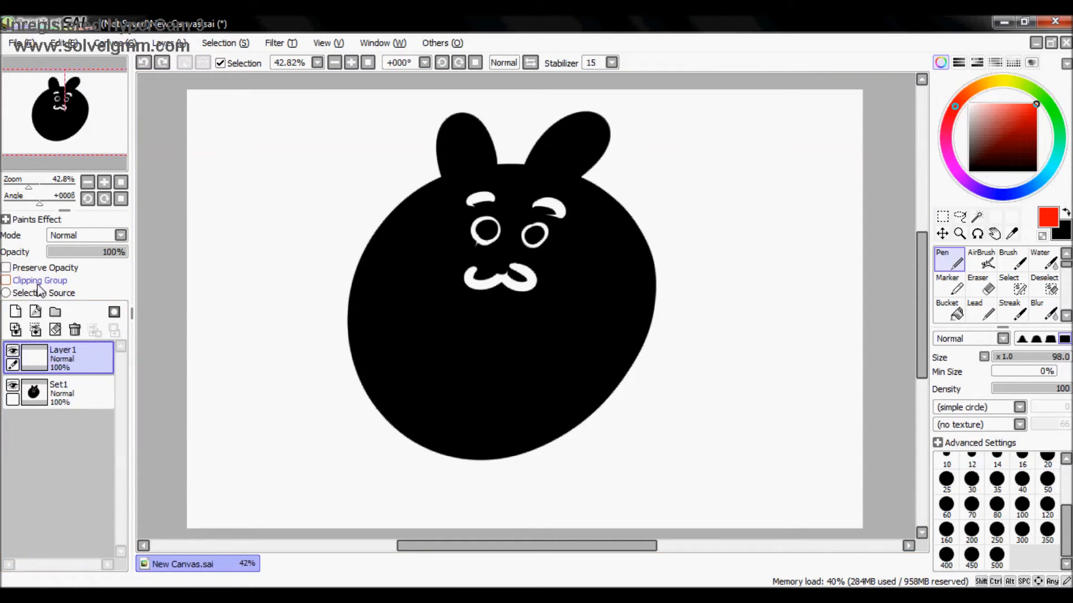
Step: Turn on Clipping Group for Layer1 and paint the lower part of the rabbit's body bright red
click(8, 280)
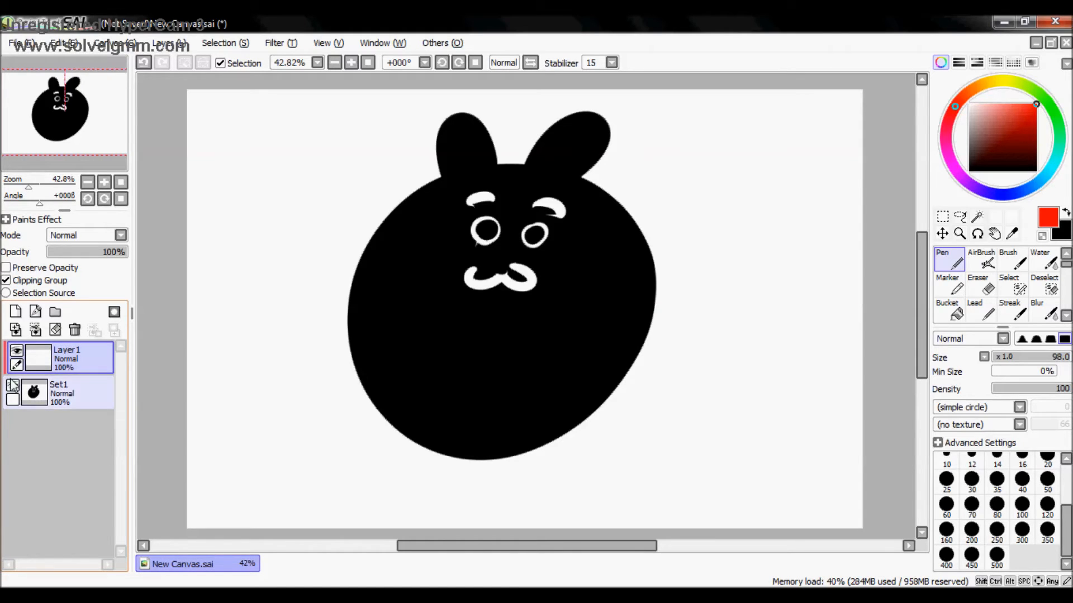
click(45, 394)
click(61, 360)
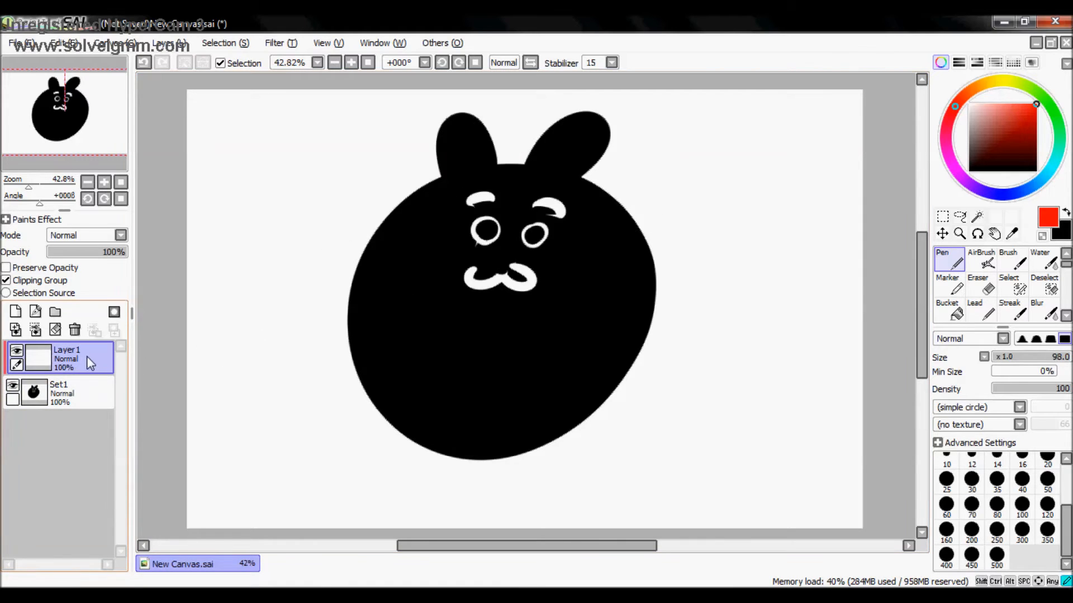
mouse_move(680, 235)
mouse_down()
mouse_move(526, 272)
mouse_move(445, 340)
mouse_move(655, 242)
mouse_move(544, 363)
mouse_move(430, 370)
mouse_move(339, 292)
mouse_move(364, 383)
mouse_move(424, 435)
mouse_move(642, 265)
mouse_up()
key(ctrl+z)
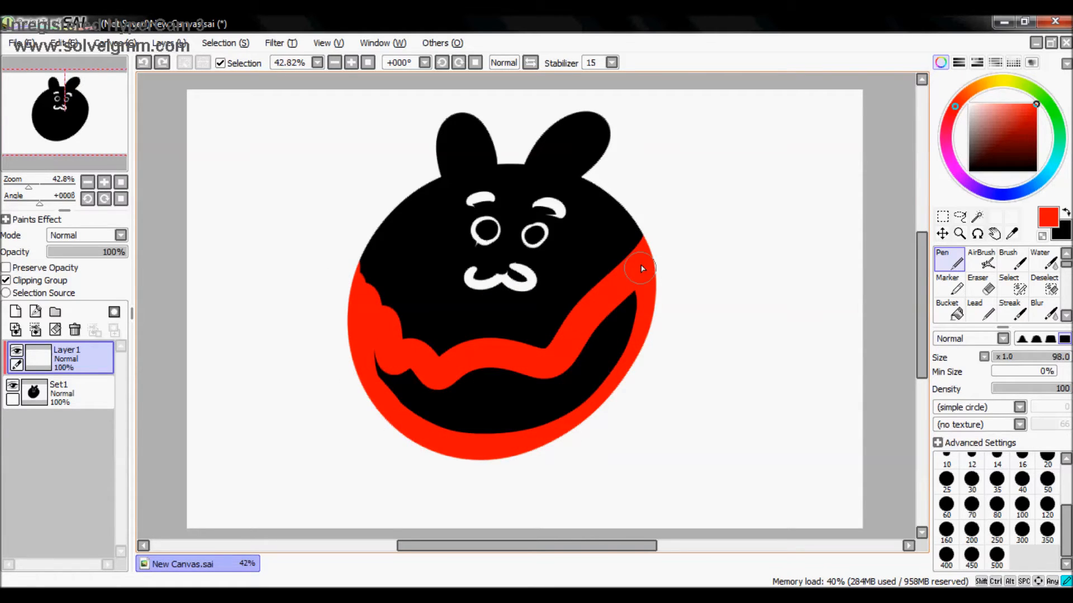
mouse_move(464, 449)
mouse_down()
mouse_move(635, 307)
mouse_move(565, 407)
mouse_move(582, 364)
mouse_up()
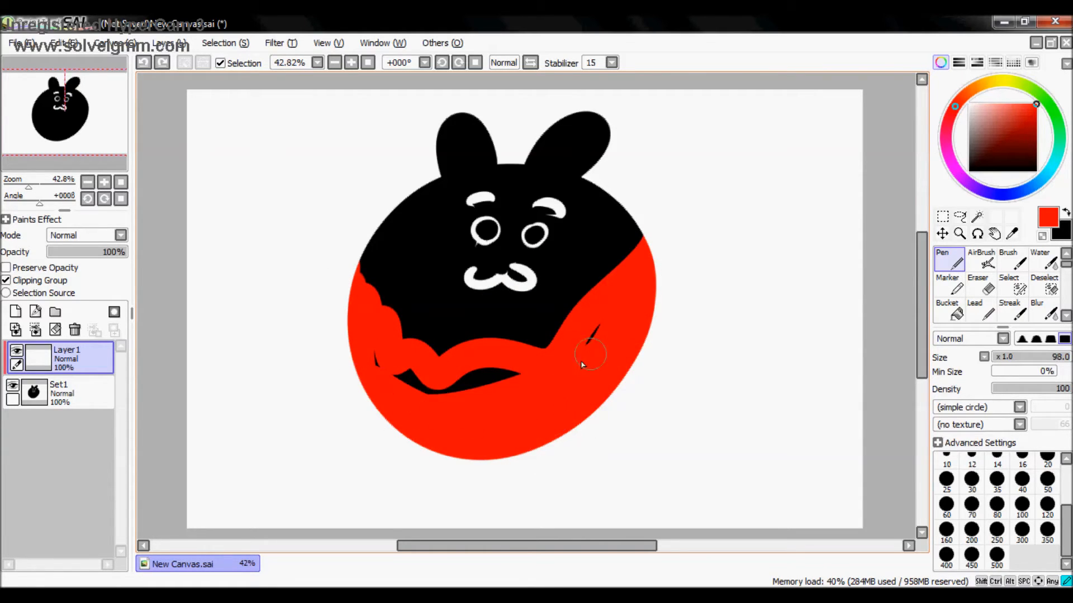
Step: Add another layer above Layer1, turn on Clipping Group for it, and select the Set1 base layer
click(15, 311)
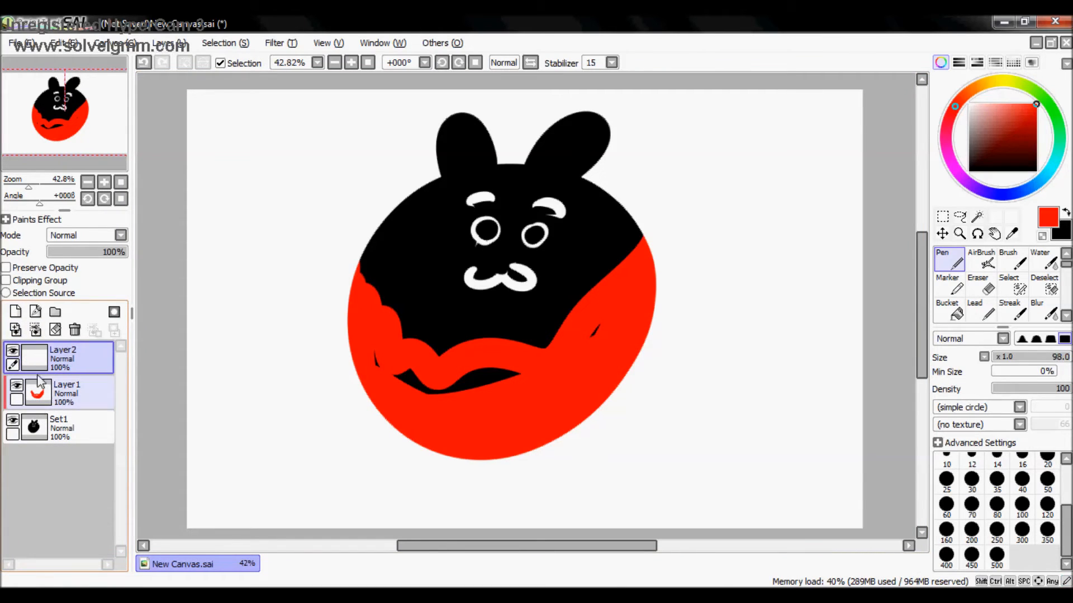
click(35, 280)
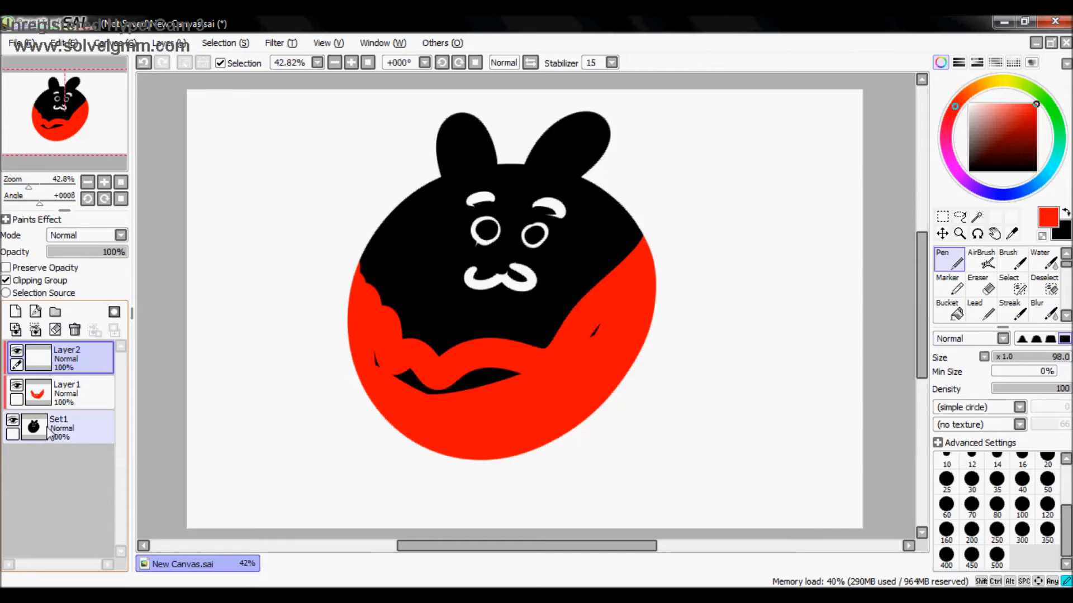
click(39, 426)
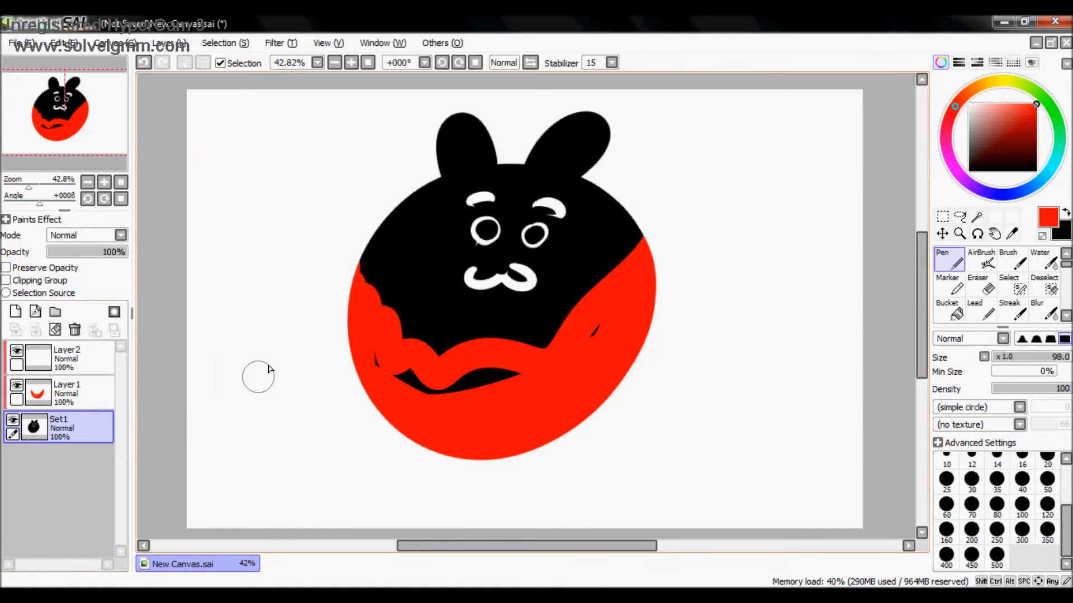
Step: Clip Layer2 to the layer below, paint muted red over the character's right ear and side, and erase it again
click(111, 346)
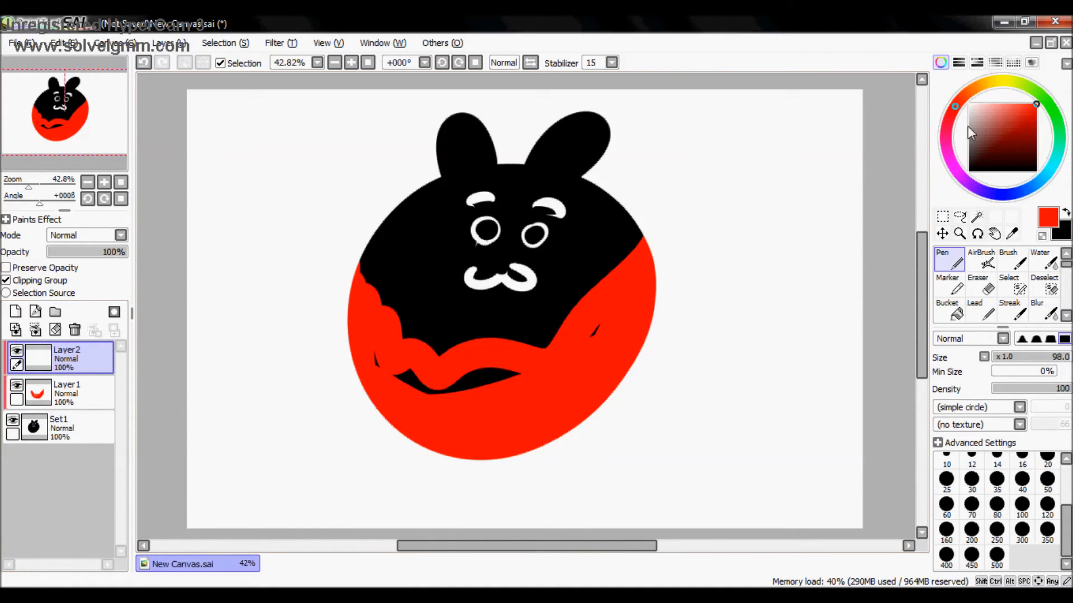
mouse_move(648, 258)
mouse_down()
mouse_move(644, 146)
mouse_move(594, 119)
mouse_up()
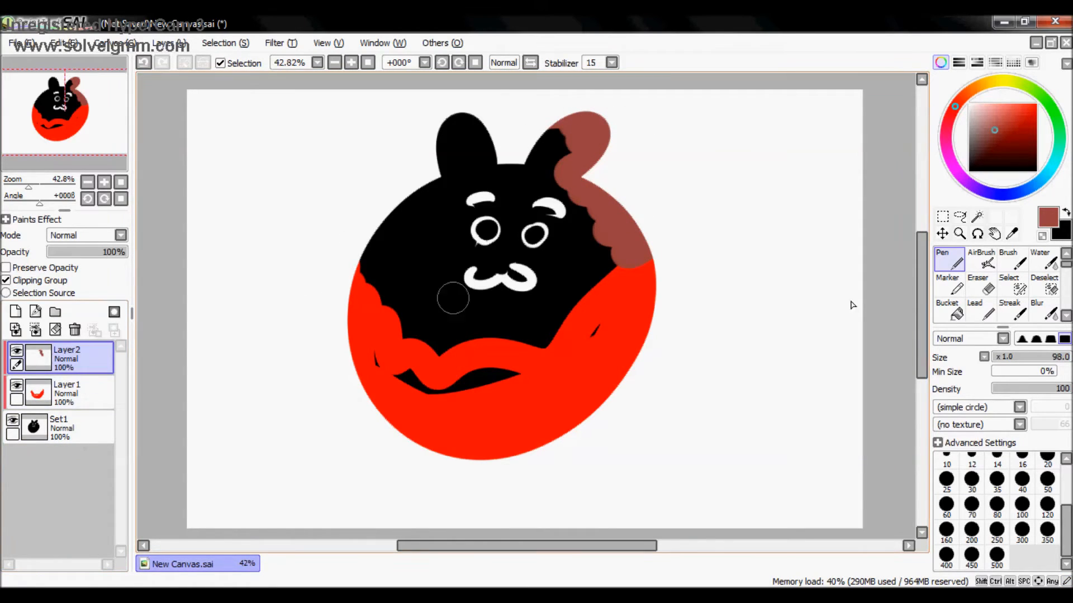
click(974, 286)
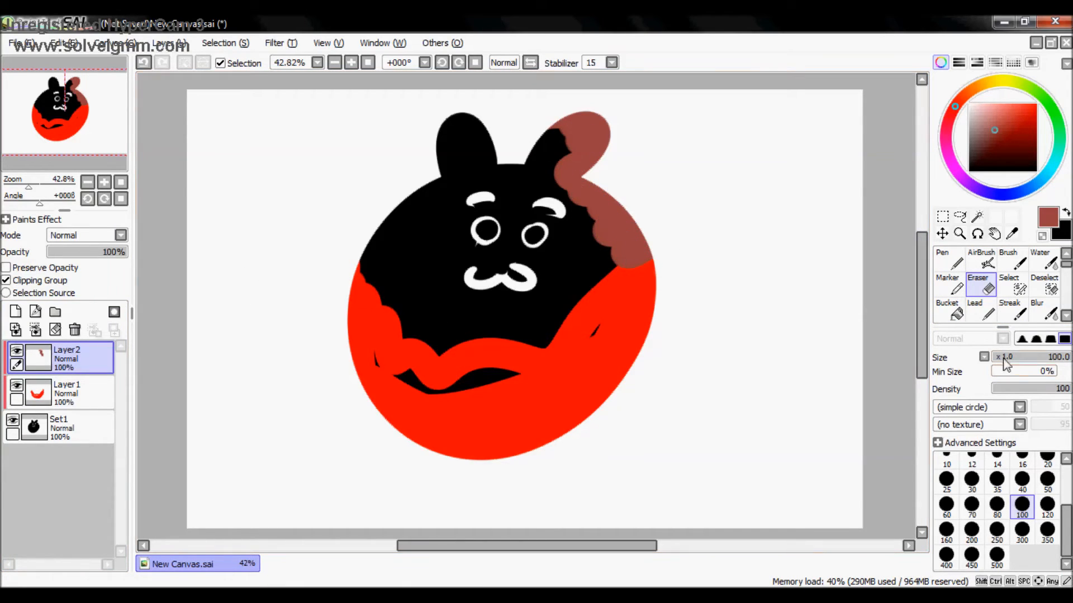
mouse_move(642, 283)
mouse_down()
mouse_move(618, 230)
mouse_move(559, 189)
mouse_move(584, 125)
mouse_up()
Step: Erase broad strokes from the red area on the character's lower body on Layer1 with the size 100 Eraser
click(82, 400)
mouse_move(620, 373)
mouse_down()
mouse_move(548, 392)
mouse_move(393, 404)
mouse_up()
mouse_move(457, 371)
mouse_down()
mouse_move(411, 314)
mouse_move(363, 302)
mouse_up()
drag(430, 458, 581, 333)
Step: Delete Layer2 and Layer1, and clear the character drawing from Set1
click(94, 367)
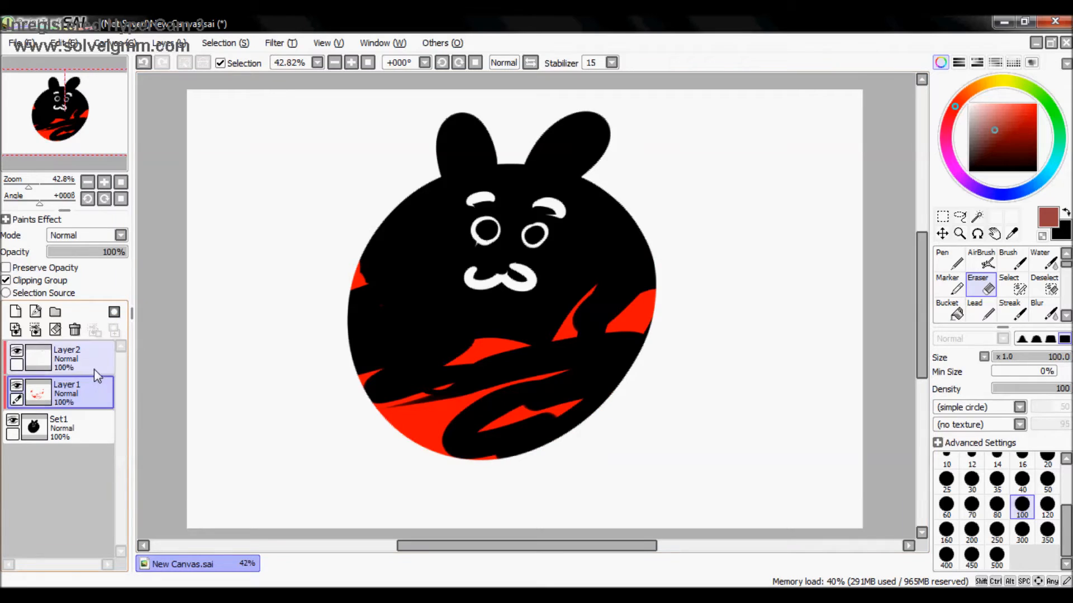
click(74, 330)
click(74, 330)
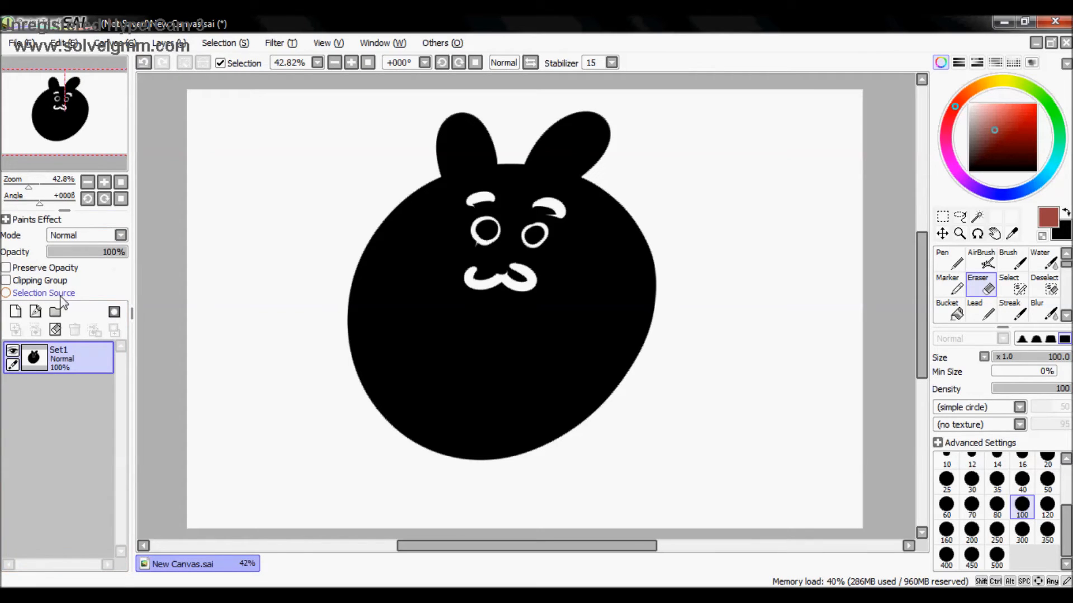
click(55, 329)
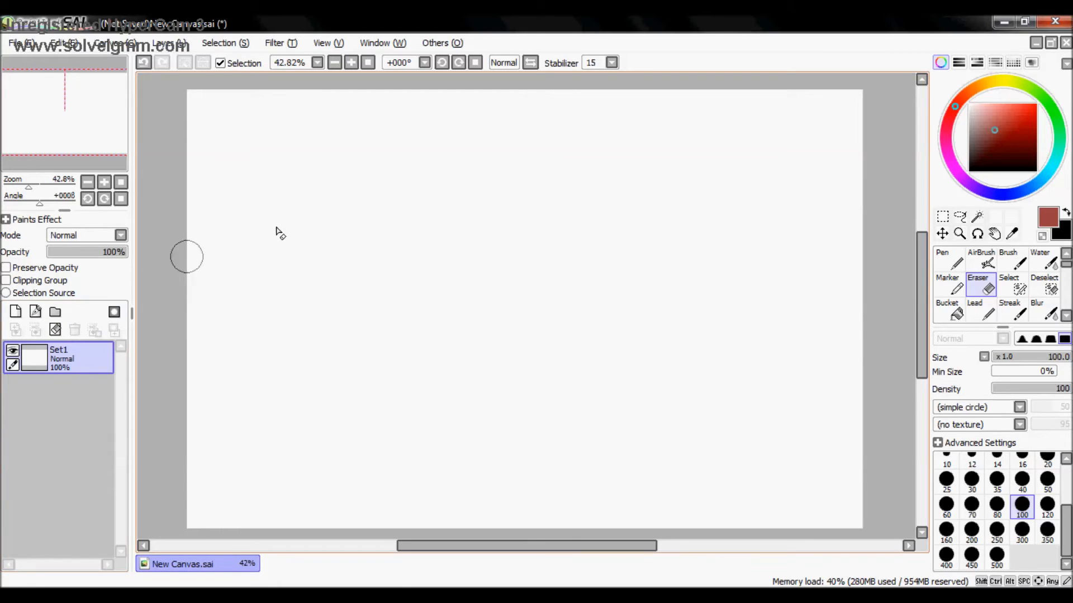
Step: Draw a round head with two dot eyes in black with the Pen at size 49
click(953, 310)
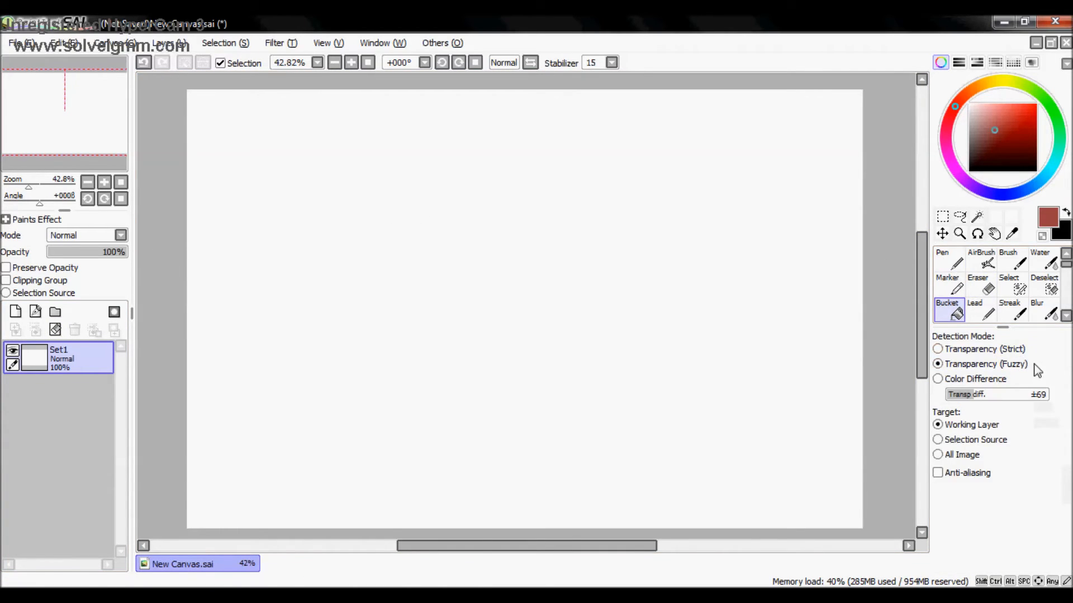
key(n)
drag(982, 160, 916, 208)
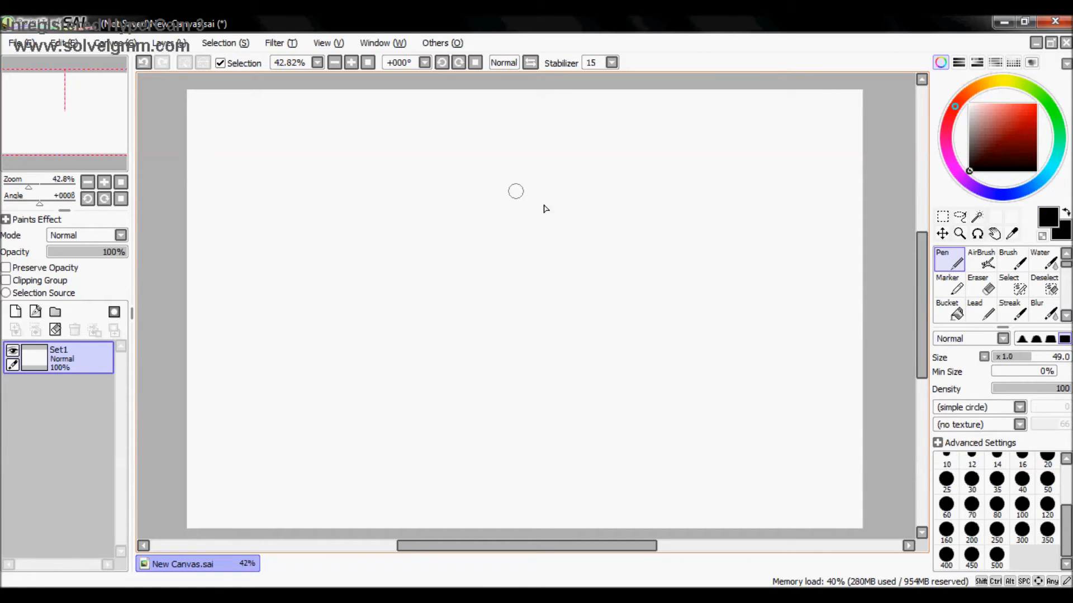
mouse_move(543, 170)
mouse_down()
mouse_move(545, 288)
mouse_move(551, 175)
mouse_up()
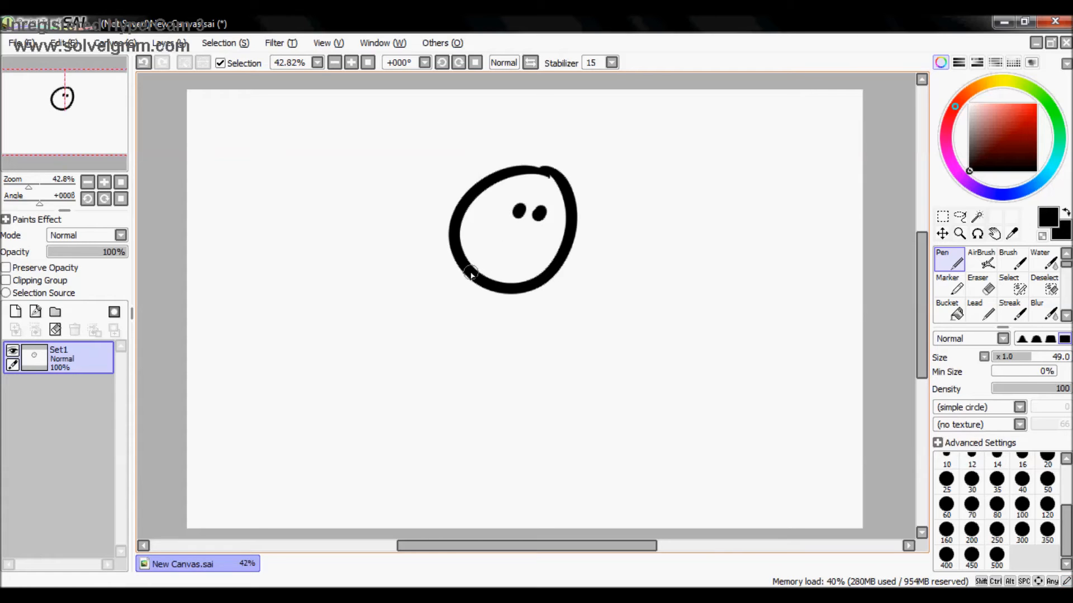
Step: Draw the figure's robe and outstretched arms with hands below the head, and a curled strand on top of it
drag(470, 272, 387, 413)
mouse_move(533, 290)
mouse_down()
mouse_move(559, 339)
mouse_move(495, 342)
mouse_up()
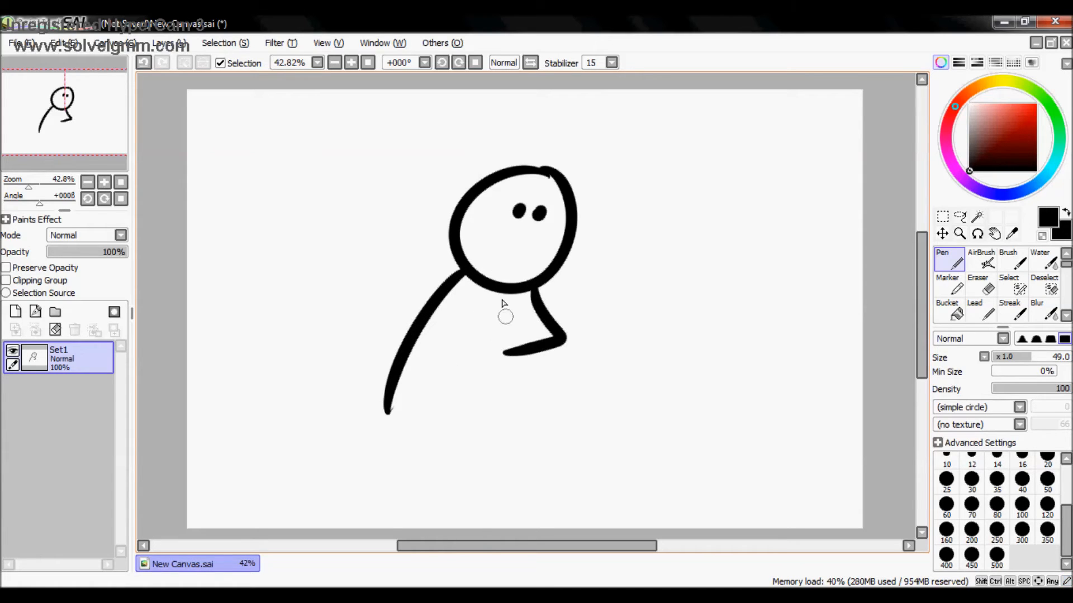
drag(500, 301, 515, 433)
mouse_move(456, 263)
mouse_down()
mouse_move(418, 285)
mouse_move(406, 330)
mouse_up()
drag(503, 307, 499, 292)
mouse_move(552, 342)
mouse_down()
mouse_move(565, 371)
mouse_move(620, 341)
mouse_move(621, 381)
mouse_move(514, 386)
mouse_up()
mouse_move(386, 286)
mouse_down()
mouse_move(300, 284)
mouse_move(314, 325)
mouse_move(400, 341)
mouse_up()
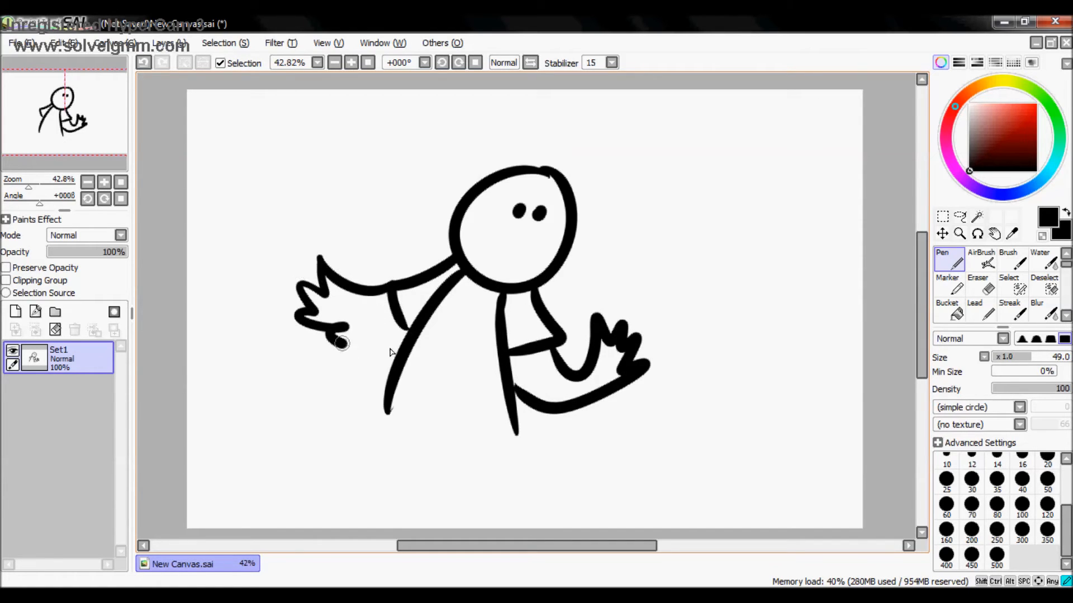
mouse_move(387, 410)
mouse_down()
mouse_move(516, 432)
mouse_move(400, 420)
mouse_move(418, 385)
mouse_up()
mouse_move(545, 178)
mouse_down()
mouse_move(537, 159)
mouse_move(570, 126)
mouse_move(547, 132)
mouse_up()
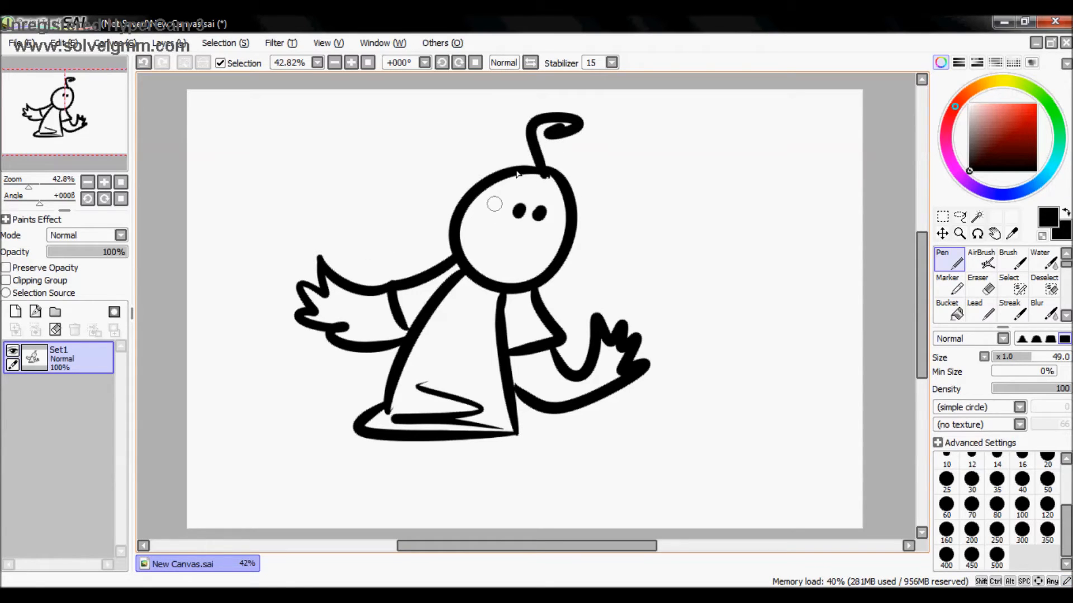
Step: Add a new layer beneath Set1 and fill it with light green using the Bucket
click(16, 313)
drag(55, 359, 59, 407)
click(957, 305)
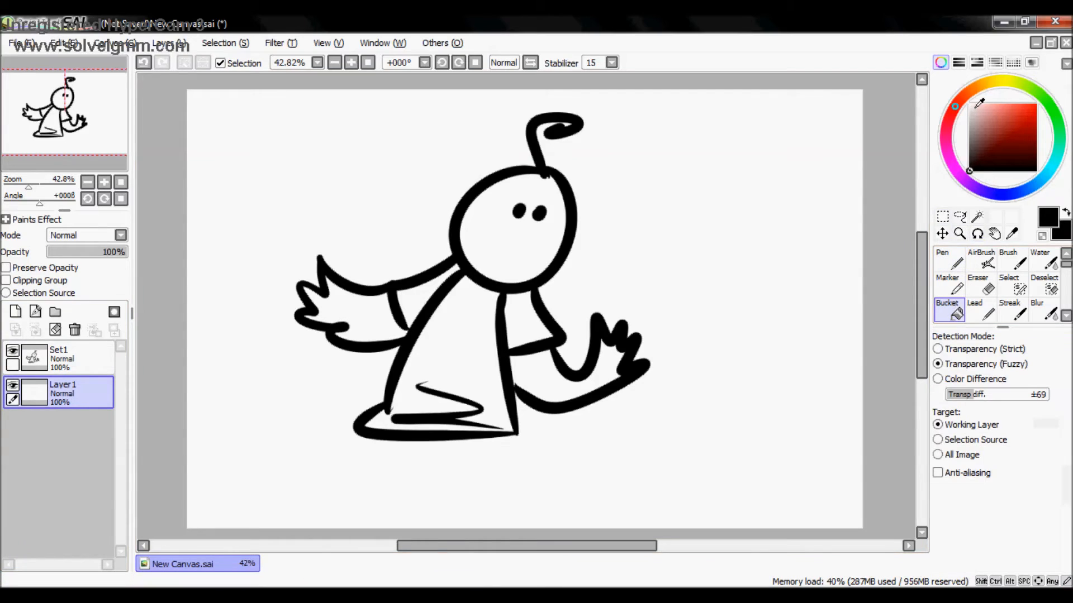
click(1034, 92)
click(997, 116)
click(628, 300)
Step: Scribble dark green zigzag Pen strokes across the green background on Layer1, behind the line drawing
click(945, 258)
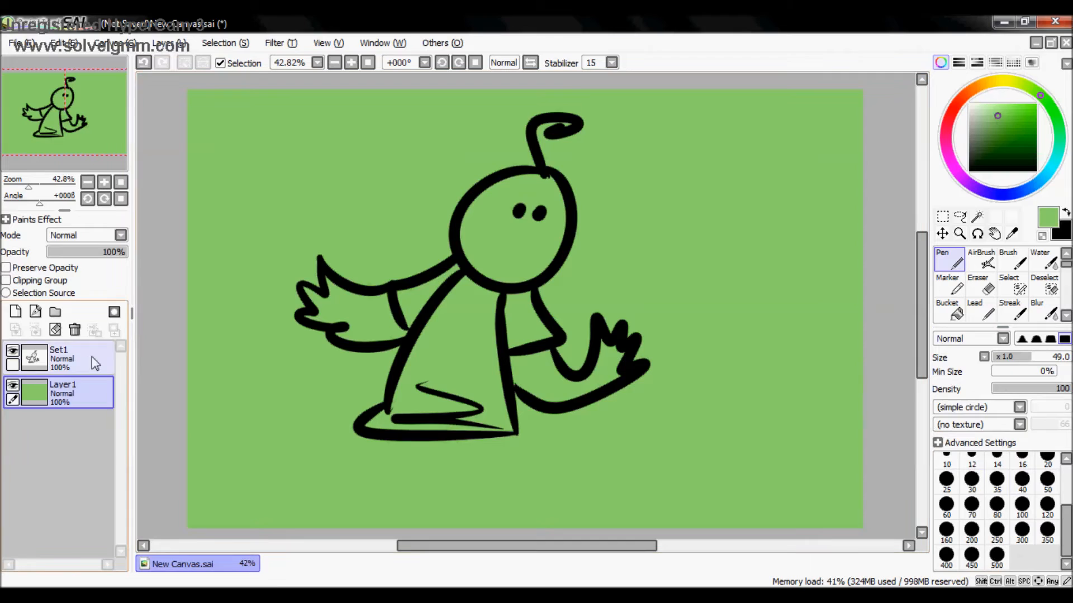
click(71, 364)
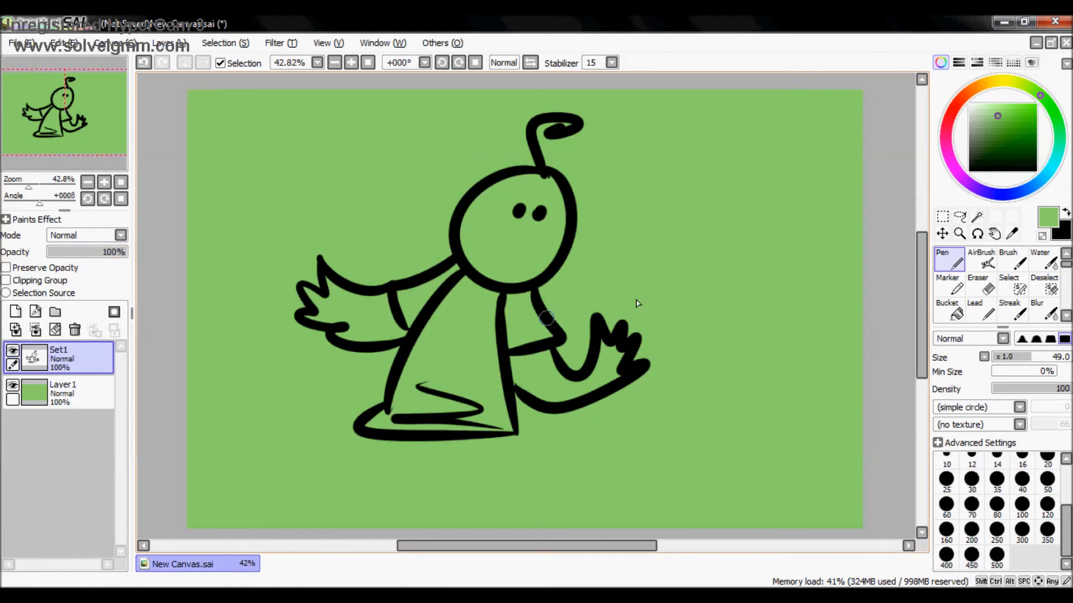
click(1003, 154)
click(111, 403)
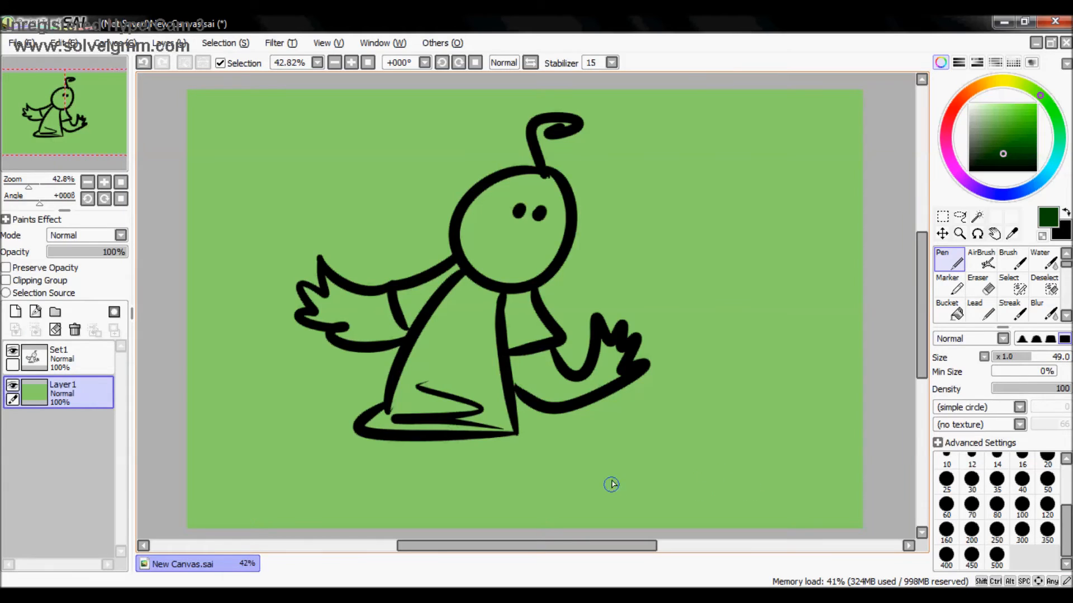
mouse_move(718, 464)
mouse_down()
mouse_move(190, 388)
mouse_move(812, 140)
mouse_move(770, 119)
mouse_up()
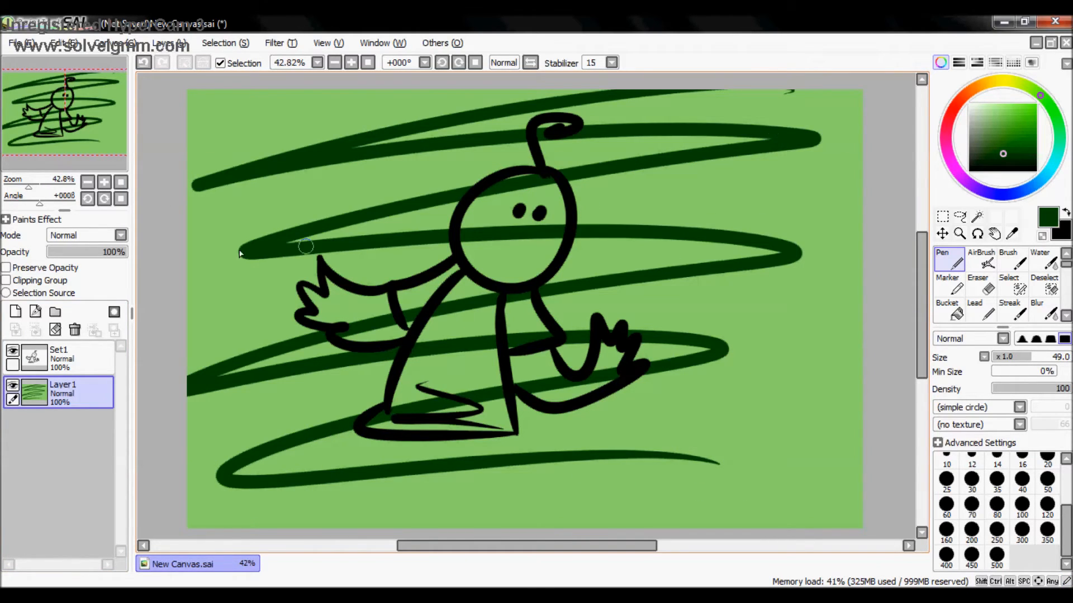
Step: Delete the Set1 line drawing layer and clear the green background from Layer1
click(67, 358)
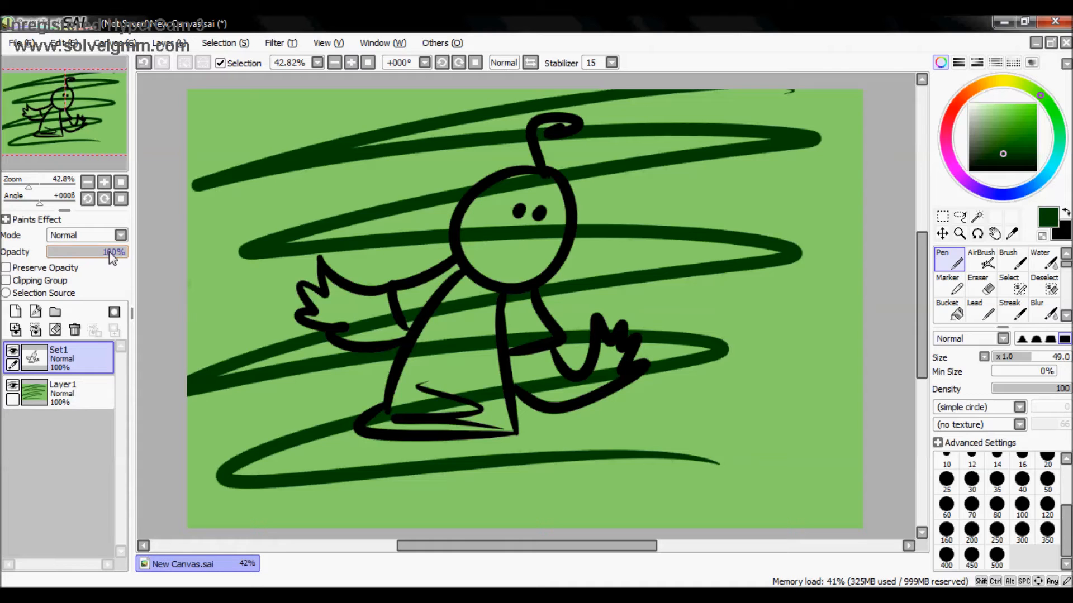
drag(122, 254, 185, 274)
click(74, 330)
click(55, 330)
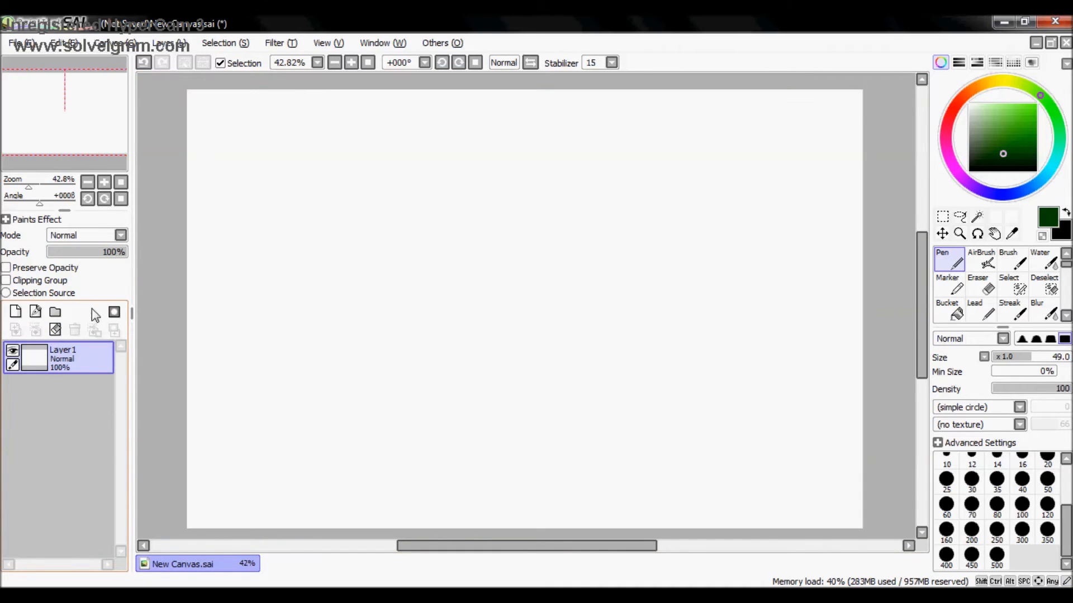
click(121, 182)
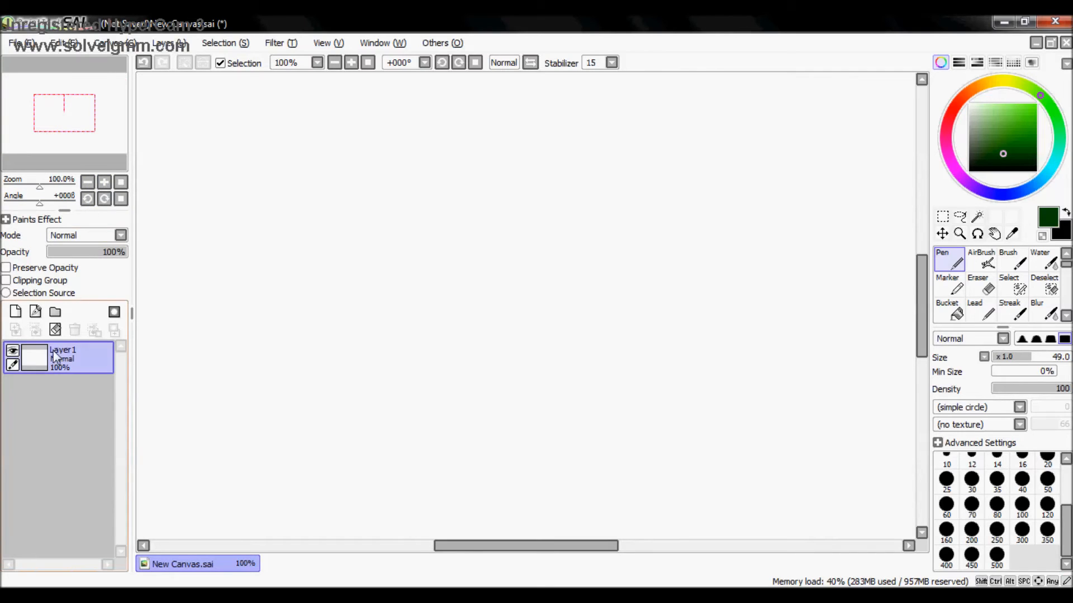
click(84, 235)
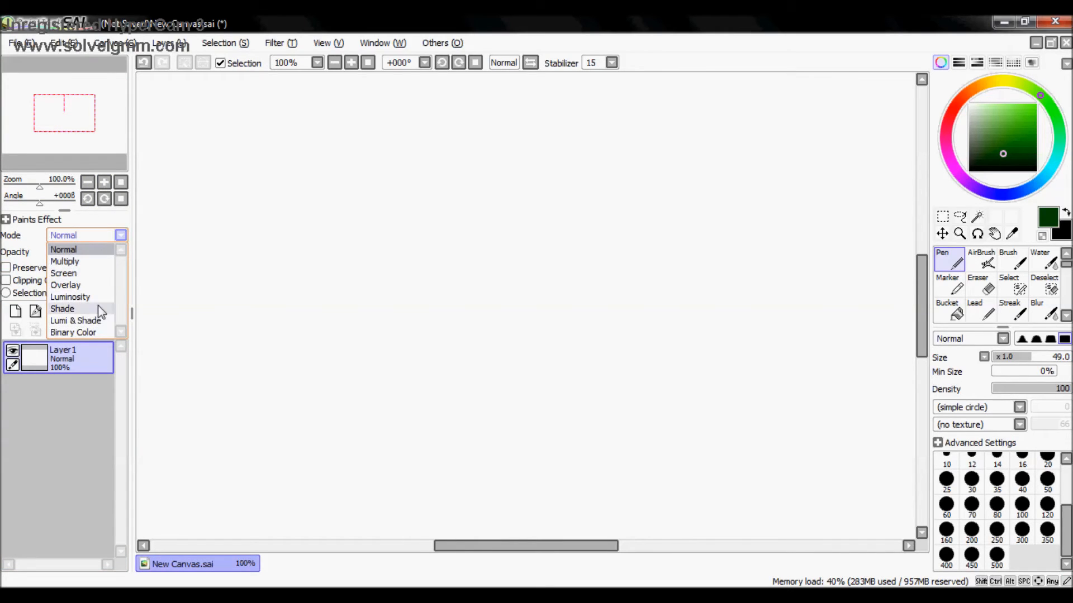
click(101, 249)
click(102, 237)
click(110, 235)
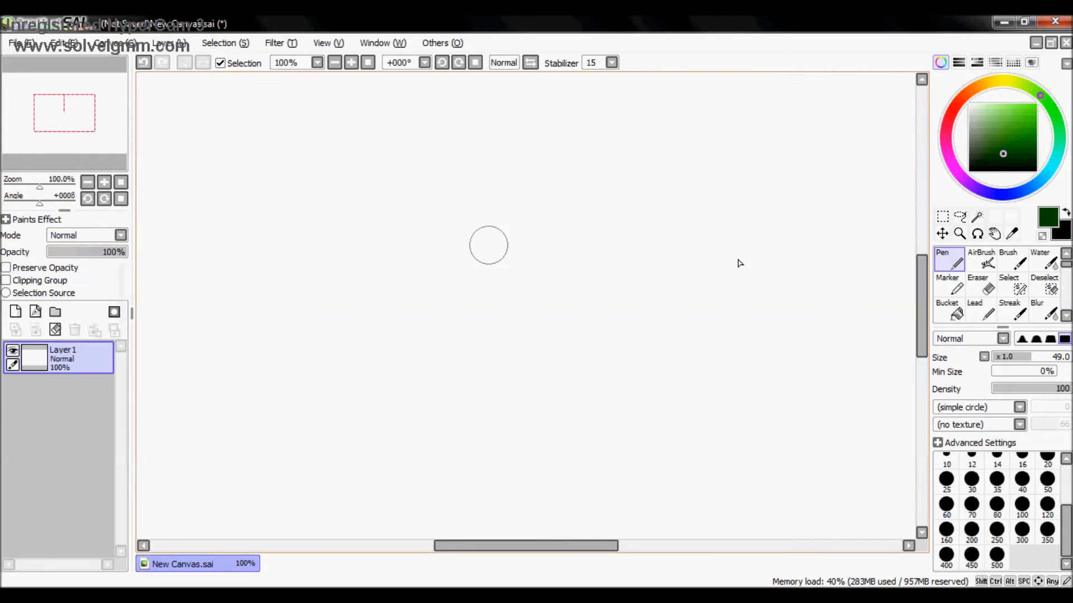
Step: Start opening an existing canvas and go to the SAI-PS Filer folder
click(63, 43)
mouse_move(22, 43)
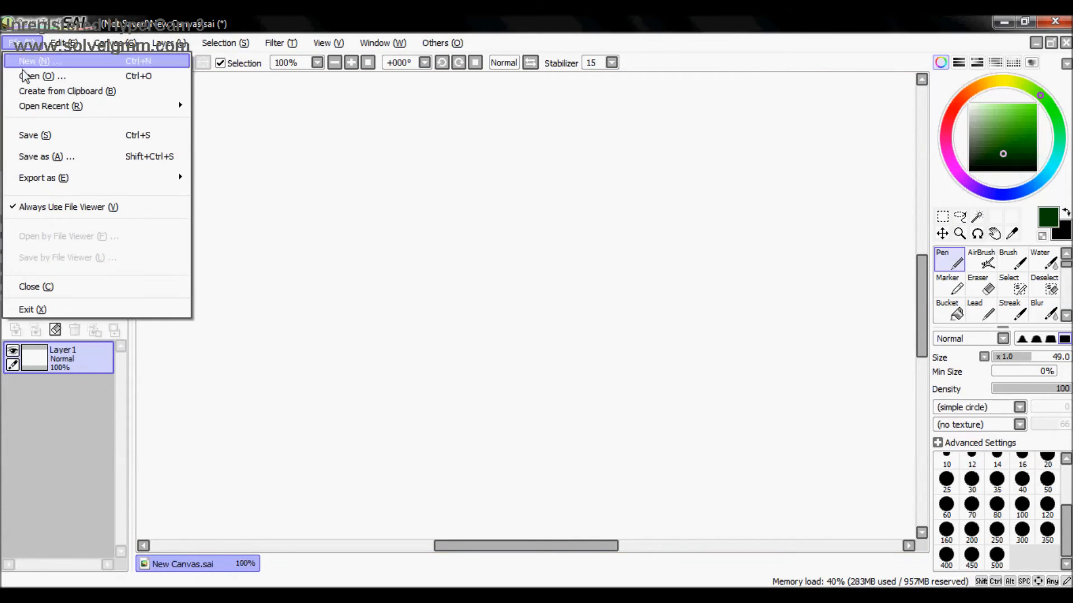
click(64, 75)
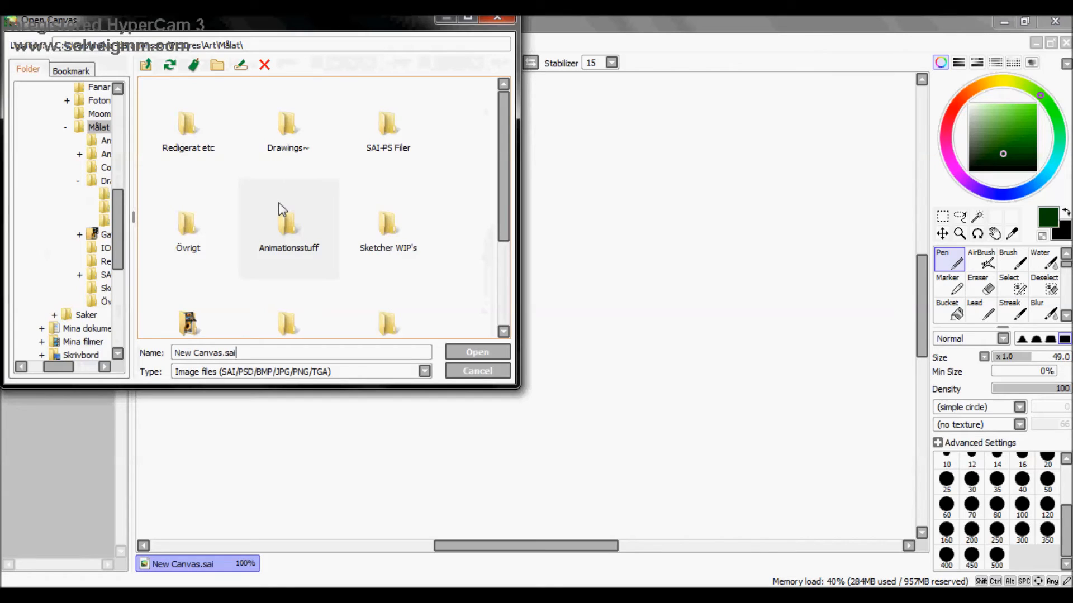
scroll(282, 209, down, 3)
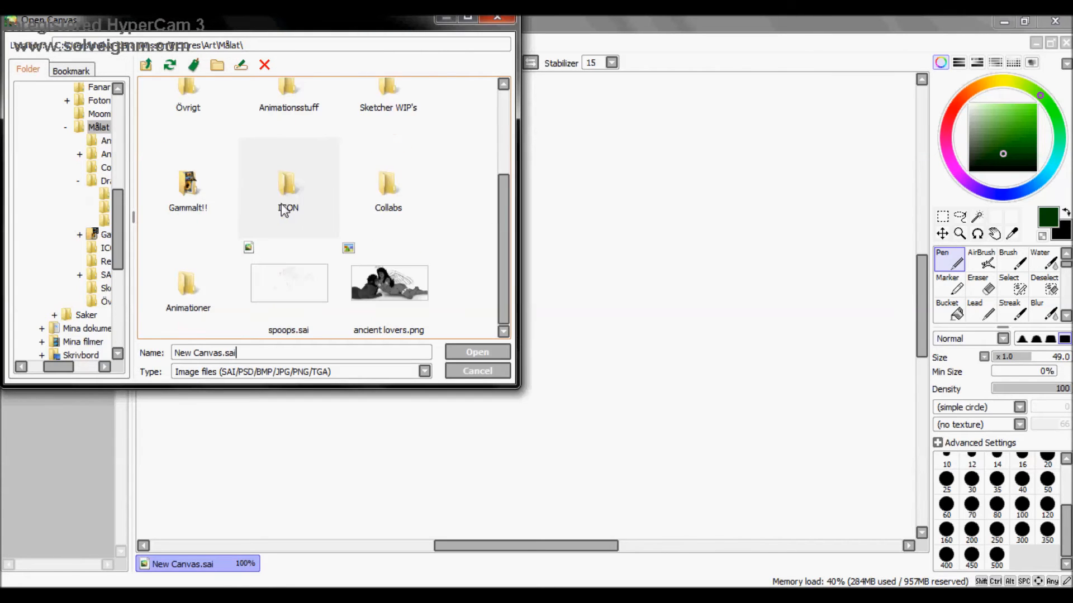
scroll(440, 184, up, 3)
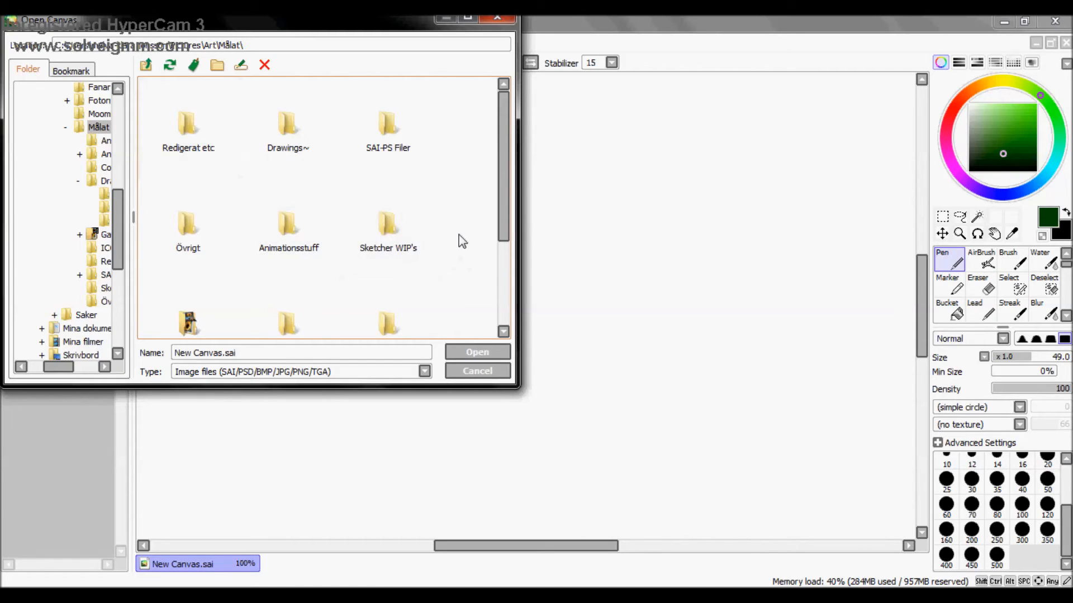
double_click(386, 124)
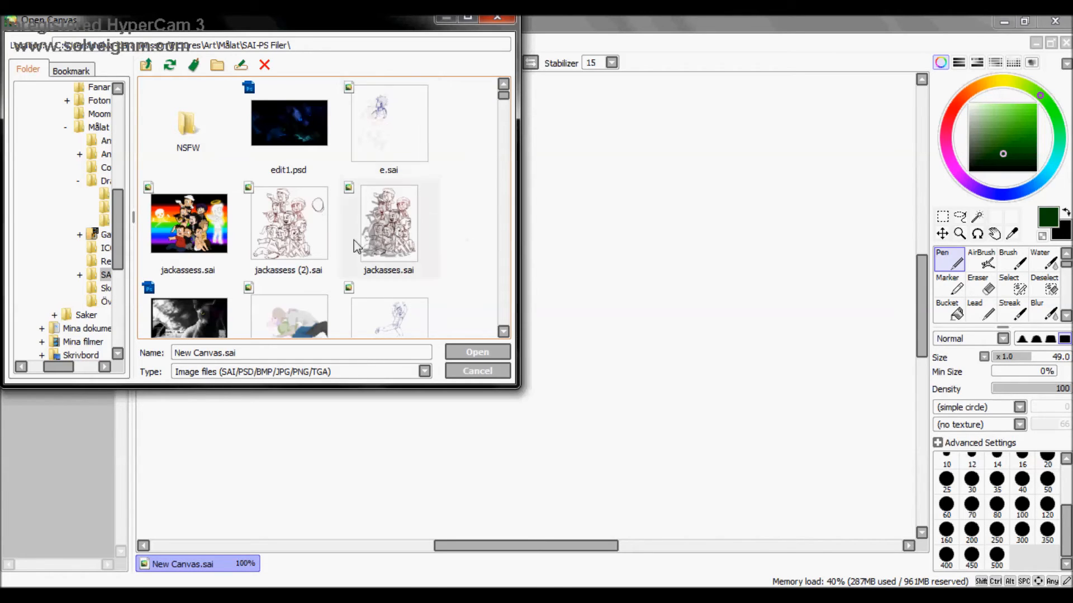
Step: Find the file ice creature.sai in the folder and open it
scroll(474, 233, down, 2)
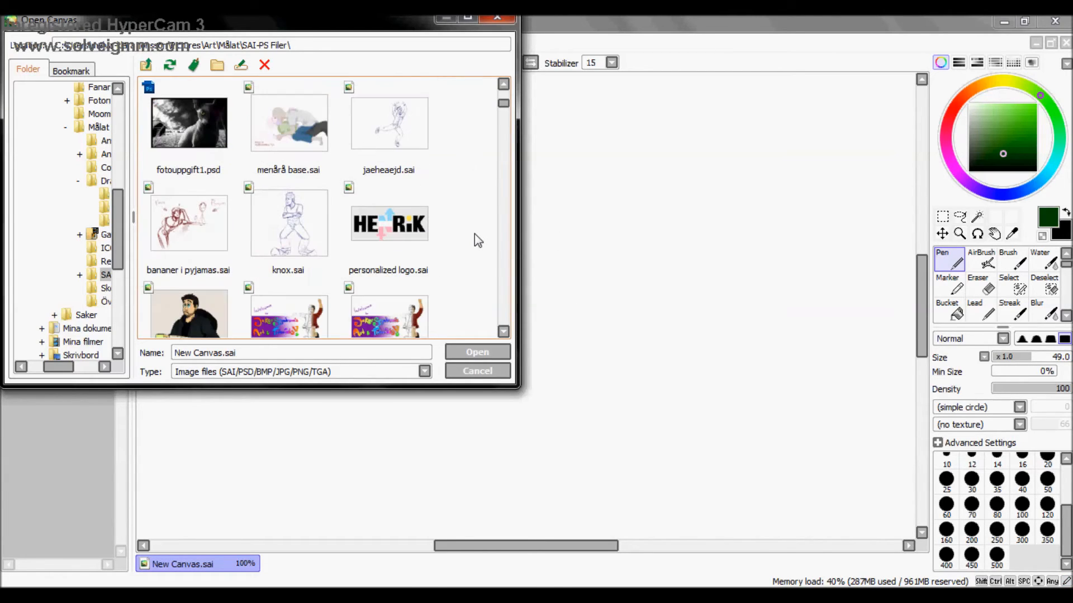
scroll(474, 233, down, 2)
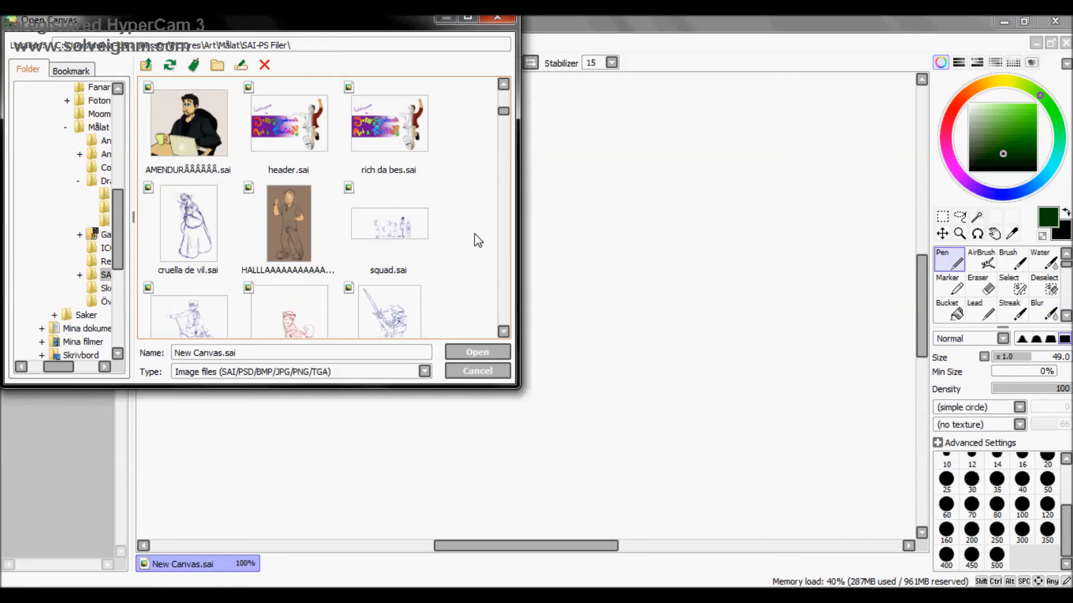
scroll(474, 233, down, 1)
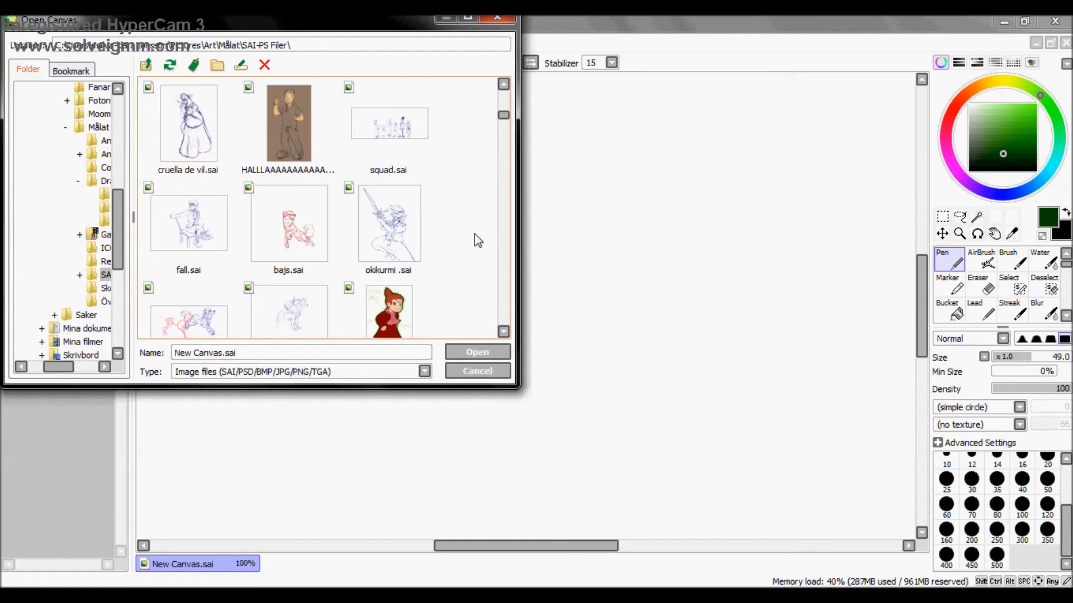
scroll(464, 263, down, 3)
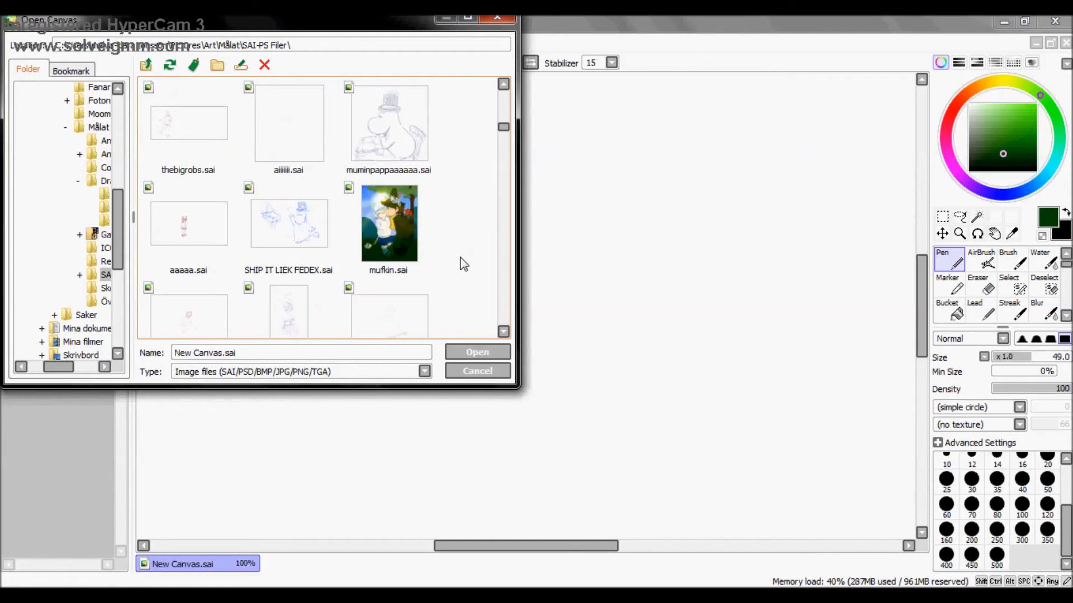
scroll(463, 264, down, 5)
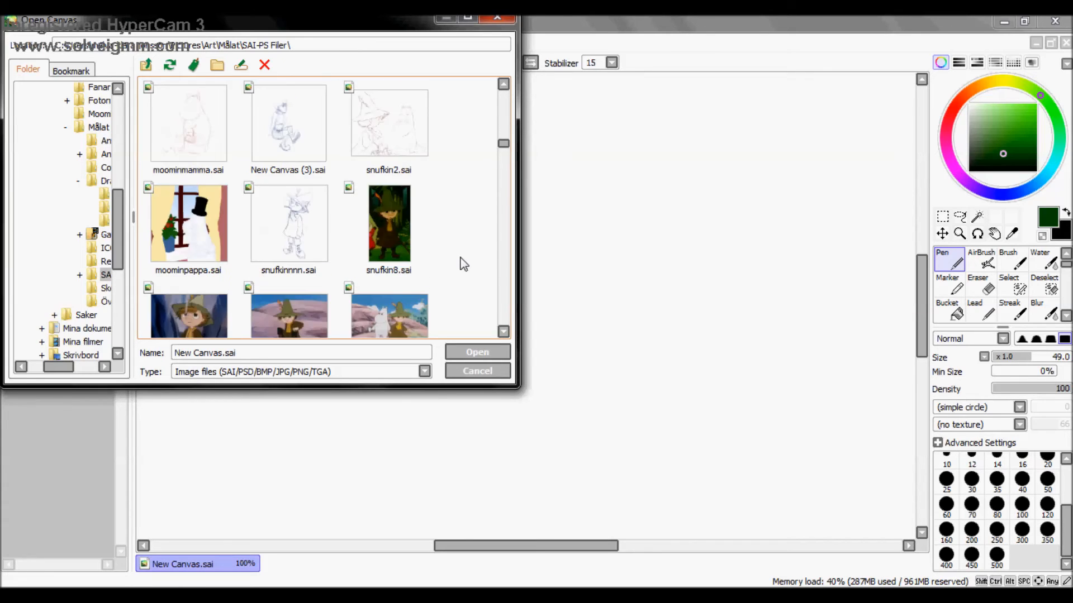
scroll(464, 263, down, 5)
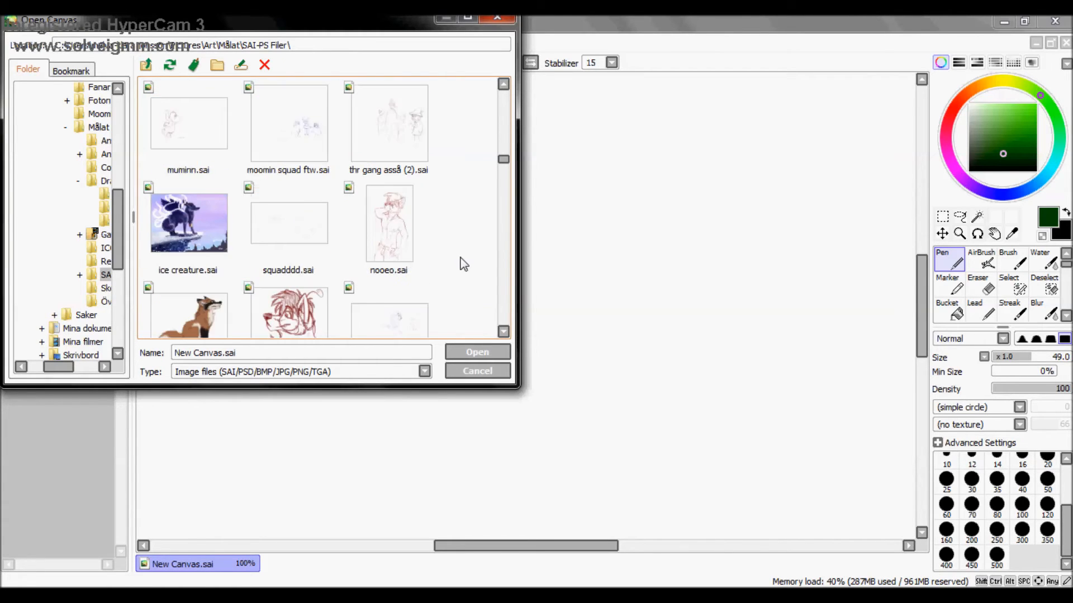
scroll(464, 263, down, 1)
click(190, 134)
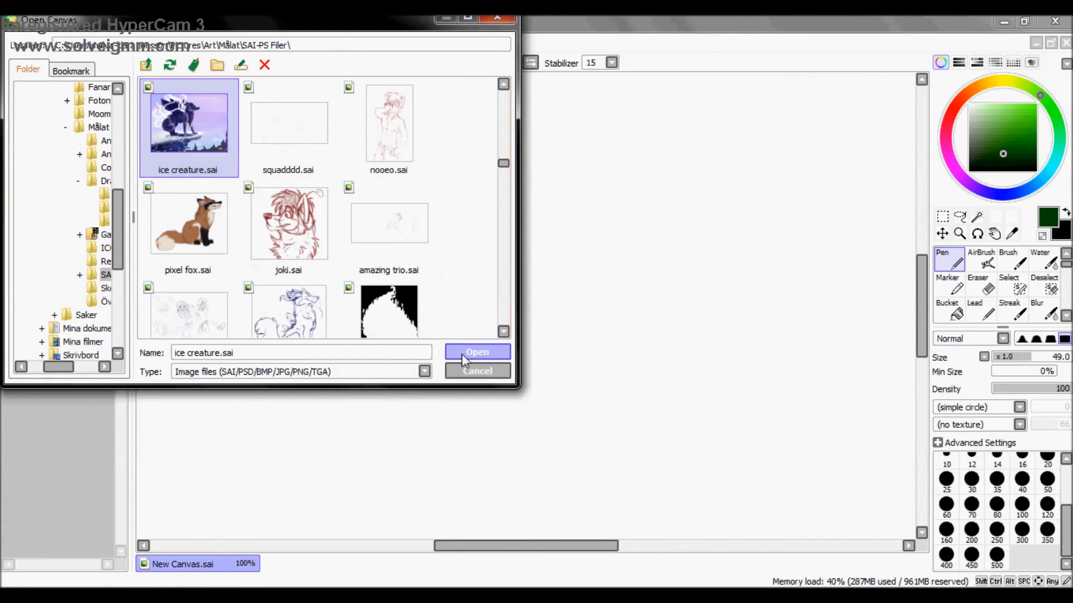
click(484, 356)
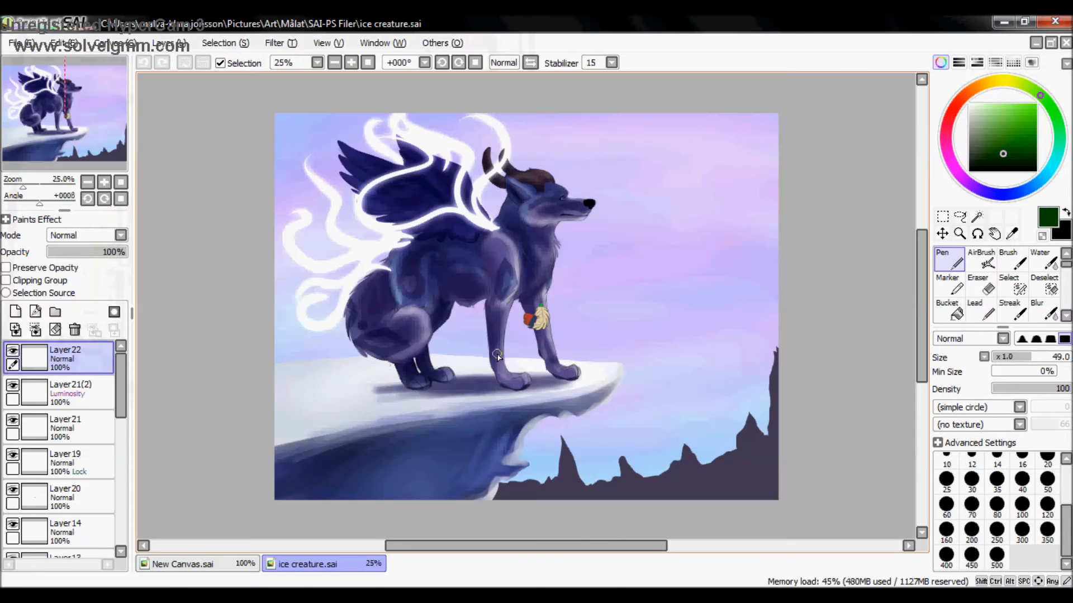
Step: Add a new layer above Layer22 and set its blending mode to Luminosity
click(104, 183)
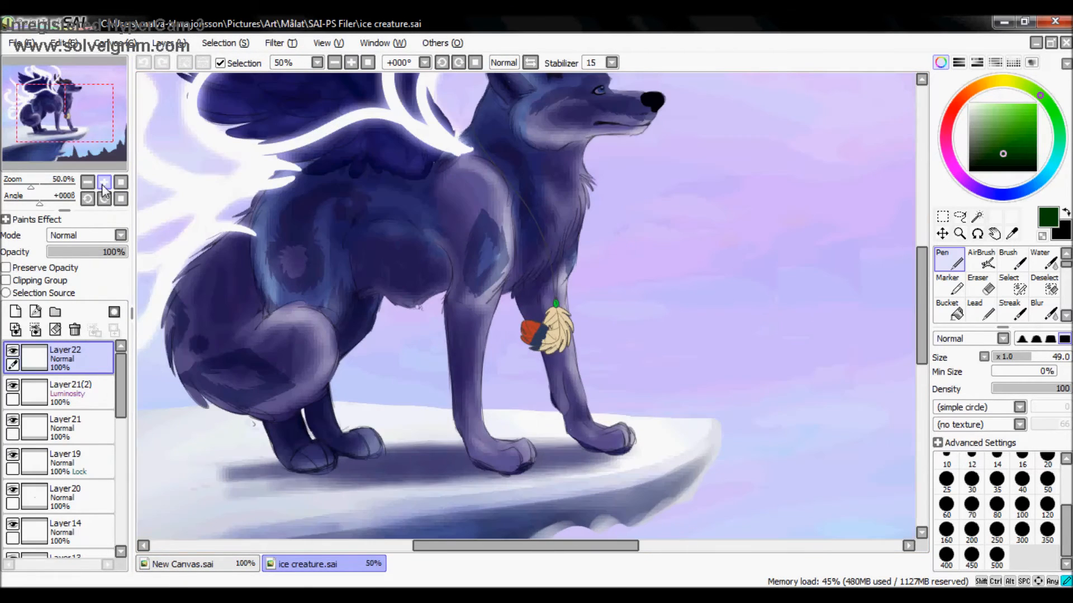
drag(94, 139, 93, 122)
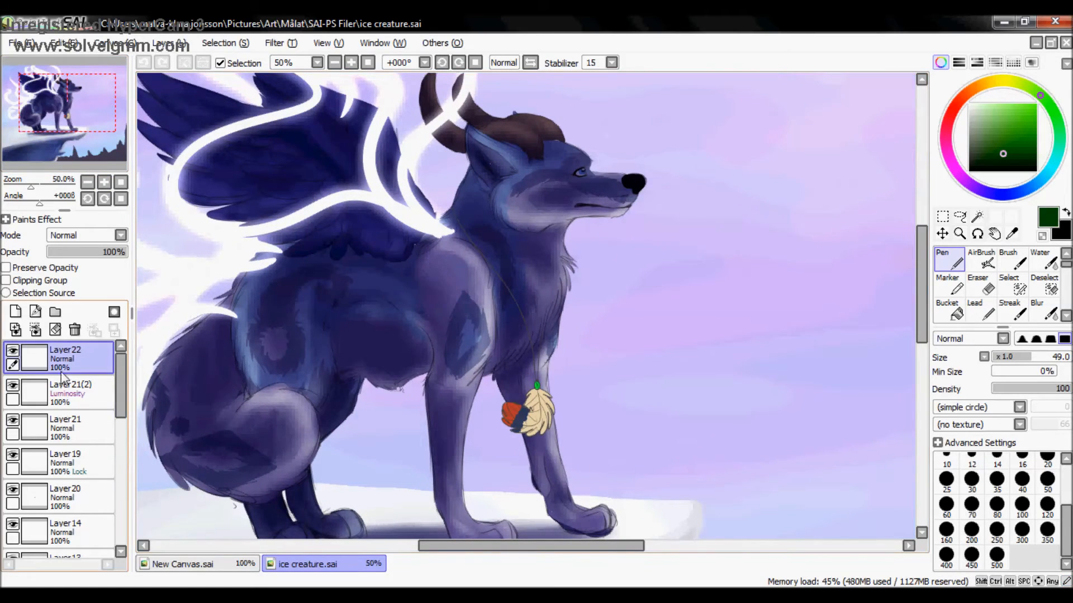
mouse_move(119, 386)
mouse_down()
mouse_move(129, 446)
mouse_move(109, 507)
mouse_move(121, 357)
mouse_up()
click(15, 312)
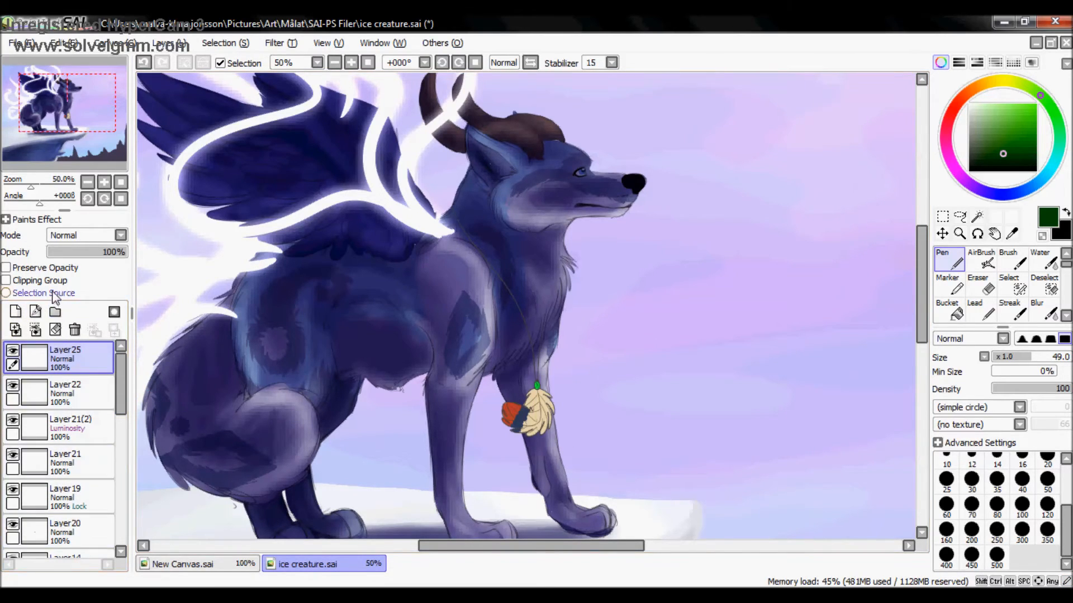
click(85, 238)
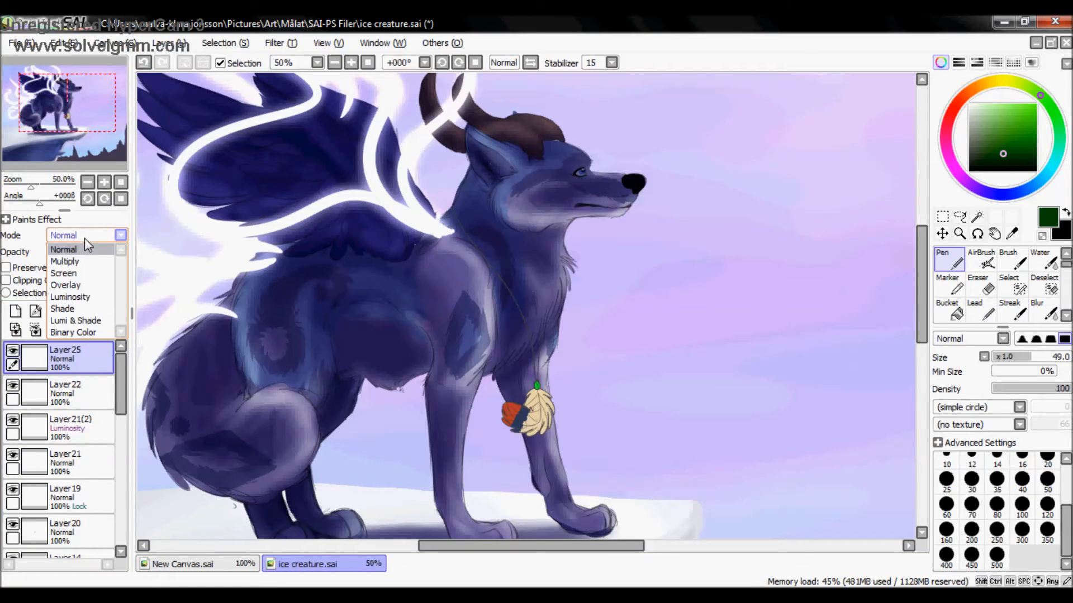
click(89, 294)
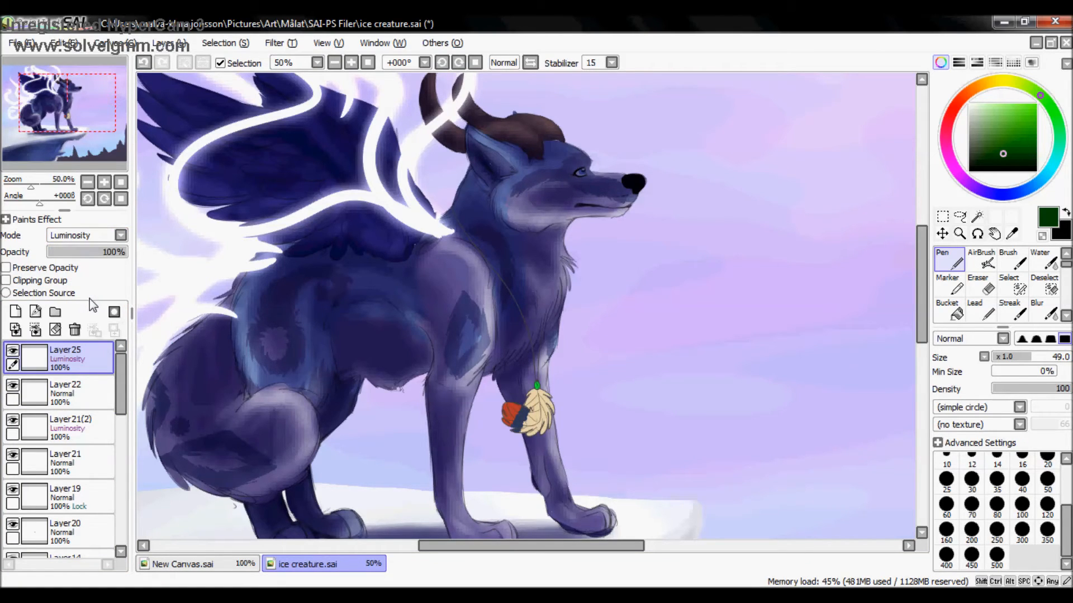
Step: Paint bright green over the creature's face and the front of its chest on Layer25 with the AirBrush at size 100
click(1036, 104)
click(981, 260)
click(1039, 360)
click(1022, 505)
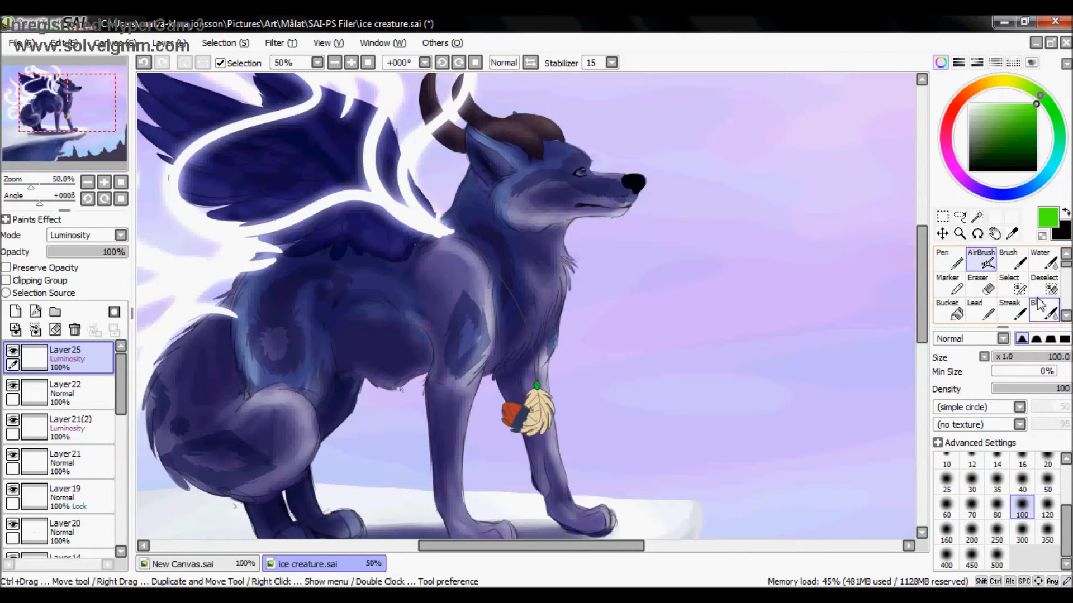
mouse_move(577, 228)
mouse_down()
mouse_move(572, 266)
mouse_move(568, 235)
mouse_move(564, 258)
mouse_move(576, 281)
mouse_move(563, 271)
mouse_move(567, 326)
mouse_move(560, 283)
mouse_move(548, 350)
mouse_move(574, 219)
mouse_move(617, 218)
mouse_move(642, 196)
mouse_move(599, 224)
mouse_move(550, 223)
mouse_move(535, 196)
mouse_move(574, 145)
mouse_move(549, 136)
mouse_move(617, 165)
mouse_up()
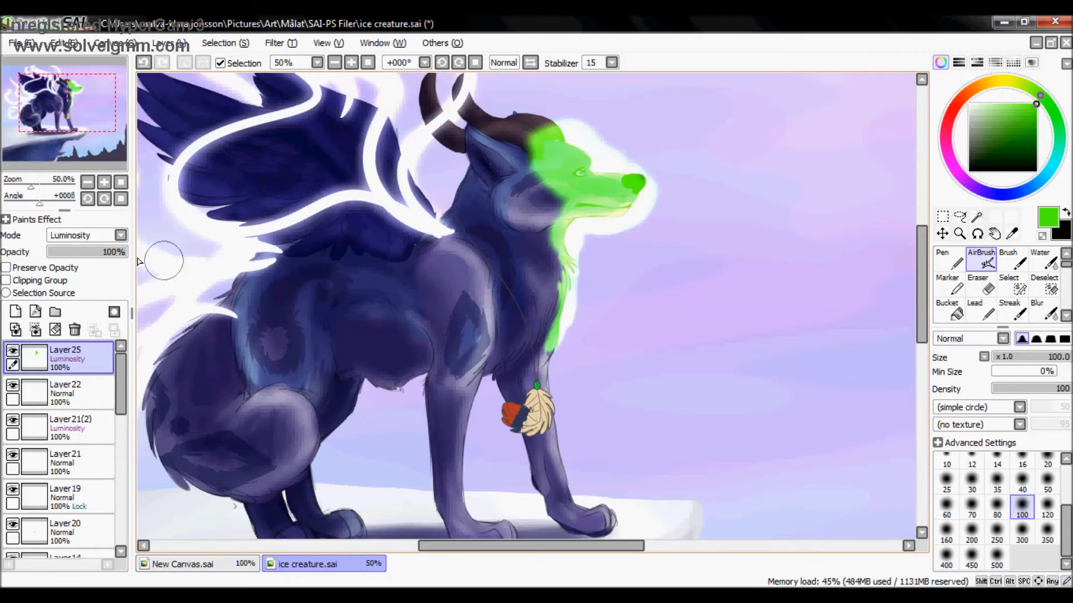
Step: Change Layer25's blending mode to Normal and on to Multiply, and extend the green airbrushing over the creature's cheek
click(107, 236)
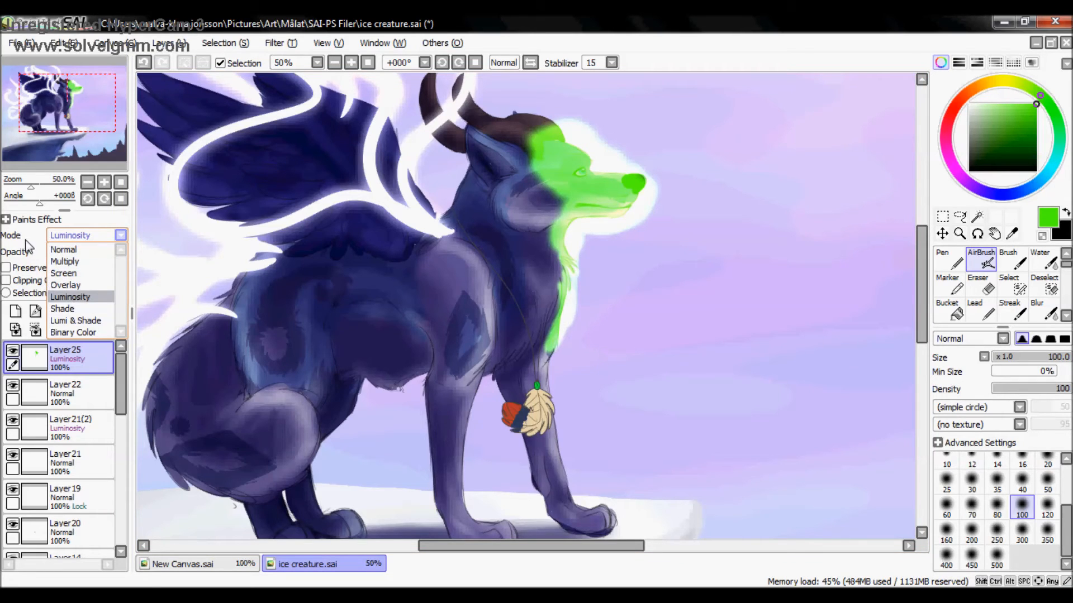
click(81, 250)
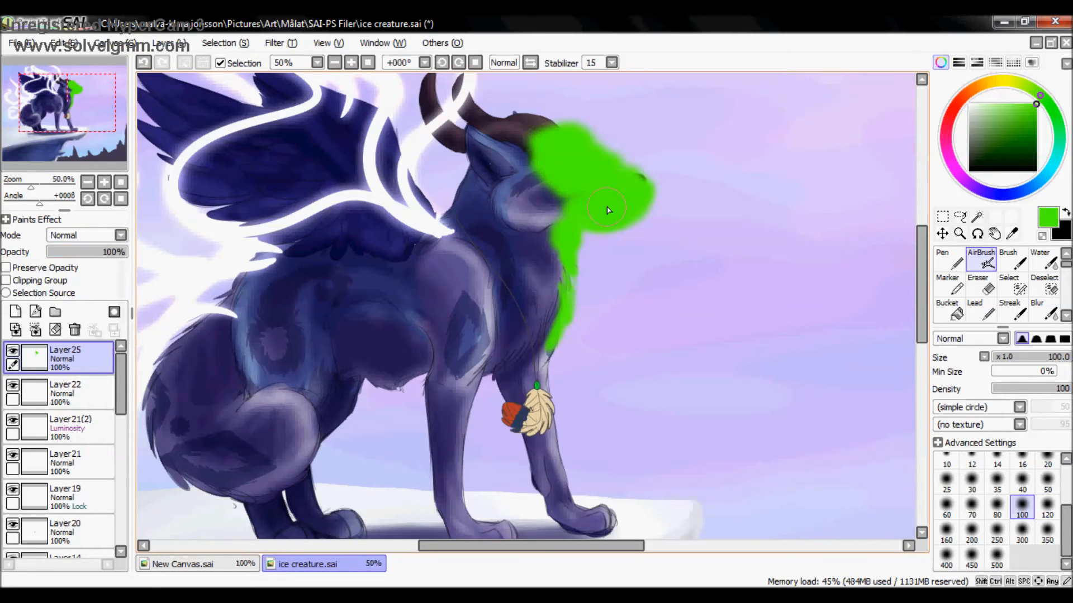
click(92, 237)
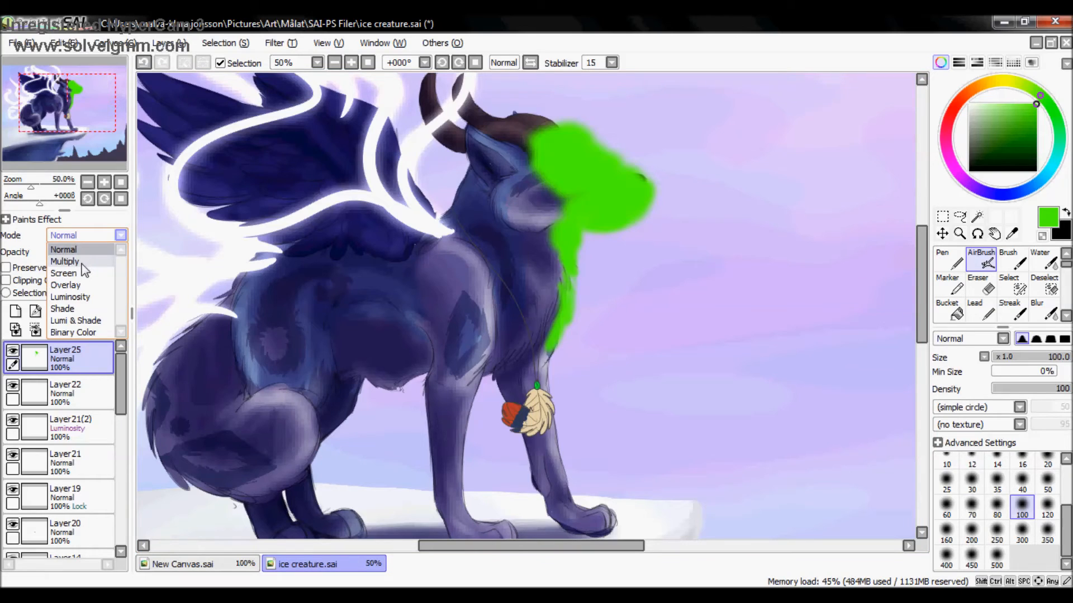
click(81, 262)
drag(516, 213, 512, 214)
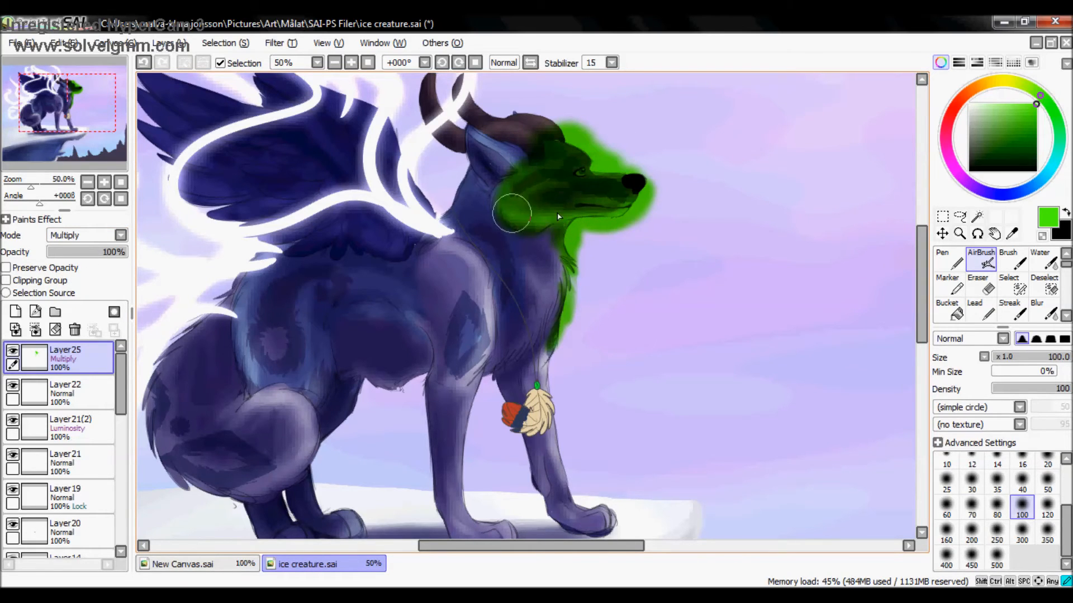
Step: Set Layer25's blending mode to Screen and airbrush green over the creature's hair and ear
click(86, 239)
click(87, 273)
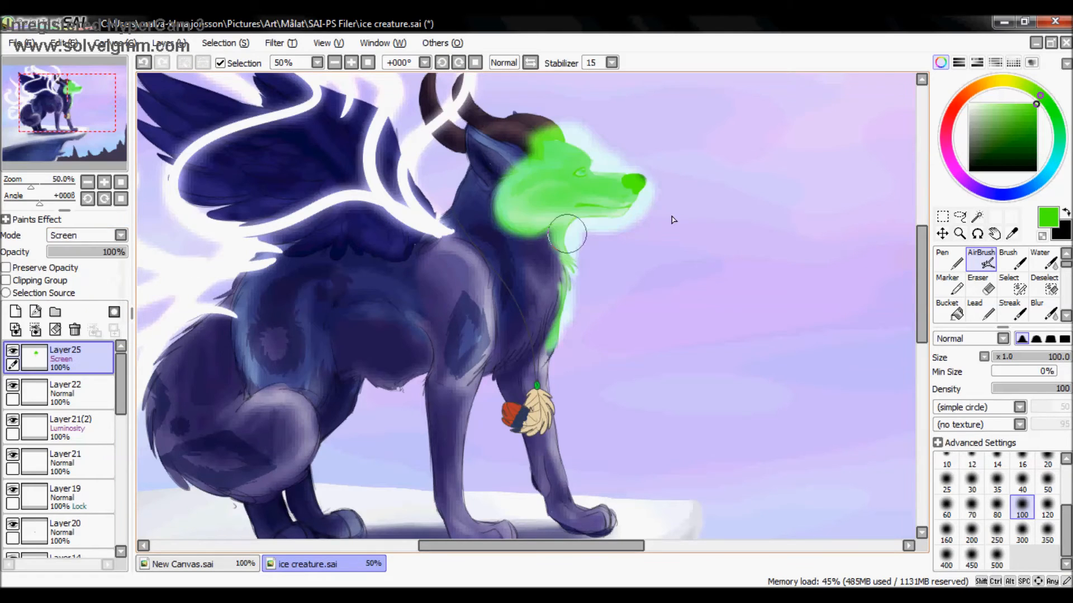
mouse_move(528, 178)
mouse_down()
mouse_move(539, 141)
mouse_move(518, 138)
mouse_move(544, 130)
mouse_move(513, 152)
mouse_move(583, 159)
mouse_move(485, 139)
mouse_move(537, 126)
mouse_move(475, 139)
mouse_up()
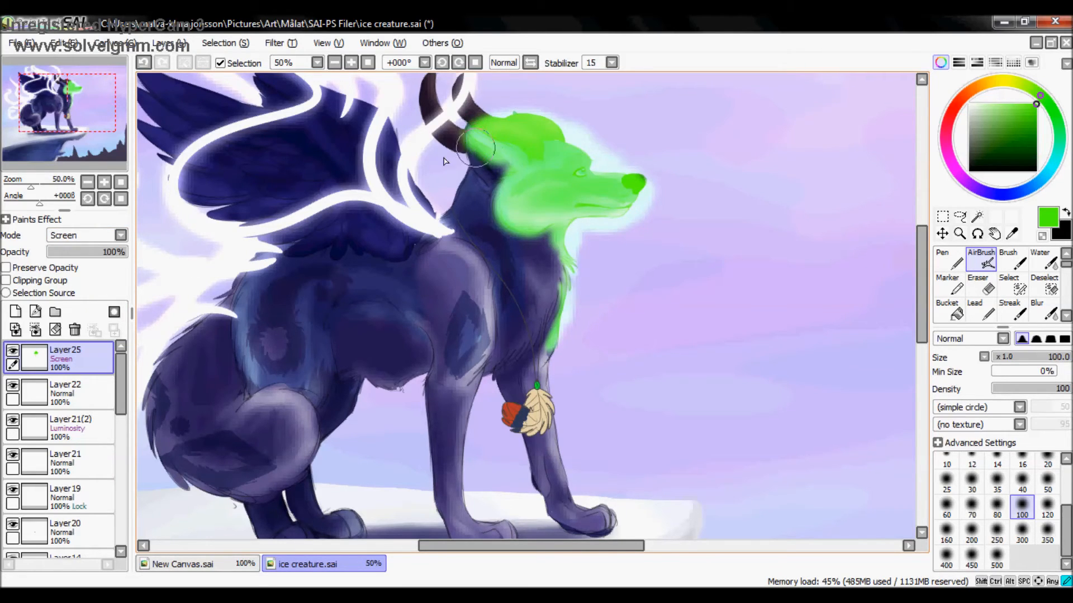
Step: Switch Layer25 to Luminosity and on to Overlay, and airbrush green over the creature's neck, horns and upper back
click(103, 240)
click(78, 232)
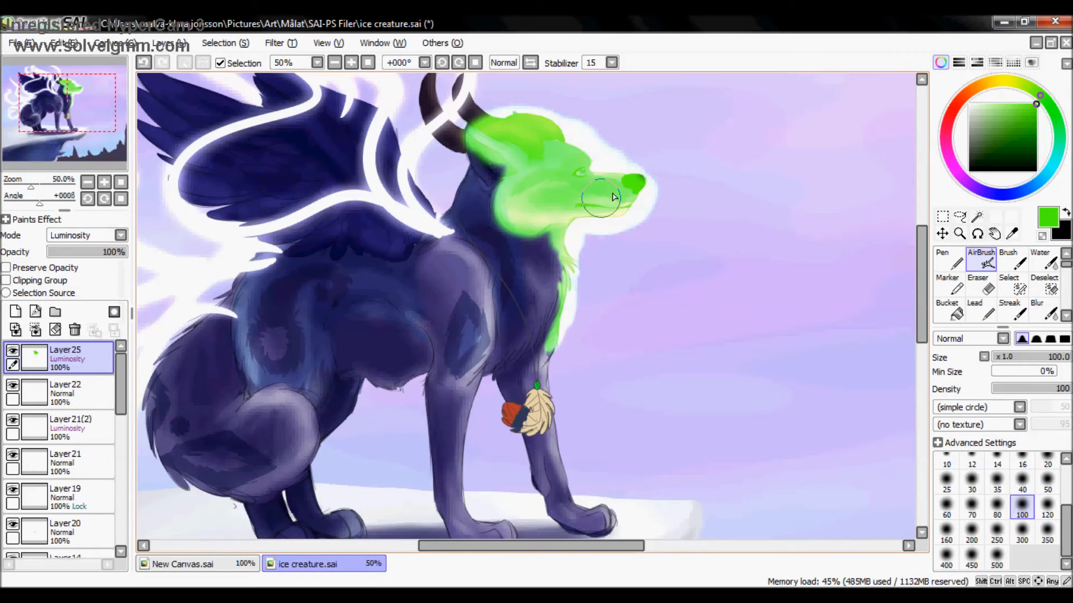
click(115, 235)
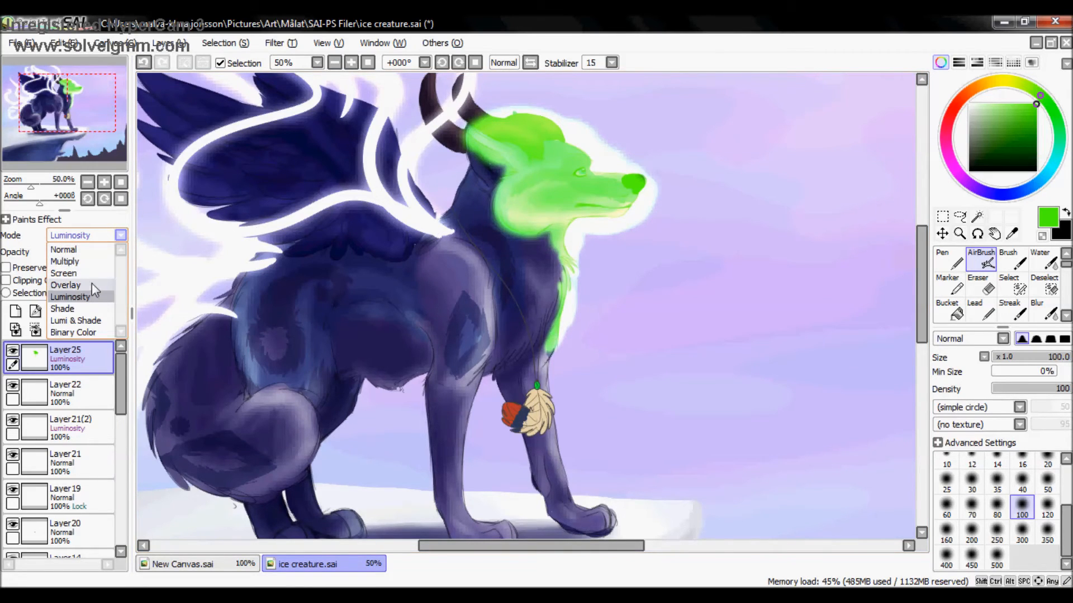
click(93, 285)
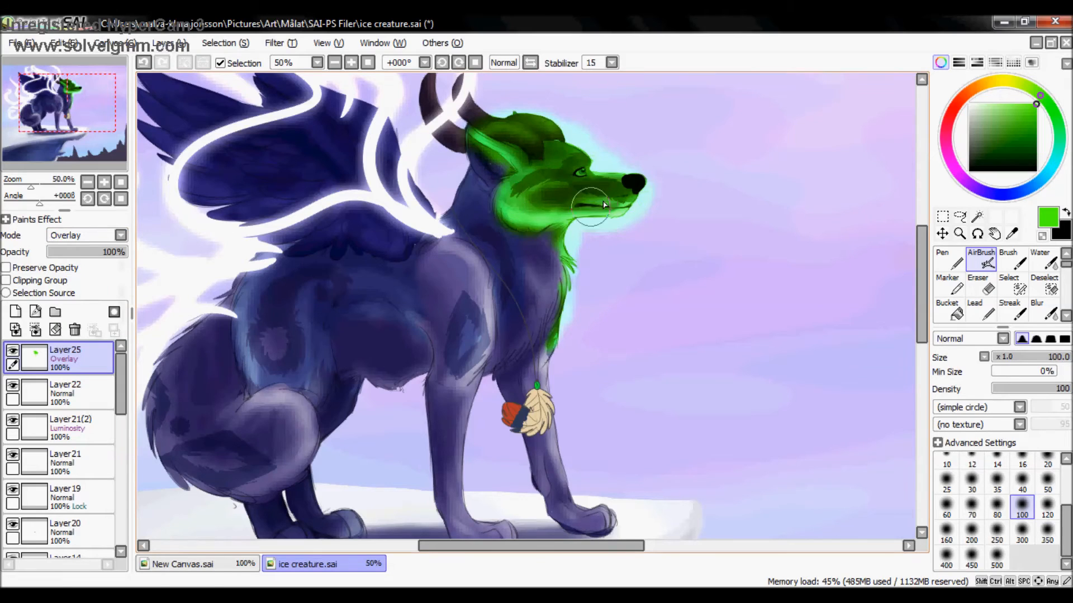
mouse_move(474, 289)
mouse_down()
mouse_move(481, 262)
mouse_move(470, 279)
mouse_move(503, 302)
mouse_move(555, 212)
mouse_move(531, 335)
mouse_up()
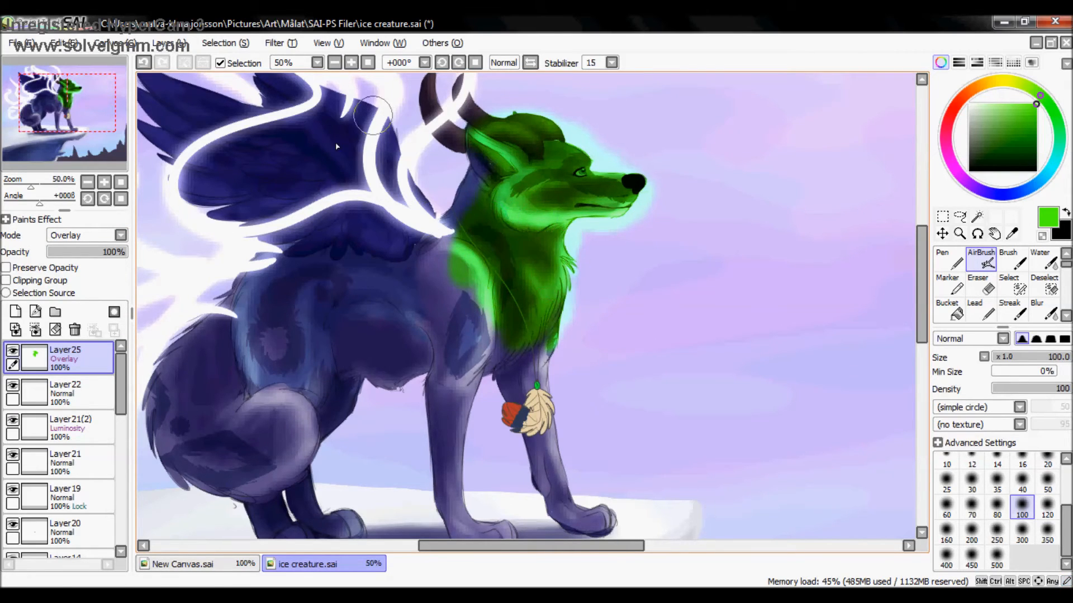
mouse_move(505, 128)
mouse_down()
mouse_move(458, 101)
mouse_move(442, 128)
mouse_move(447, 234)
mouse_move(419, 273)
mouse_move(380, 246)
mouse_move(374, 296)
mouse_up()
Step: Set Layer25's blending mode to Shade and erase the green just below the creature's jaw
click(107, 235)
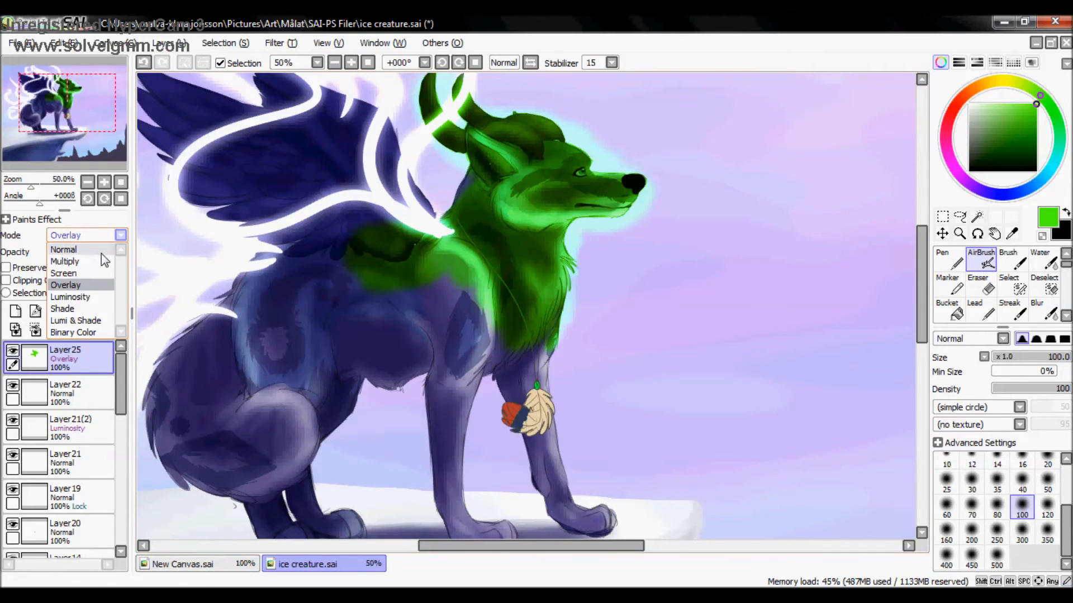
click(88, 310)
key(e)
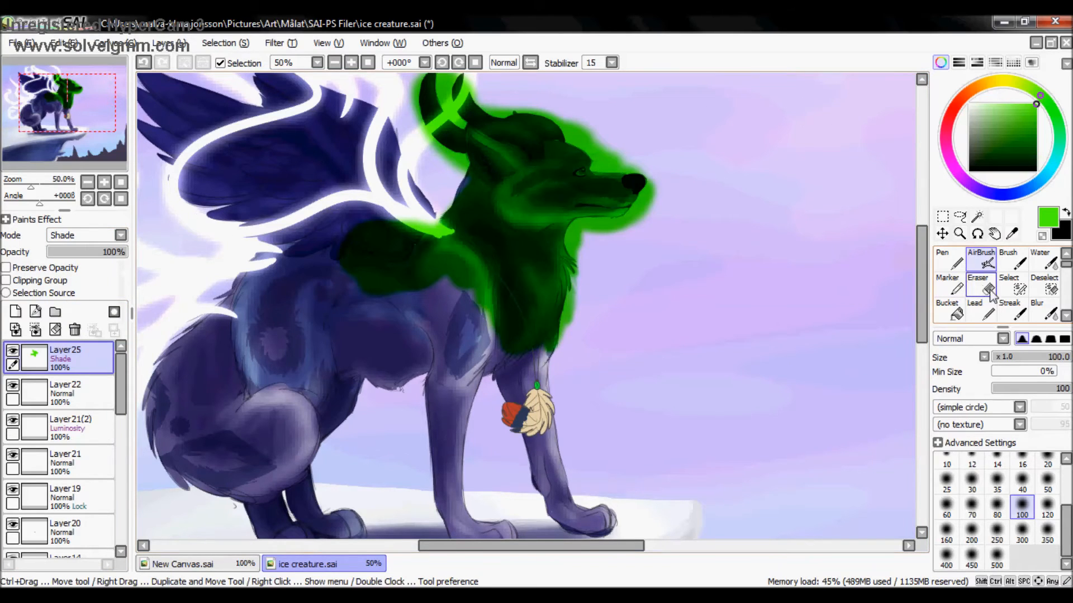
drag(583, 248, 557, 229)
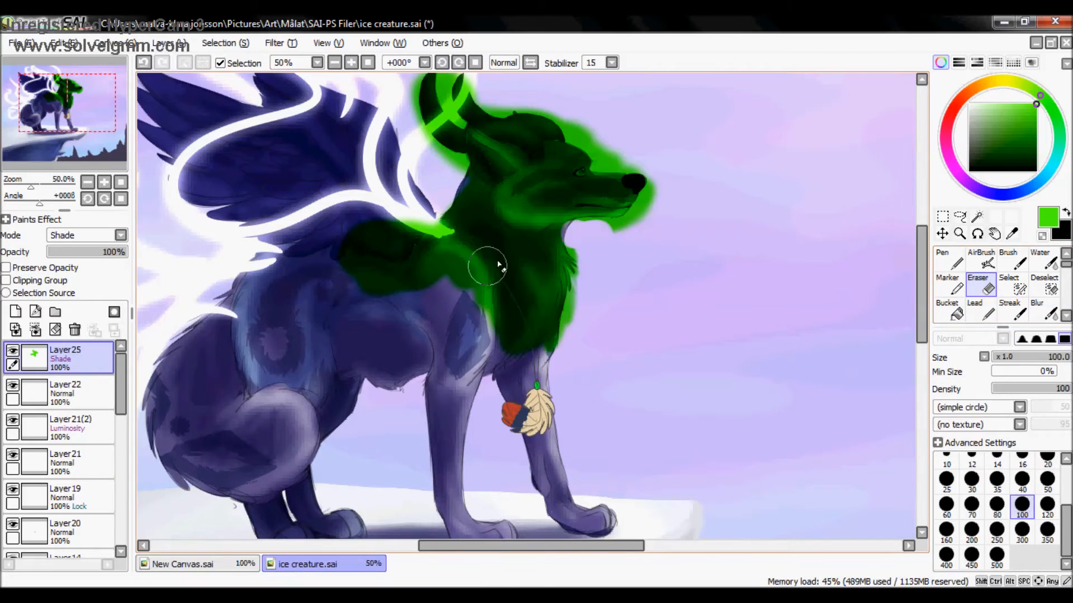
Step: Change Layer25's blending mode to Lumi & Shade and on to Binary Color
click(90, 231)
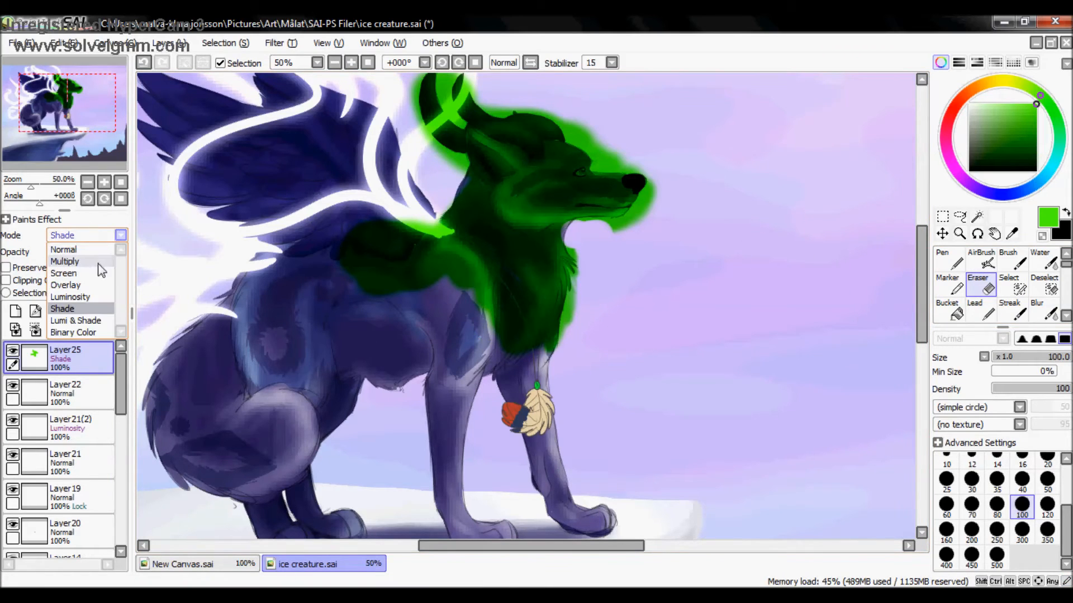
click(97, 330)
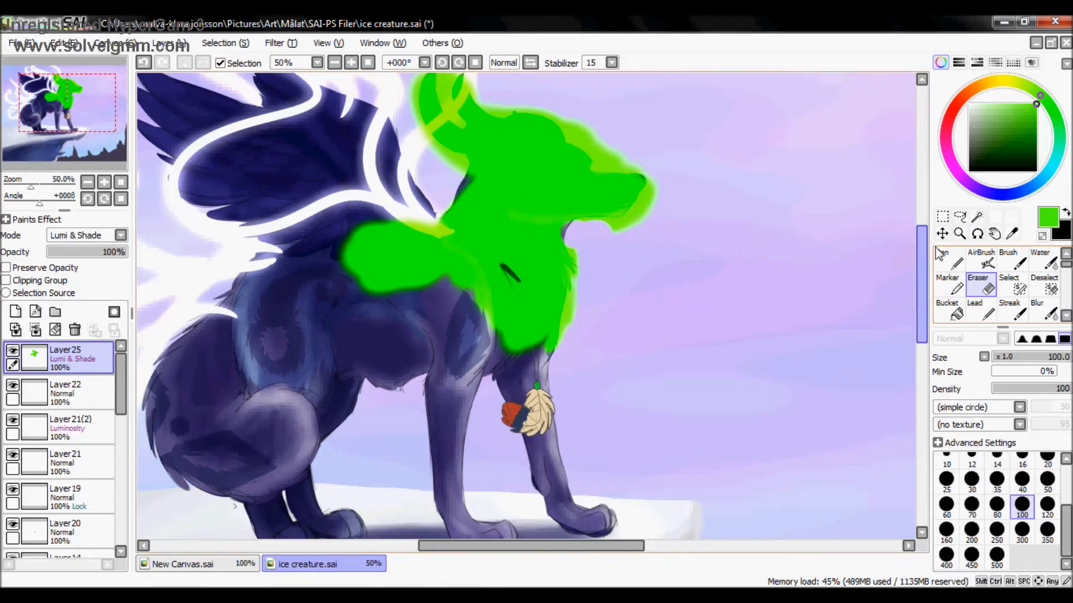
drag(104, 256, 150, 270)
click(105, 238)
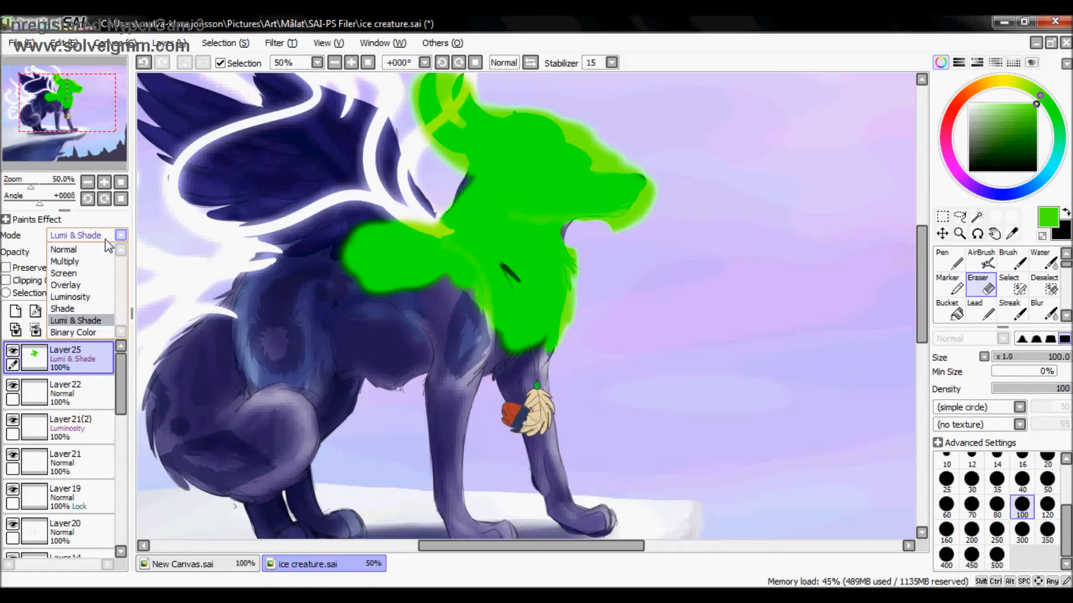
click(98, 334)
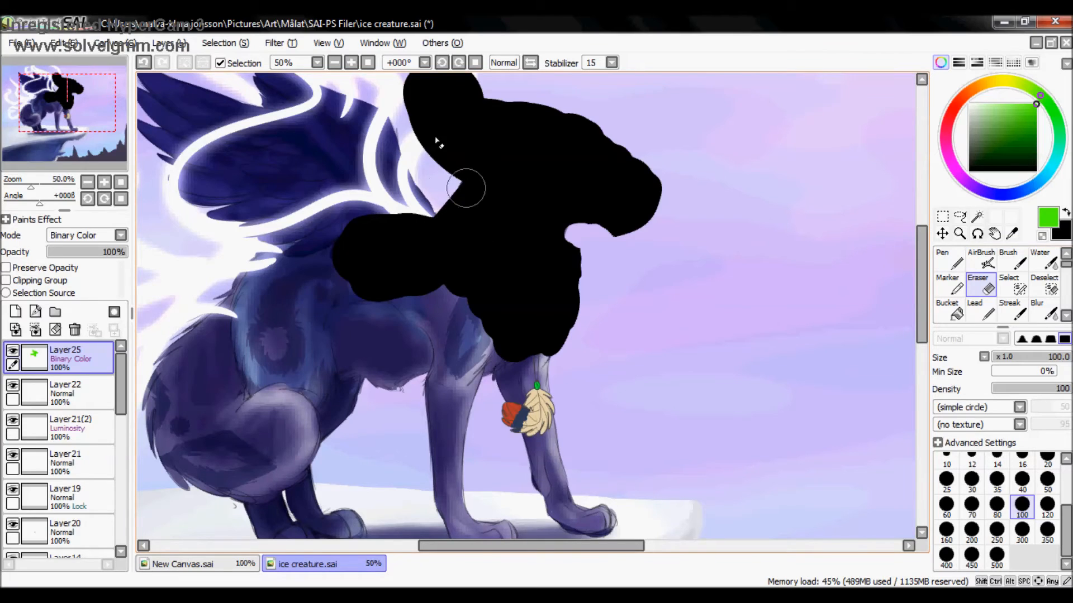
Step: Try strokes near the creature's head with the Binary tool in several colours on the Binary Color layer, undoing each one
click(104, 182)
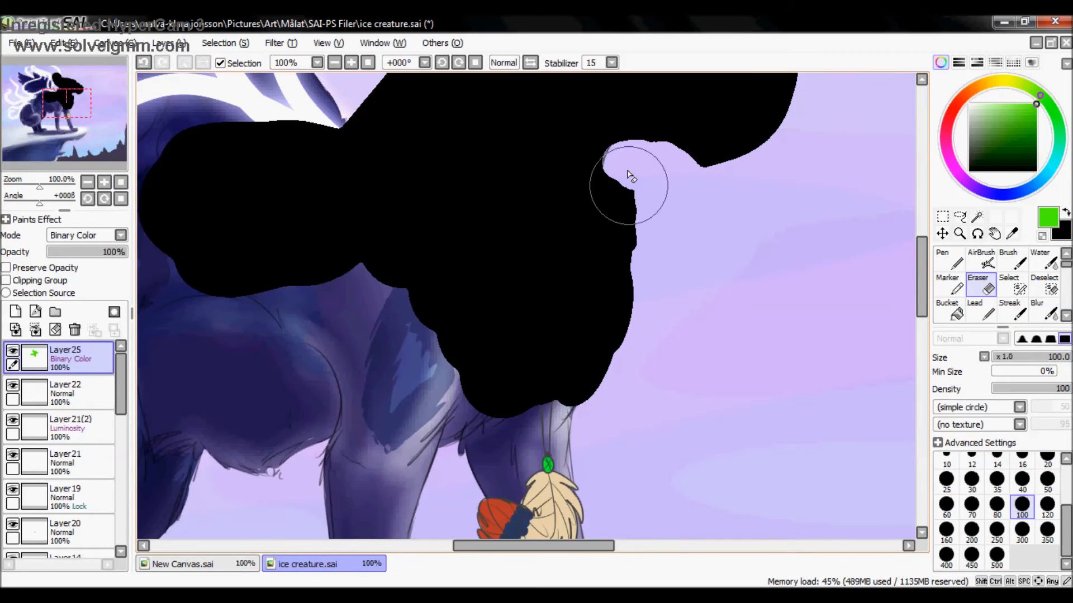
drag(922, 257, 922, 216)
click(1066, 316)
click(1066, 316)
click(949, 313)
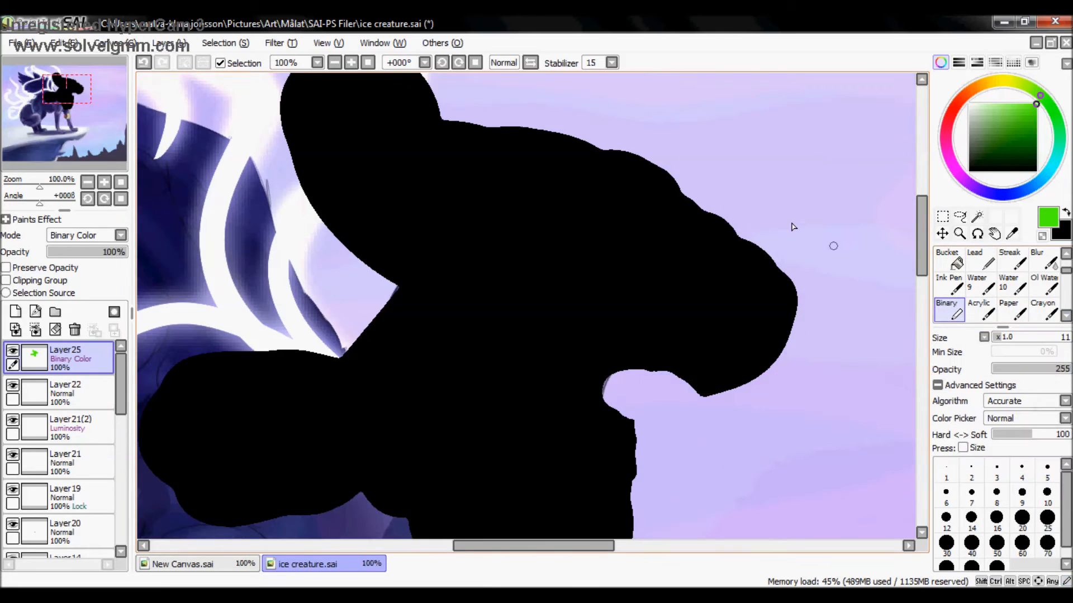
key(ctrl+z)
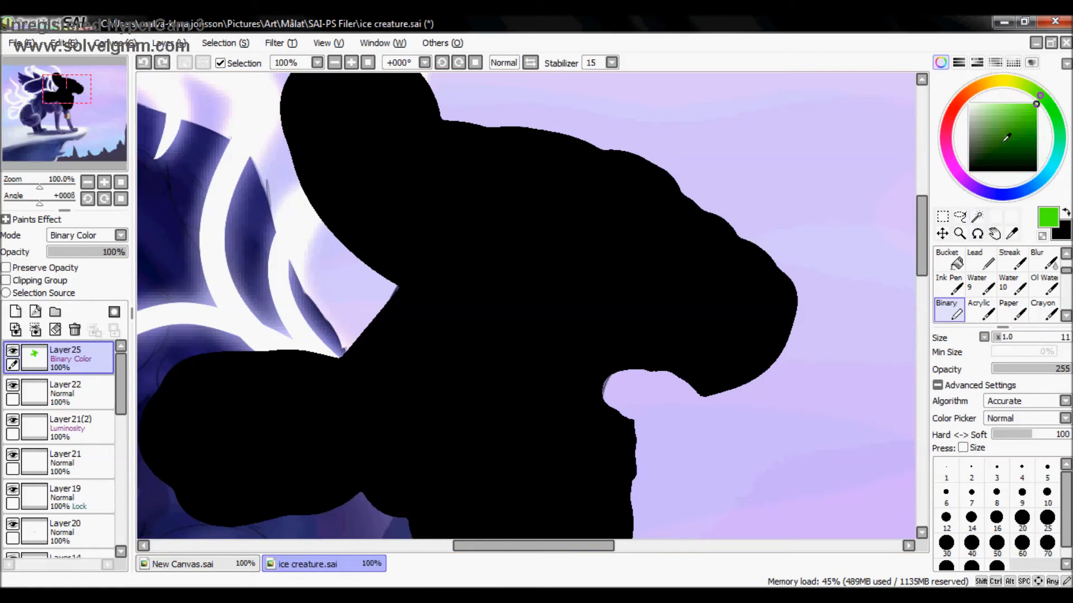
click(970, 104)
mouse_move(759, 187)
mouse_down()
mouse_move(713, 218)
mouse_move(785, 159)
mouse_up()
key(ctrl+z)
mouse_move(716, 187)
mouse_down()
mouse_move(715, 173)
mouse_move(601, 148)
mouse_up()
key(ctrl+z)
key(x)
mouse_move(759, 223)
mouse_down()
mouse_move(673, 178)
mouse_move(756, 95)
mouse_up()
key(ctrl+z)
Step: Try a black Pen stroke near the creature's head on the Binary Color layer and undo it
click(87, 182)
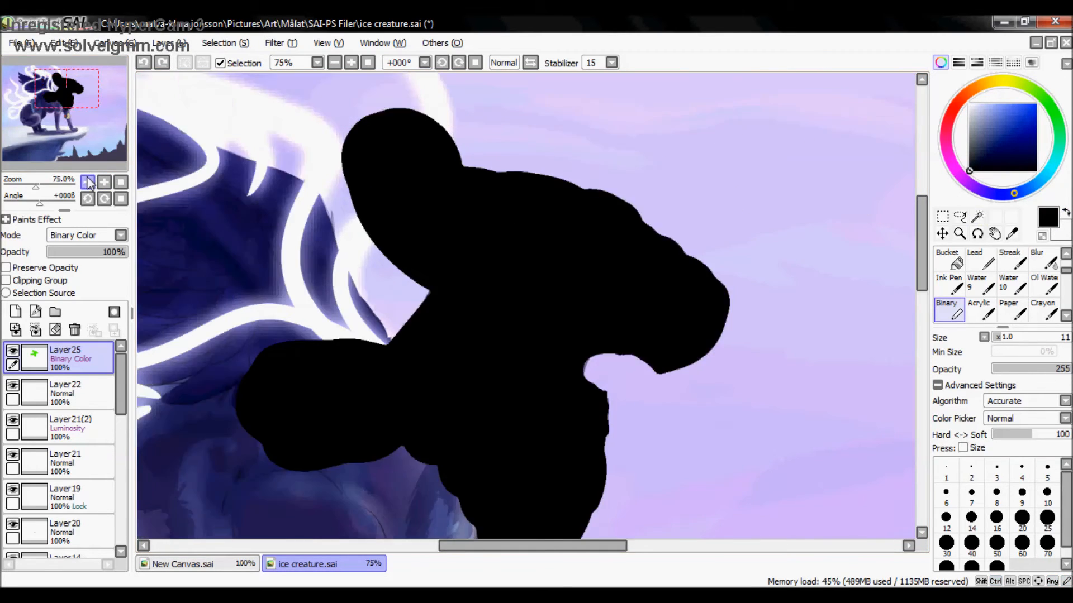
click(87, 182)
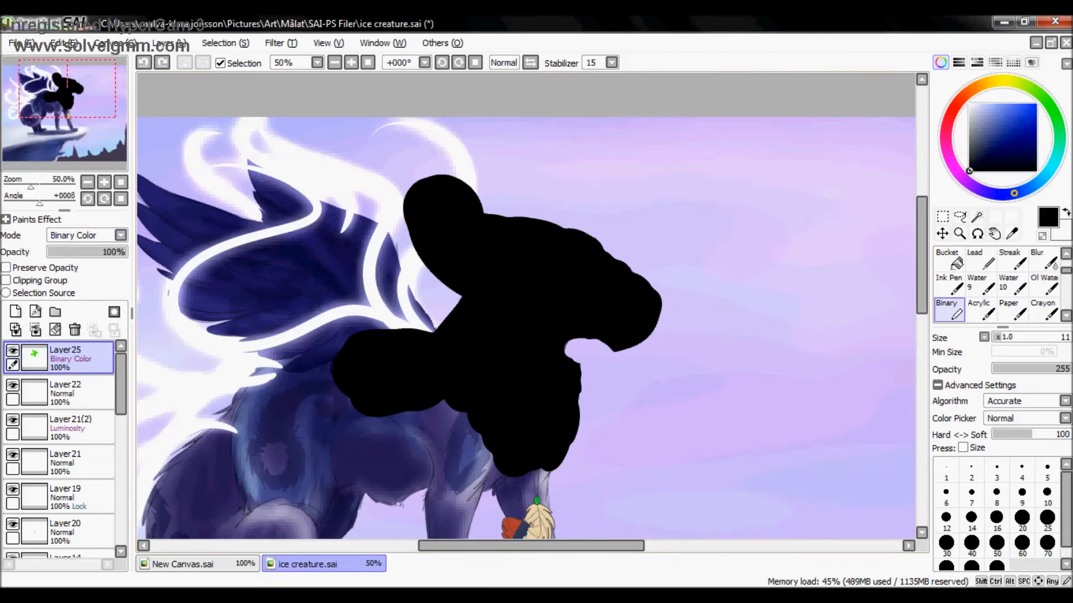
drag(1069, 273, 1068, 264)
click(949, 260)
drag(717, 232, 592, 292)
key(ctrl+z)
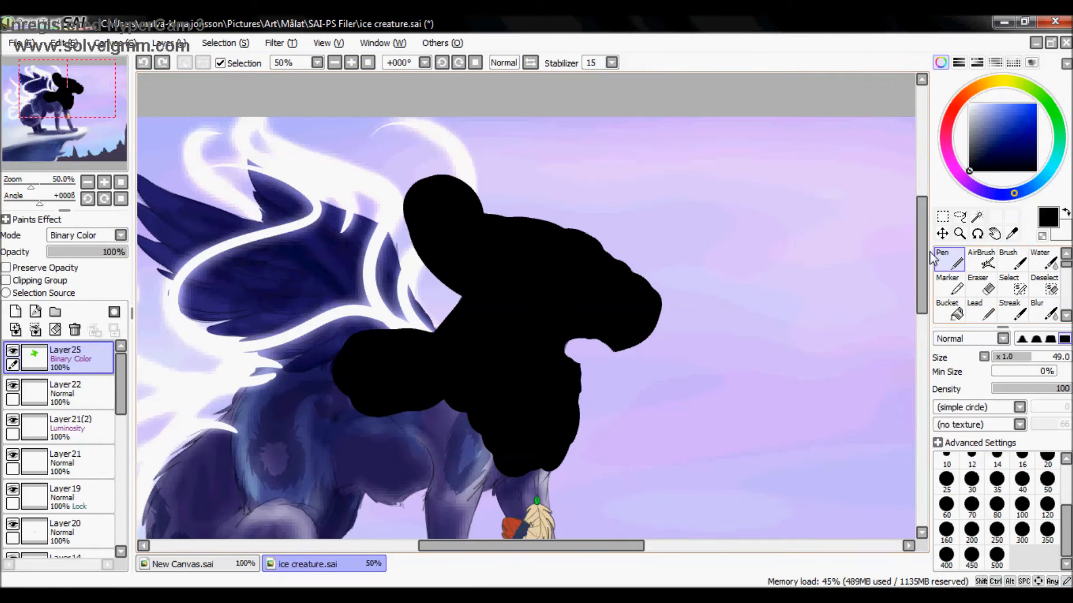
Step: Return Layer25 to Normal blending mode and delete the layer
drag(922, 266, 922, 285)
click(94, 234)
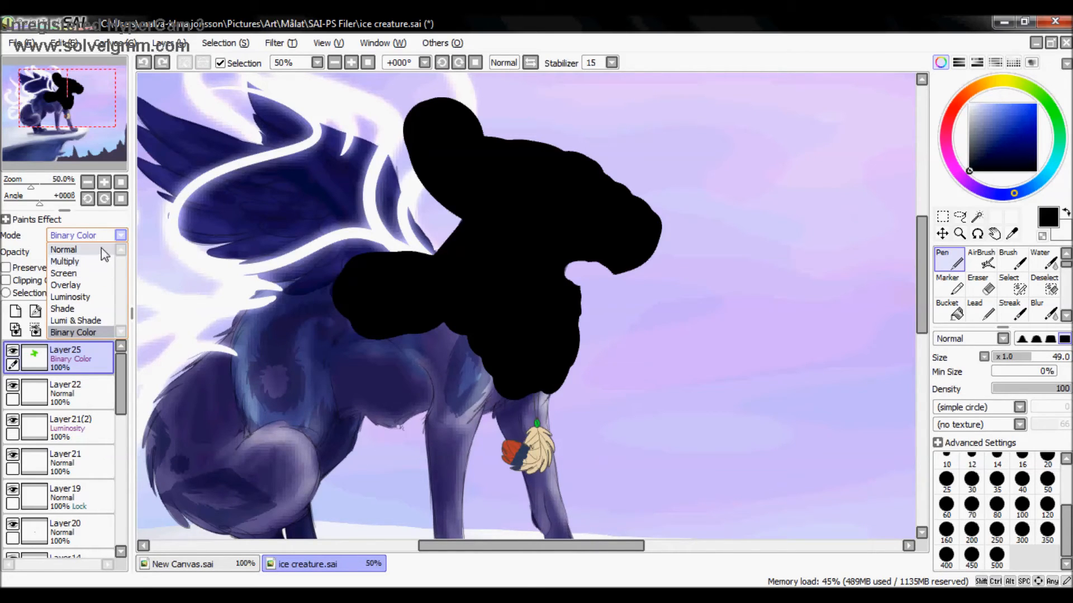
click(94, 249)
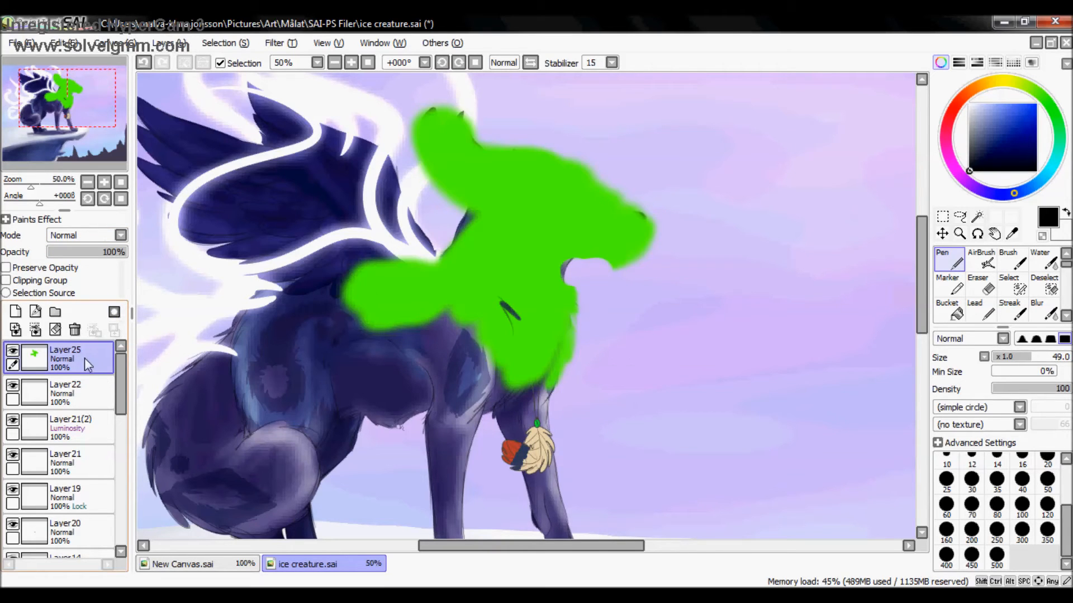
click(75, 330)
drag(923, 257, 923, 279)
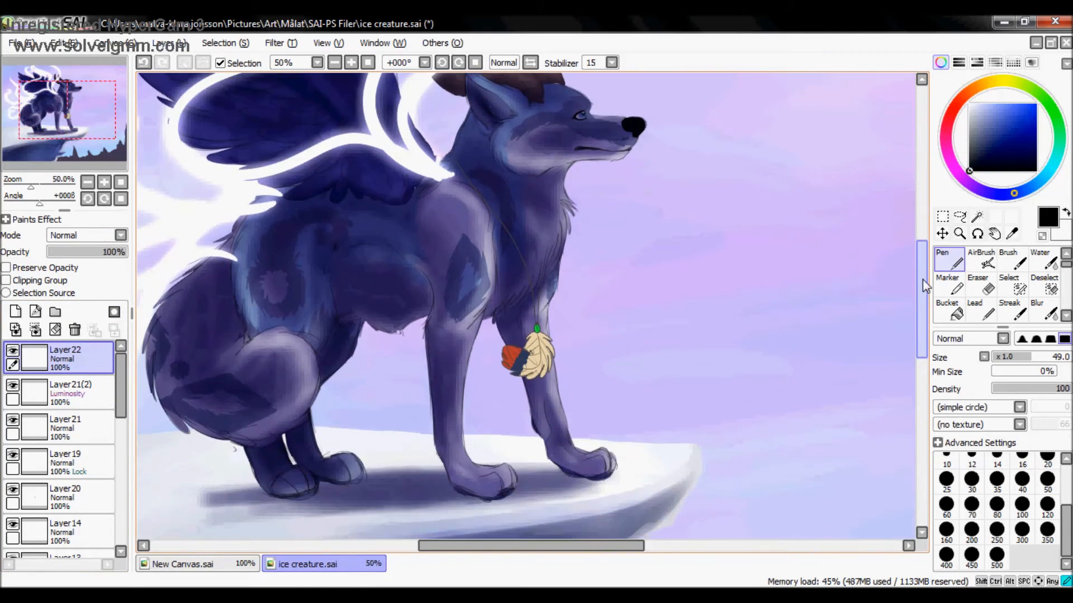
Step: Add a new layer above Layer22 and fill it with saturated blue using the Bucket tool
click(121, 182)
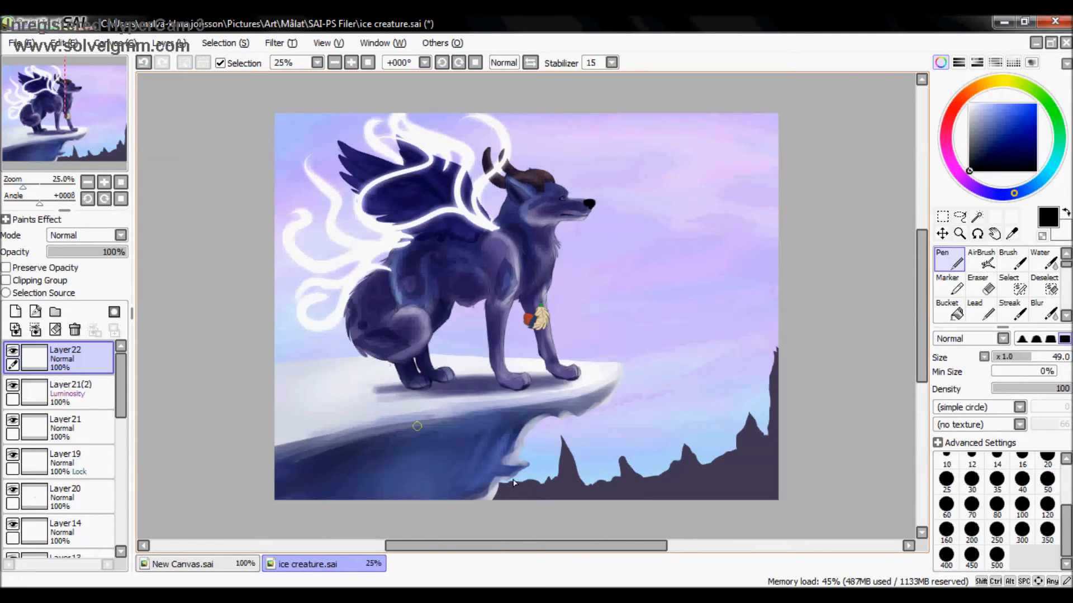
click(15, 312)
click(949, 312)
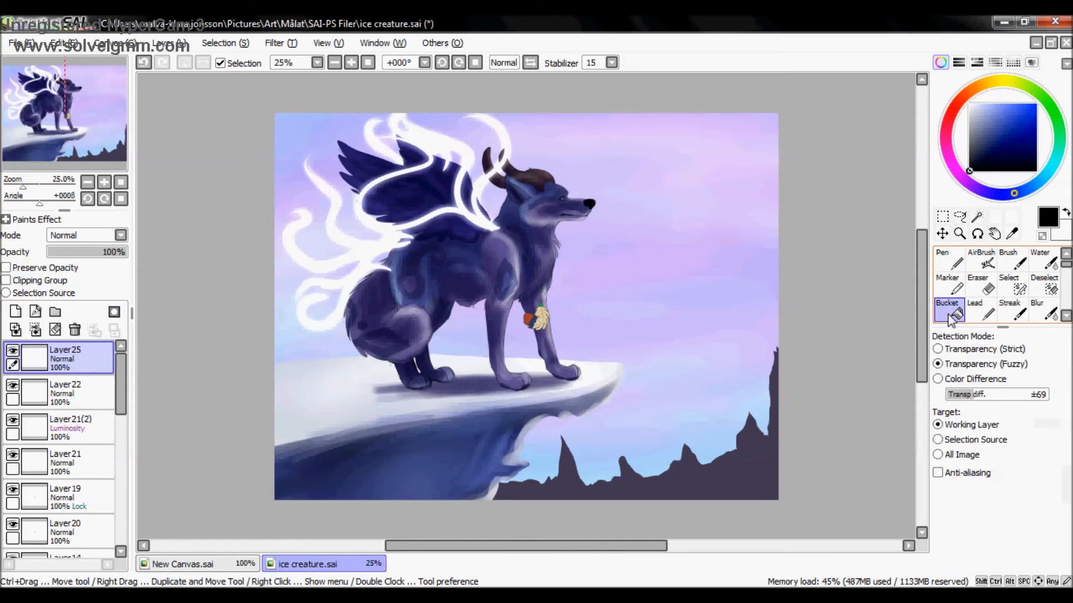
click(1035, 103)
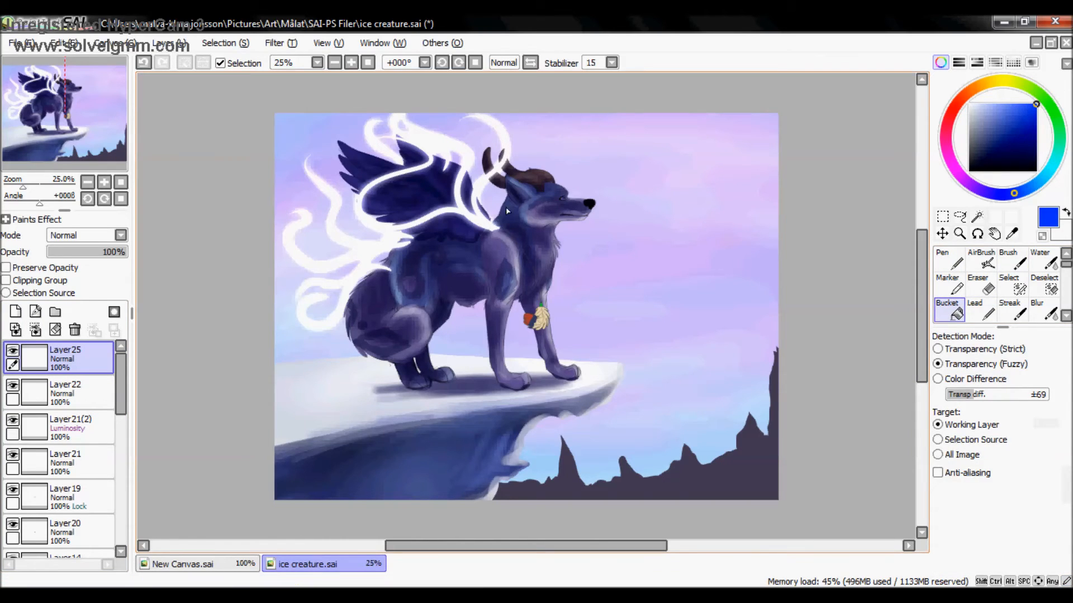
click(457, 254)
Step: Set the blue layer's blending mode to Overlay and lower its opacity to 51%
click(104, 236)
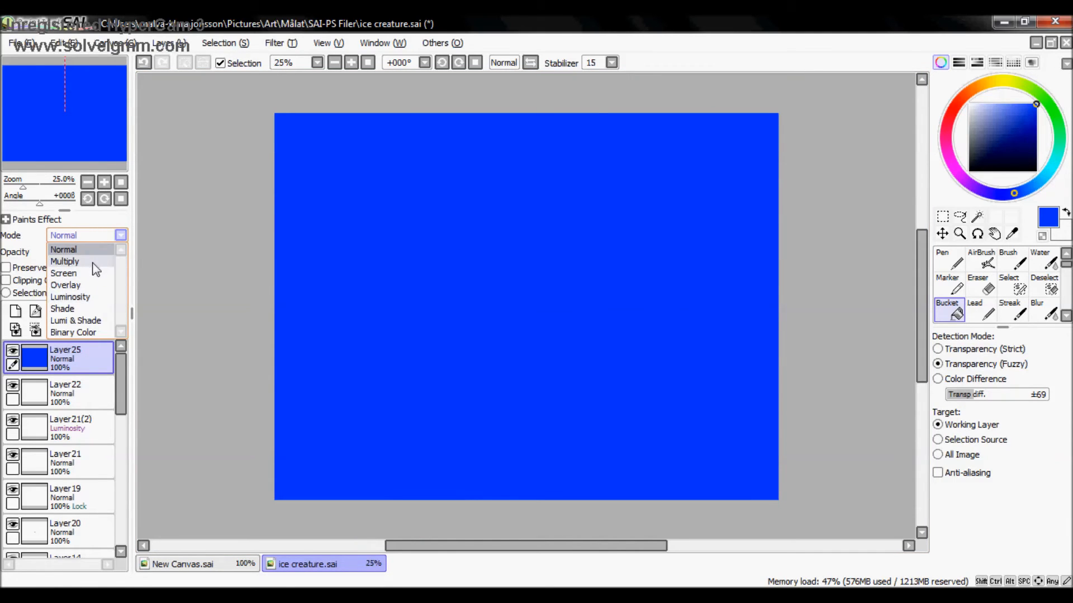
click(83, 287)
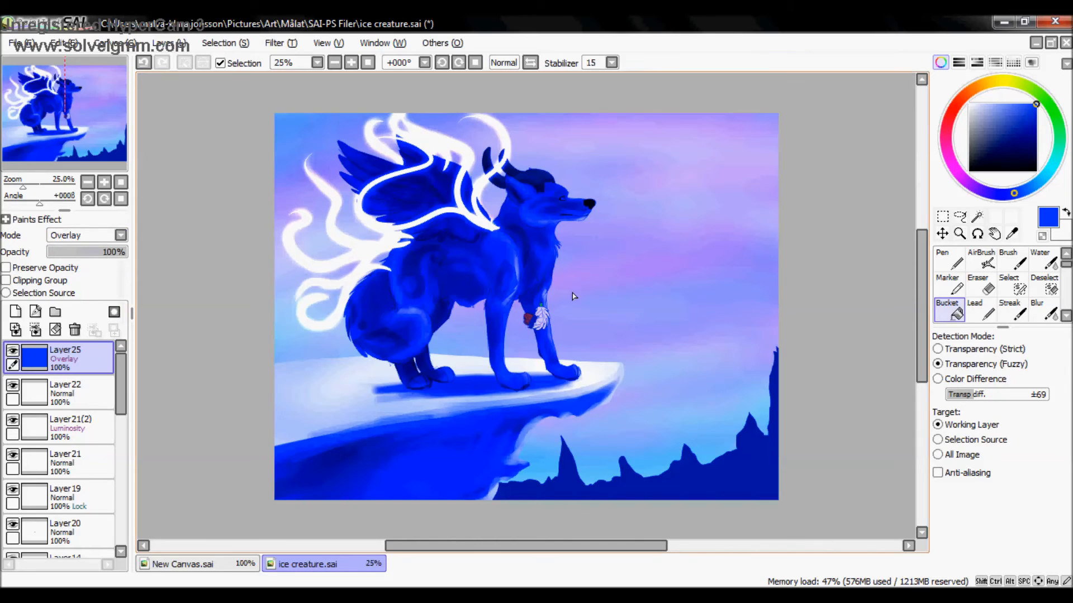
mouse_move(115, 257)
mouse_down()
mouse_move(55, 254)
mouse_move(131, 262)
mouse_move(56, 254)
mouse_move(90, 261)
mouse_up()
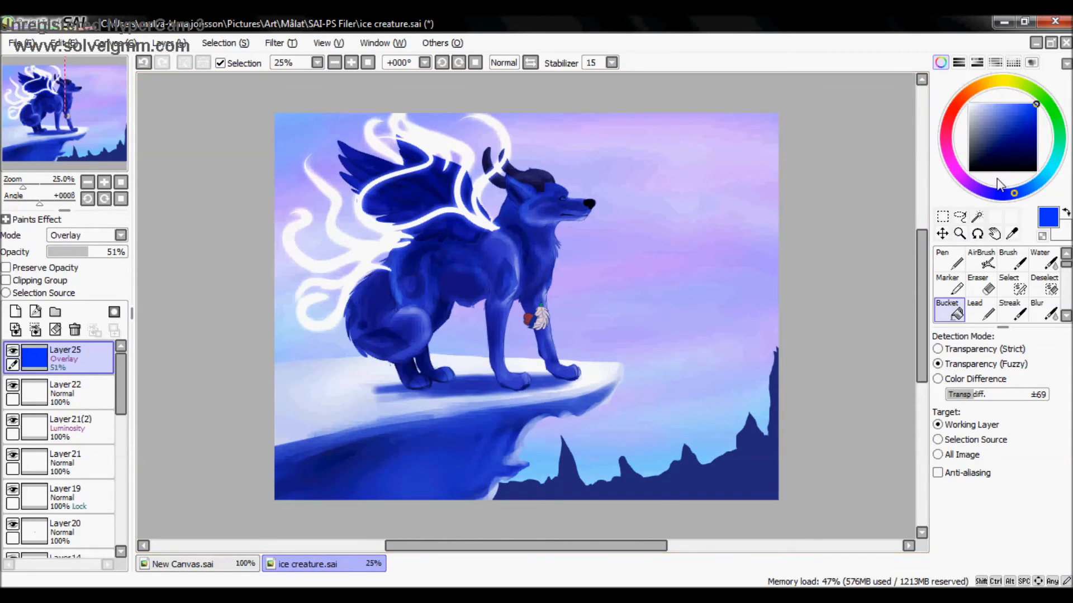
Step: Refill the Overlay layer with green, yellow and orange in turn to compare the tints
click(1041, 100)
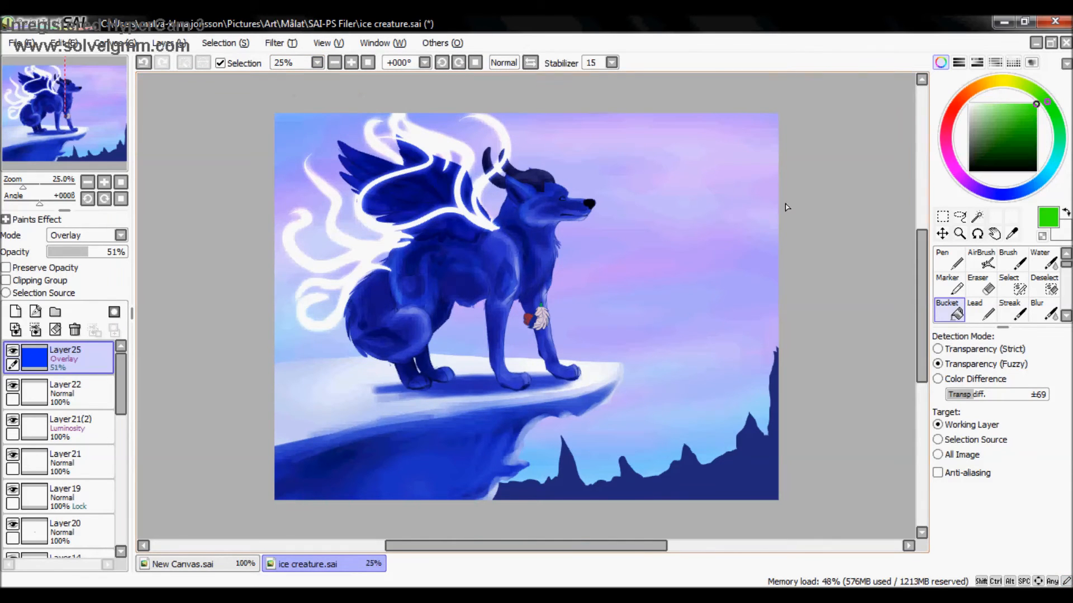
click(637, 250)
click(993, 84)
click(654, 238)
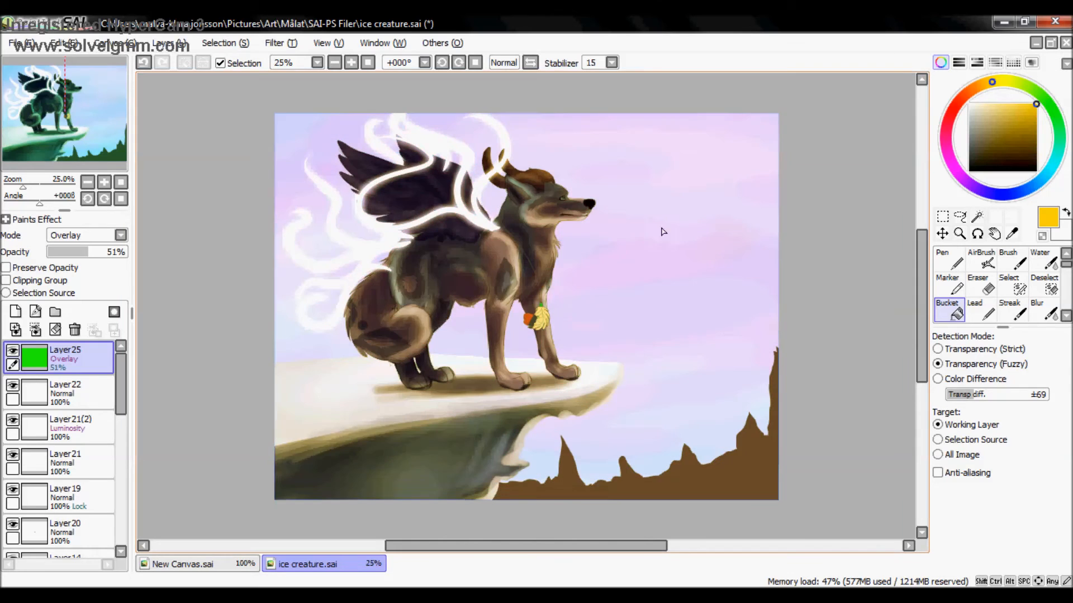
click(968, 93)
click(695, 209)
Step: Refill the Overlay layer with red, magenta and violet in turn to compare the tints
click(949, 119)
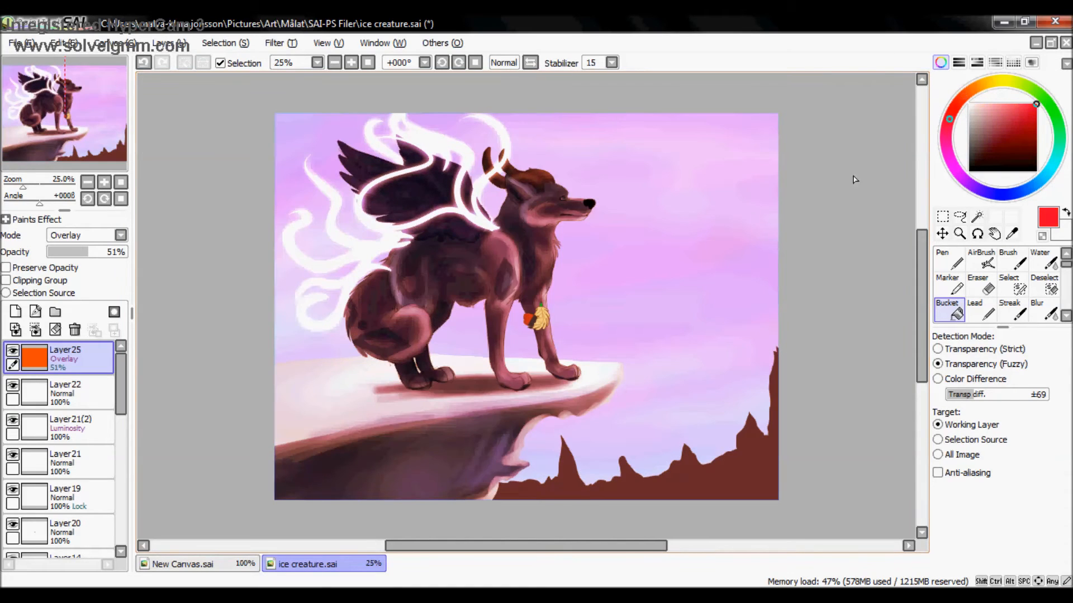
click(732, 258)
click(950, 171)
click(643, 247)
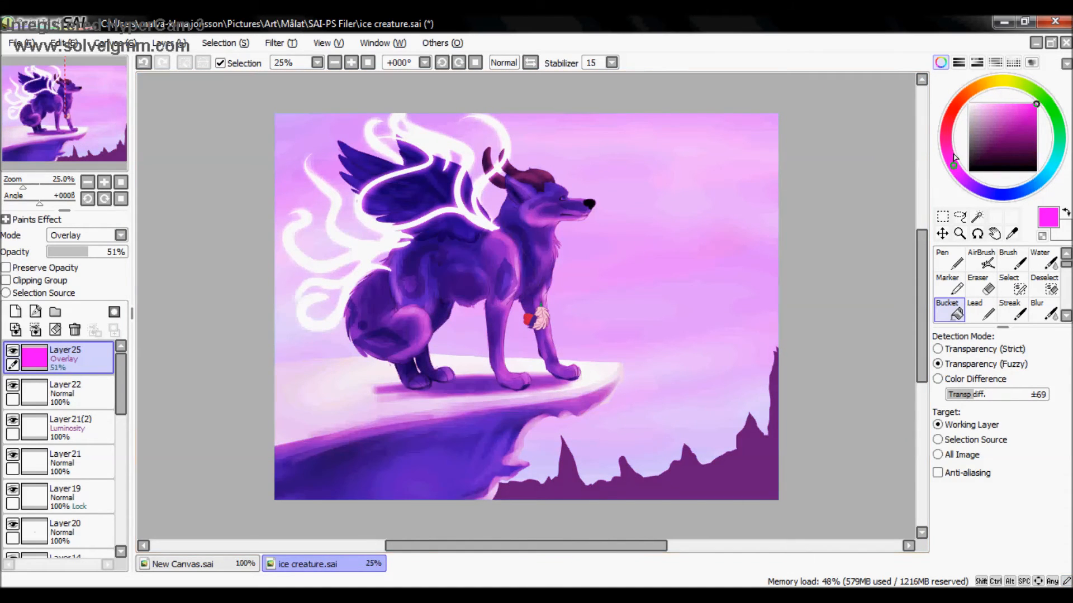
click(983, 192)
click(643, 262)
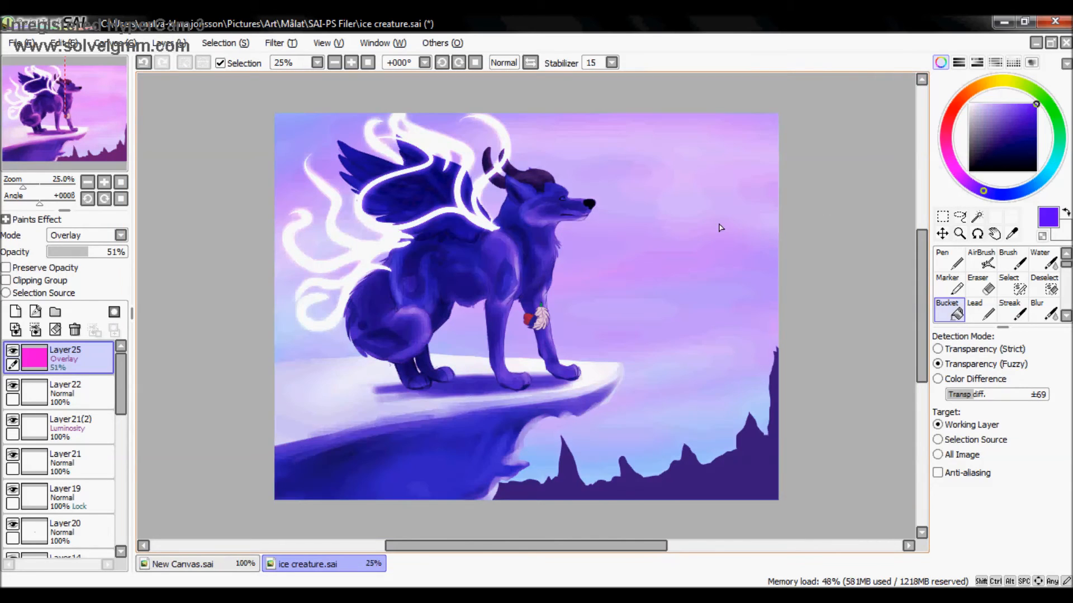
Step: Try a hue shift on the violet Overlay layer with the Hue and Saturation filter, then cancel it
click(283, 47)
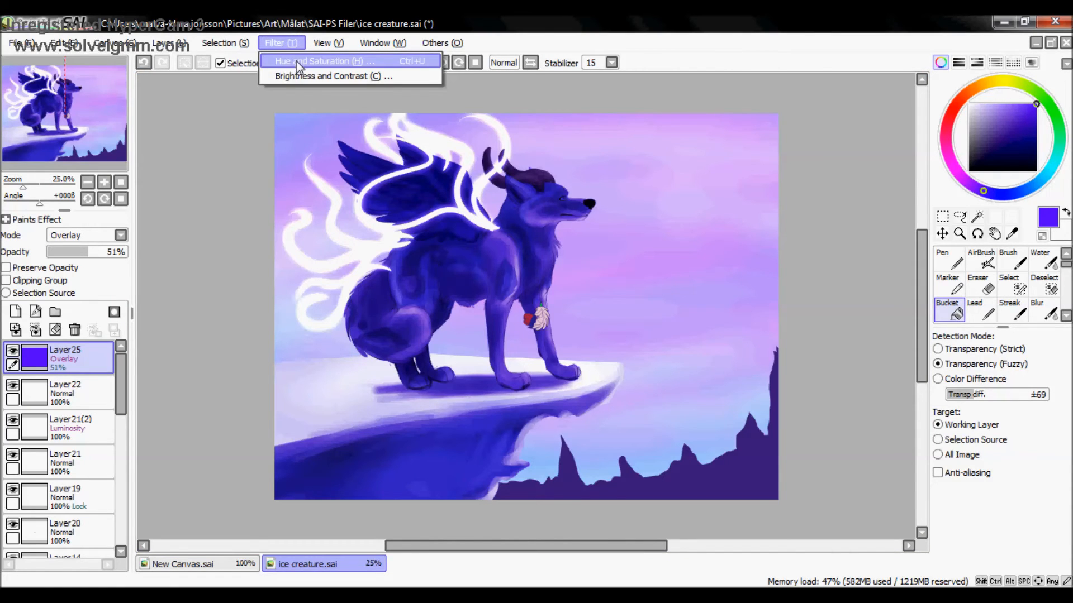
click(300, 61)
drag(922, 138, 863, 174)
mouse_move(910, 209)
mouse_down()
mouse_move(780, 213)
mouse_move(1037, 217)
mouse_move(803, 209)
mouse_move(982, 209)
mouse_move(916, 207)
mouse_up()
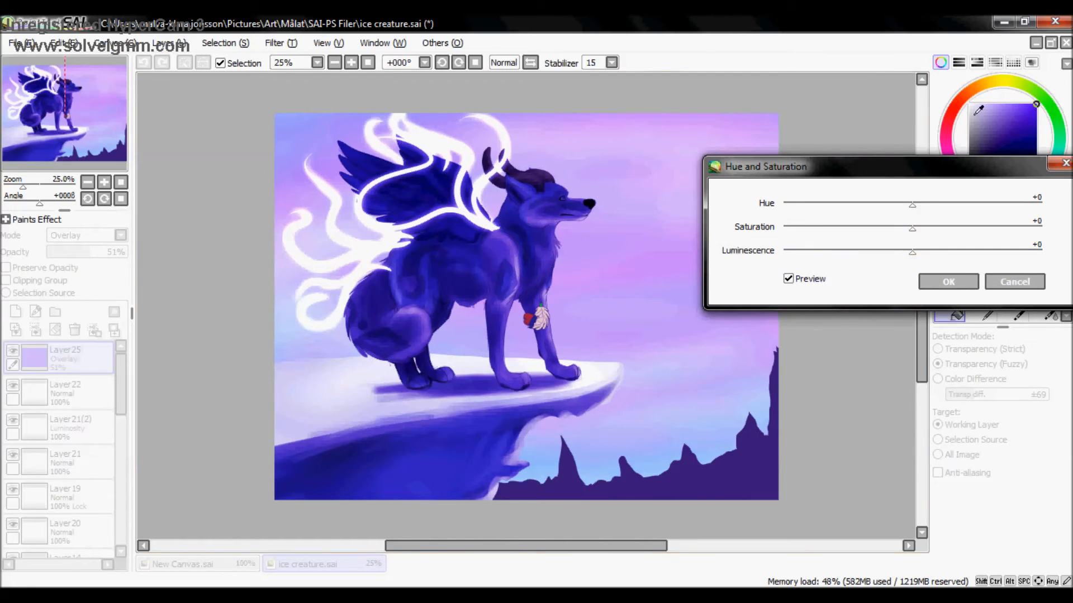
click(1014, 281)
Step: Refill the Overlay layer with dark purple, then try a Hue and Saturation hue shift on it and cancel
click(982, 157)
click(607, 283)
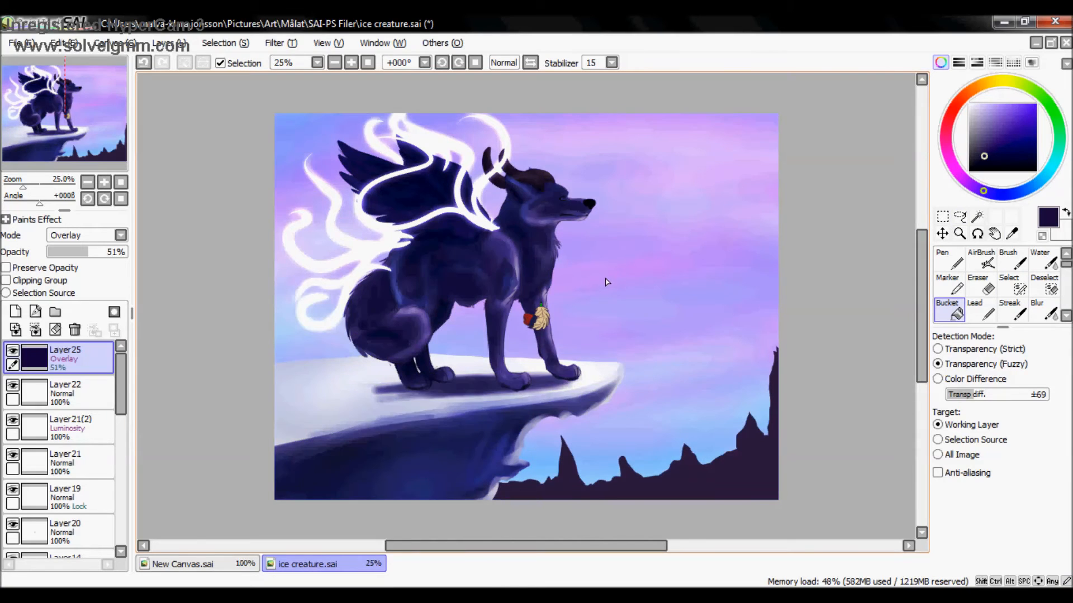
click(280, 43)
click(304, 62)
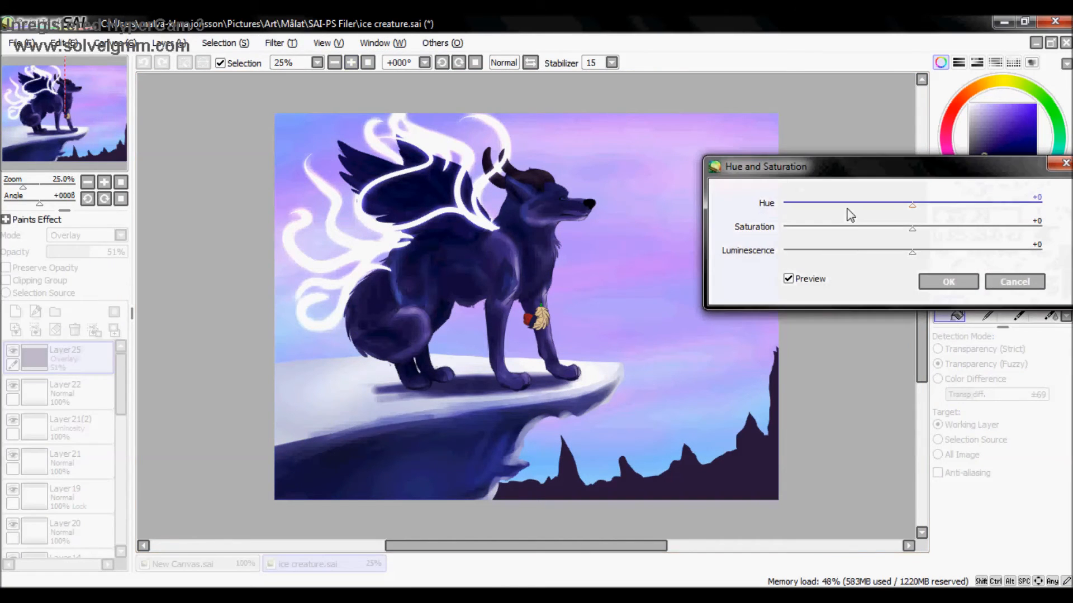
drag(914, 212, 1035, 204)
click(1017, 282)
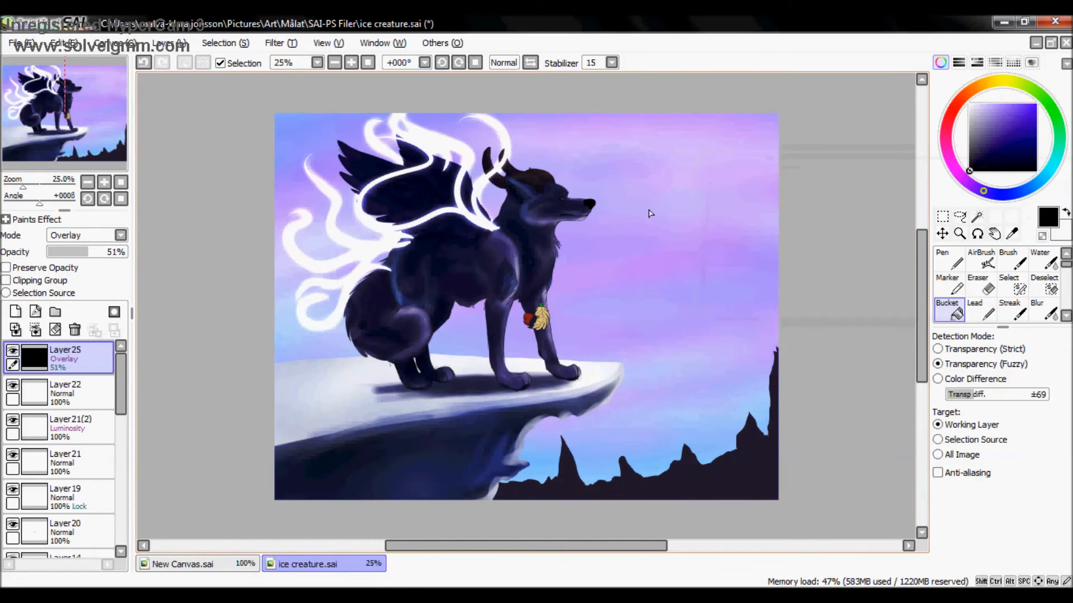
Step: Lower the black layer's opacity to 38%, then try it in Normal mode at 47% opacity
mouse_move(94, 253)
mouse_down()
mouse_move(168, 259)
mouse_move(42, 262)
mouse_move(88, 263)
mouse_up()
click(100, 236)
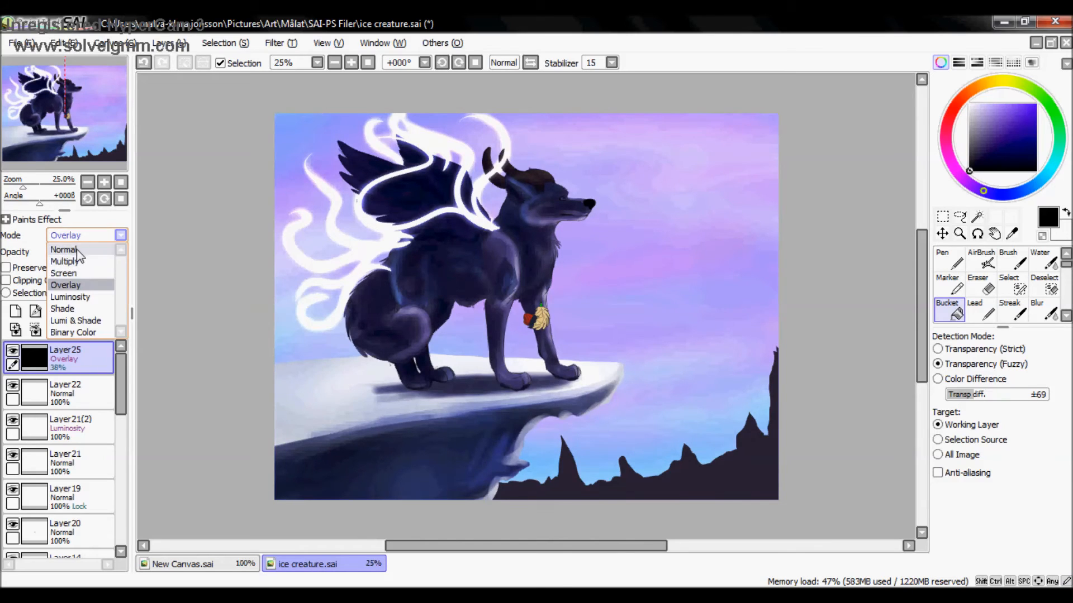
click(100, 251)
mouse_move(99, 253)
mouse_down()
mouse_move(169, 257)
mouse_move(82, 251)
mouse_up()
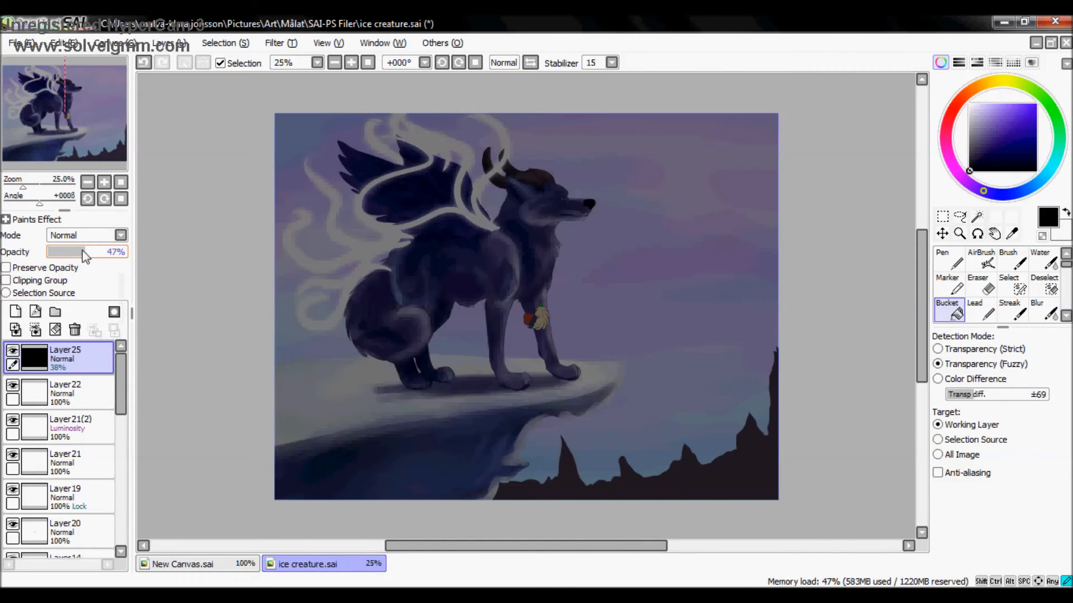
Step: Try Shade mode on the black layer, then return it to Overlay at 40% opacity
click(92, 235)
click(95, 310)
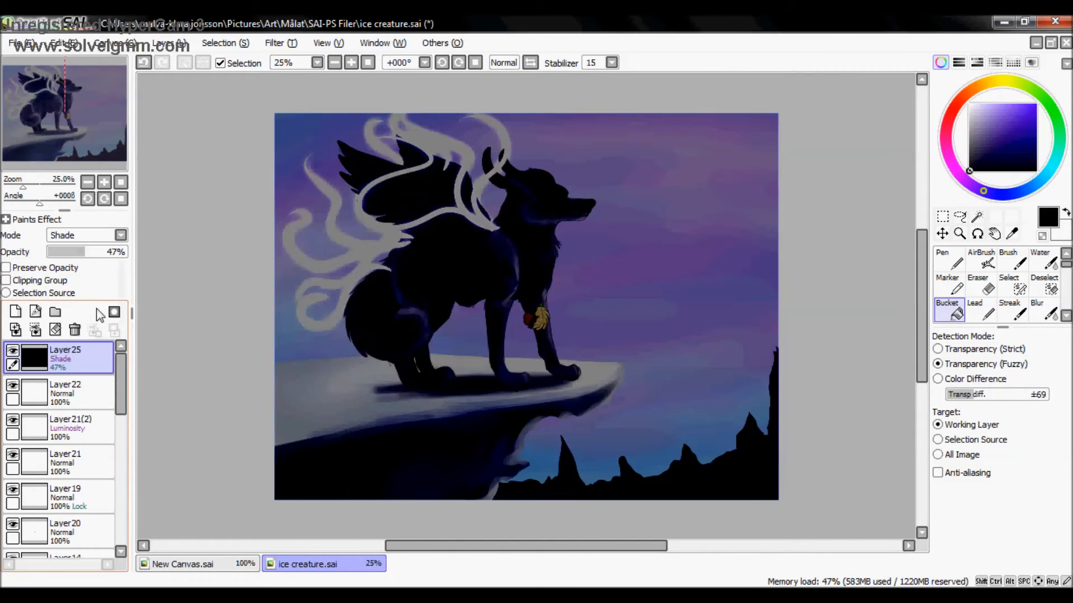
click(89, 233)
click(92, 285)
drag(100, 252, 79, 267)
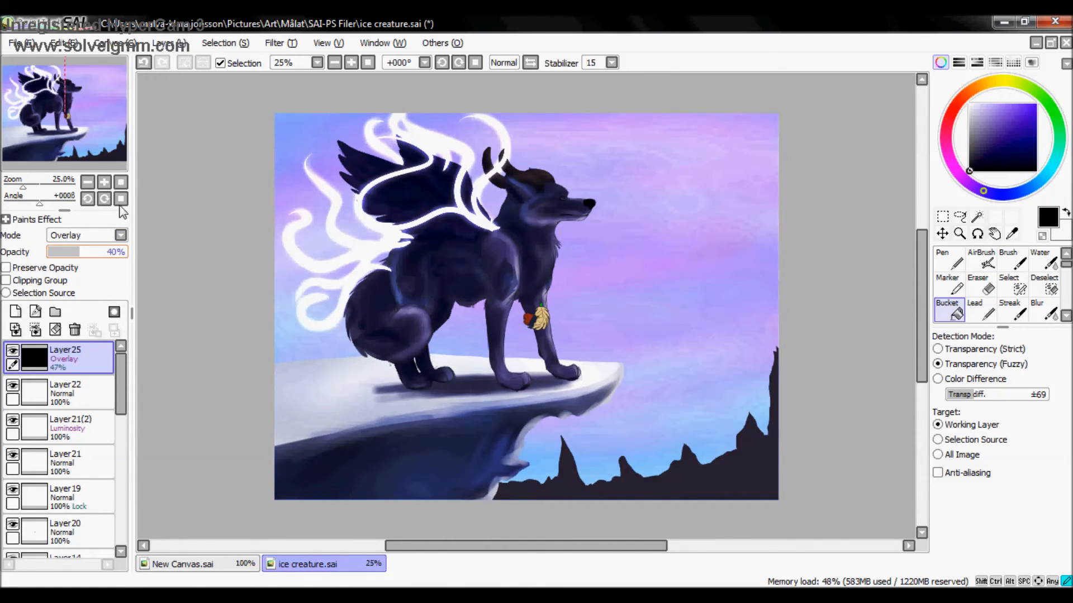
Step: Try Hue and Saturation adjustments on the black Overlay layer, including a hue of +52, and cancel them
click(281, 43)
click(305, 61)
drag(908, 210, 1043, 219)
drag(821, 215, 972, 212)
drag(918, 162, 884, 192)
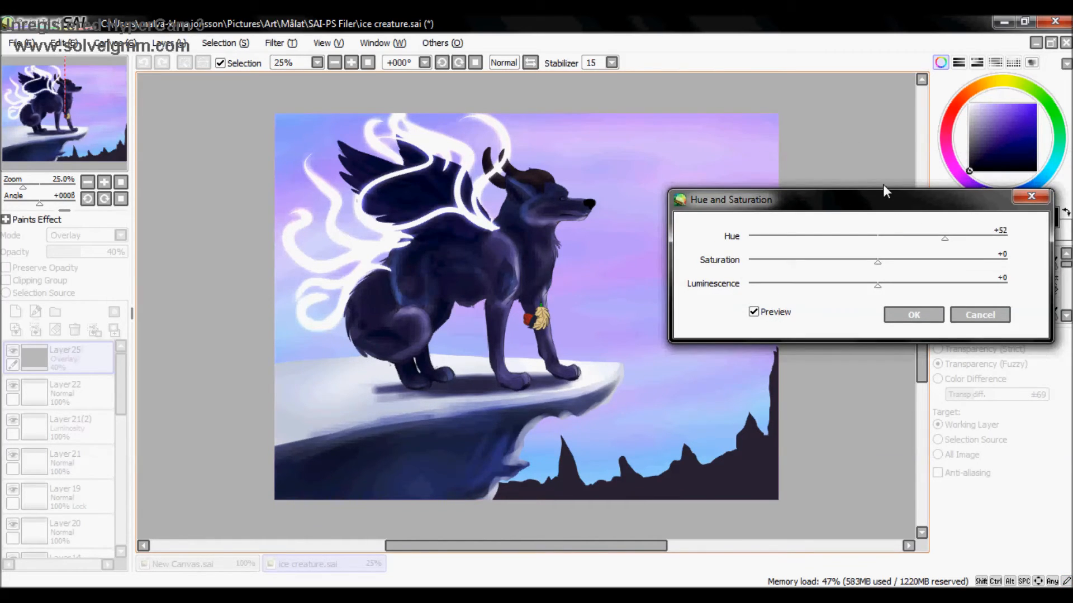
drag(882, 271, 906, 275)
drag(796, 276, 877, 272)
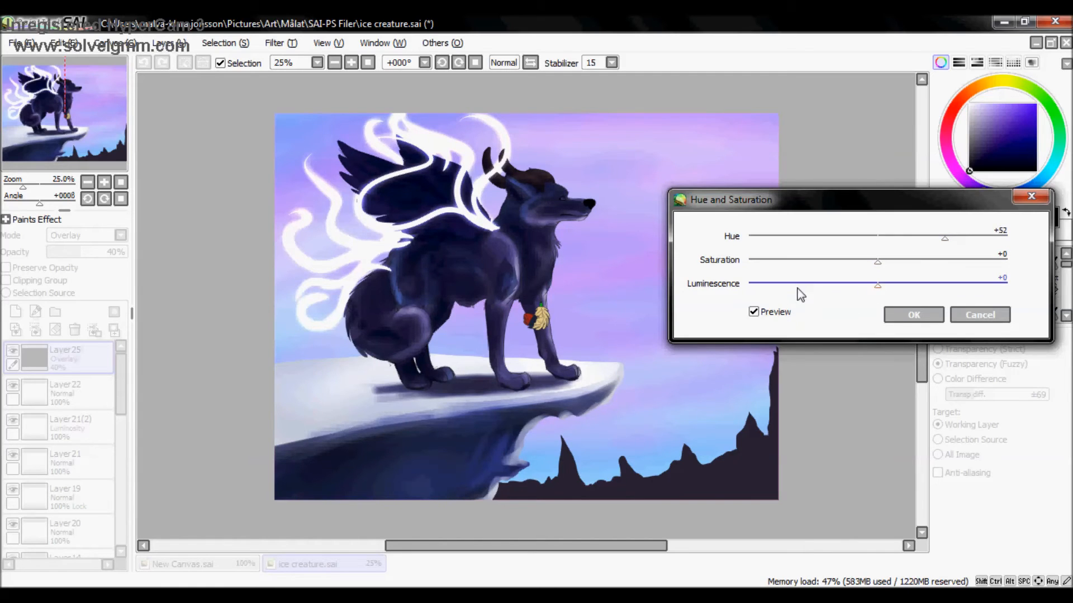
drag(913, 288, 871, 301)
click(978, 315)
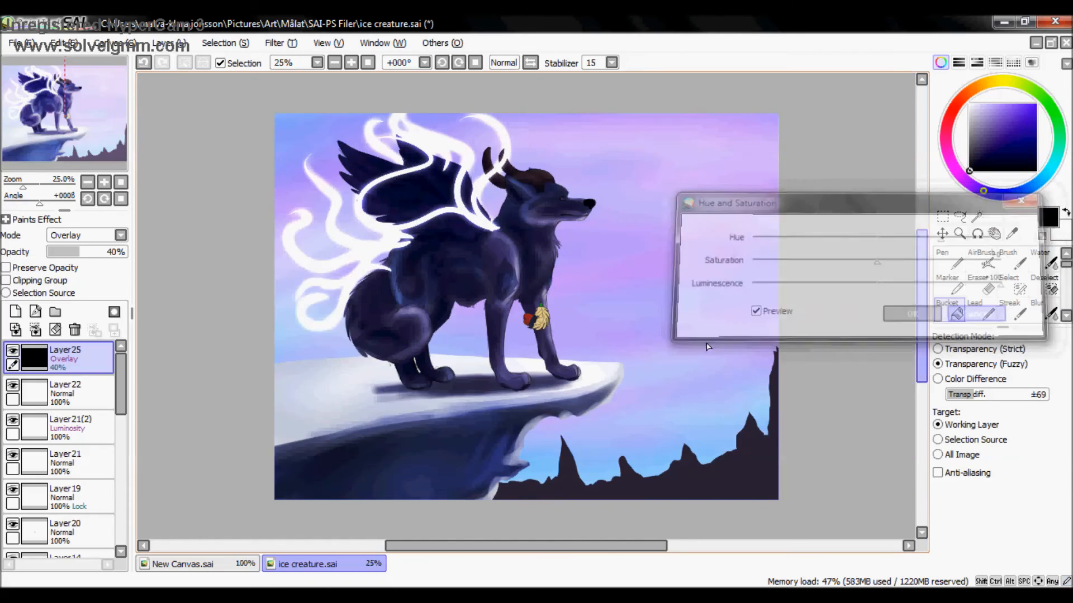
Step: Delete the black Overlay layer and add a new empty layer above Layer22
click(74, 330)
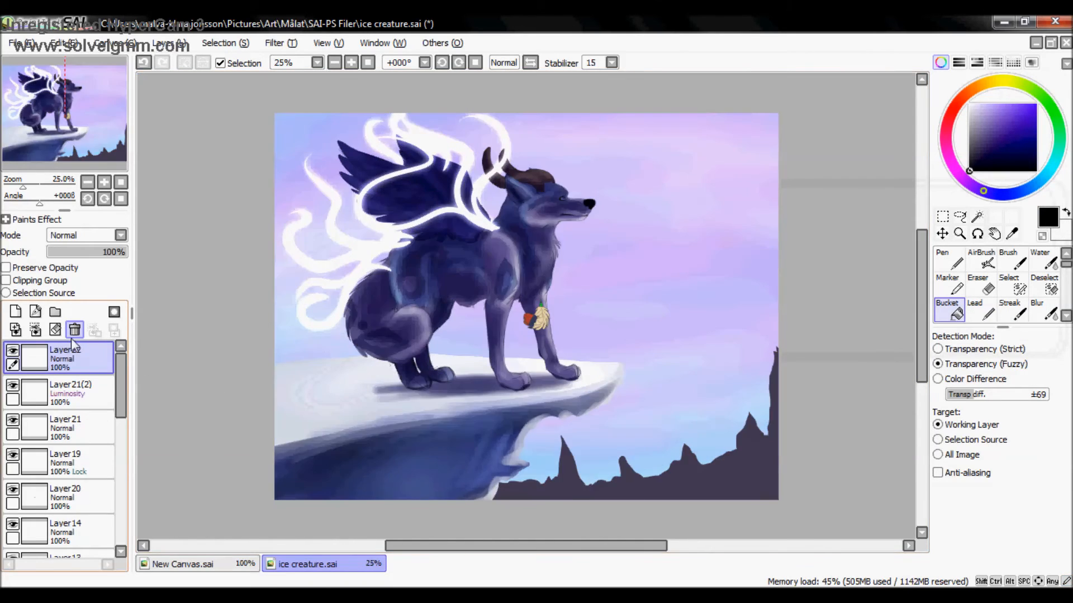
click(15, 312)
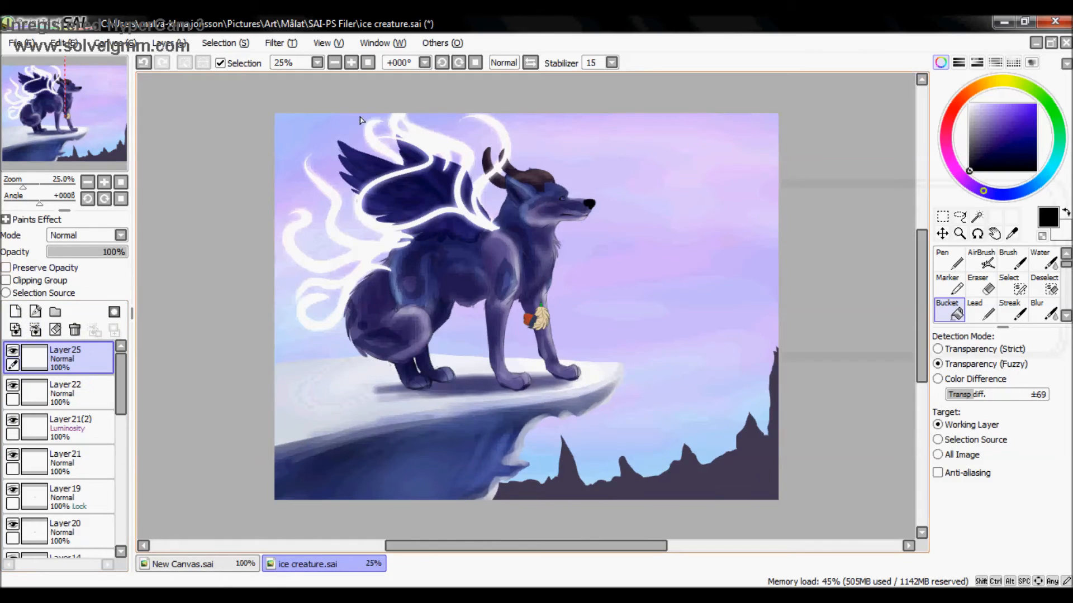
click(274, 44)
click(864, 193)
Step: Fill the new layer with near-white using the Bucket tool and lower its opacity to 27%
click(970, 105)
click(453, 260)
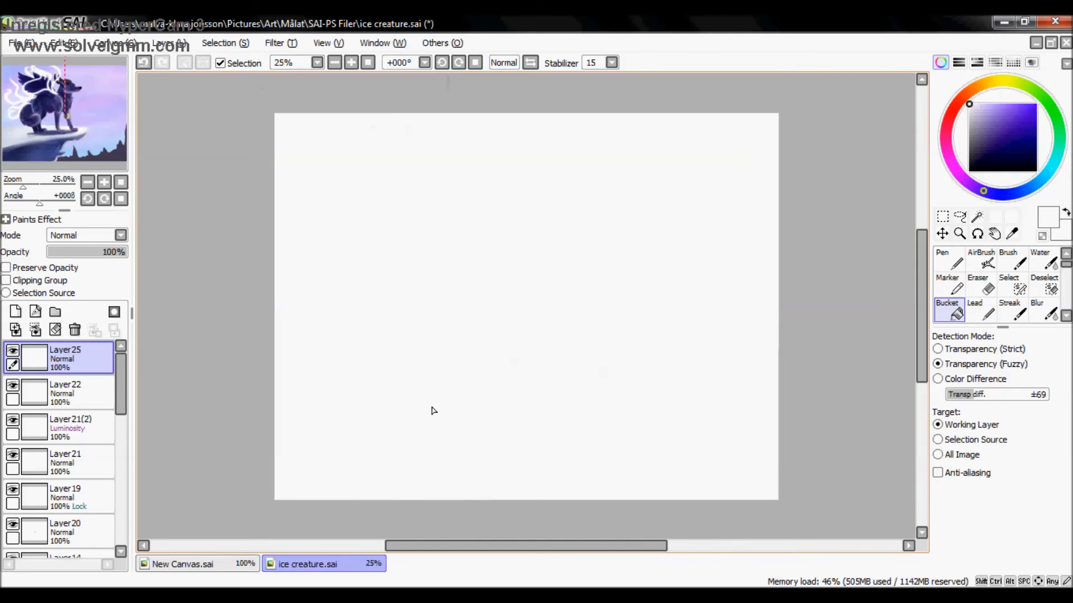
drag(123, 251, 70, 255)
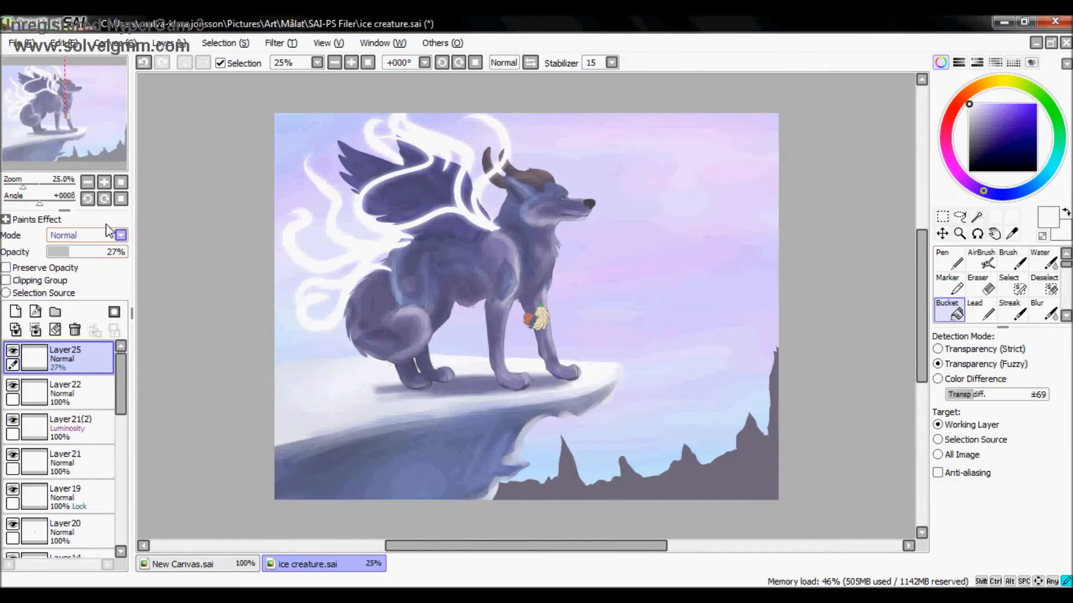
Step: Try Brightness and Contrast on the near-white layer with brightness -68, contrast +56 and color deepen +44
click(281, 43)
click(323, 74)
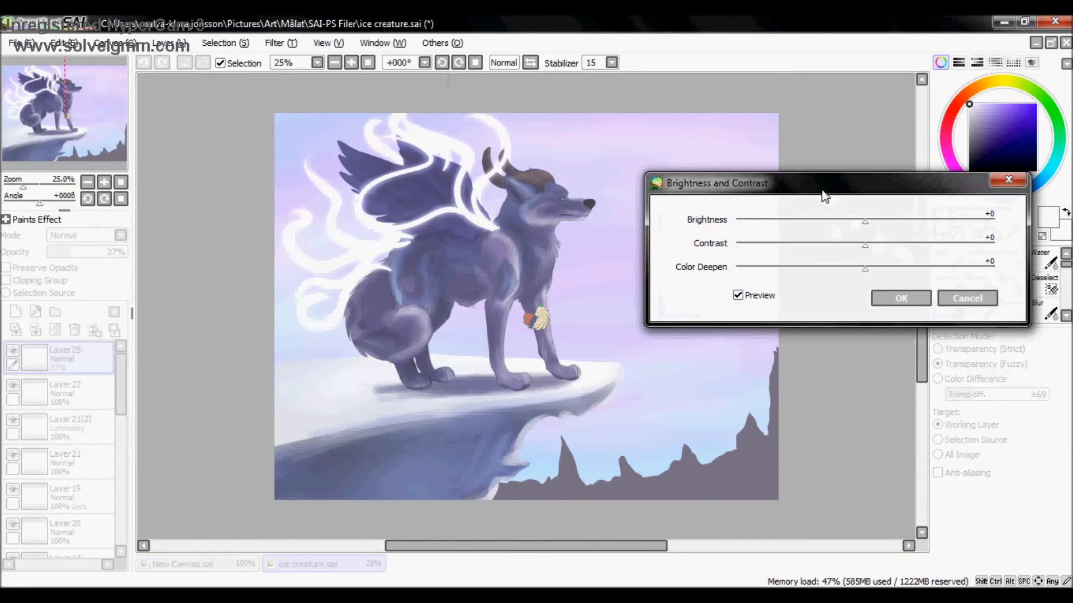
drag(829, 197, 939, 162)
drag(976, 209, 918, 229)
drag(946, 152, 809, 151)
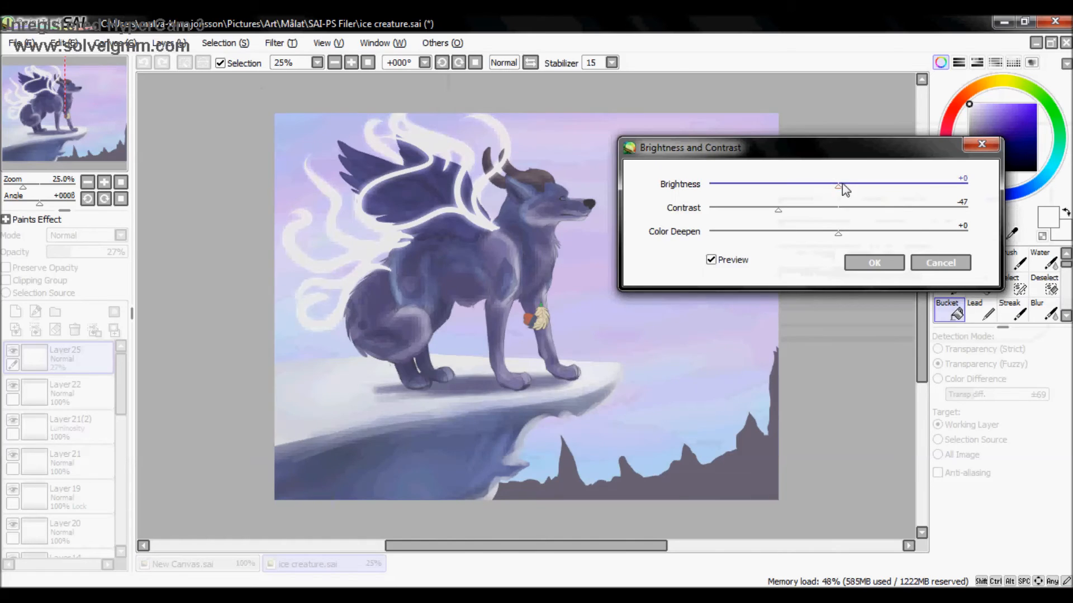
drag(837, 234, 894, 234)
drag(779, 210, 751, 188)
drag(815, 210, 910, 211)
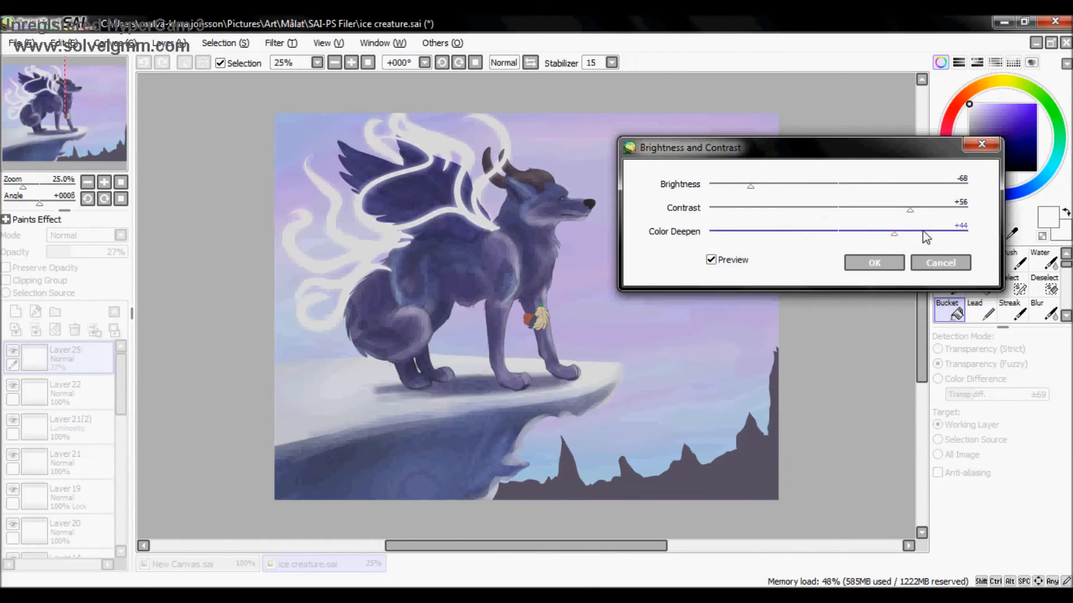
Step: Try brightness +56 and contrast -31 on the near-white layer with the preview on, then cancel the adjustment
drag(863, 153, 868, 157)
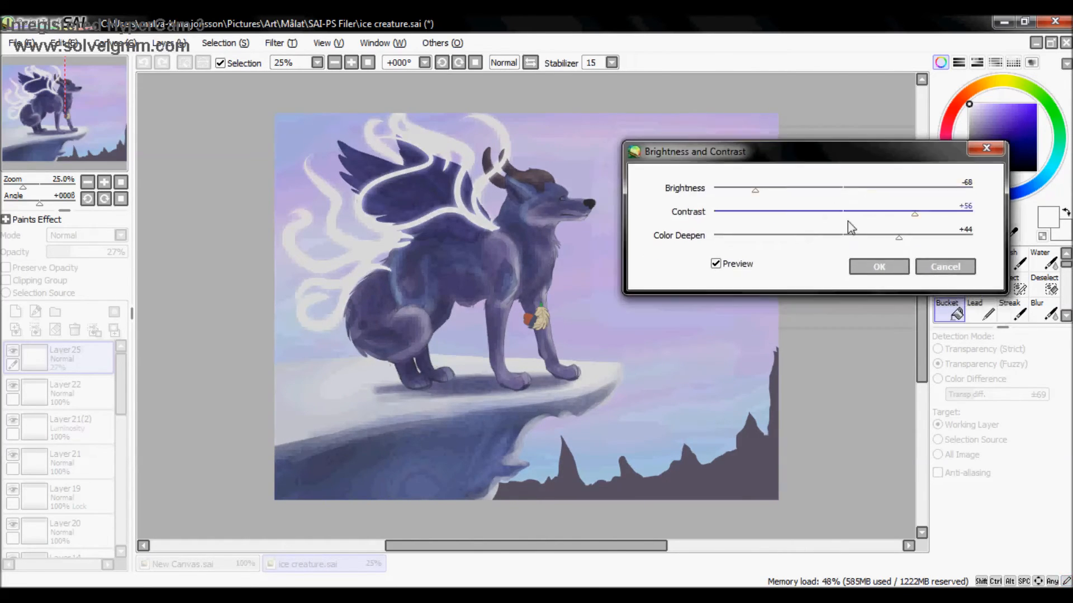
click(715, 265)
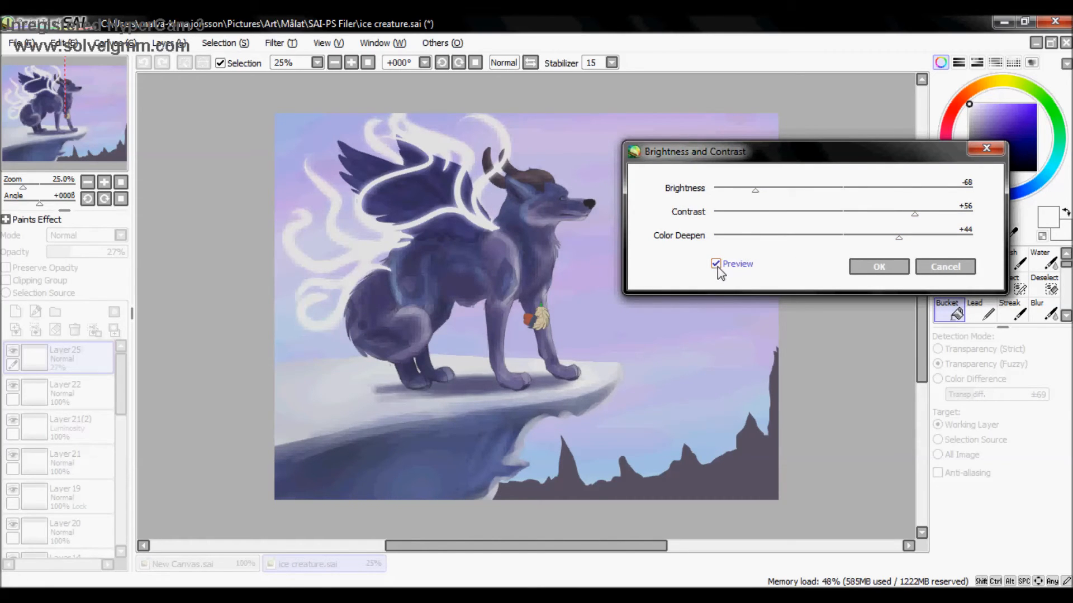
drag(915, 214, 804, 216)
drag(755, 191, 914, 214)
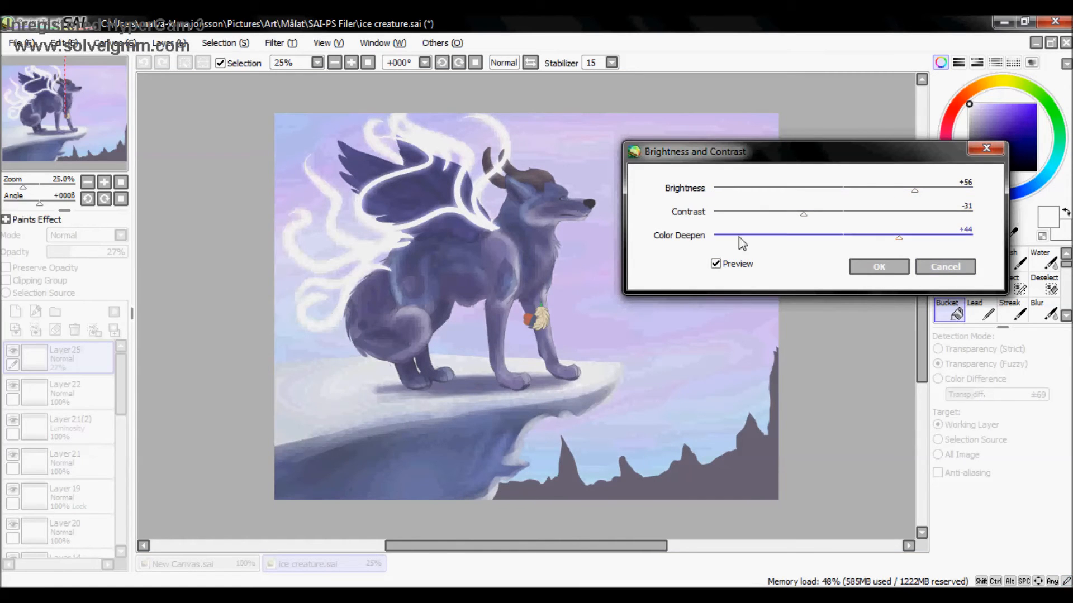
click(943, 267)
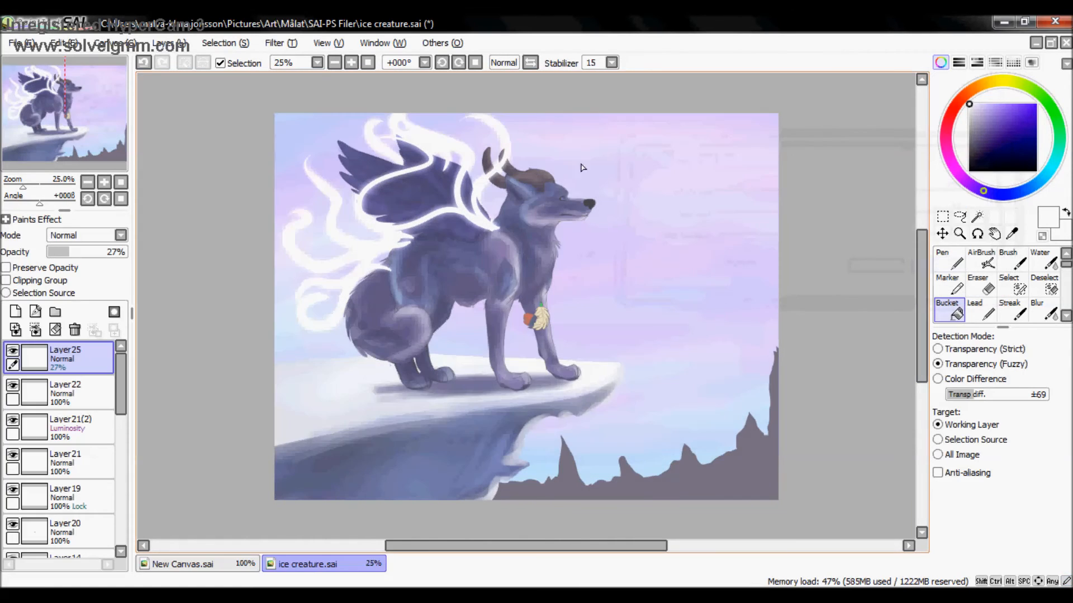
Step: Delete the near-white layer and add a fresh empty layer above Layer22
click(75, 329)
click(285, 42)
click(192, 264)
click(15, 312)
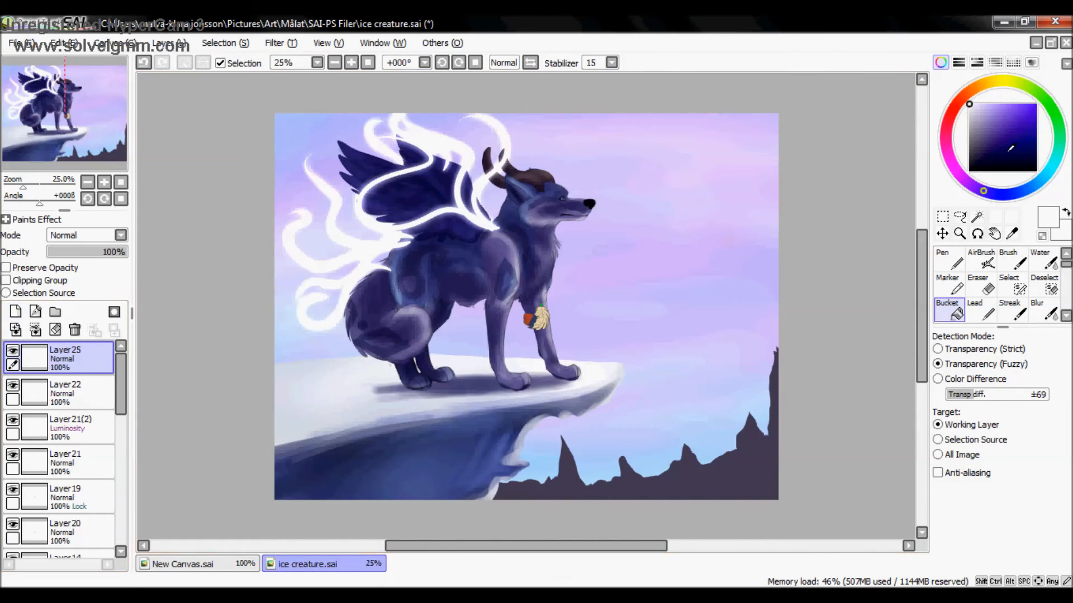
Step: Fill the new empty layer with saturated blue-violet using the Bucket tool and lower its opacity to 45%
drag(1010, 148, 1037, 102)
click(476, 269)
click(281, 43)
click(160, 237)
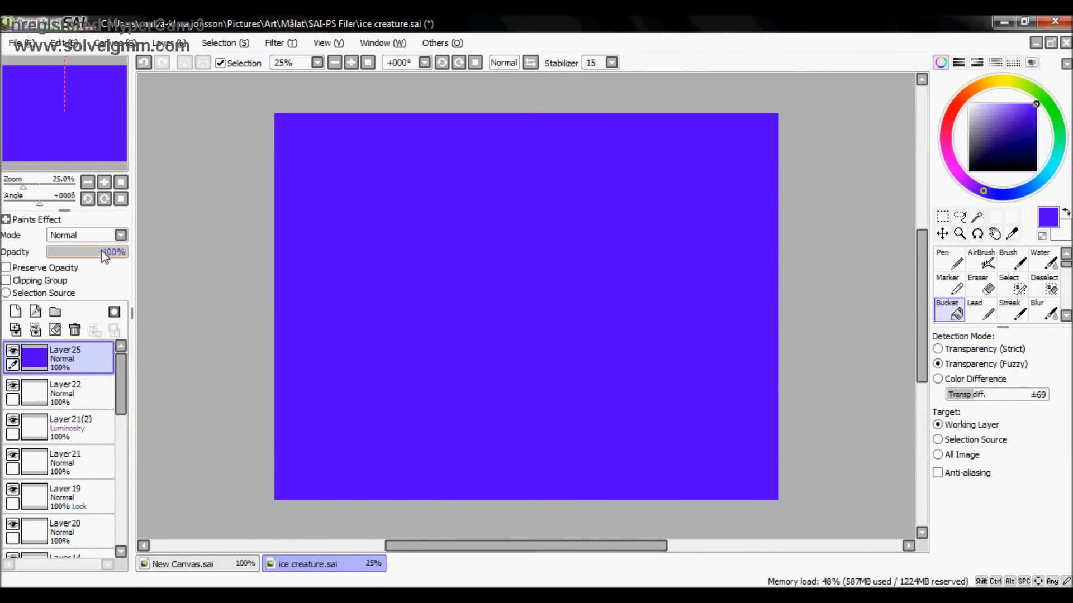
drag(102, 250, 84, 251)
Step: Apply Hue and Saturation to the blue-violet layer with the preview off, hue -70 and saturation +61
click(281, 43)
click(312, 60)
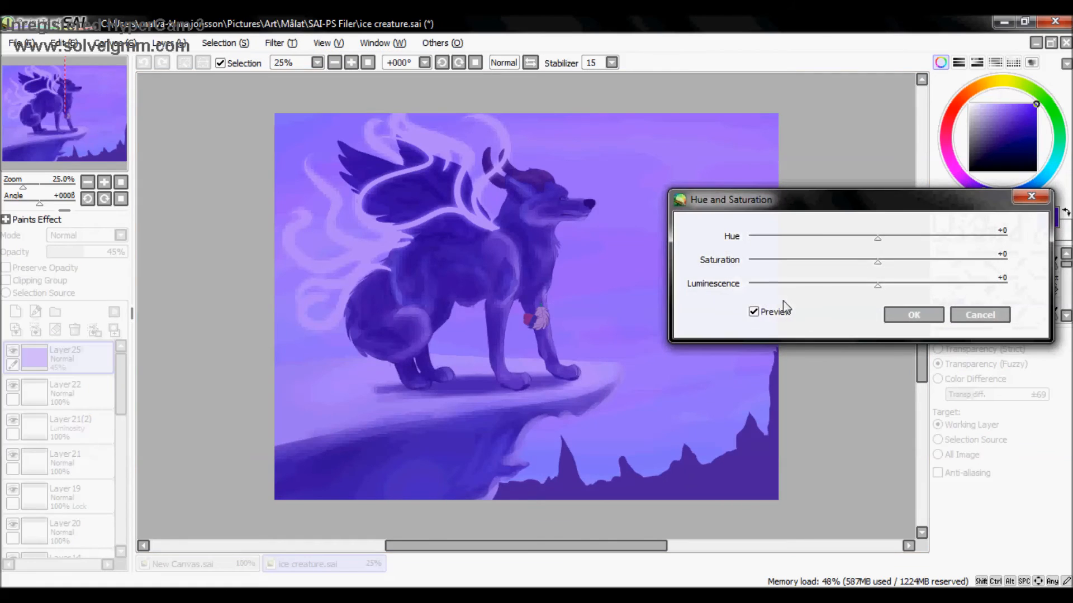
click(754, 312)
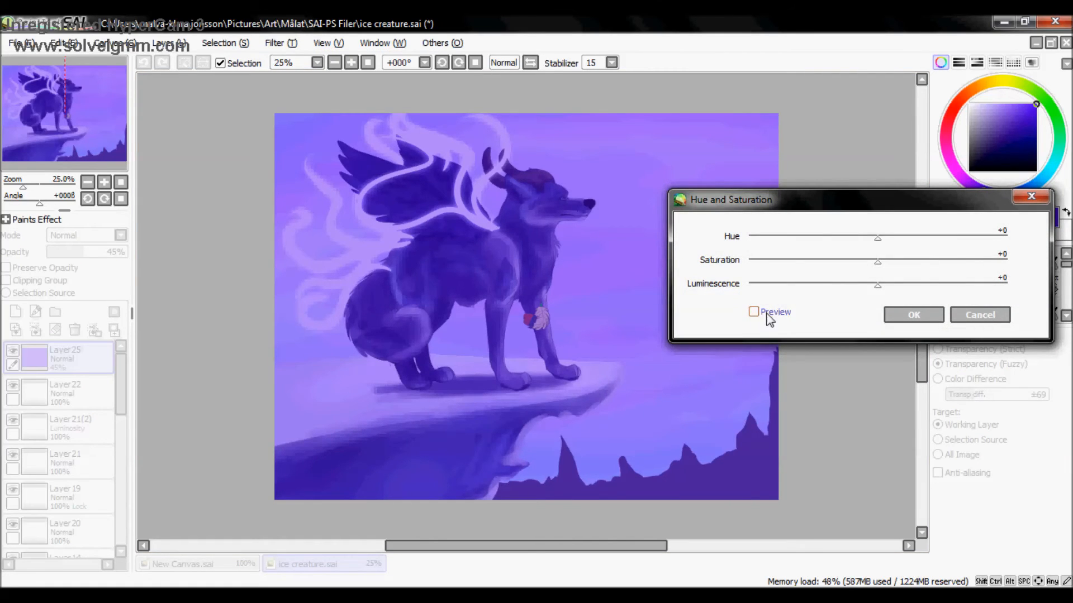
drag(877, 238, 767, 238)
drag(943, 257, 787, 239)
drag(878, 262, 956, 262)
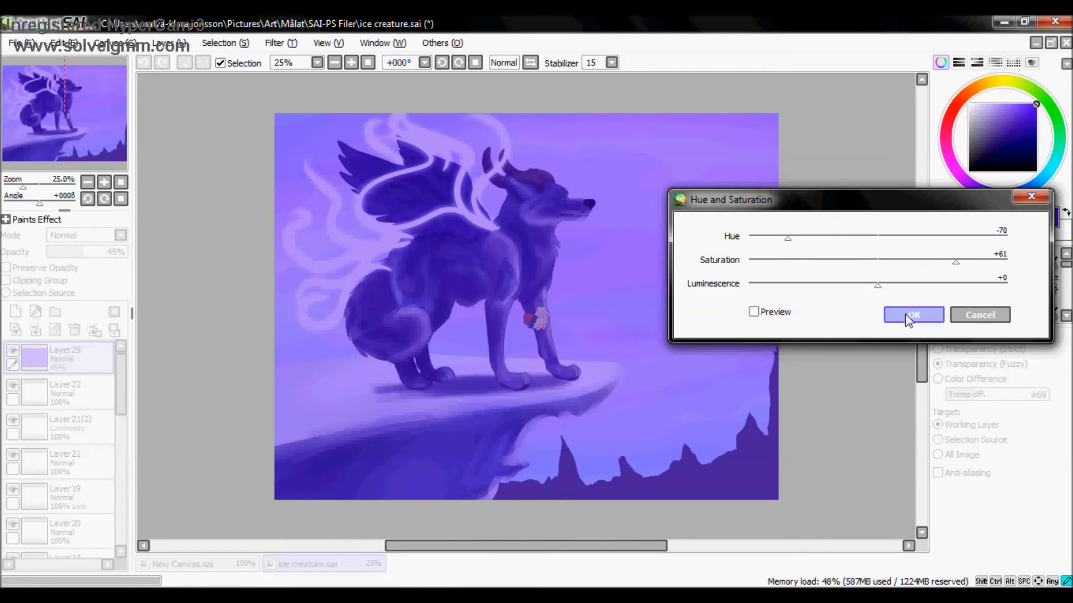
click(905, 315)
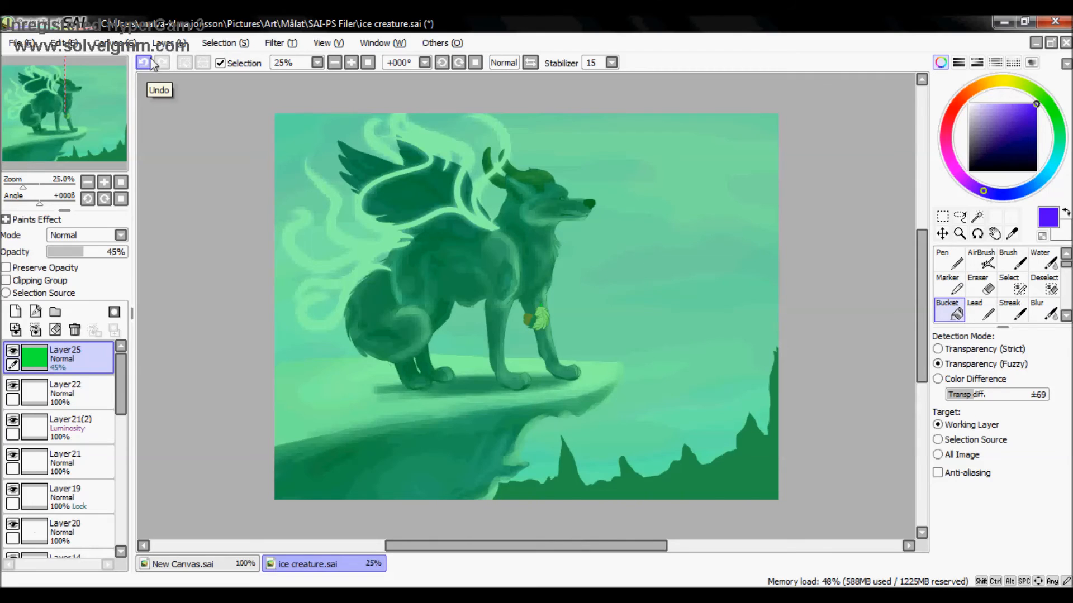
Step: Make a curved violet Pen stroke across the wolf's chest, then undo it
click(949, 260)
mouse_move(618, 233)
mouse_down()
mouse_move(523, 333)
mouse_move(593, 358)
mouse_up()
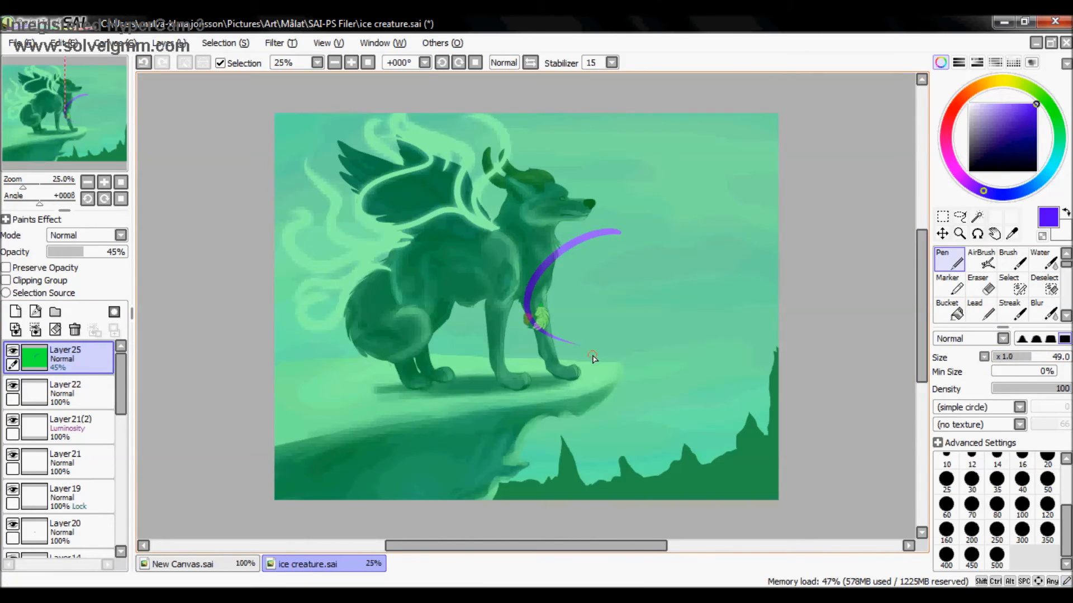
click(145, 62)
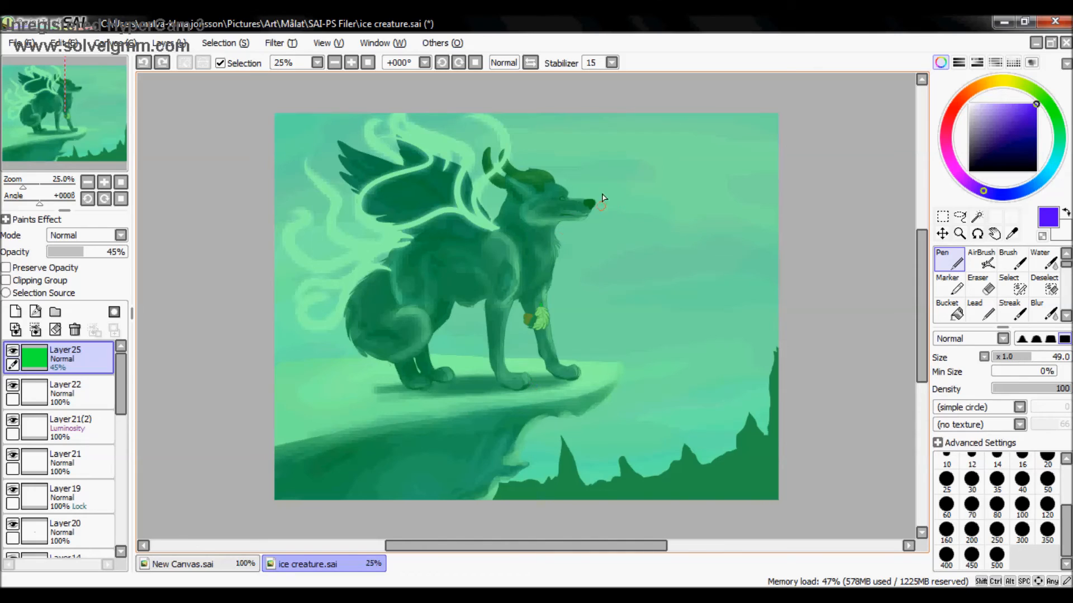
Step: Undo the hue shift, opacity change, color fill and creation of the layer above Layer22
click(144, 64)
click(145, 63)
click(144, 64)
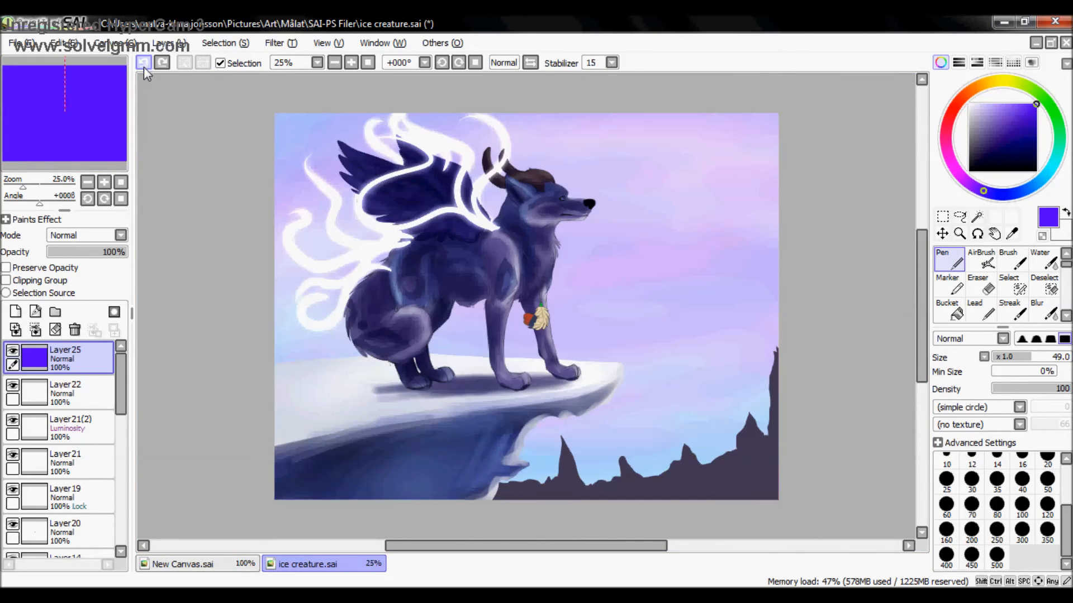
click(144, 64)
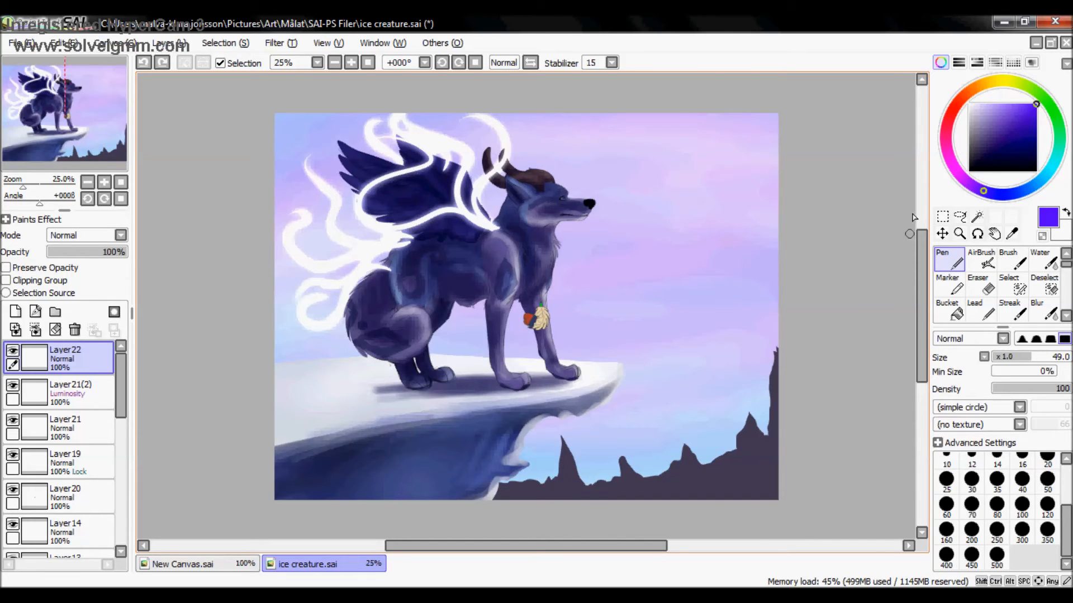
click(22, 43)
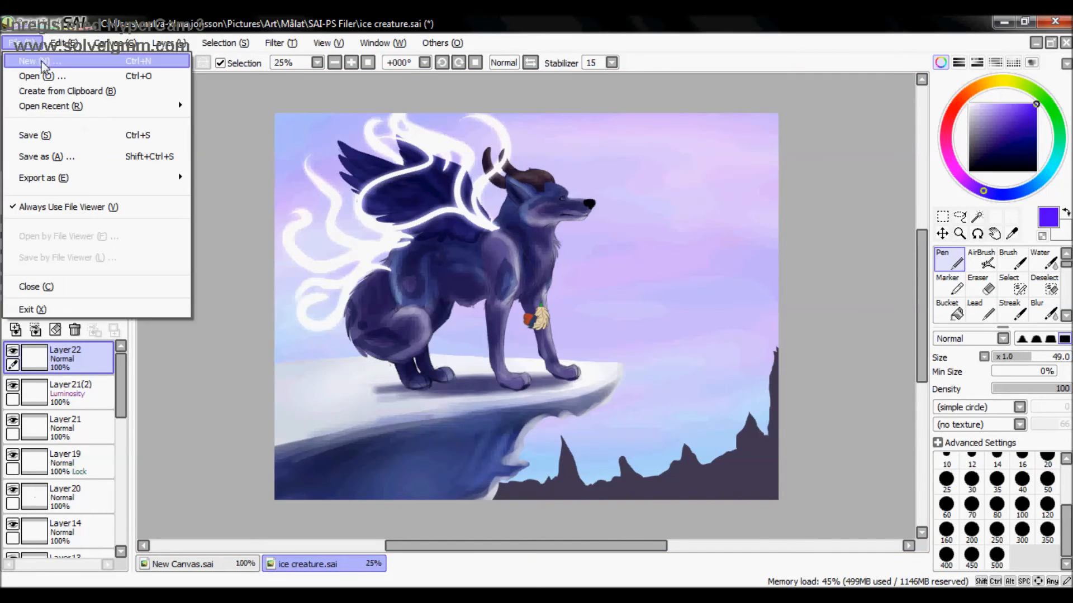
click(17, 65)
click(367, 268)
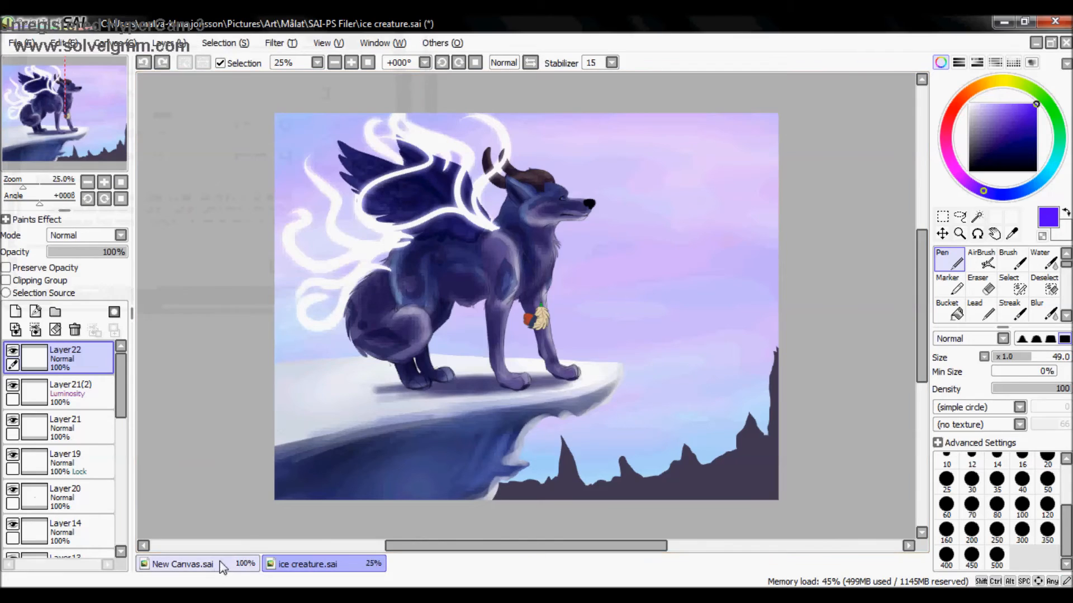
Step: Switch to New Canvas.sai and handwrite a circled "Ctrl Z" with the Pen at size 11
click(235, 565)
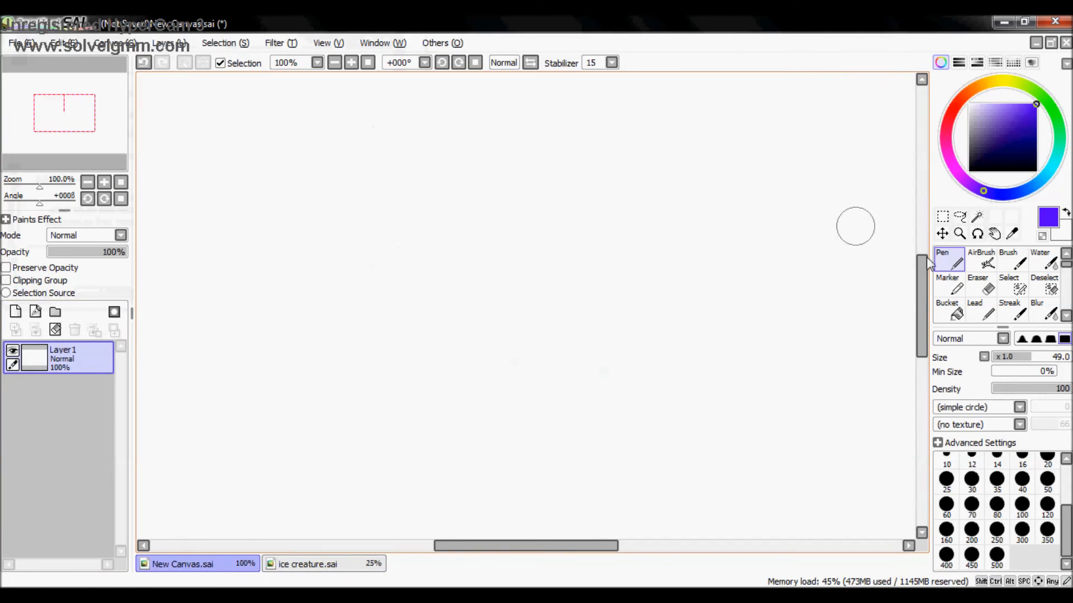
drag(1009, 358, 1000, 358)
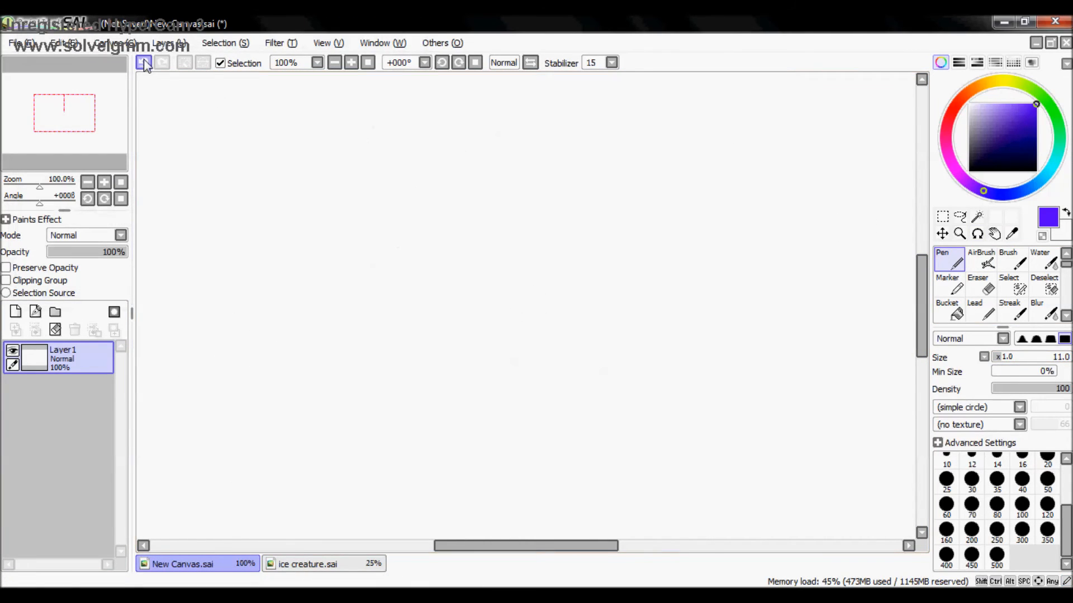
mouse_move(311, 166)
mouse_down()
mouse_move(311, 213)
mouse_move(334, 216)
mouse_move(352, 196)
mouse_move(379, 196)
mouse_move(387, 216)
mouse_up()
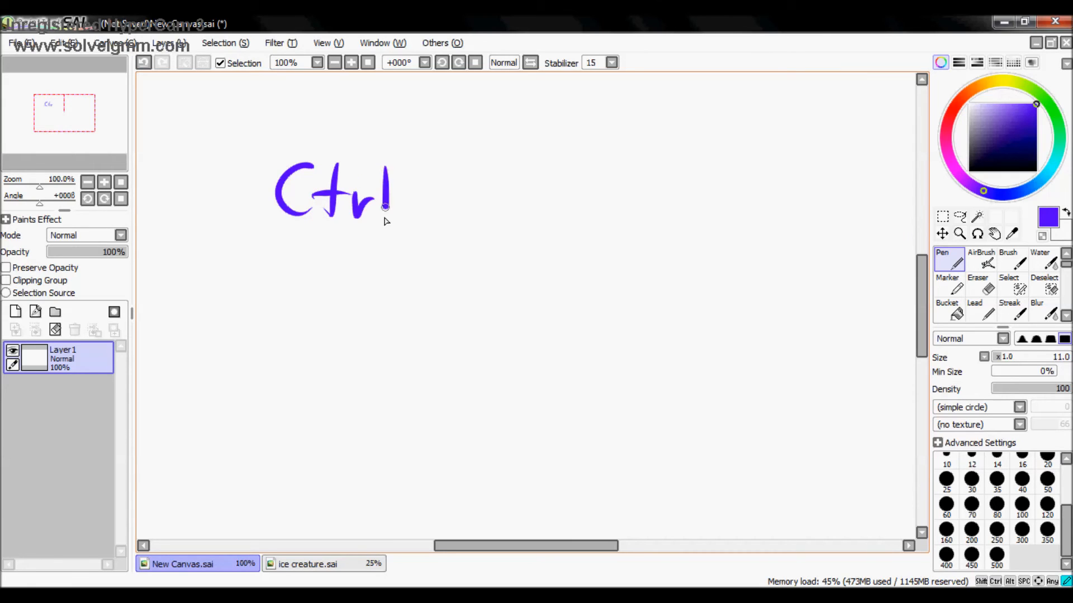
mouse_move(455, 174)
mouse_down()
mouse_move(448, 219)
mouse_move(533, 212)
mouse_up()
drag(508, 140, 346, 133)
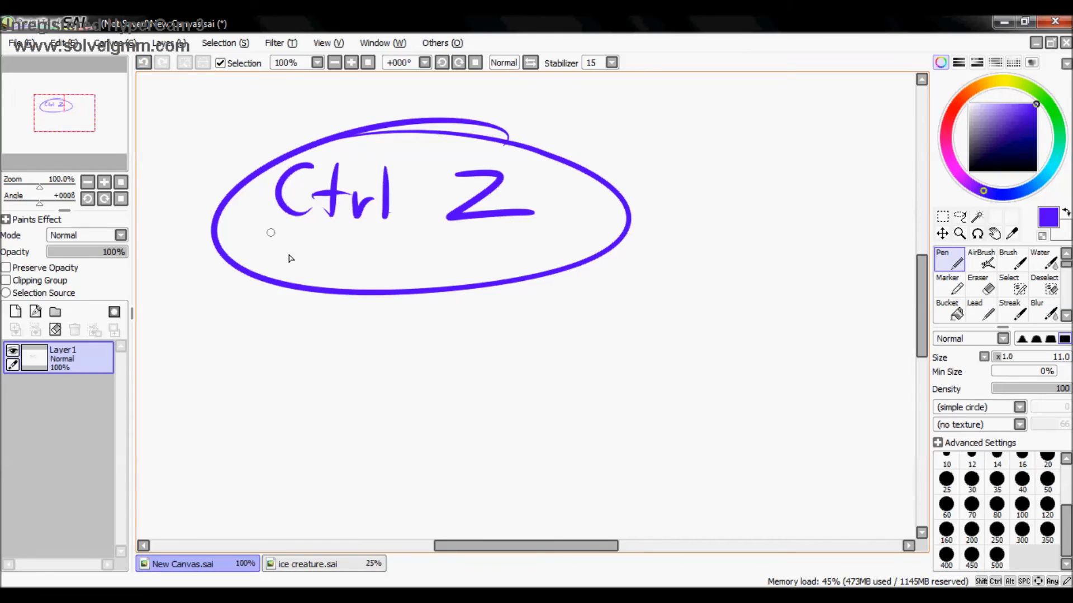
drag(290, 258, 496, 299)
Step: Clear the handwriting from Layer1 and set the Pen size to 56
click(55, 330)
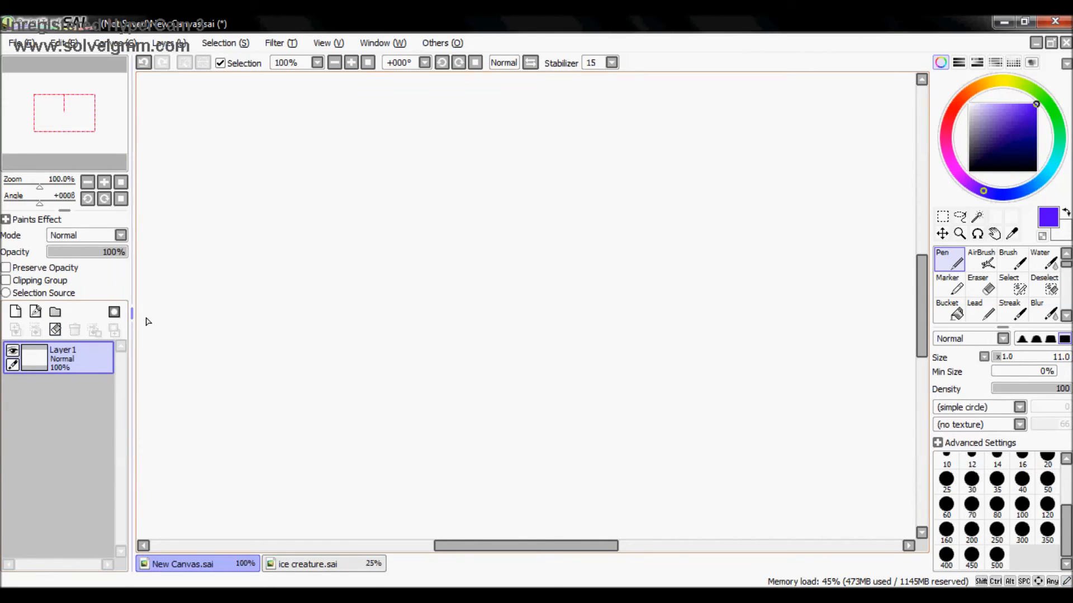
click(89, 184)
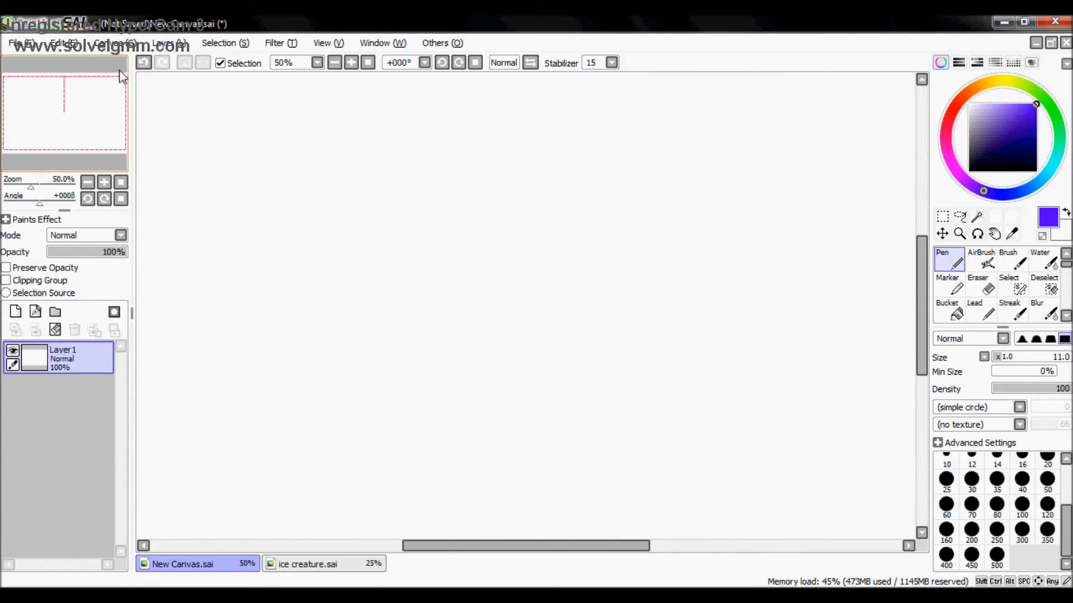
click(121, 184)
drag(998, 359, 1037, 367)
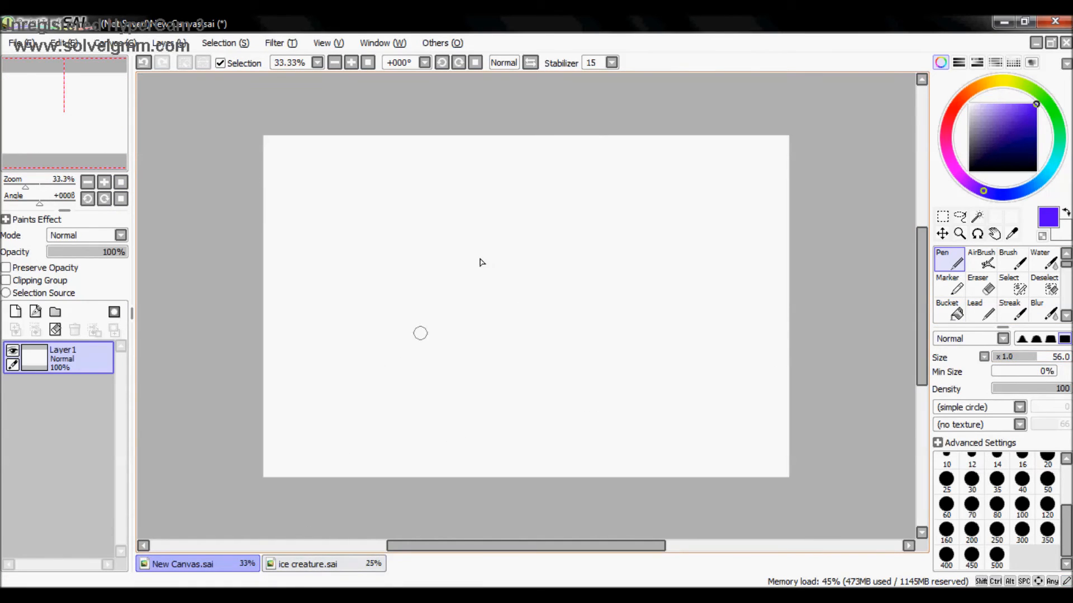
Step: Change the canvas size to 2200 pixels wide and 1000 pixels high
click(78, 48)
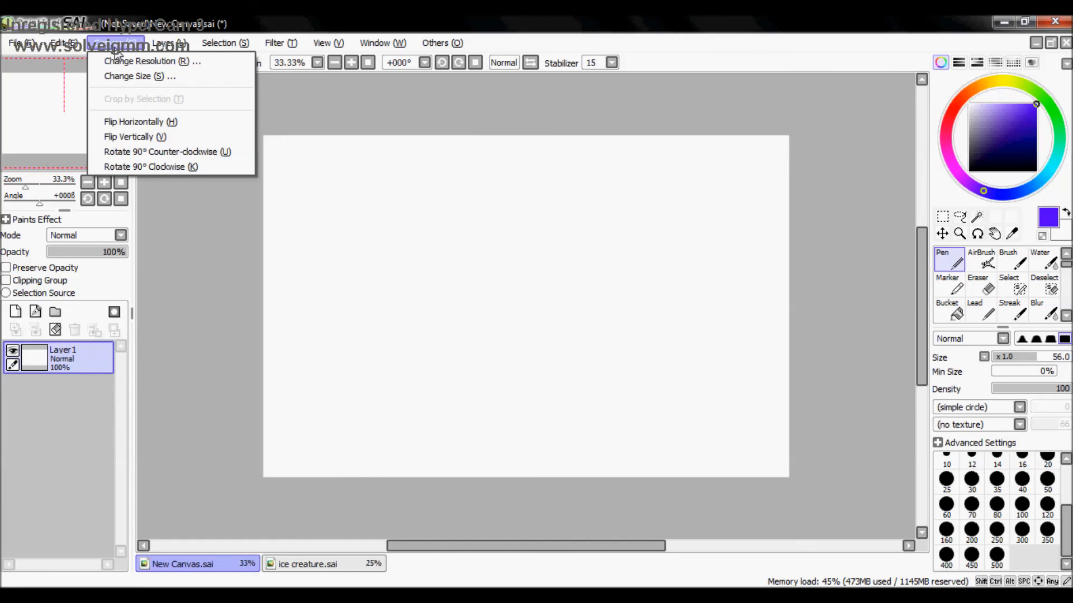
click(153, 78)
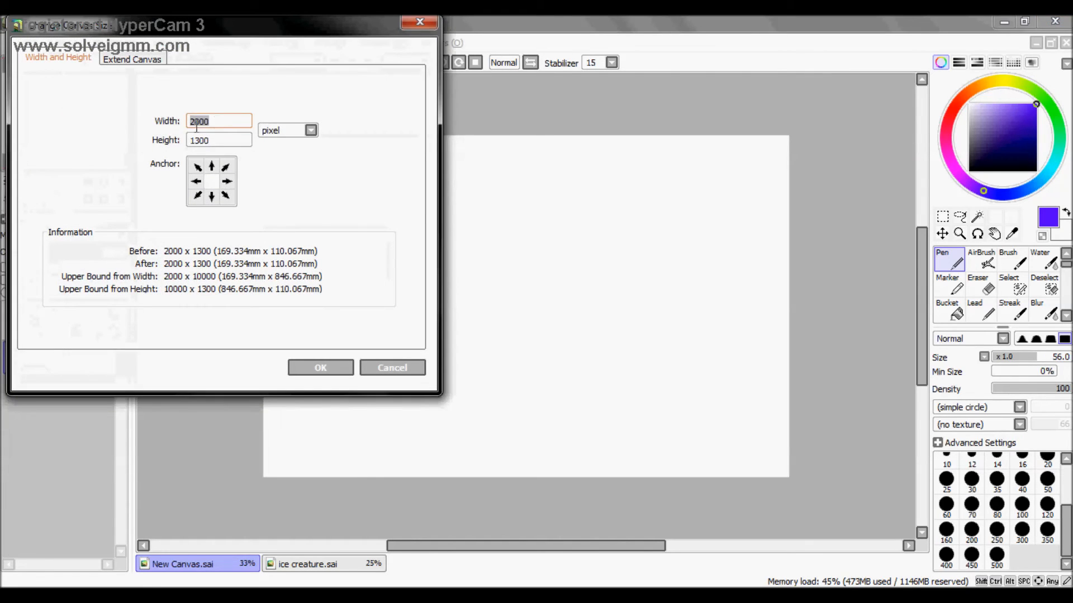
drag(289, 37, 815, 118)
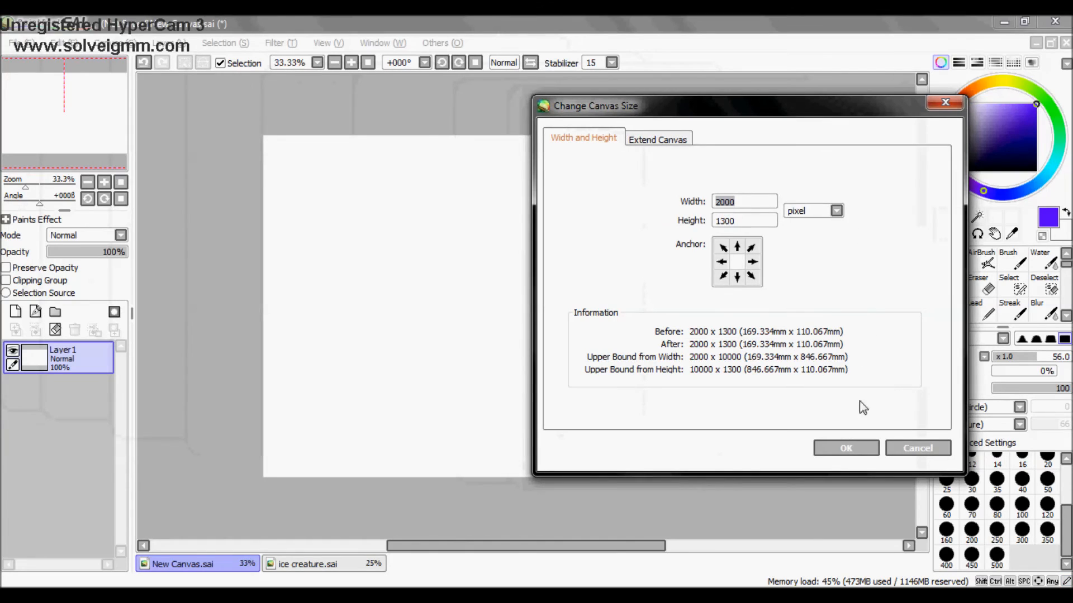
click(746, 207)
double_click(738, 201)
click(768, 201)
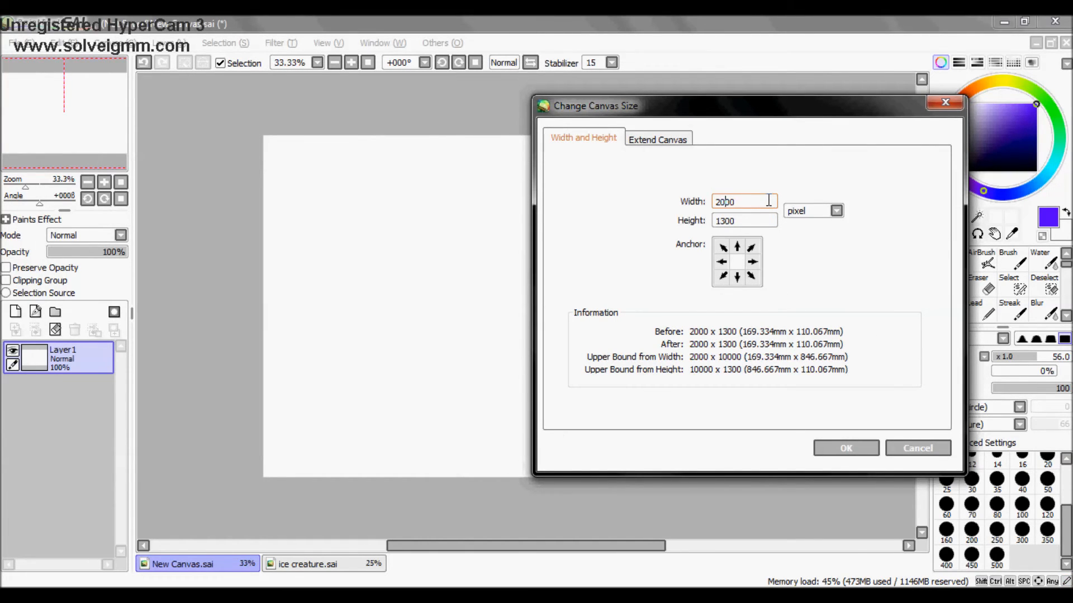
key(Left)
key(Left)
key(BackSpace)
text(2)
key(Left)
key(Left)
key(BackSpace)
text(0)
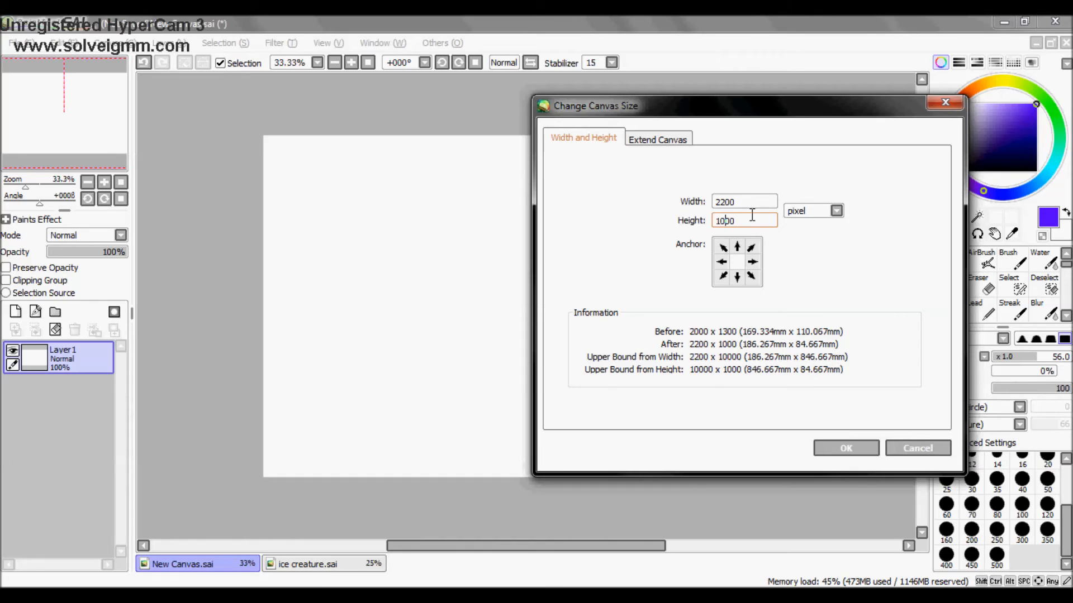
key(Return)
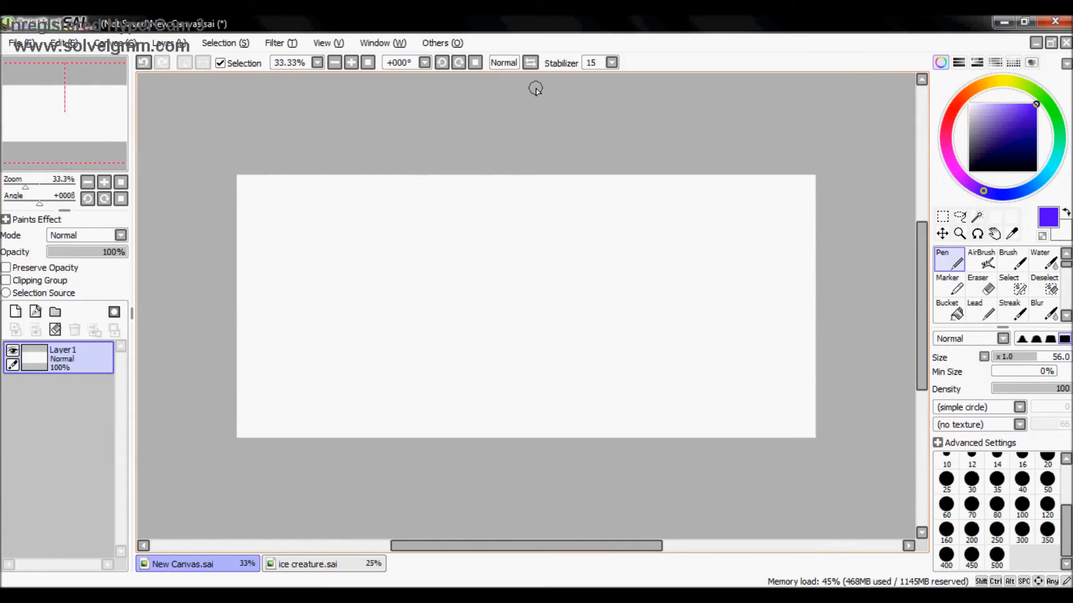
Step: Draw a large smiling stick figure in the middle of the canvas with the Pen, undoing stray strokes
mouse_move(480, 171)
mouse_down()
mouse_move(638, 328)
mouse_move(531, 400)
mouse_up()
key(ctrl+z)
mouse_move(545, 228)
mouse_down()
mouse_move(591, 266)
mouse_move(581, 235)
mouse_up()
key(ctrl+z)
mouse_move(544, 197)
mouse_down()
mouse_move(599, 304)
mouse_move(503, 211)
mouse_up()
mouse_move(467, 296)
mouse_down()
mouse_move(529, 267)
mouse_move(495, 268)
mouse_up()
mouse_move(487, 363)
mouse_down()
mouse_move(494, 444)
mouse_move(469, 407)
mouse_move(535, 395)
mouse_move(602, 312)
mouse_up()
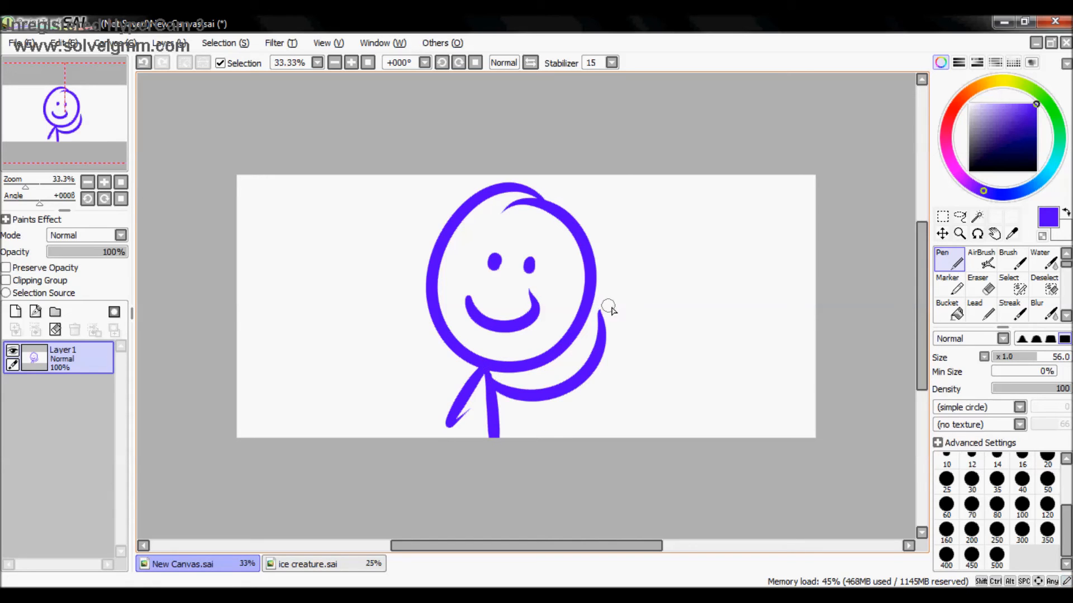
drag(537, 296, 455, 299)
Step: Reduce the canvas height to 900 pixels, keeping the centered anchor
click(114, 43)
click(162, 63)
double_click(219, 140)
click(248, 137)
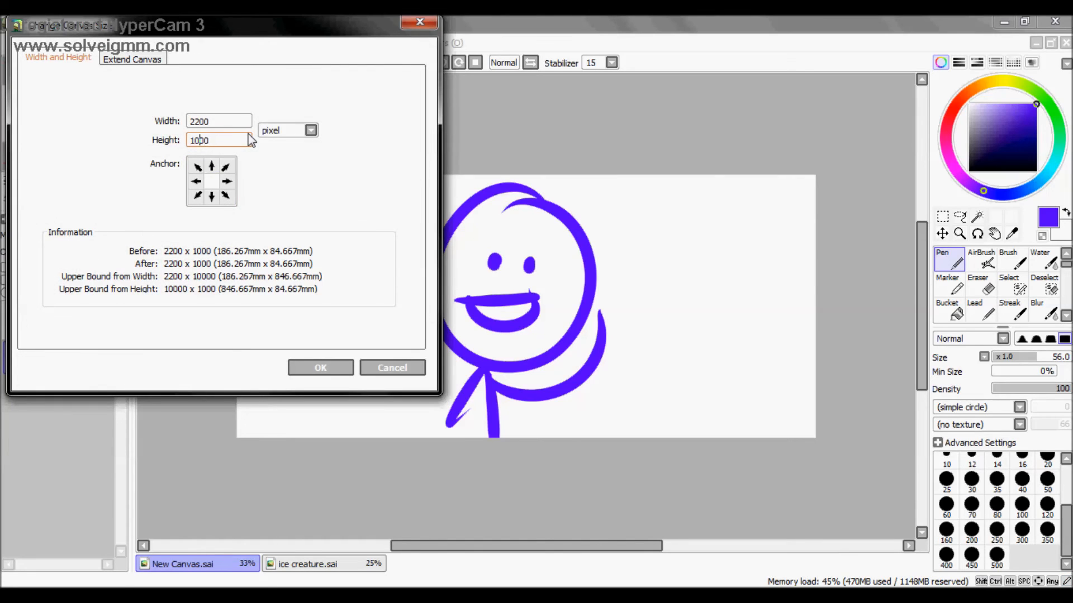
key(BackSpace)
key(BackSpace)
text(9)
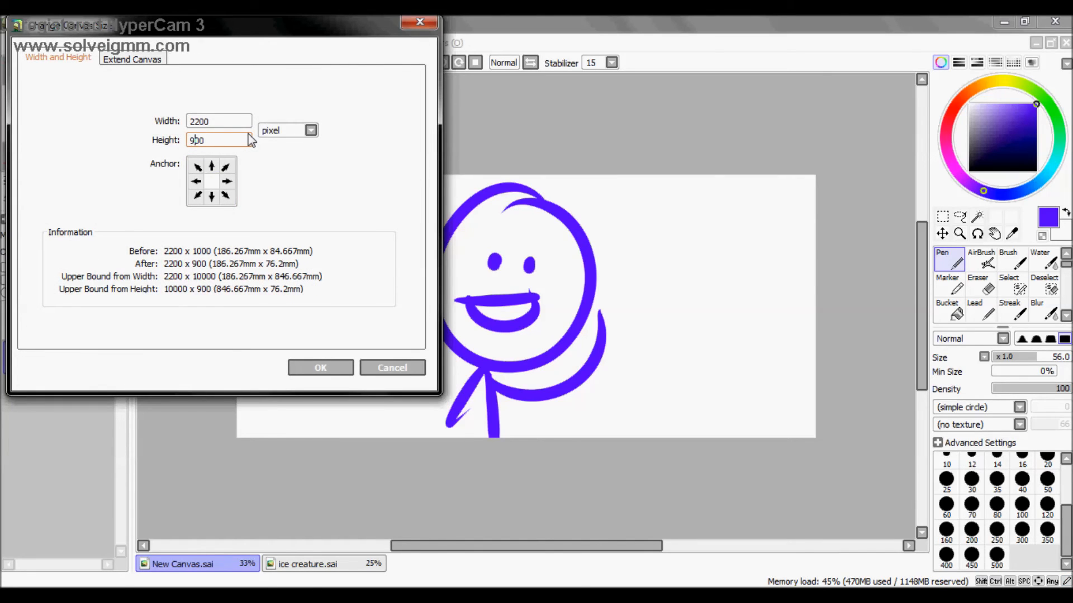
click(297, 369)
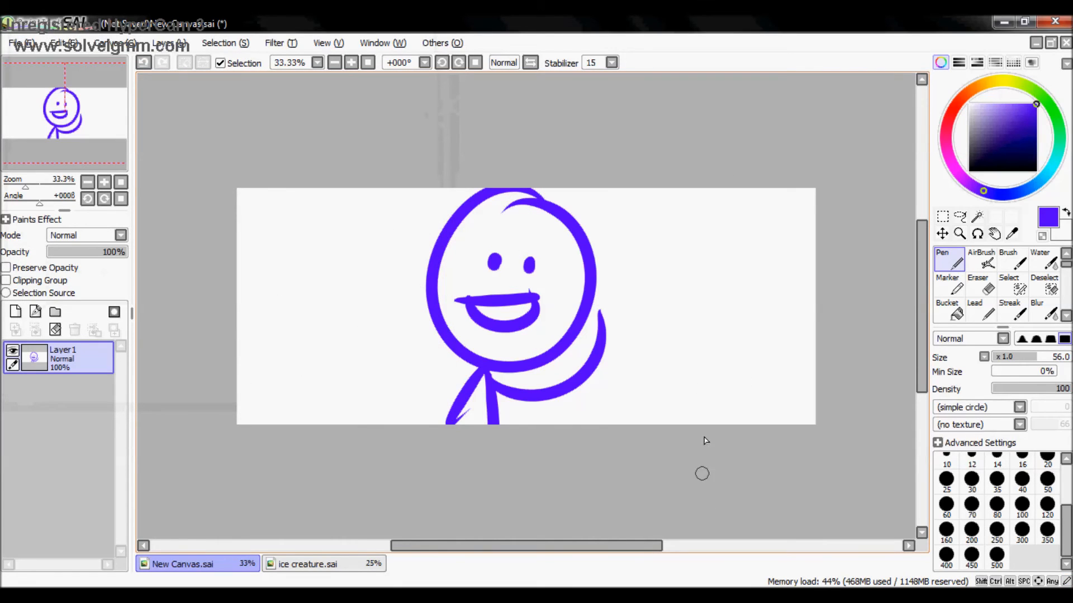
Step: Try moving the cropped smiling figure with the Move tool, then clear Layer1
click(942, 233)
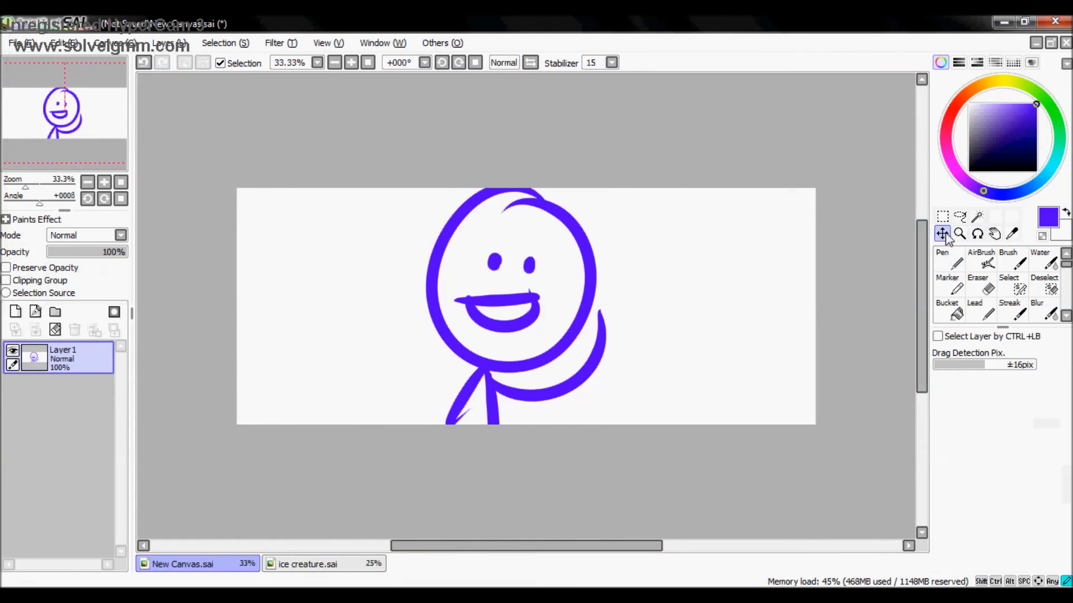
drag(664, 300, 665, 306)
mouse_move(551, 279)
mouse_down()
mouse_move(554, 258)
mouse_move(536, 311)
mouse_up()
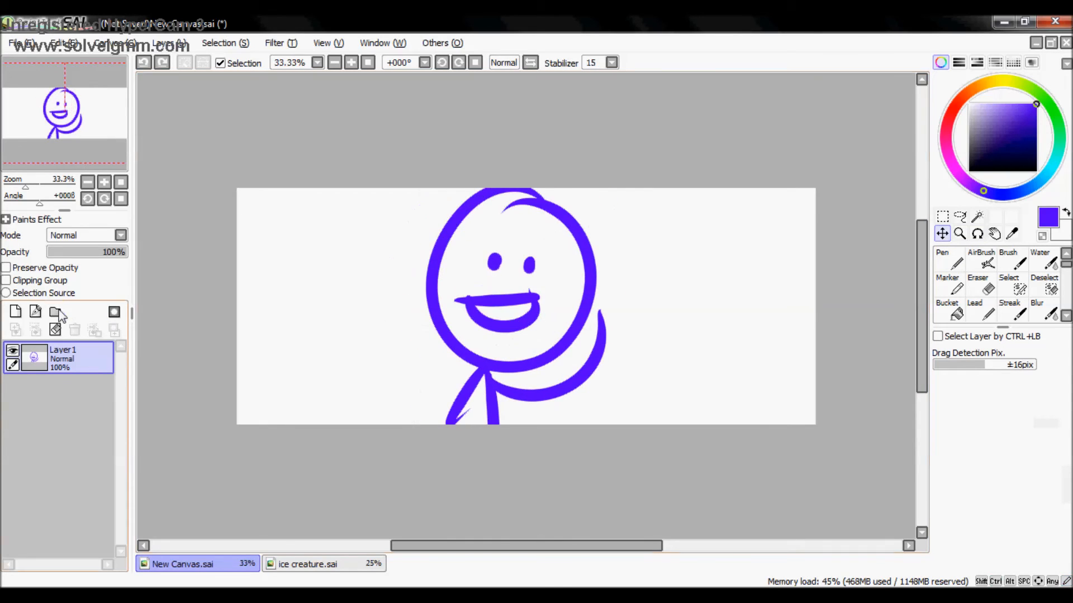
click(55, 331)
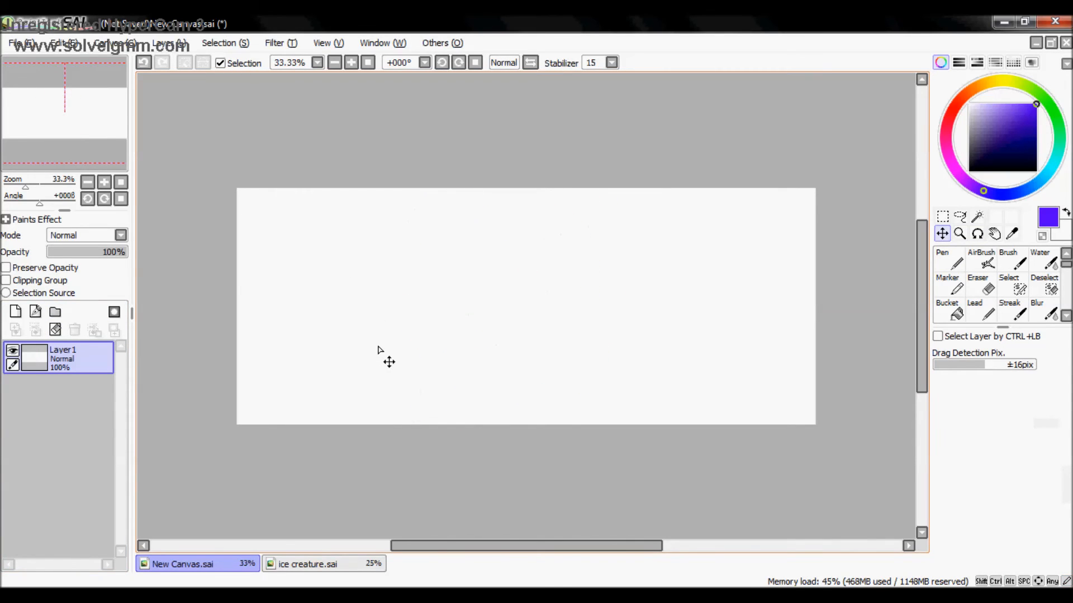
Step: Draw two stick figures side by side on the canvas with the Pen at size 23
click(950, 259)
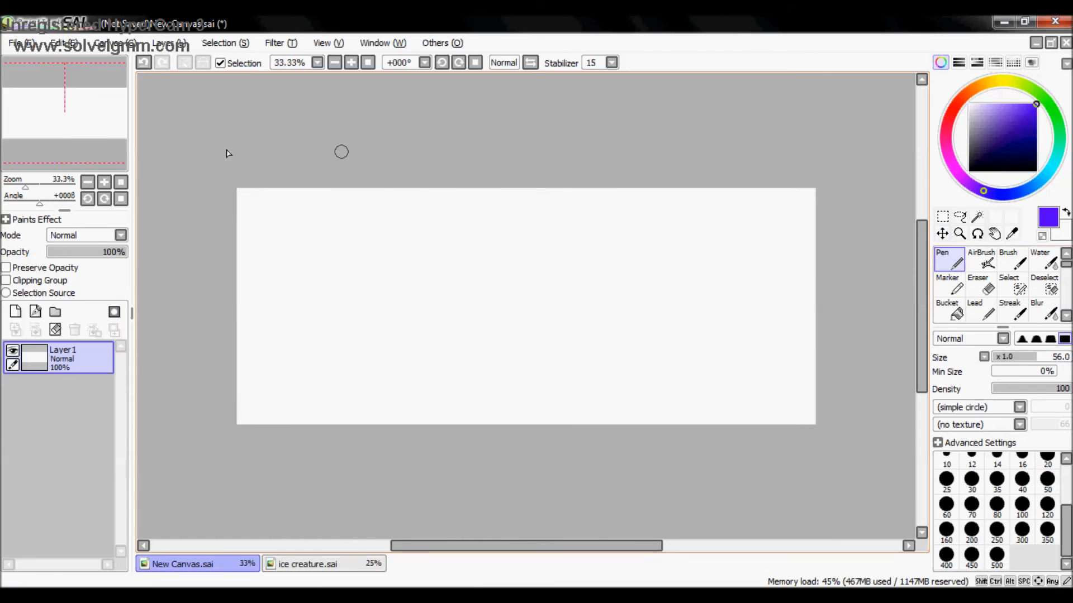
click(116, 52)
click(570, 148)
click(1012, 359)
click(105, 183)
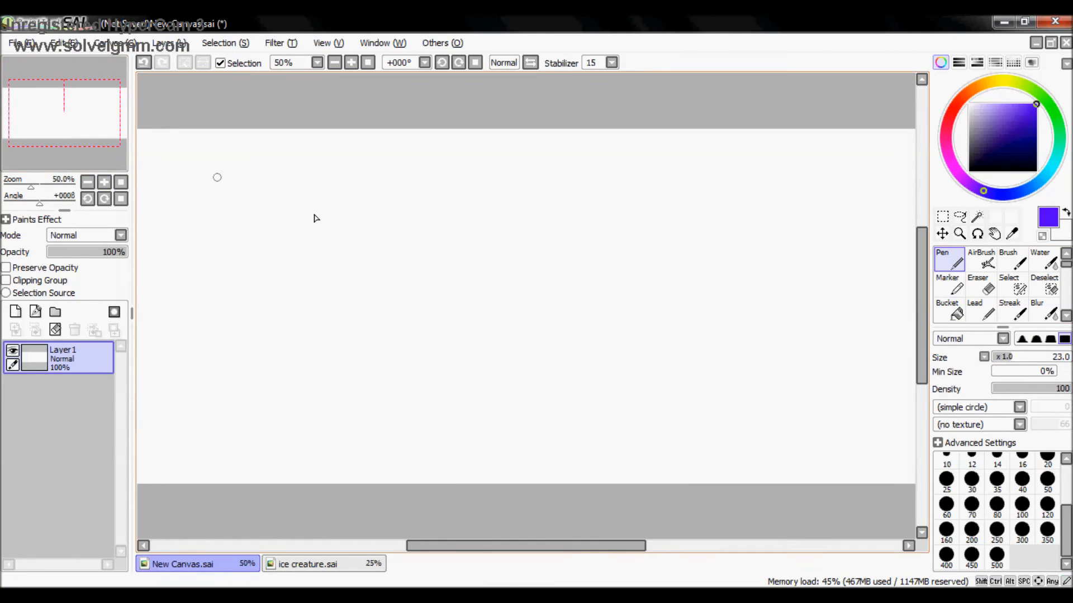
drag(104, 144, 88, 145)
mouse_move(364, 172)
mouse_down()
mouse_move(375, 220)
mouse_move(367, 196)
mouse_up()
drag(354, 234, 327, 393)
drag(348, 340, 382, 415)
drag(538, 162, 536, 198)
mouse_move(533, 237)
mouse_down()
mouse_move(494, 389)
mouse_move(547, 416)
mouse_up()
drag(567, 546, 595, 546)
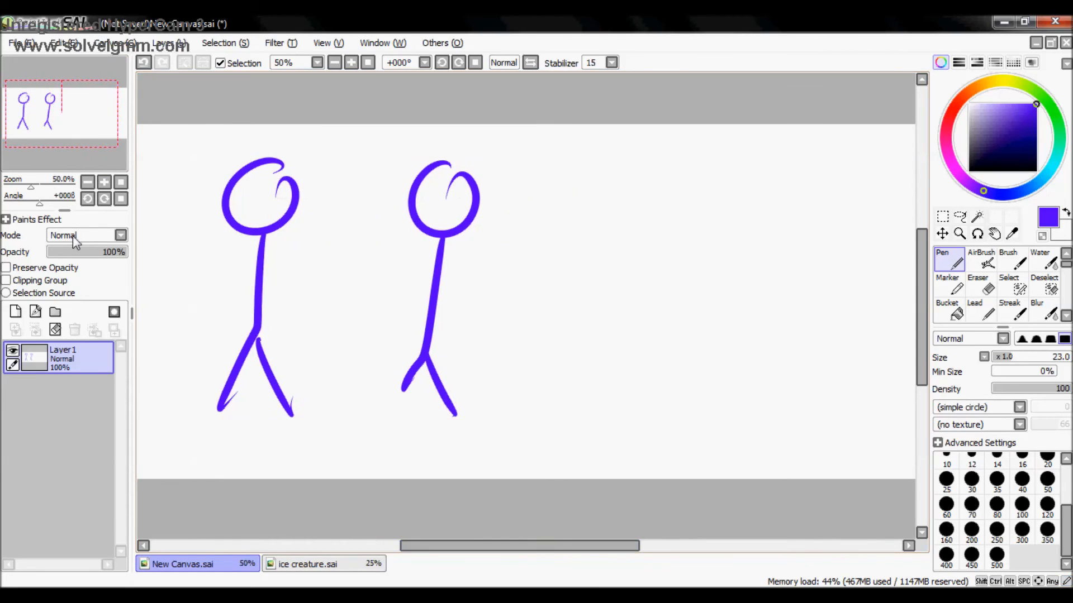
Step: Shift the drawing of the two stick figures on Layer1 with the Move tool
click(87, 183)
click(942, 233)
drag(550, 292, 425, 260)
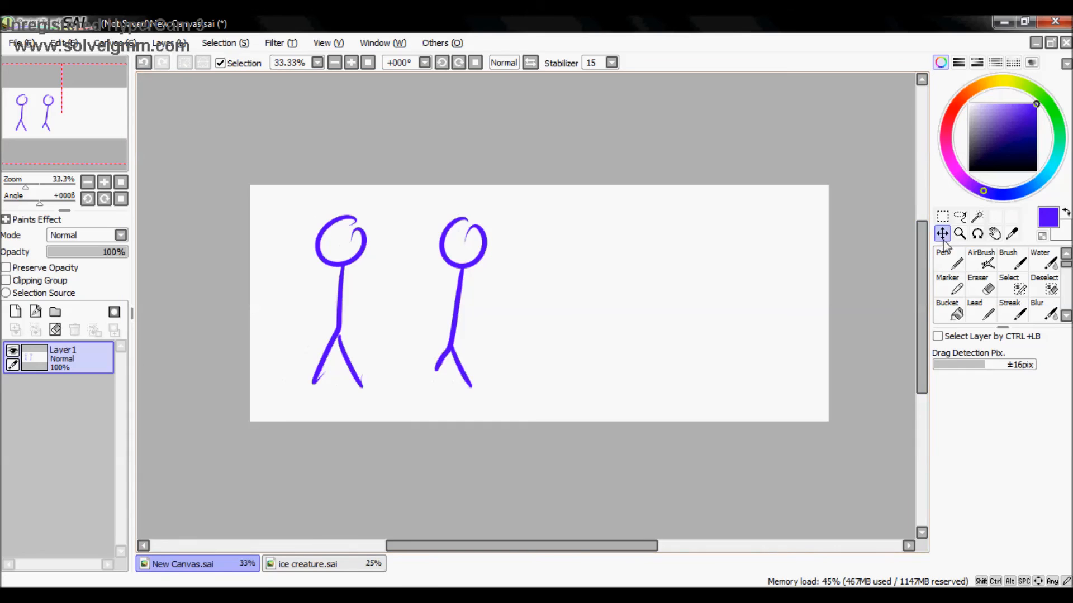
Step: Crop the canvas to a rectangular selection around both stick figures, then clear Layer1
click(943, 218)
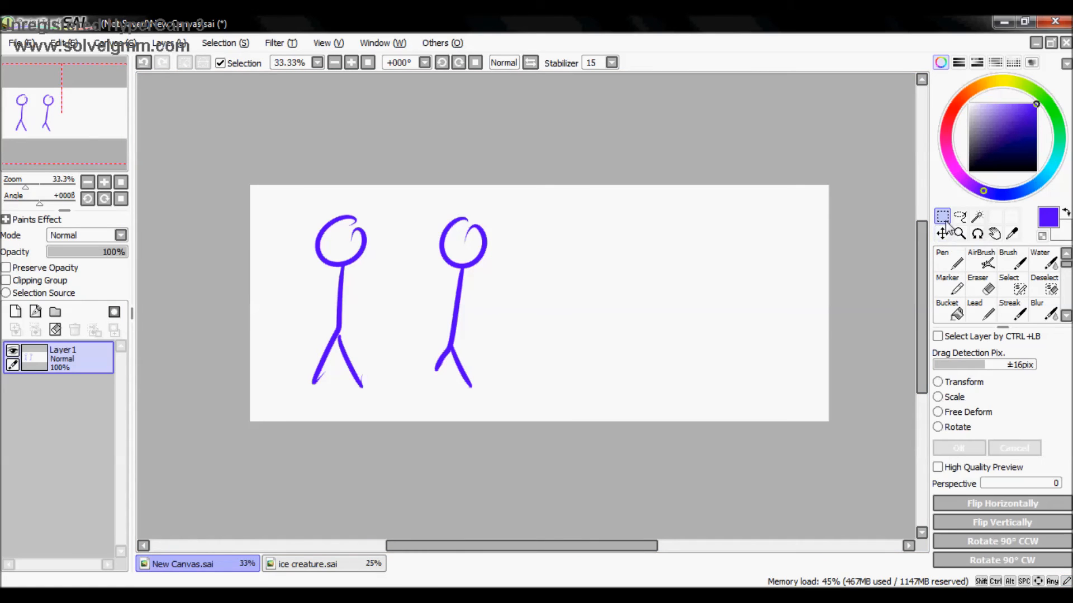
drag(539, 185, 273, 434)
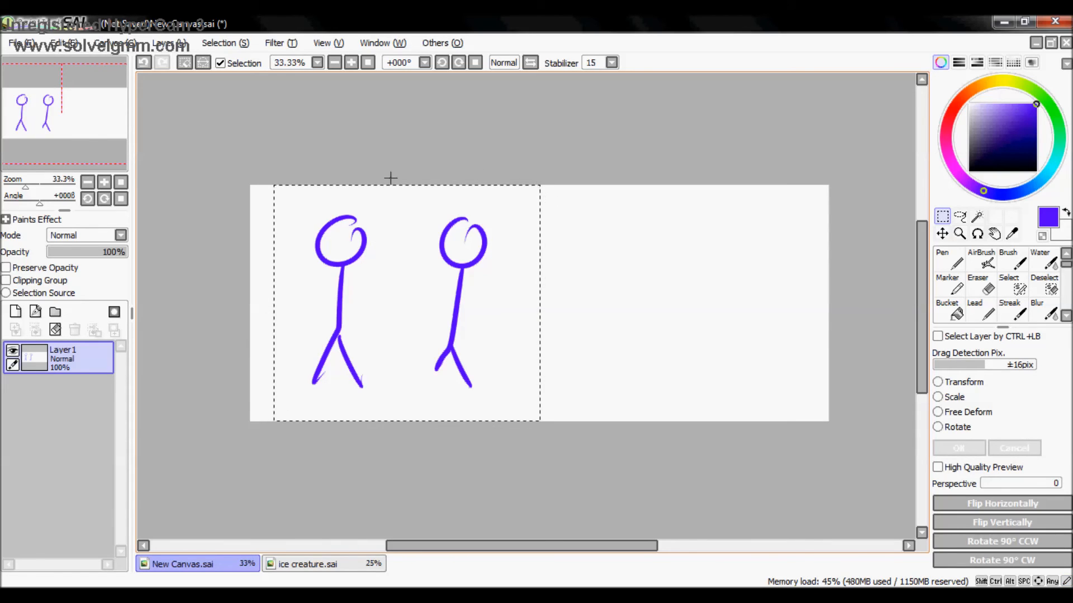
click(67, 44)
mouse_move(115, 43)
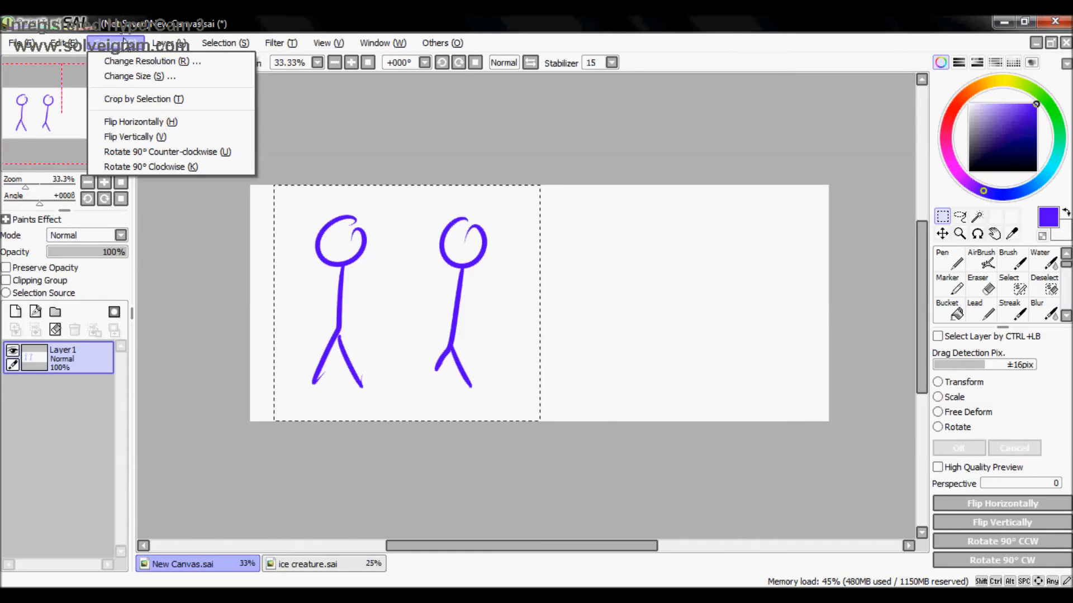
click(184, 100)
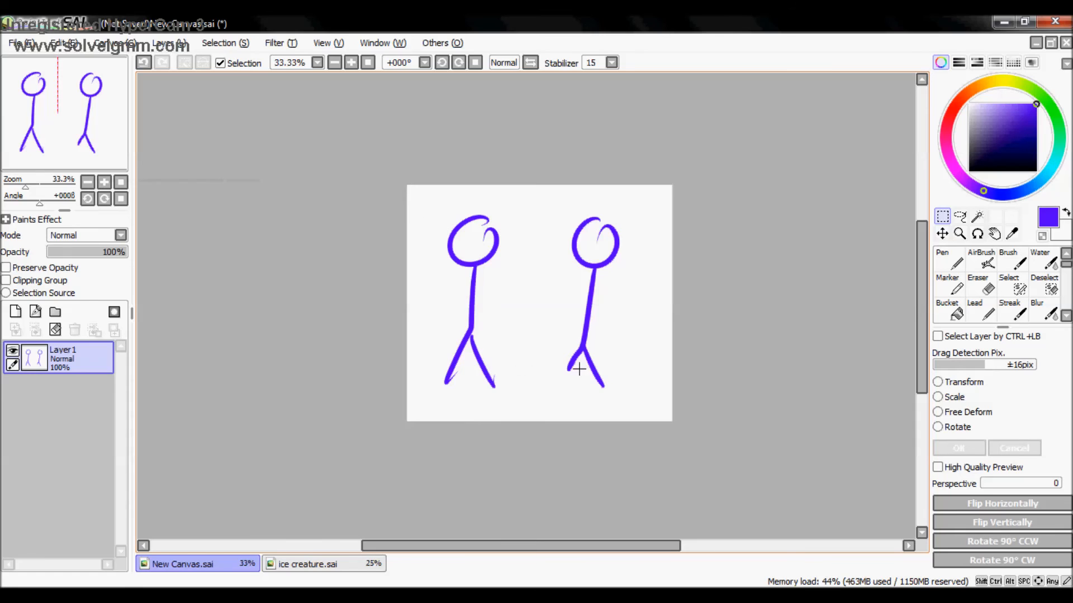
click(111, 182)
click(54, 329)
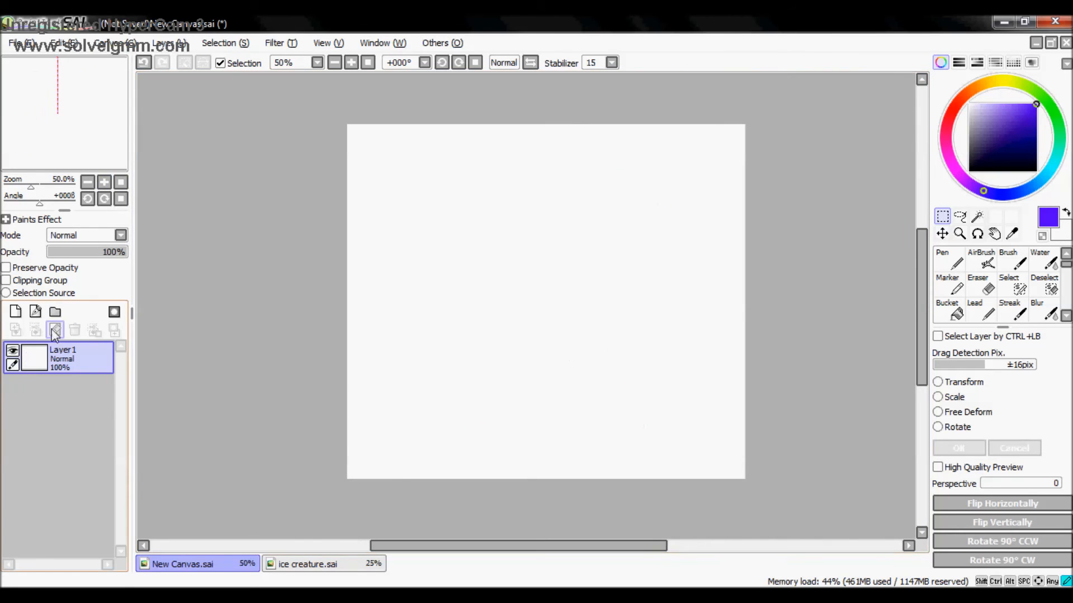
click(985, 307)
click(988, 288)
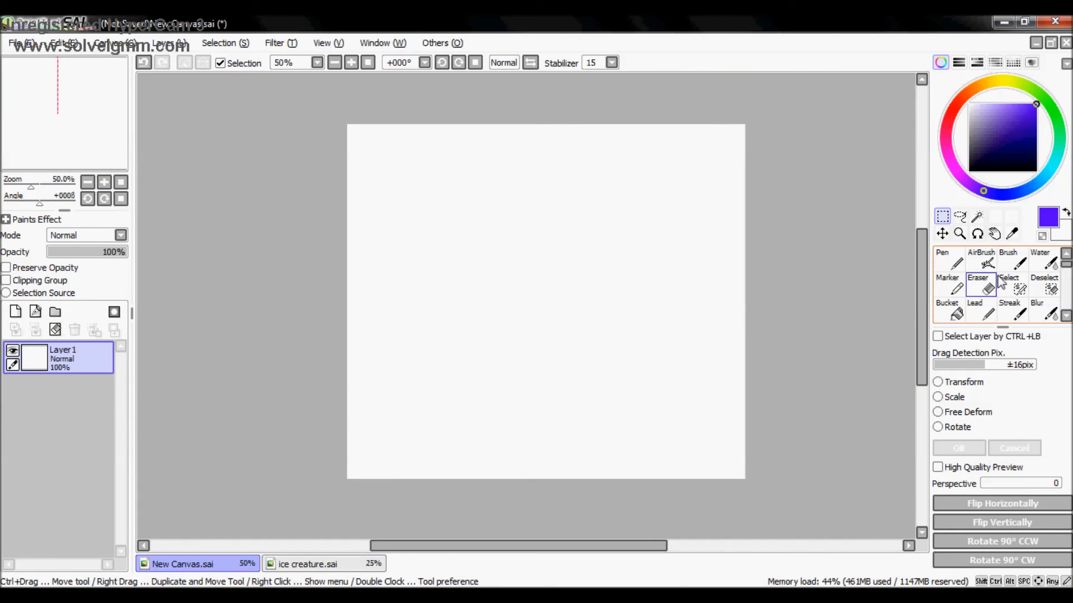
click(383, 43)
mouse_move(344, 48)
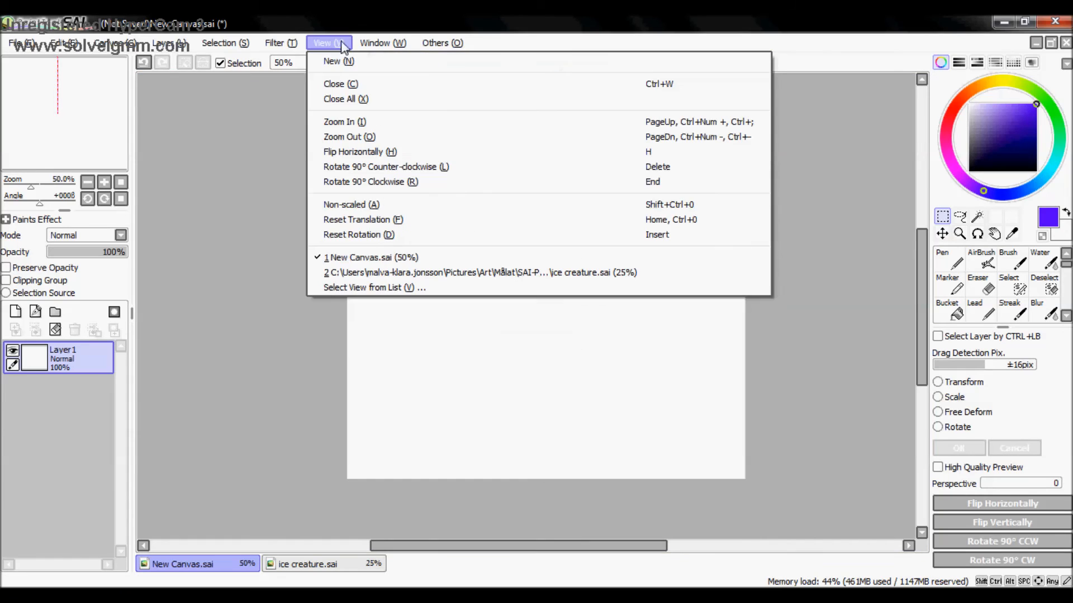
mouse_move(287, 48)
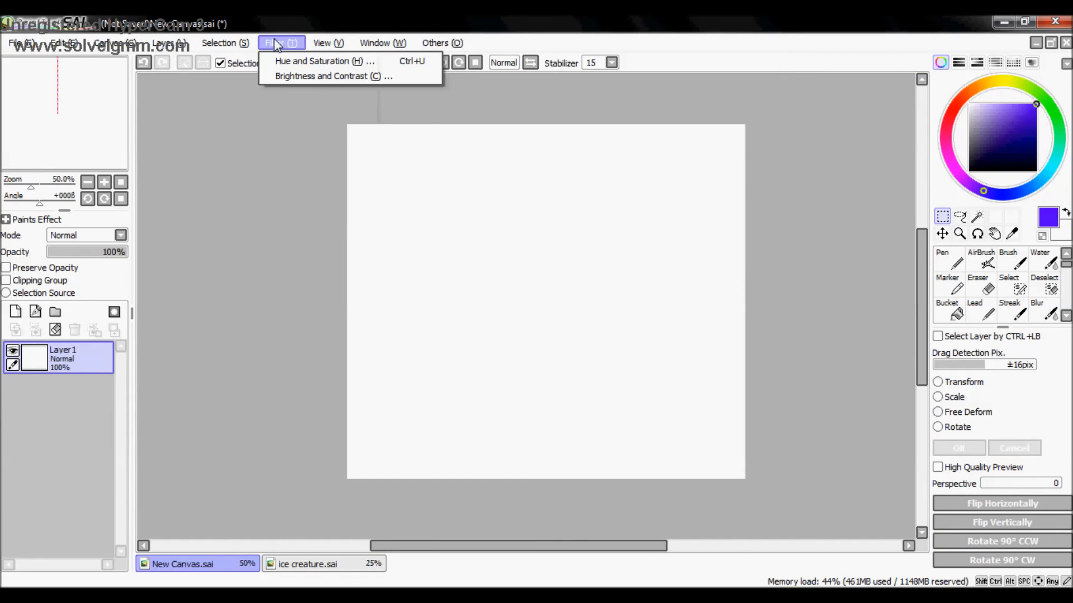
mouse_move(238, 48)
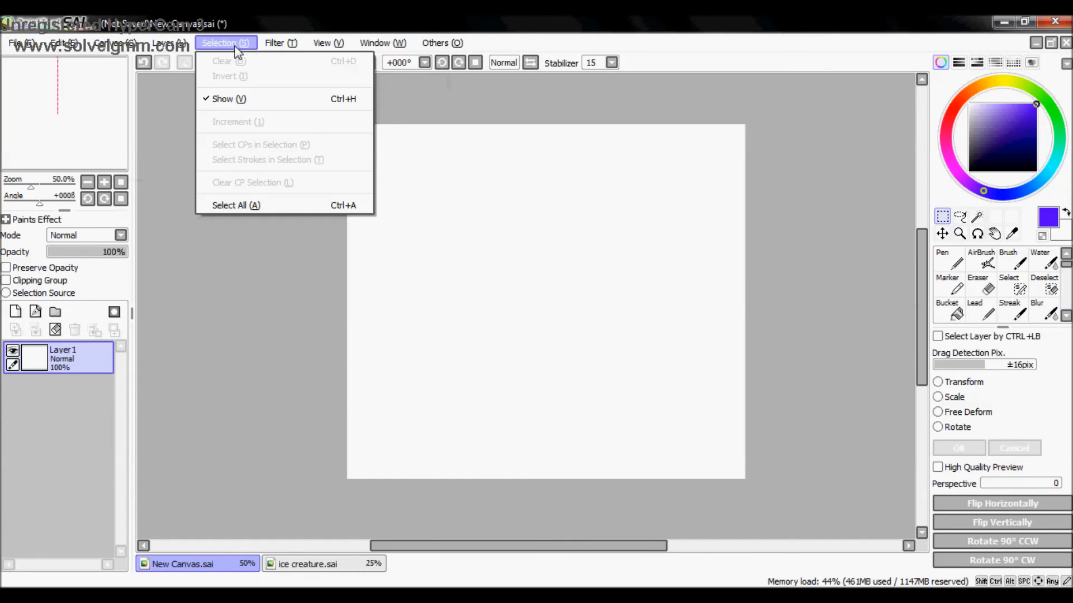
mouse_move(115, 43)
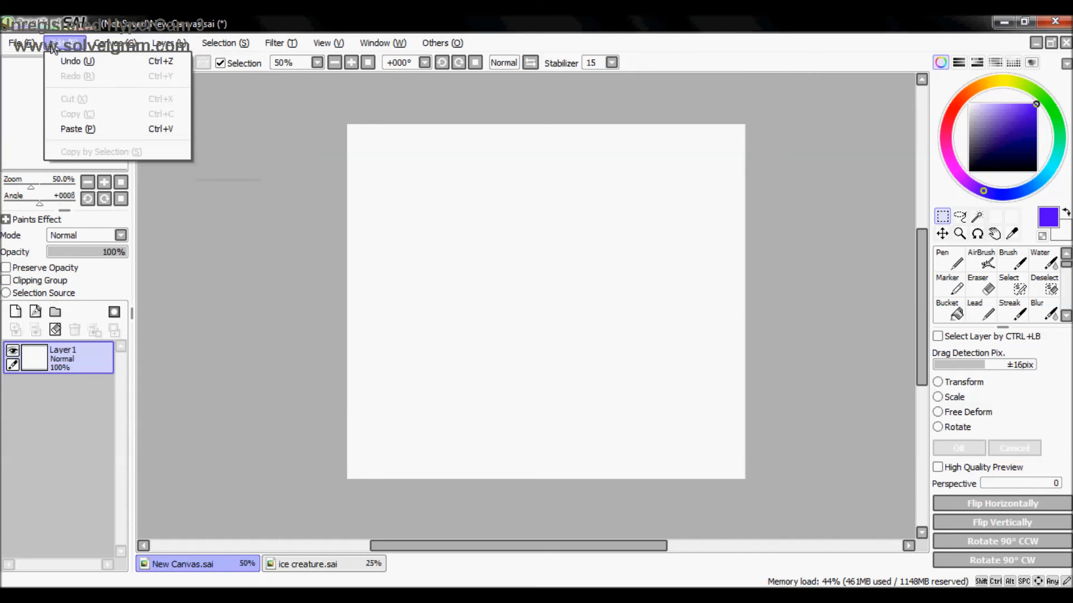
mouse_move(63, 43)
click(815, 252)
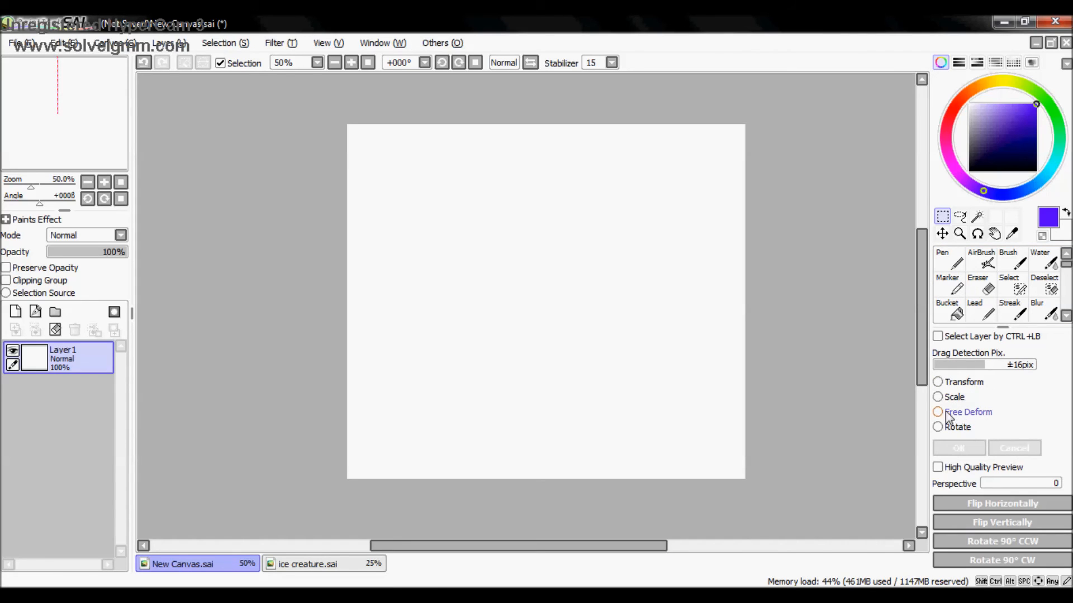
Step: Draw a smiling stick figure with arms and legs on Layer1 using the Pen at size 17
click(949, 258)
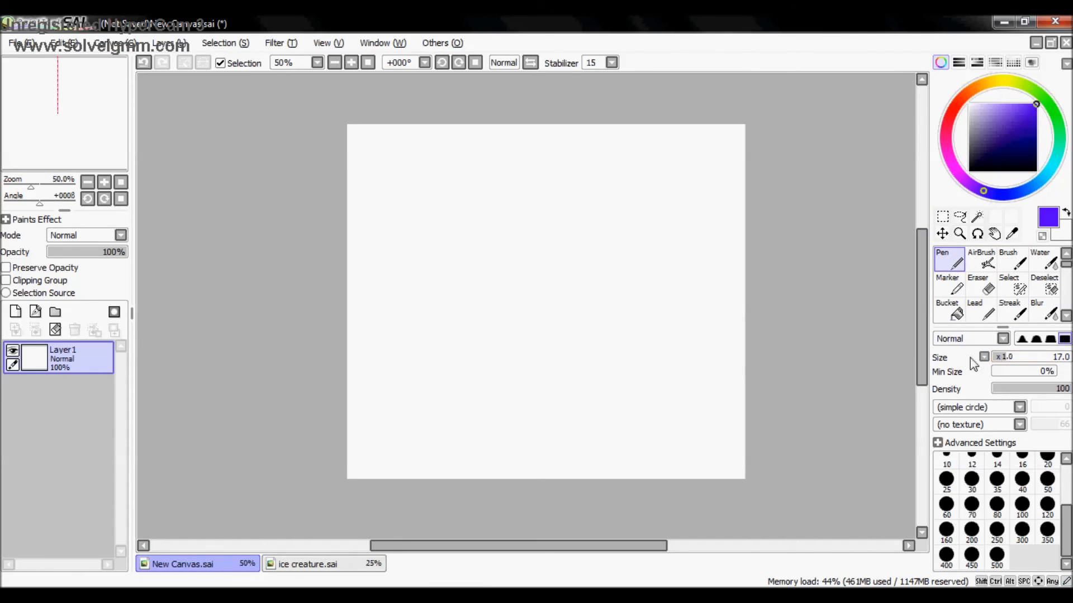
mouse_move(503, 190)
mouse_down()
mouse_move(486, 220)
mouse_move(528, 185)
mouse_up()
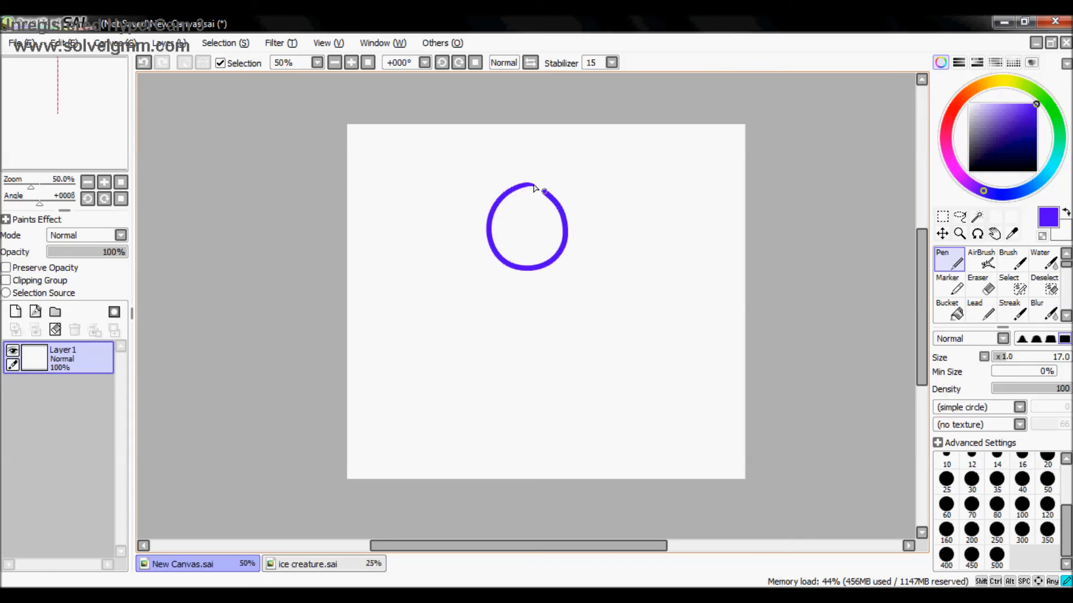
drag(505, 242, 540, 244)
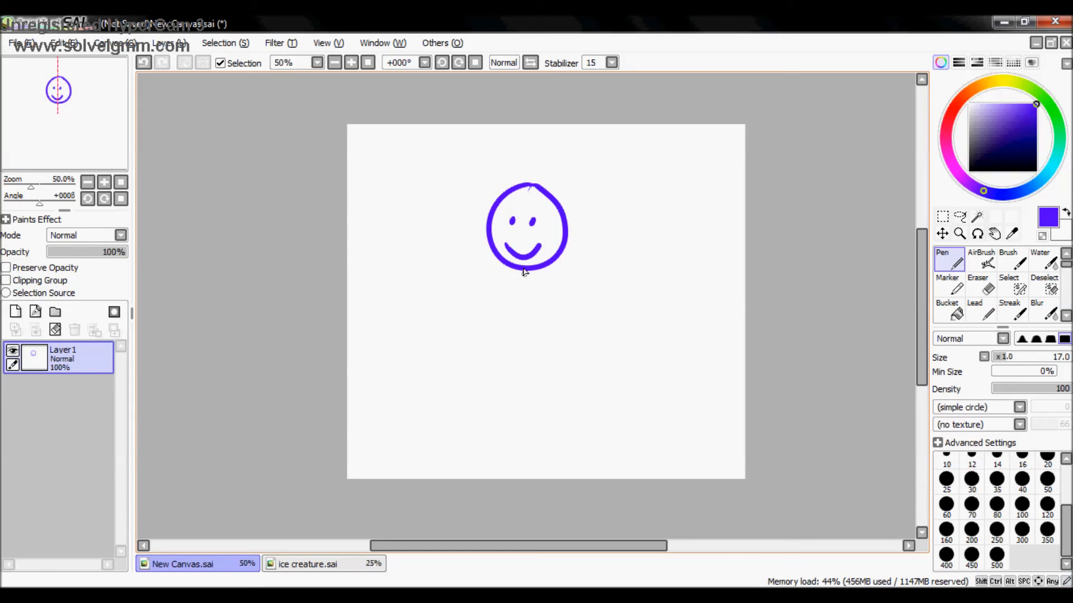
mouse_move(524, 272)
mouse_down()
mouse_move(503, 349)
mouse_move(471, 389)
mouse_up()
mouse_move(505, 351)
mouse_down()
mouse_move(512, 407)
mouse_move(516, 372)
mouse_up()
mouse_move(525, 274)
mouse_down()
mouse_move(554, 335)
mouse_move(474, 324)
mouse_up()
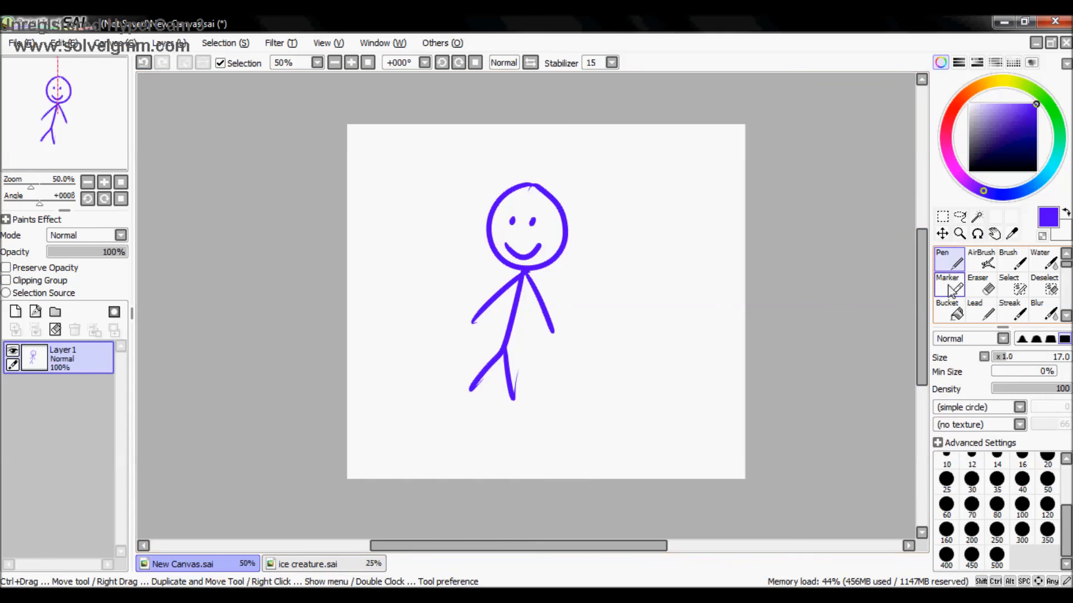
Step: Select the stick figure with a rectangular selection, rotate it slightly clockwise, shift it a little and apply the change
click(942, 234)
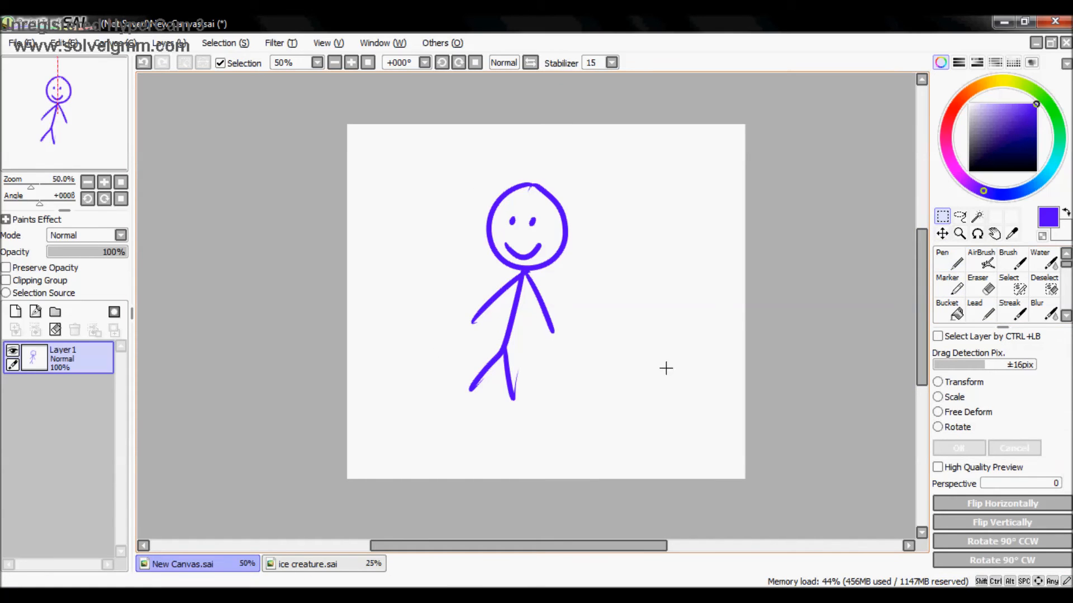
drag(418, 152, 620, 428)
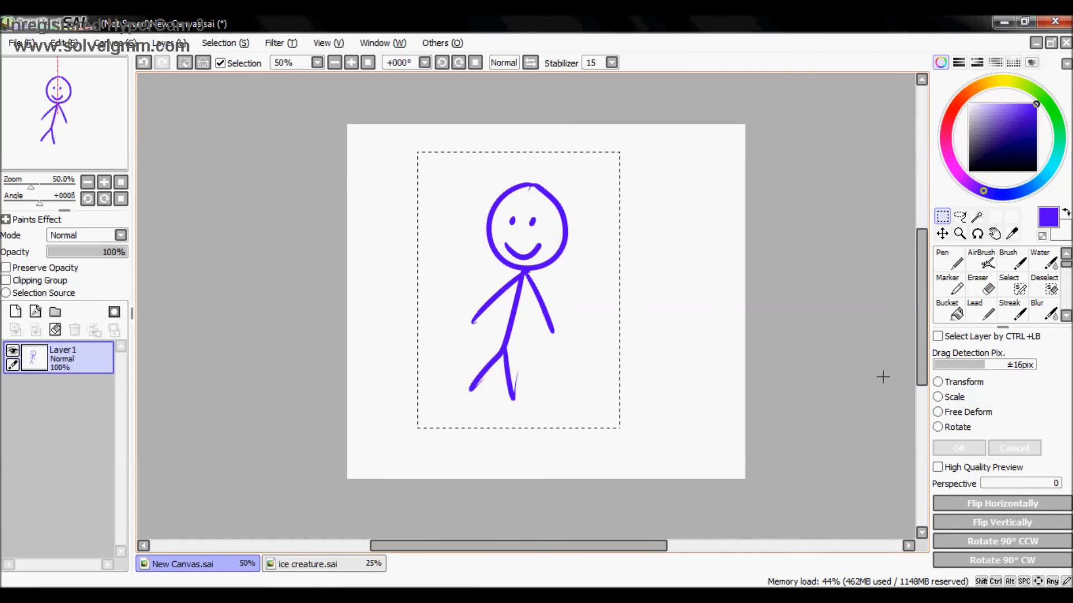
click(957, 430)
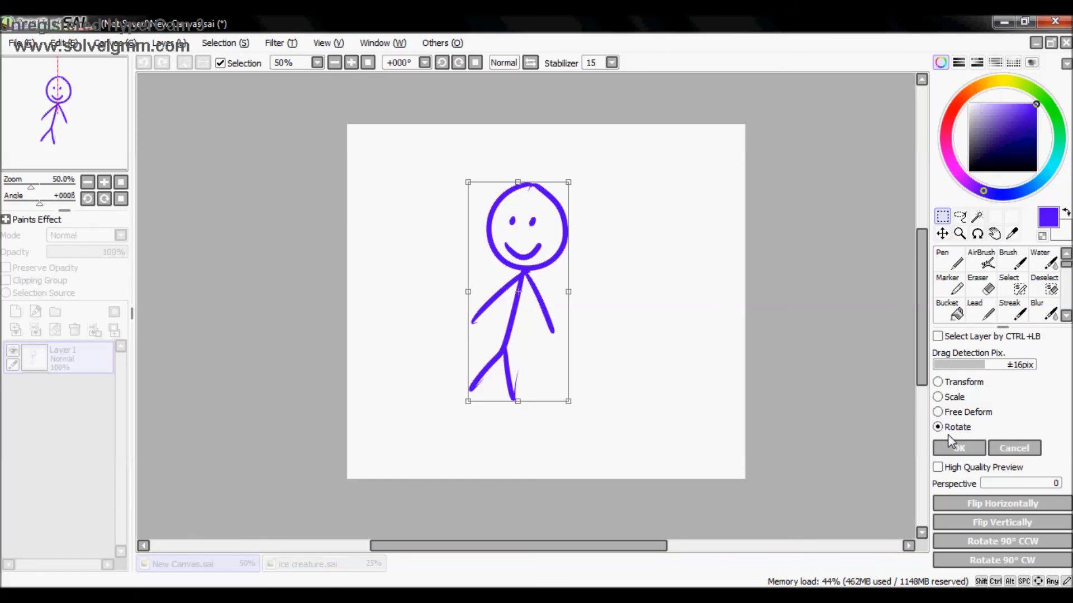
drag(643, 385, 557, 352)
drag(534, 277, 560, 290)
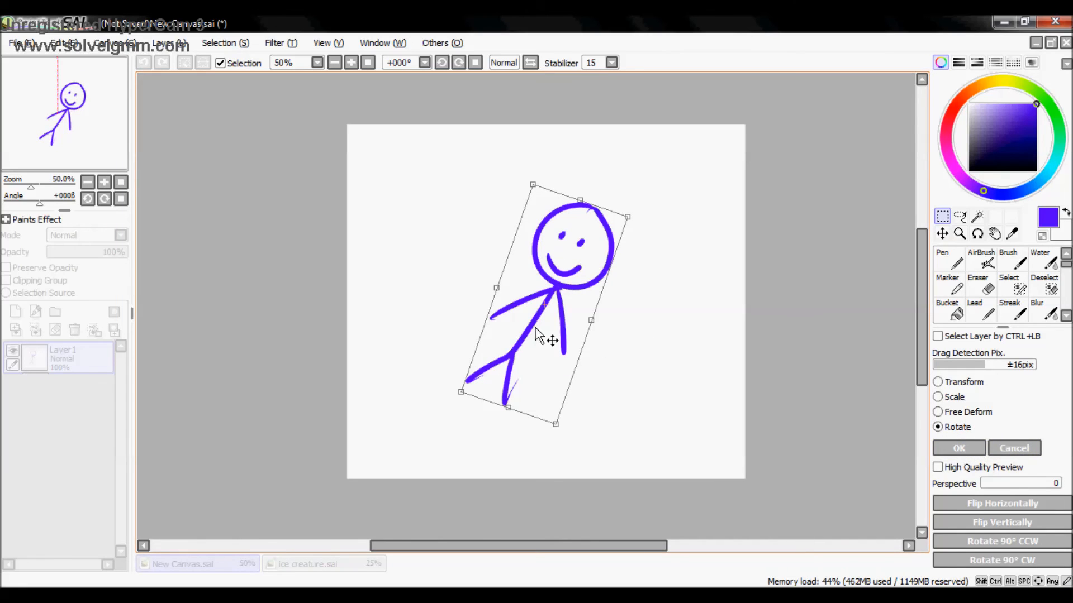
click(968, 448)
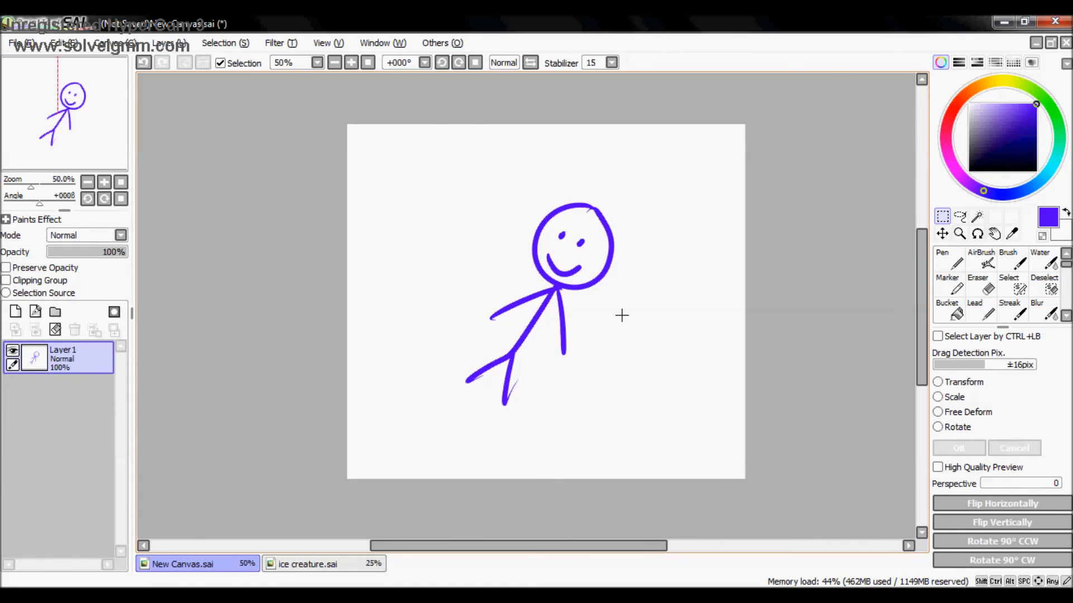
Step: Try distorting the tilted stick figure by its corners and edges with Free Deform, then discard the distortion
click(972, 418)
drag(614, 203, 576, 258)
drag(617, 410, 715, 416)
drag(468, 411, 390, 445)
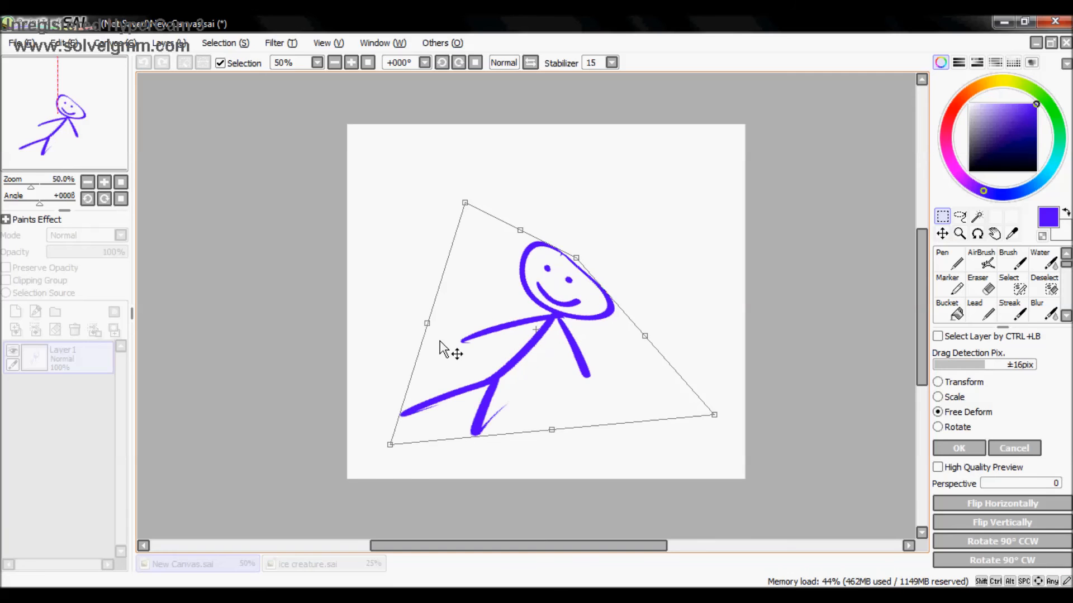
drag(526, 235, 527, 166)
mouse_move(551, 430)
mouse_down()
mouse_move(544, 460)
mouse_move(552, 425)
mouse_up()
drag(647, 298, 675, 307)
mouse_move(427, 286)
mouse_down()
mouse_move(395, 279)
mouse_move(417, 297)
mouse_up()
click(1003, 447)
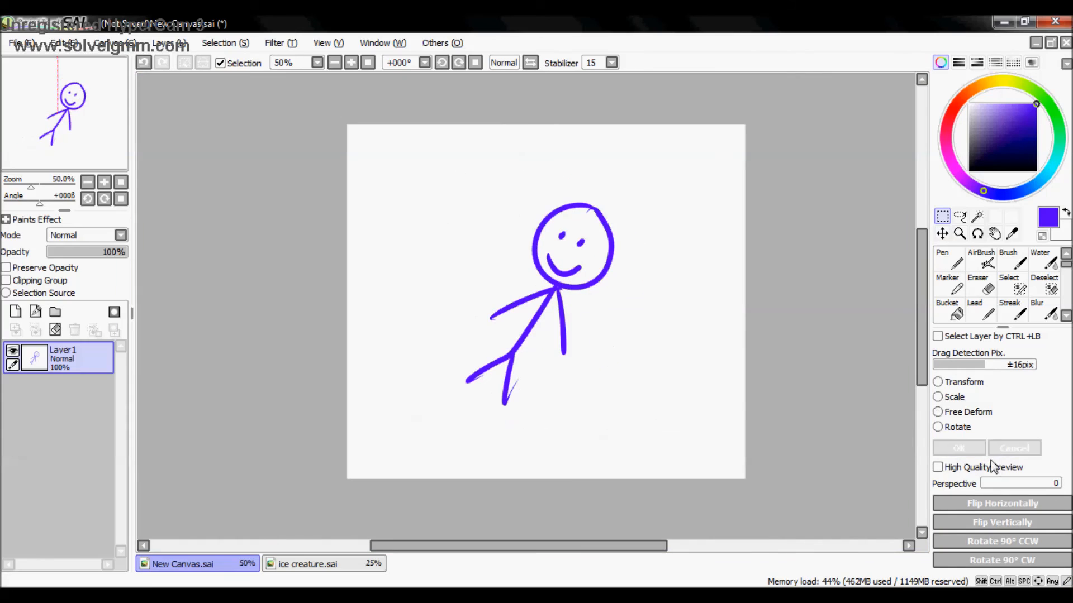
Step: Try enlarging and repositioning the stick figure with Scale, then discard the change
click(939, 397)
drag(615, 406, 738, 520)
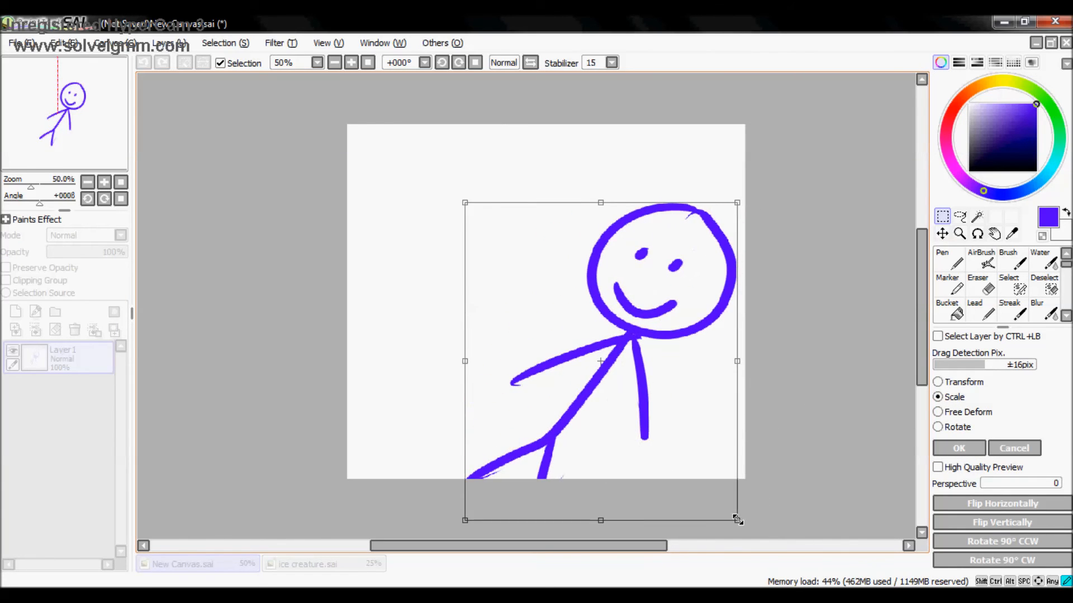
drag(661, 381, 604, 311)
drag(680, 138, 656, 156)
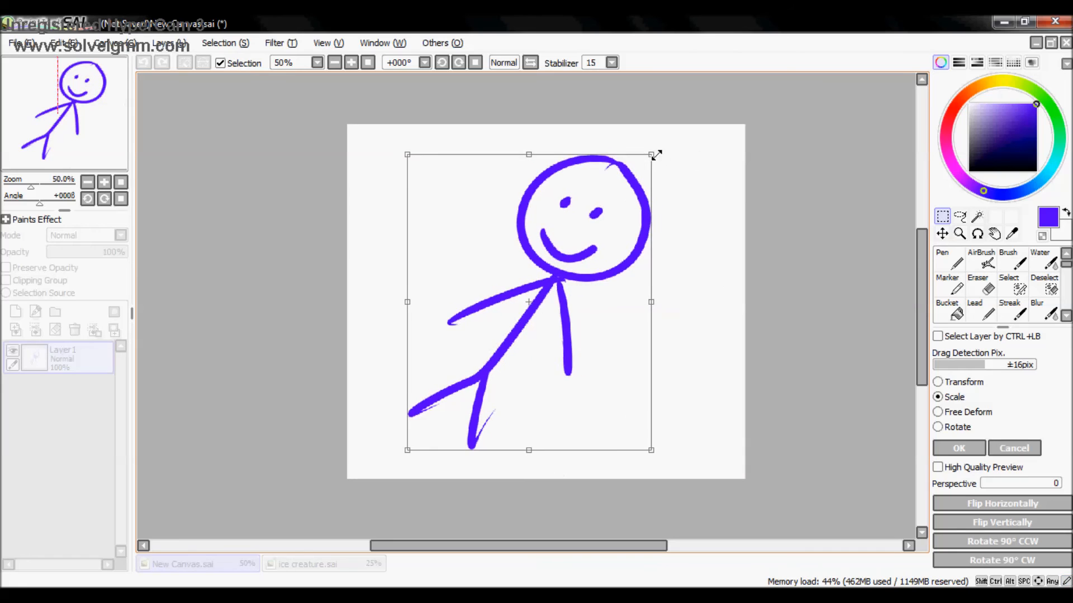
click(1004, 451)
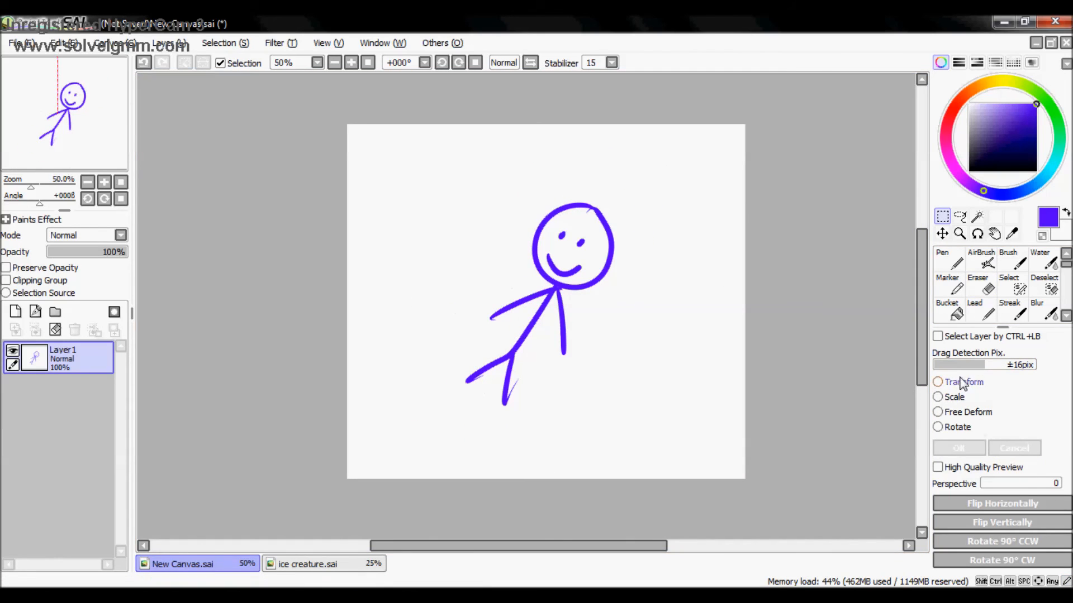
Step: Try resizing, rotating and moving the stick figure with Transform, then discard the changes
click(959, 383)
drag(649, 277, 569, 141)
drag(675, 369, 642, 311)
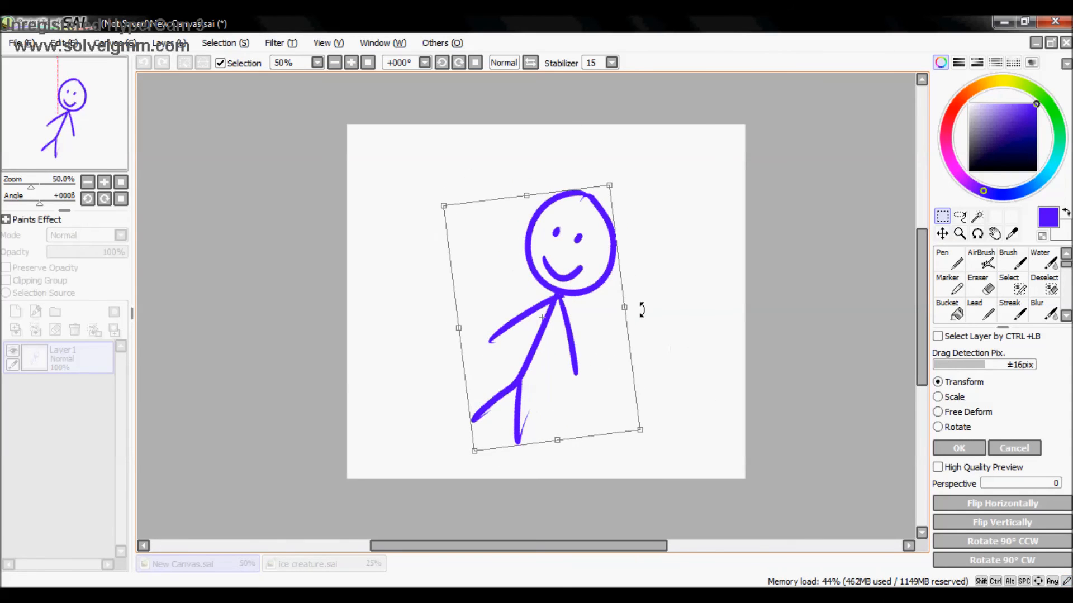
drag(637, 181, 649, 152)
drag(694, 271, 694, 267)
drag(627, 300, 602, 297)
drag(692, 387, 674, 412)
click(1002, 449)
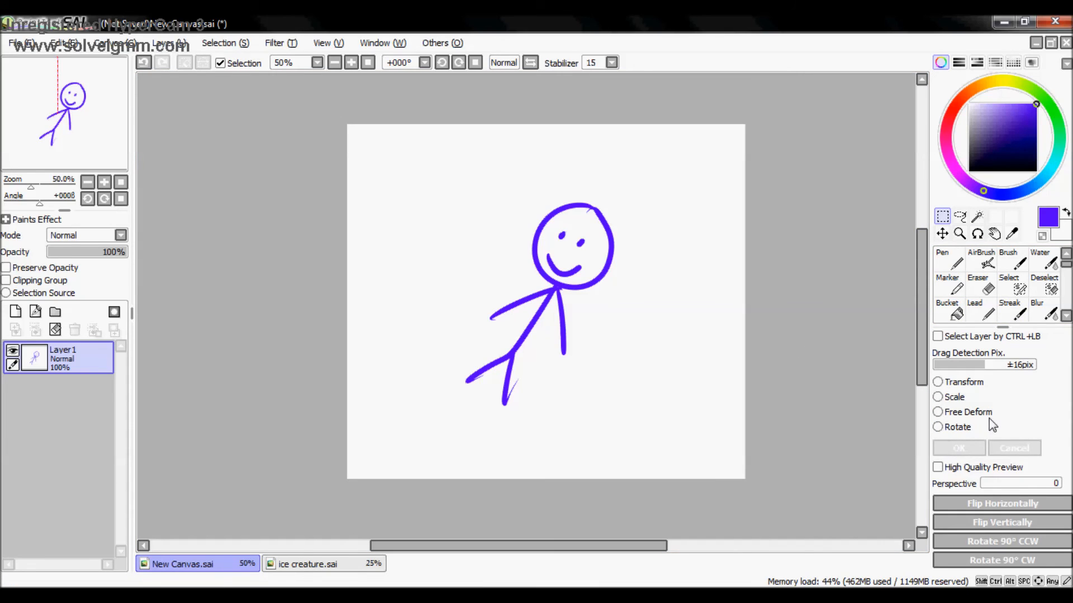
Step: Outline the whole stick figure with a freehand Lasso selection, then deselect it
click(960, 218)
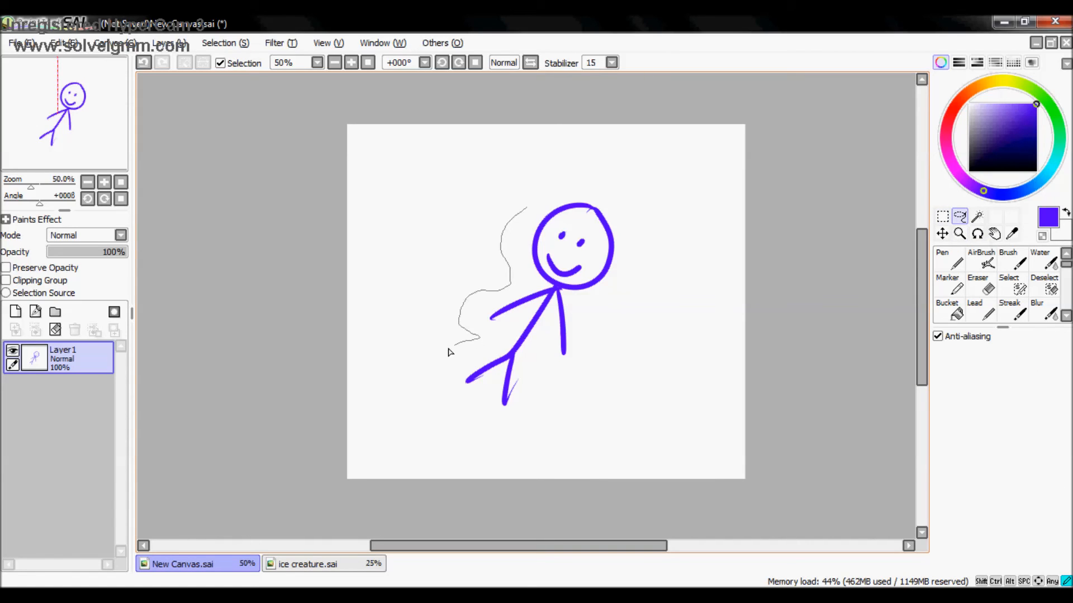
mouse_move(475, 427)
mouse_down()
mouse_move(630, 381)
mouse_move(692, 189)
mouse_move(558, 156)
mouse_move(519, 221)
mouse_up()
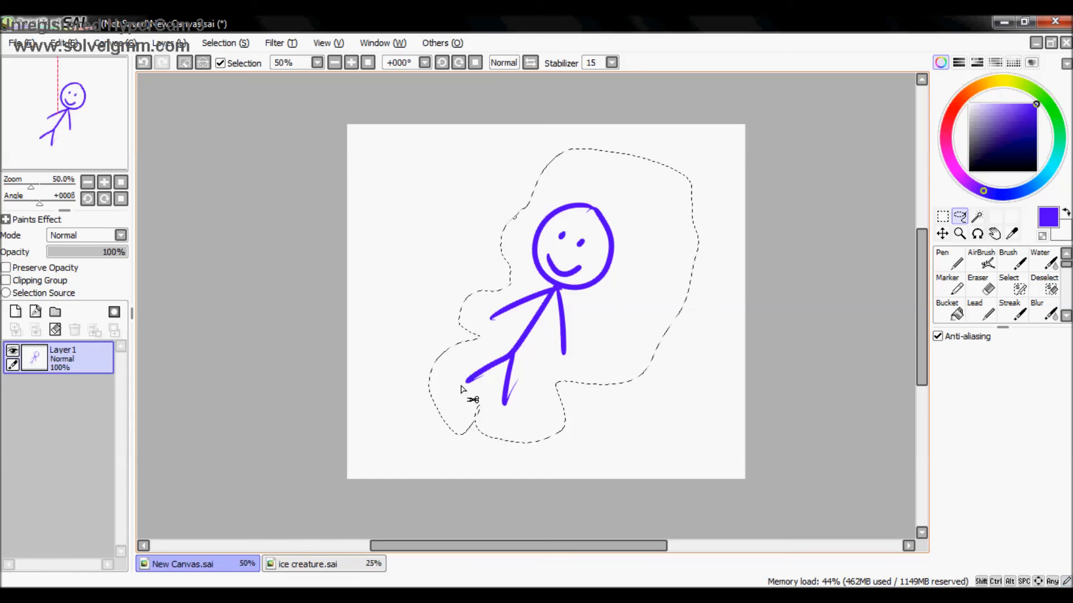
click(942, 234)
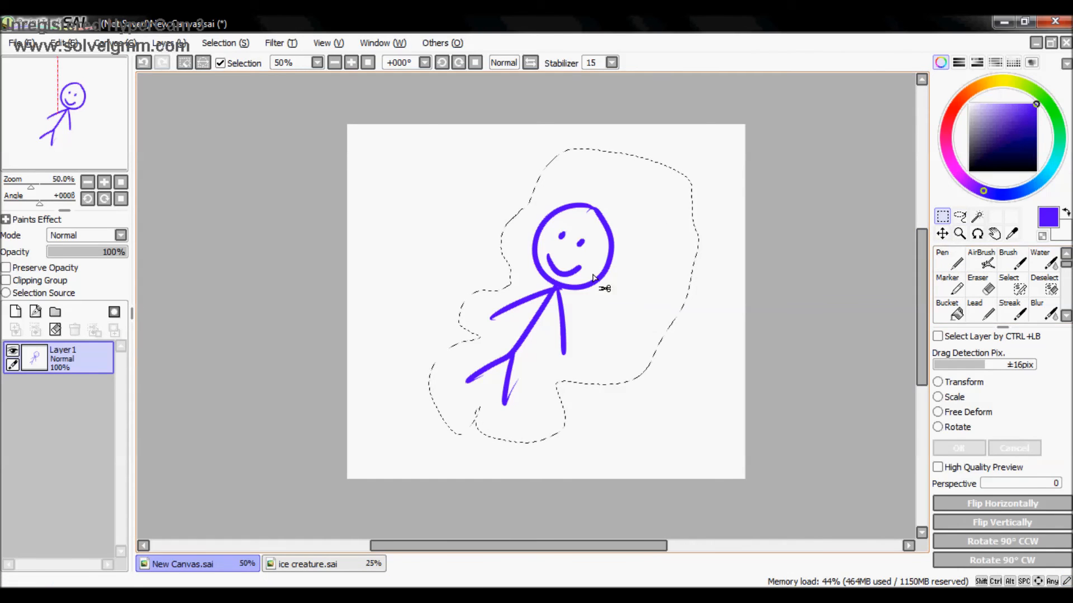
click(959, 218)
click(943, 218)
key(ctrl+d)
Step: Try moving a lasso-selected part of the stick figure, then undo the move and deselect
click(959, 217)
drag(584, 245, 642, 155)
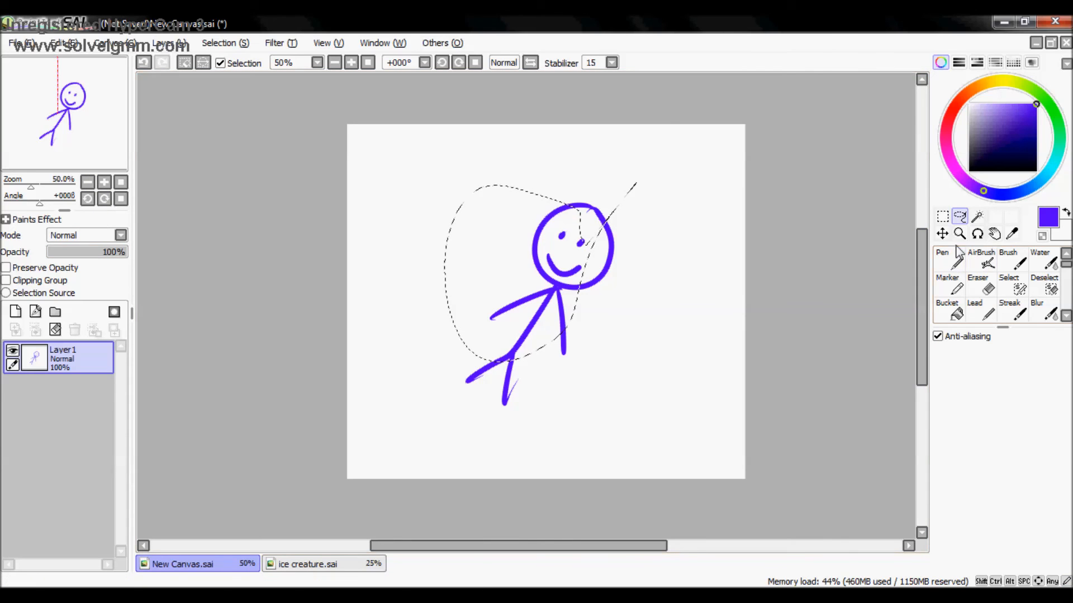
click(942, 234)
drag(631, 250, 600, 266)
key(ctrl+z)
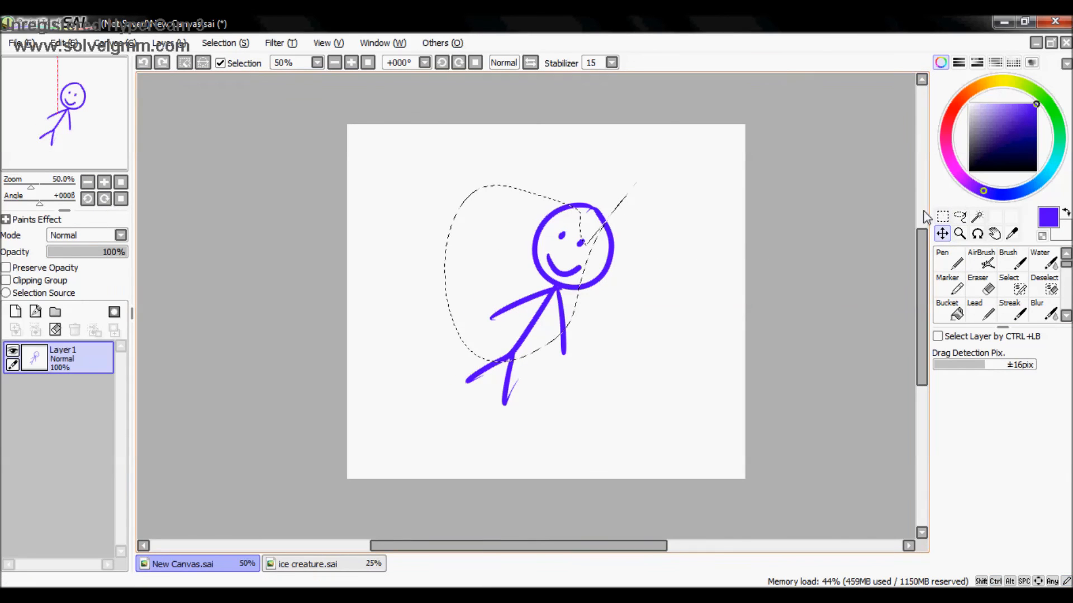
click(942, 217)
click(864, 270)
Step: Select the inside of the figure's head with the Magic Wand in Transparency (Strict) mode and move the selected area downward
click(979, 217)
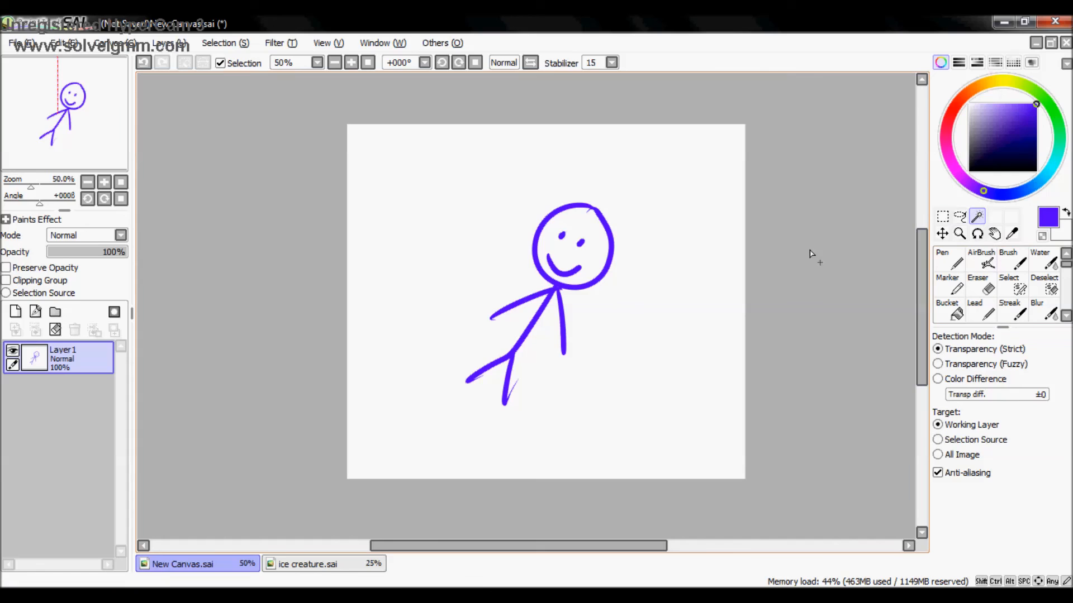
click(590, 257)
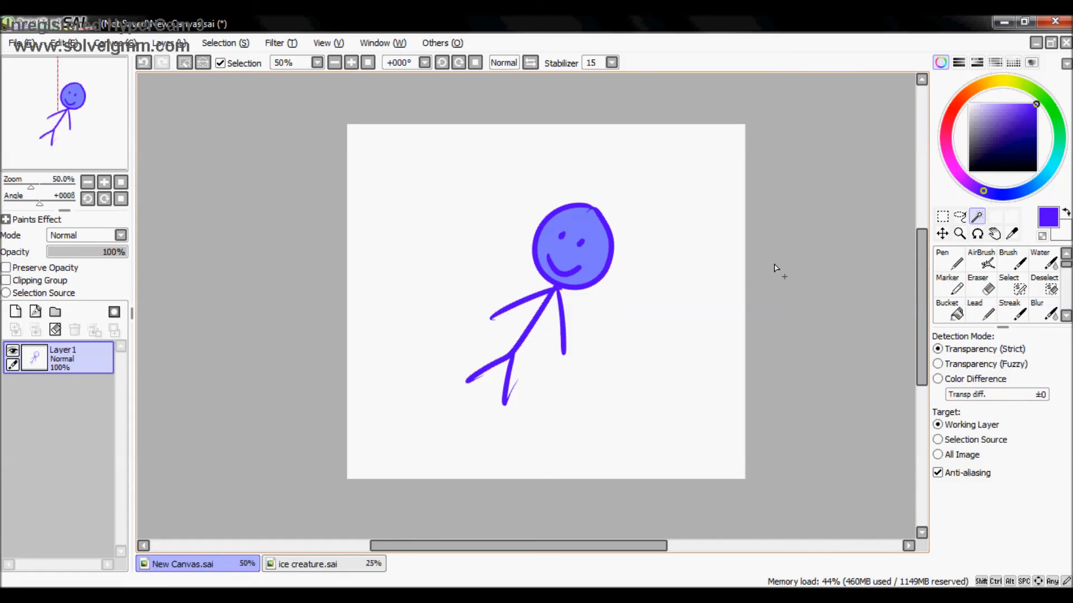
click(941, 234)
drag(595, 268, 591, 333)
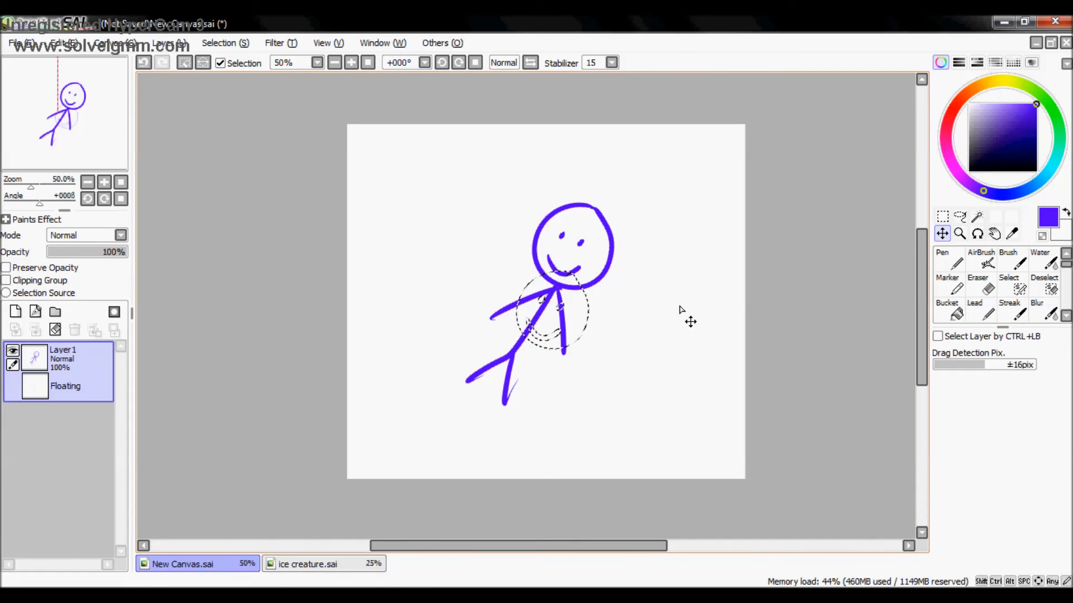
Step: Undo the move of the area inside the figure's head and clear the selection
key(ctrl+z)
click(943, 217)
click(857, 249)
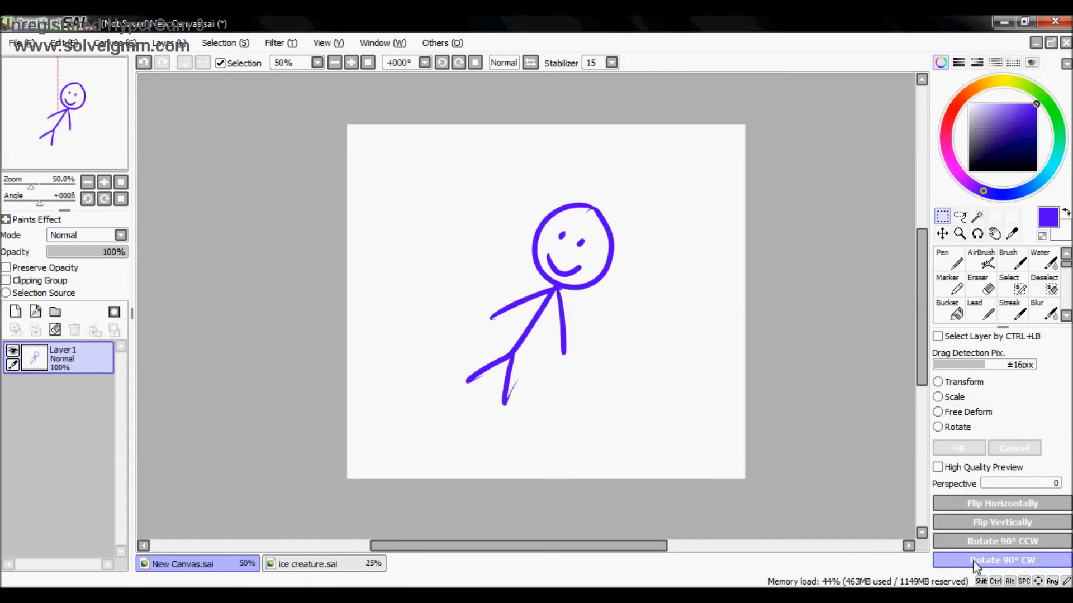
Step: Flip the stick figure horizontally and move it down and to the left on the canvas
click(959, 234)
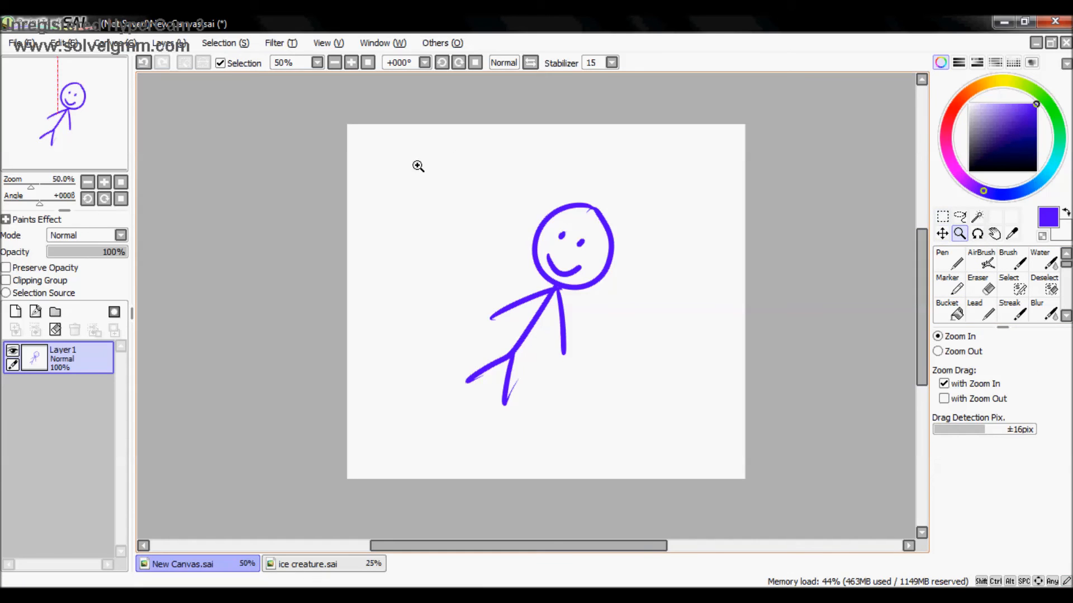
drag(457, 165, 688, 477)
click(943, 216)
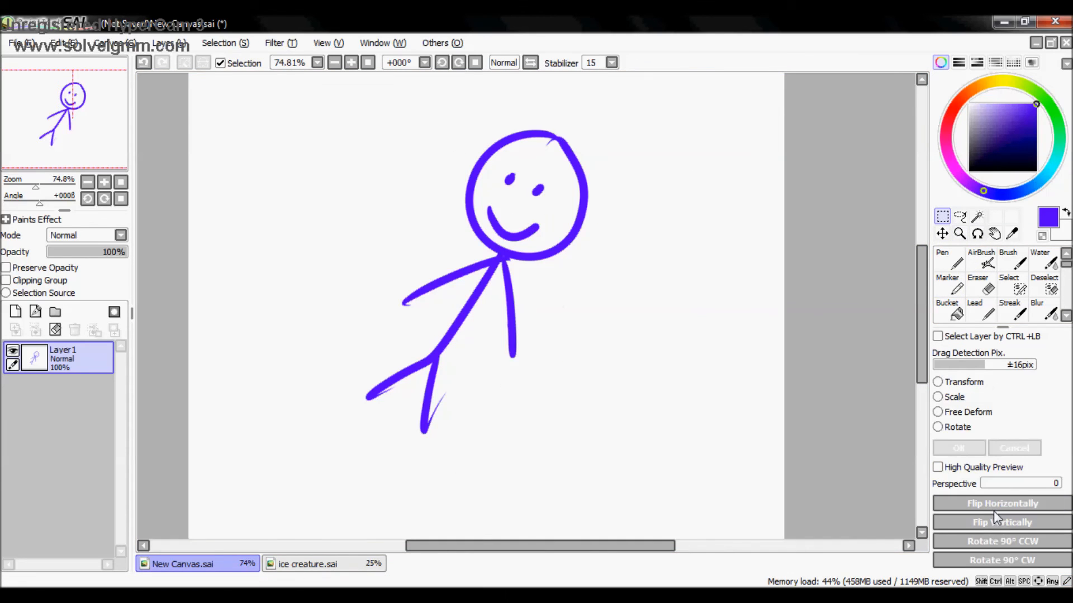
click(1010, 502)
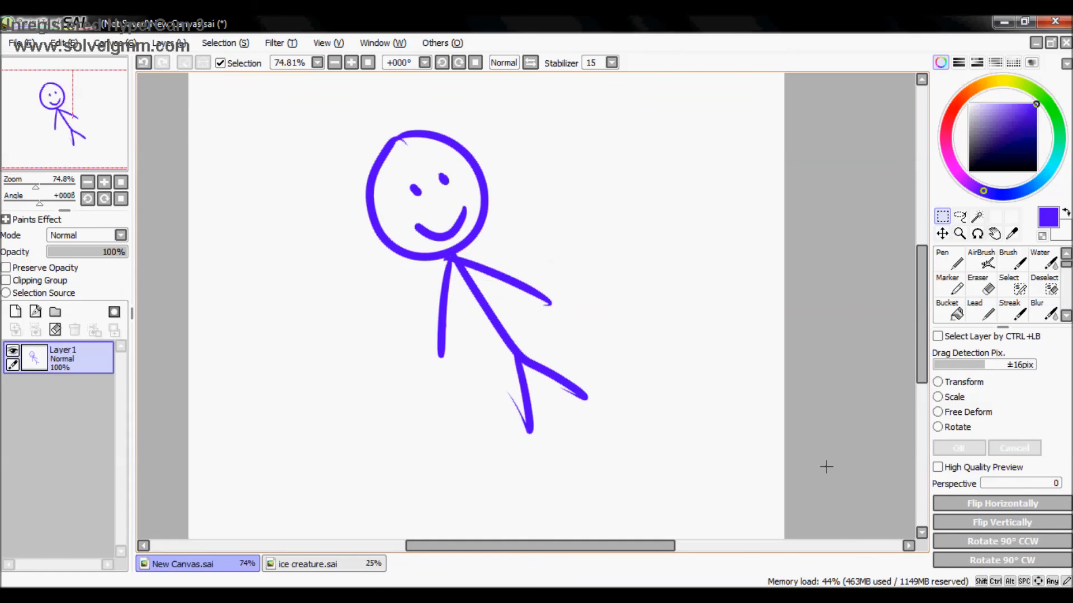
click(942, 233)
drag(514, 271, 481, 345)
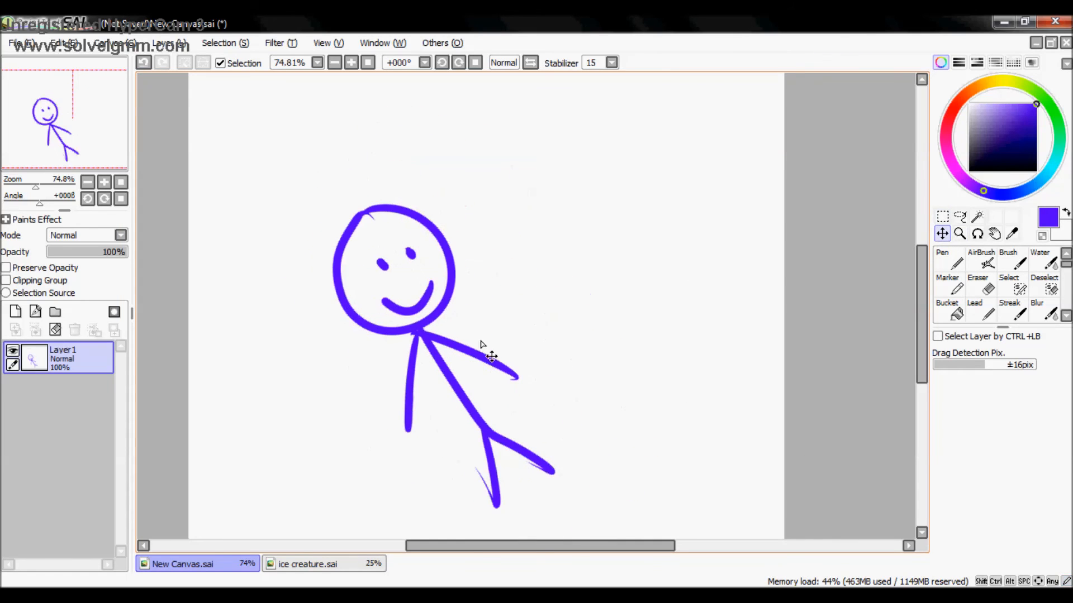
Step: Flip the stick figure vertically and horizontally and rotate it by 90° in both directions several times
click(943, 217)
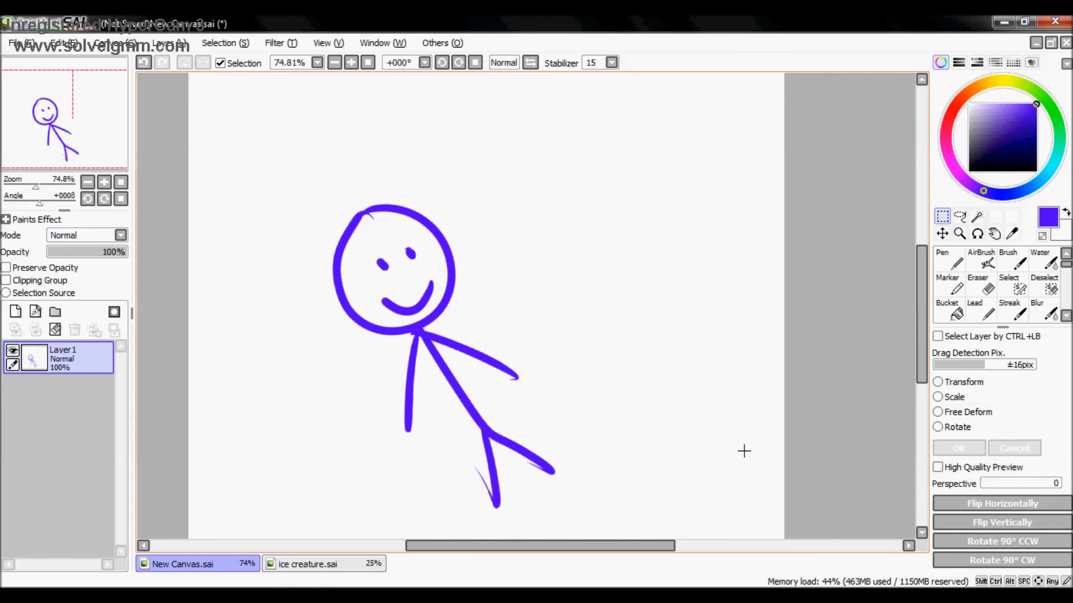
click(993, 522)
click(994, 542)
click(994, 545)
click(993, 560)
click(989, 540)
click(990, 509)
click(991, 508)
click(993, 540)
click(1003, 510)
click(1003, 519)
click(1003, 503)
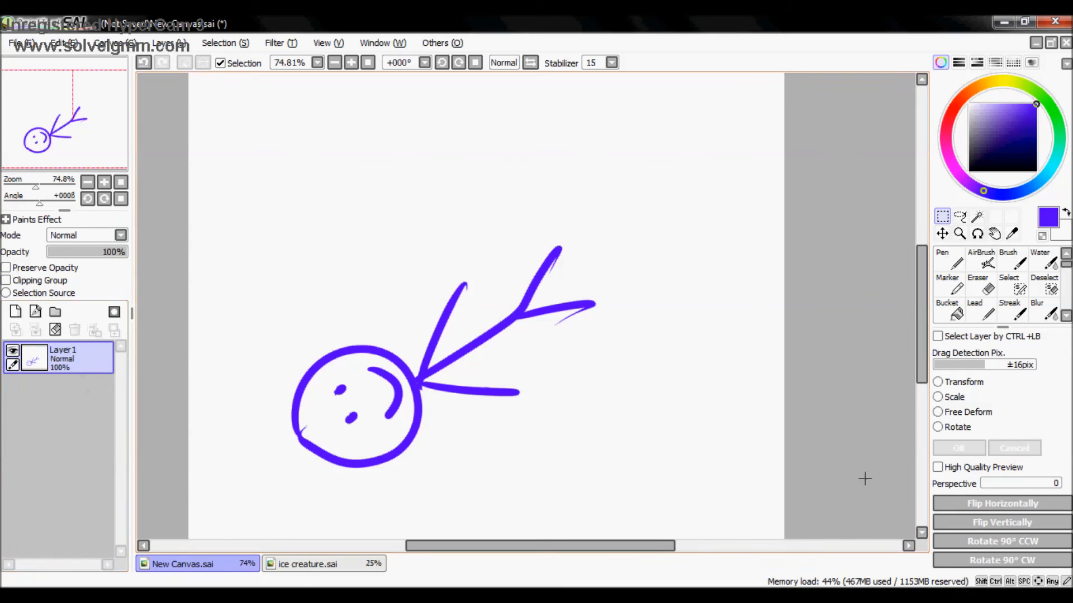
Step: Adjust the stick figure's size with Scale, turn it upright with Rotate, and apply the transformation
click(939, 411)
click(1009, 450)
click(954, 398)
drag(441, 244, 440, 222)
drag(450, 327, 473, 302)
click(956, 428)
drag(799, 351, 446, 443)
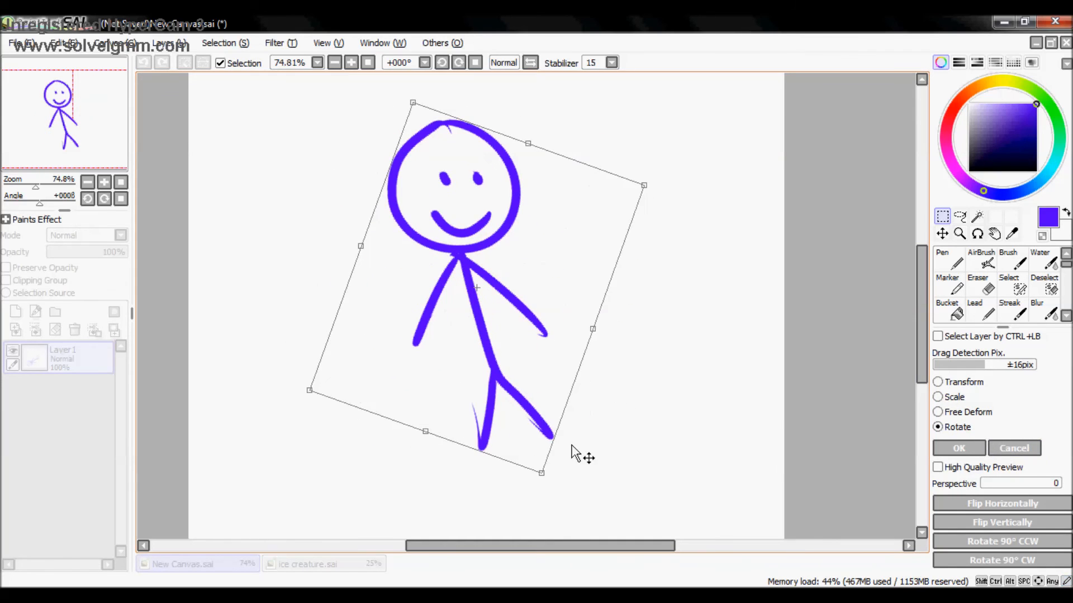
click(956, 450)
Step: Add a new layer beneath the stick figure's layer and fill it with bright blue using the Bucket
click(16, 311)
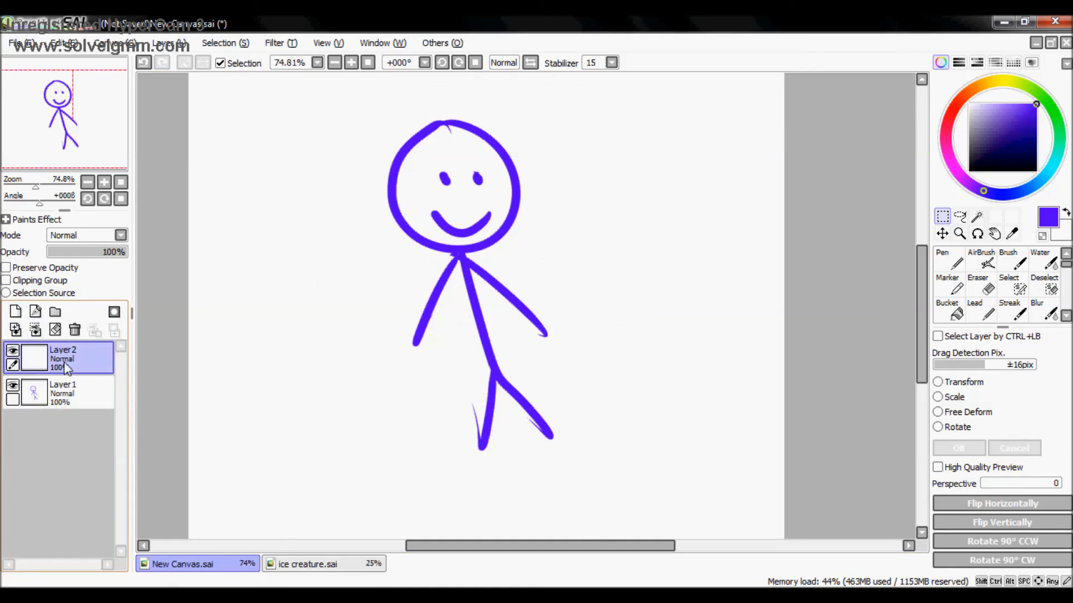
click(950, 259)
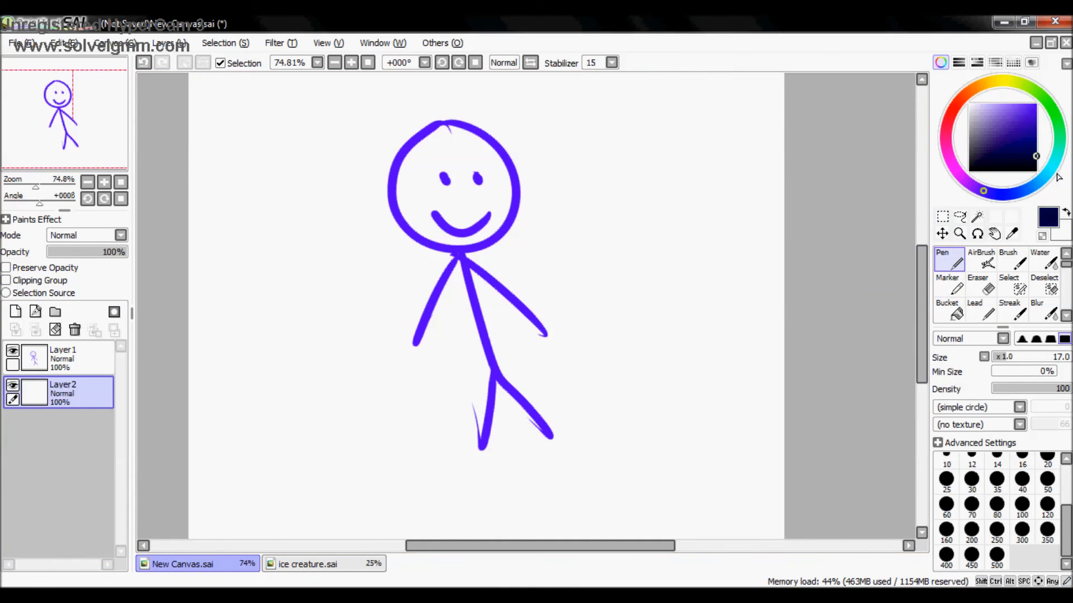
scroll(319, 174, down, 2)
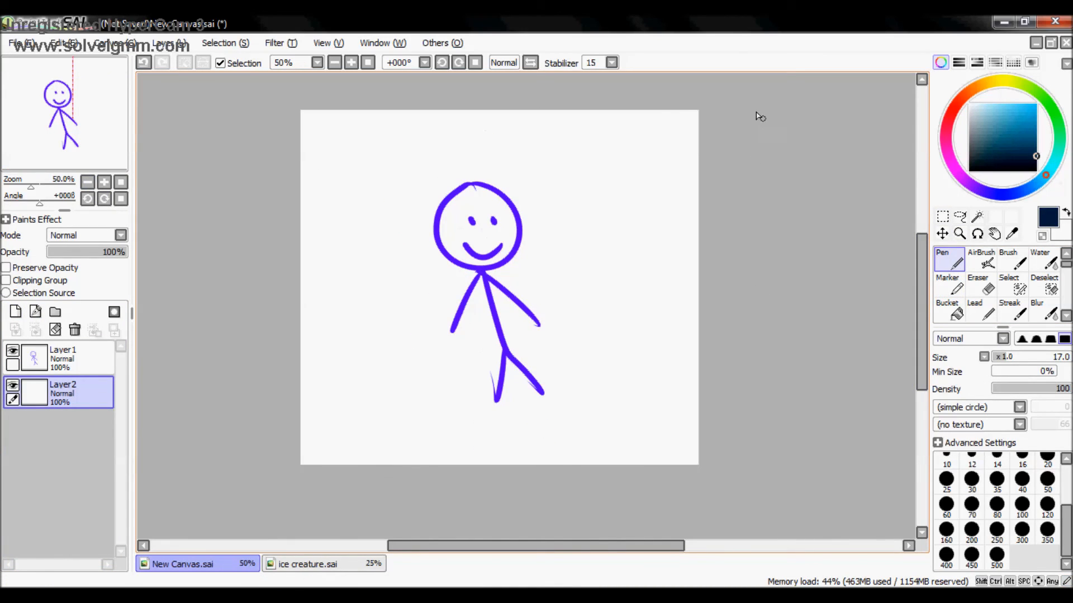
click(953, 312)
click(905, 288)
drag(1033, 165, 1036, 109)
click(543, 273)
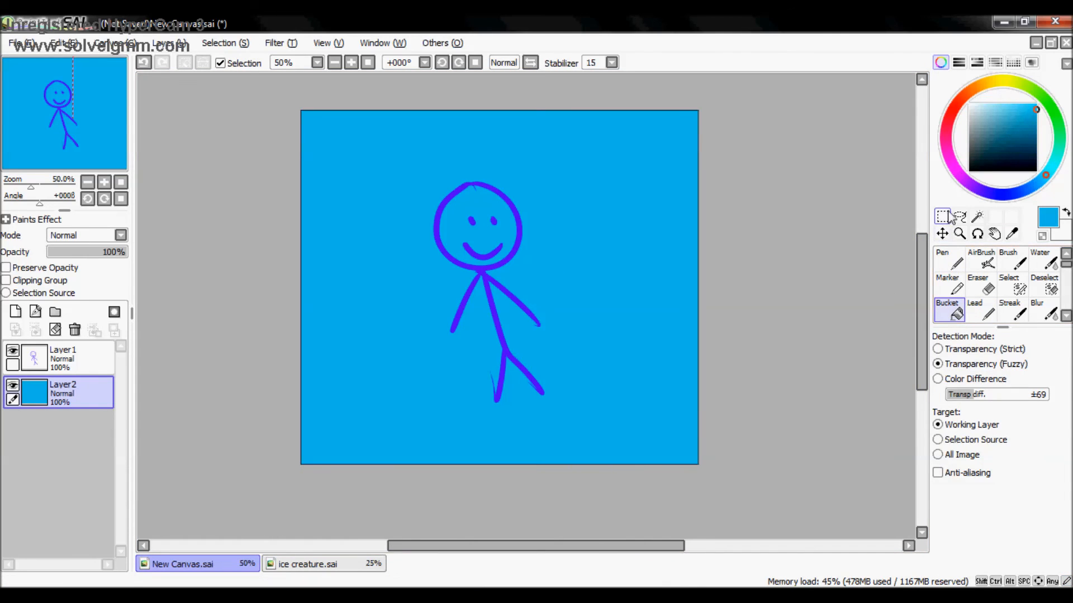
Step: Fill a rectangular selection across the lower part of the blue layer with bright green, then deselect
click(942, 216)
click(1048, 105)
drag(711, 320, 207, 521)
click(952, 312)
click(665, 374)
click(943, 217)
key(ctrl+d)
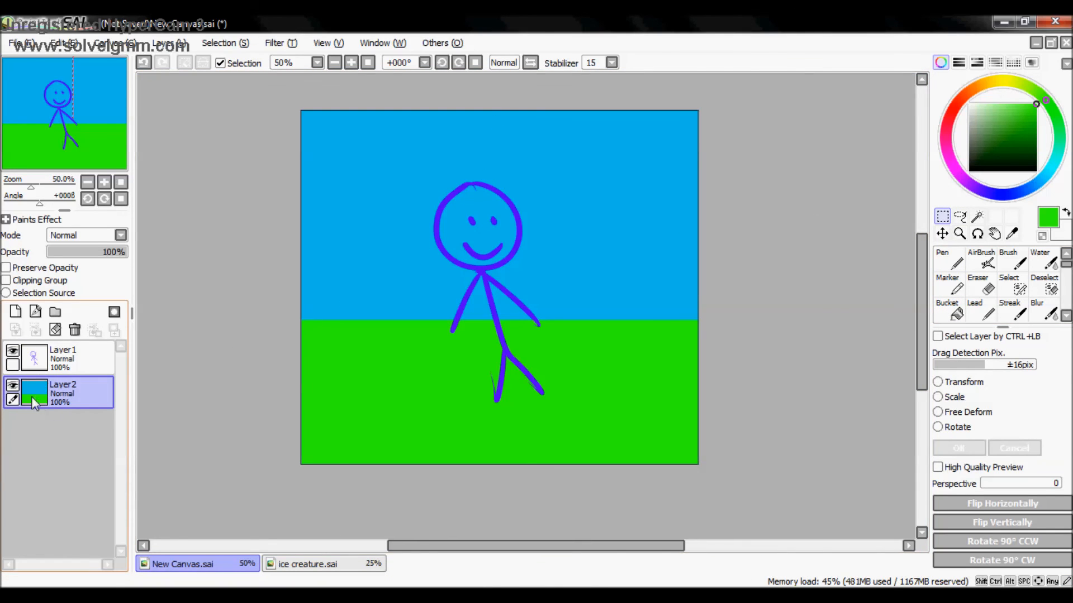
Step: Scale the stick figure on Layer1 down, move it toward the left of the scene, and apply the transformation
click(66, 362)
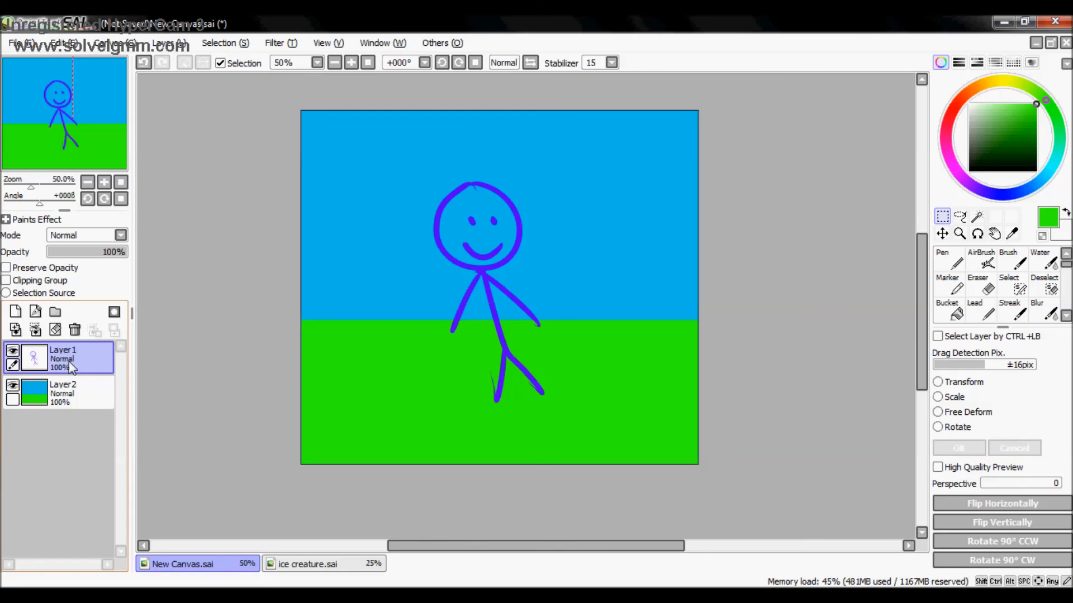
click(949, 399)
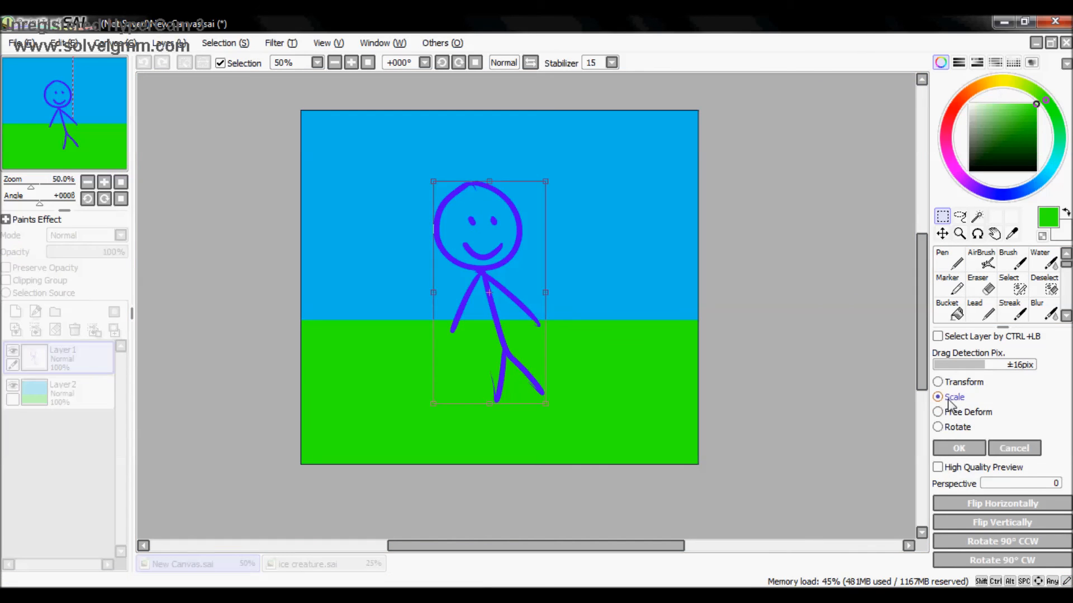
drag(531, 212, 434, 241)
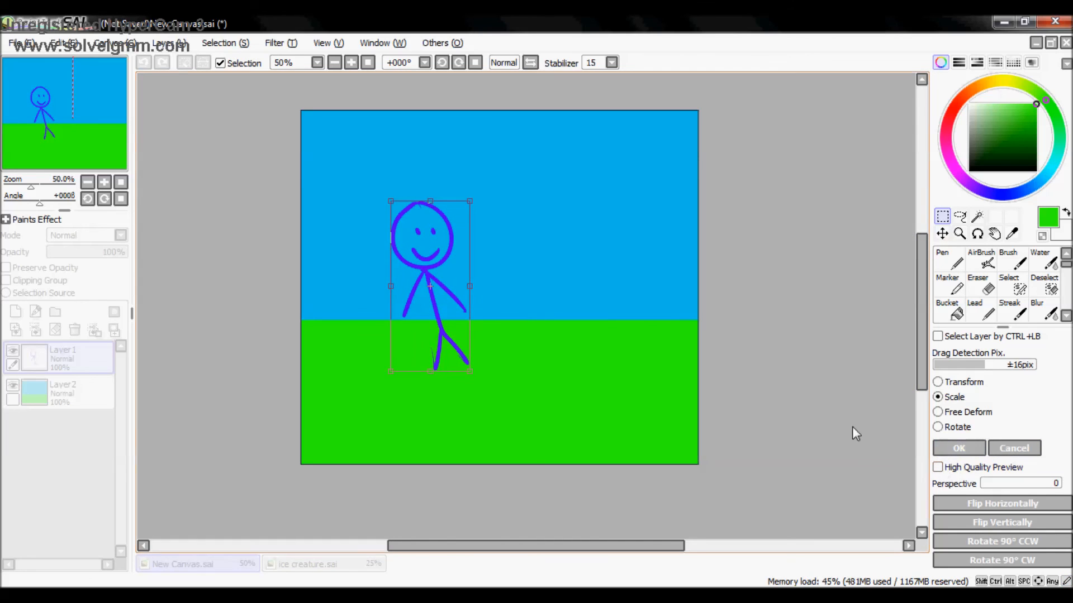
click(958, 448)
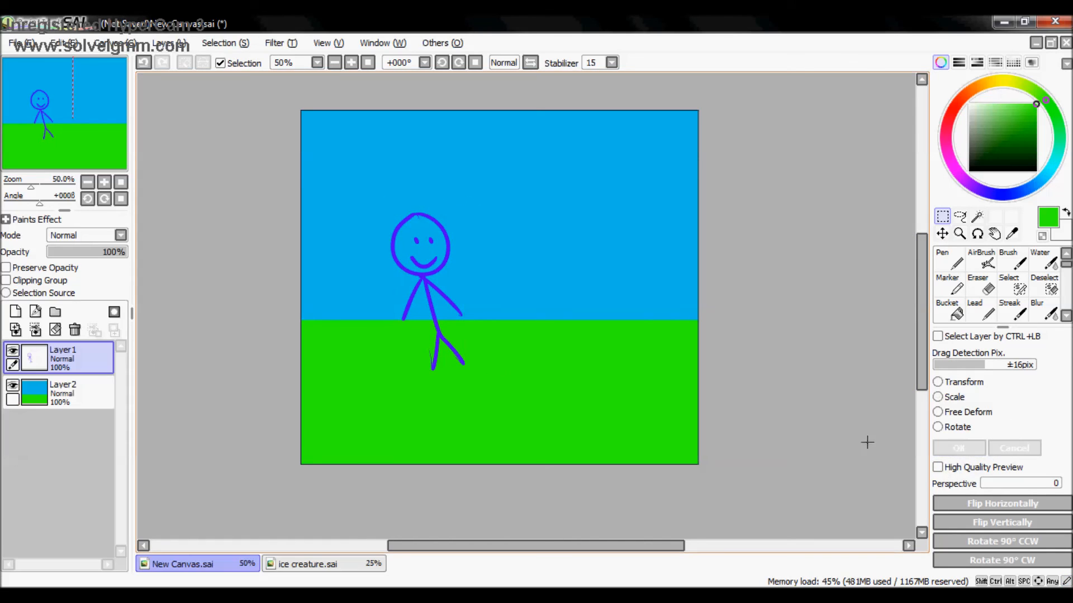
Step: Delete the stick figure's layer and clear the blue and green background layer
click(75, 330)
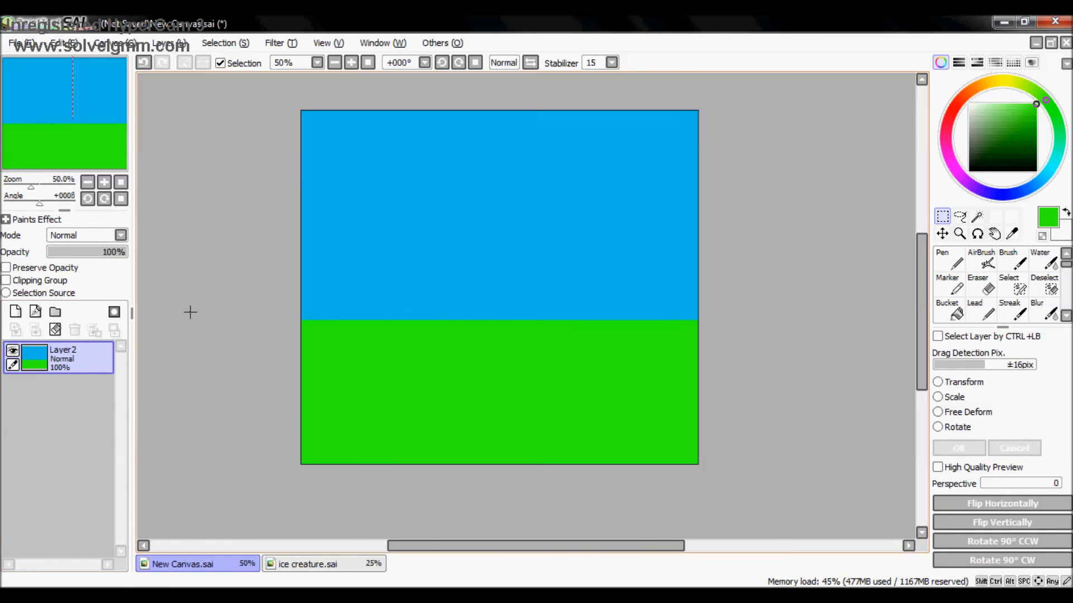
click(54, 329)
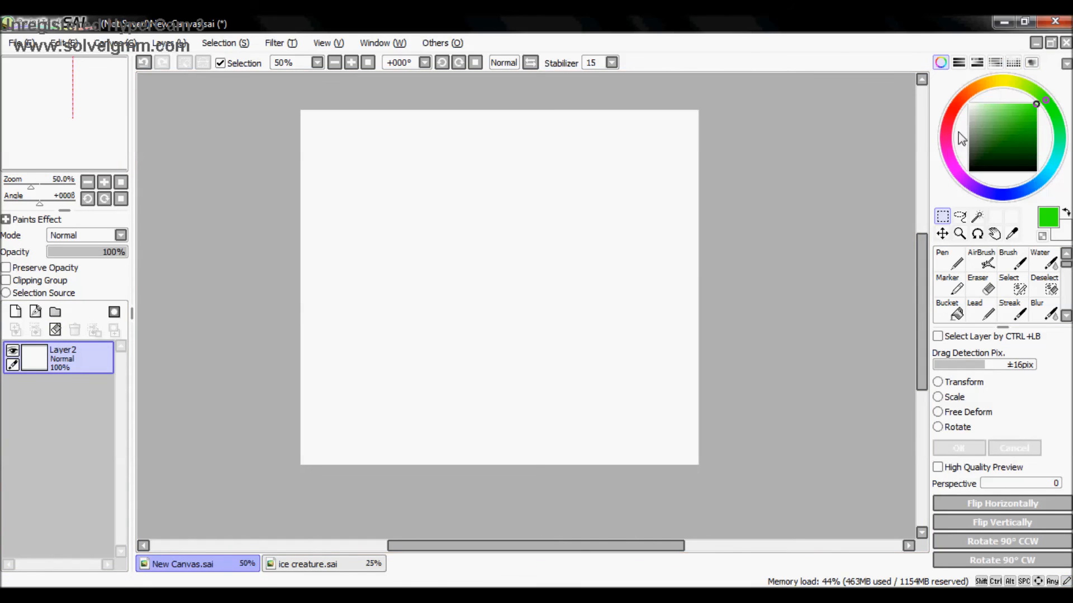
Step: Zoom the canvas in to 150% and back out to 50% with the Zoom tool, then adjust the view to about 71.6%
click(1011, 235)
click(959, 233)
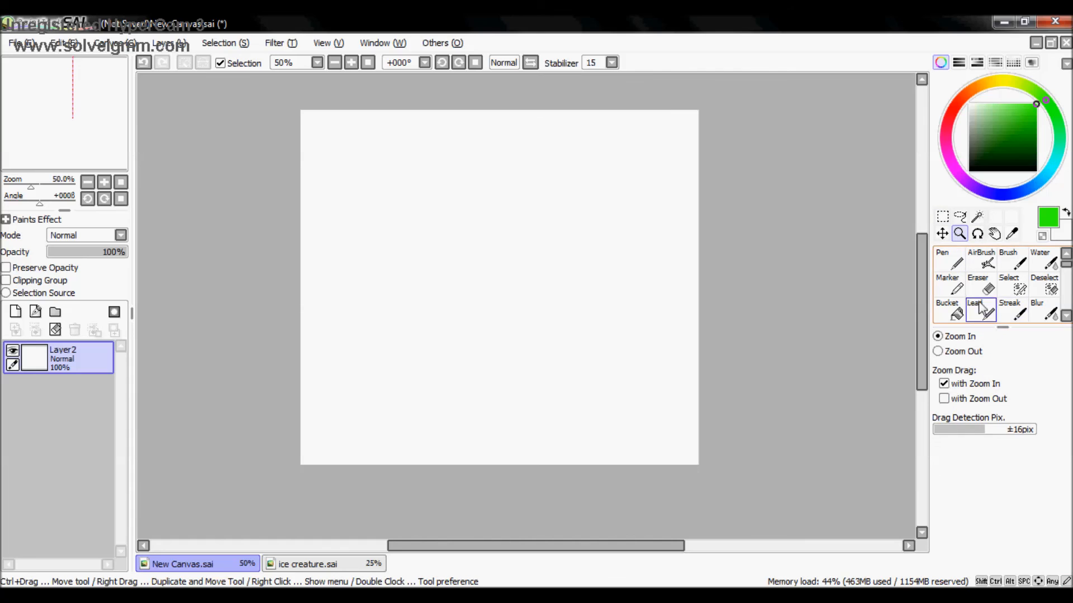
click(387, 190)
click(938, 351)
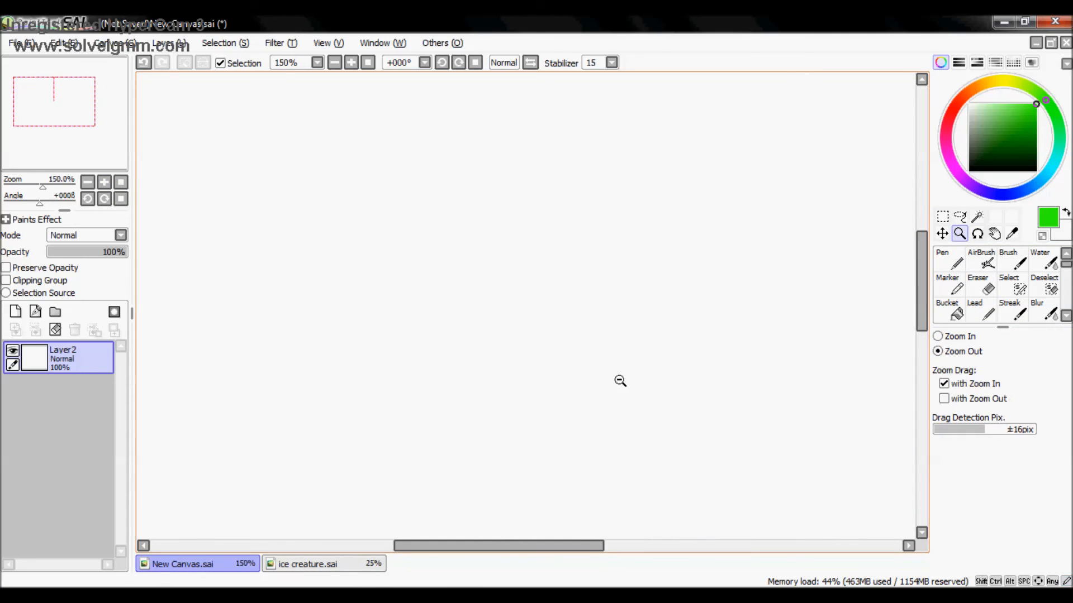
click(579, 368)
click(325, 163)
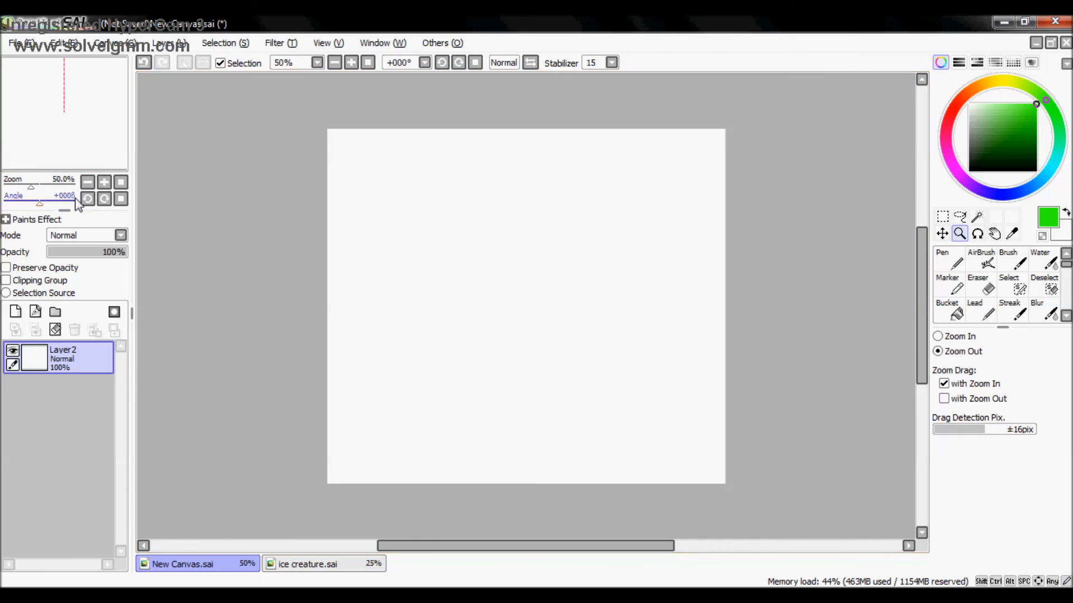
mouse_move(36, 191)
mouse_down()
mouse_move(51, 186)
mouse_move(34, 188)
mouse_up()
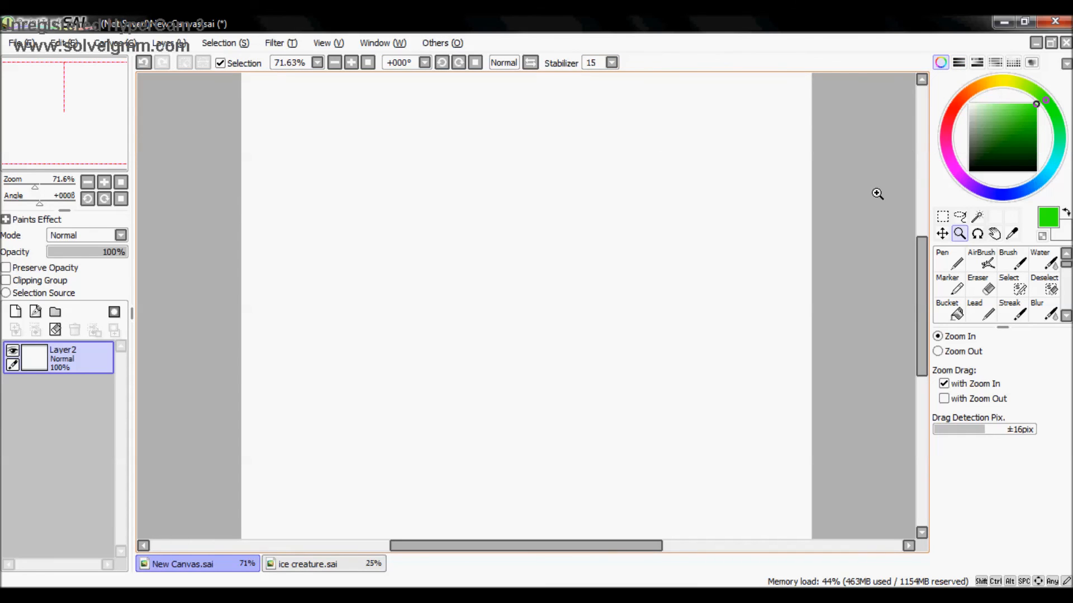
Step: Set the Pen's brush size to 13 and the Stabilizer to 0
click(950, 260)
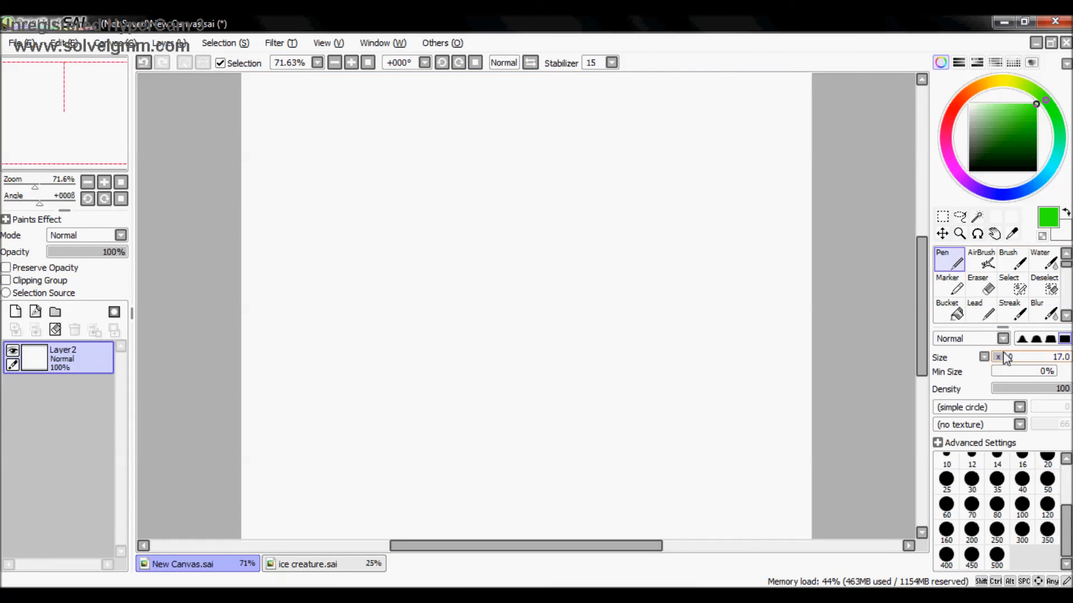
drag(1016, 361, 1005, 361)
click(612, 63)
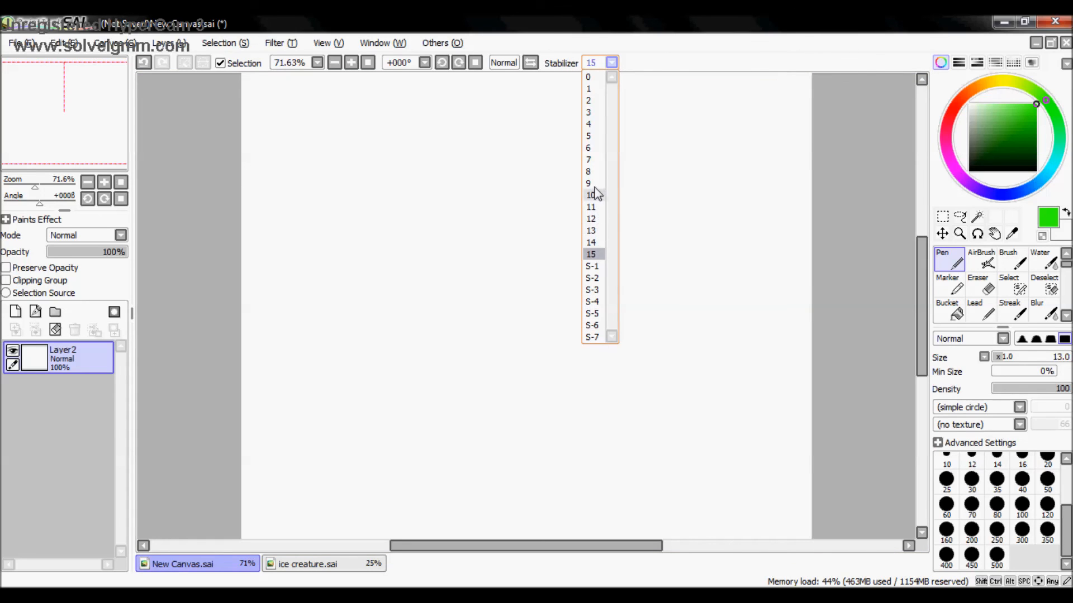
click(598, 80)
Step: Draw several curved and jagged green test strokes across the canvas, then clear the layer
mouse_move(318, 284)
mouse_down()
mouse_move(342, 281)
mouse_move(455, 196)
mouse_move(619, 250)
mouse_move(592, 464)
mouse_move(466, 295)
mouse_move(359, 390)
mouse_move(344, 383)
mouse_up()
mouse_move(311, 207)
mouse_down()
mouse_move(451, 136)
mouse_move(438, 149)
mouse_move(570, 177)
mouse_move(653, 163)
mouse_move(674, 208)
mouse_up()
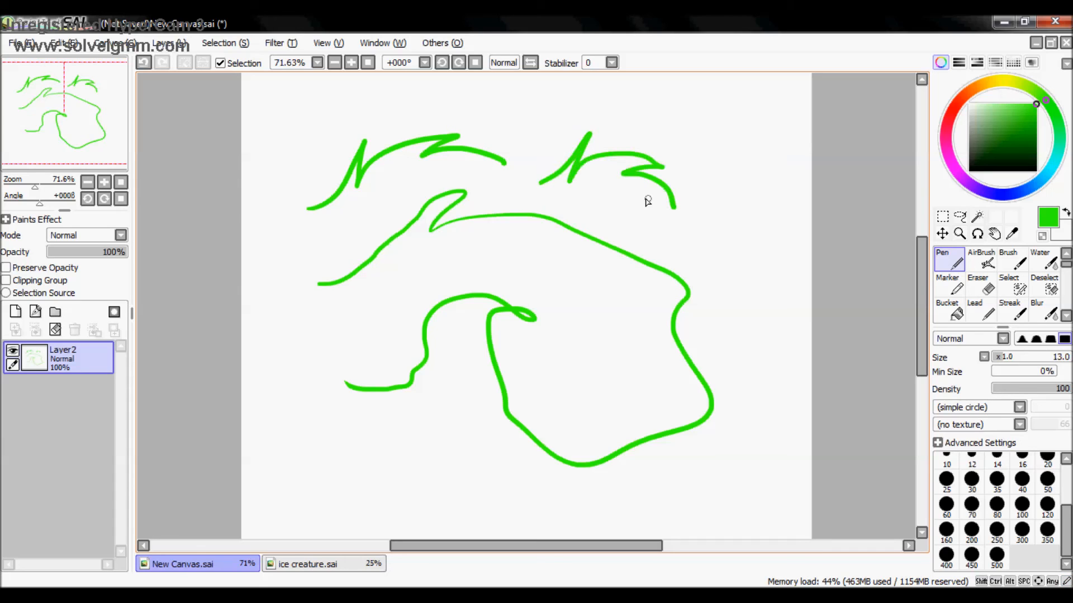
mouse_move(385, 487)
mouse_down()
mouse_move(424, 438)
mouse_move(493, 456)
mouse_move(494, 516)
mouse_up()
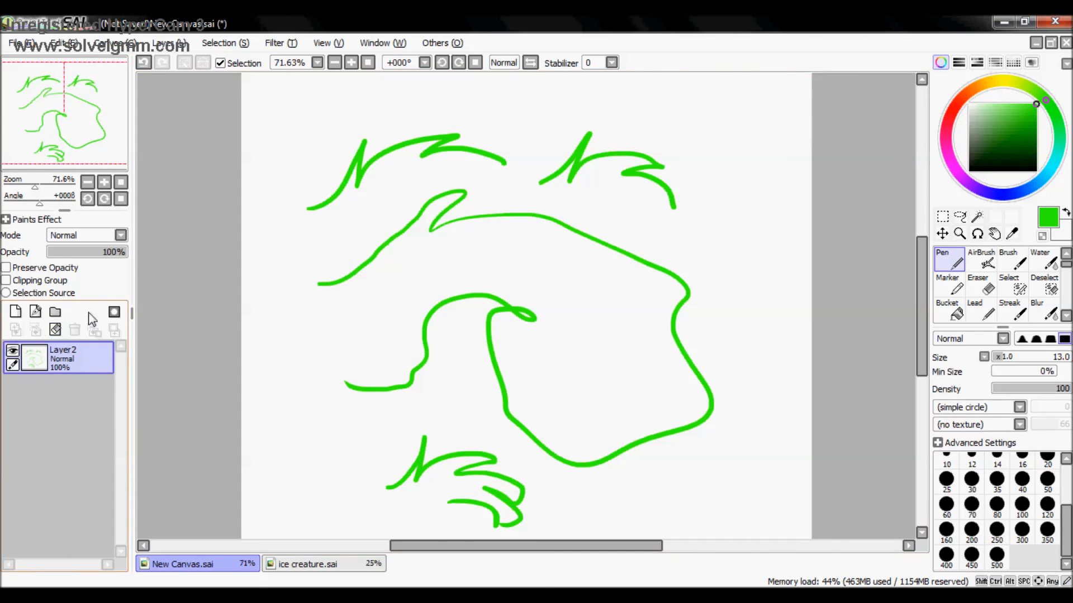
click(55, 329)
Step: Set the Stabilizer to S-7, draw a long jagged test stroke arching over the canvas, and clear the layer
click(611, 63)
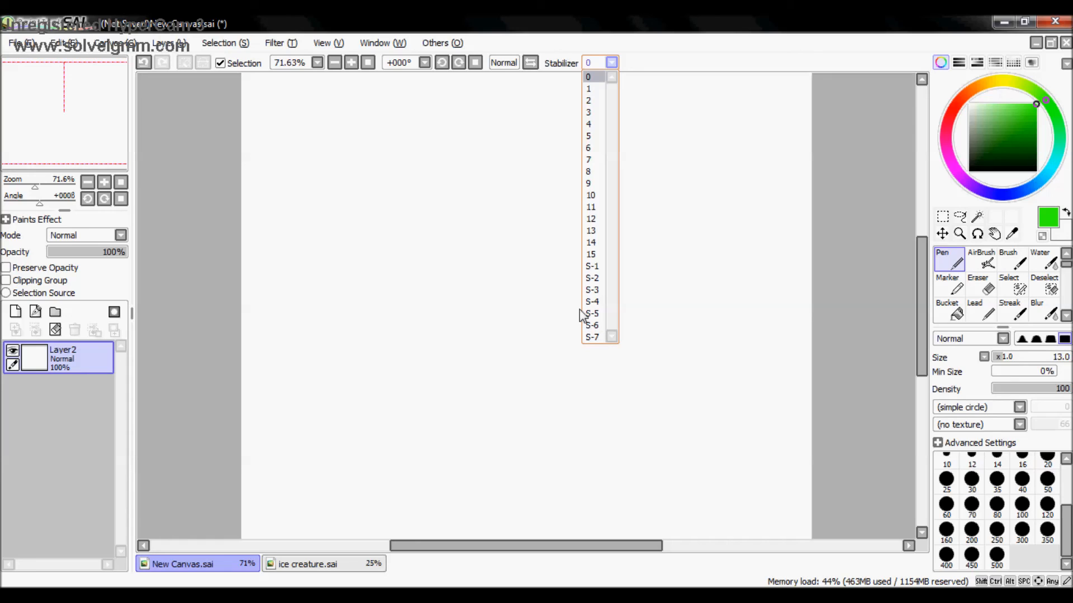
click(592, 338)
mouse_move(333, 314)
mouse_down()
mouse_move(399, 244)
mouse_move(403, 171)
mouse_move(410, 251)
mouse_move(432, 185)
mouse_move(526, 147)
mouse_move(589, 162)
mouse_move(484, 192)
mouse_move(582, 165)
mouse_move(716, 214)
mouse_move(746, 256)
mouse_move(649, 219)
mouse_move(604, 218)
mouse_move(695, 262)
mouse_move(744, 371)
mouse_move(711, 466)
mouse_move(712, 392)
mouse_move(638, 311)
mouse_move(690, 437)
mouse_move(640, 510)
mouse_move(649, 479)
mouse_move(597, 394)
mouse_up()
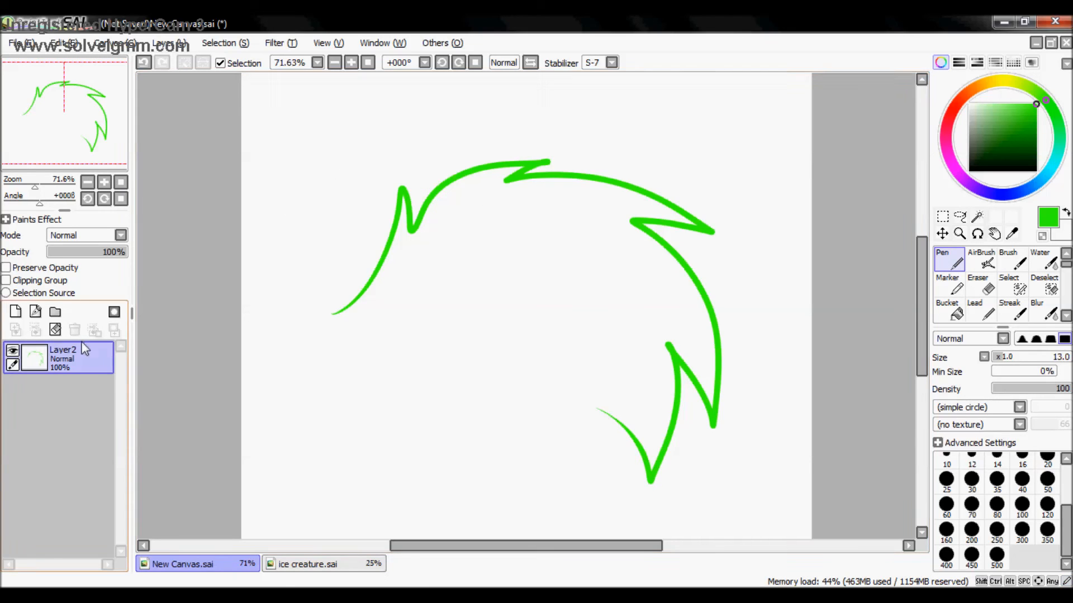
mouse_move(418, 356)
mouse_down()
mouse_move(480, 280)
mouse_move(448, 225)
mouse_up()
mouse_move(519, 224)
mouse_down()
mouse_move(505, 201)
mouse_move(537, 360)
mouse_up()
click(55, 329)
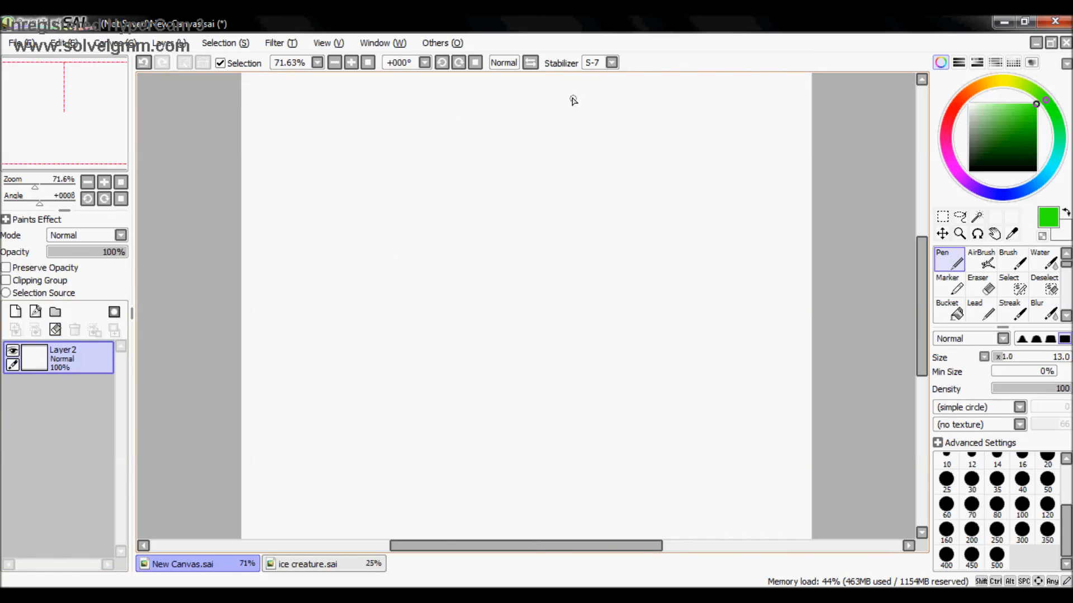
Step: Draw one jagged stroke with Stabilizer S-2 and another below it with S-7, then clear the layer
click(612, 62)
click(599, 277)
mouse_move(297, 325)
mouse_down()
mouse_move(376, 227)
mouse_move(514, 209)
mouse_move(604, 298)
mouse_move(563, 398)
mouse_up()
click(611, 62)
click(593, 336)
mouse_move(319, 414)
mouse_down()
mouse_move(380, 339)
mouse_move(397, 360)
mouse_move(504, 348)
mouse_move(515, 352)
mouse_move(493, 366)
mouse_move(563, 441)
mouse_up()
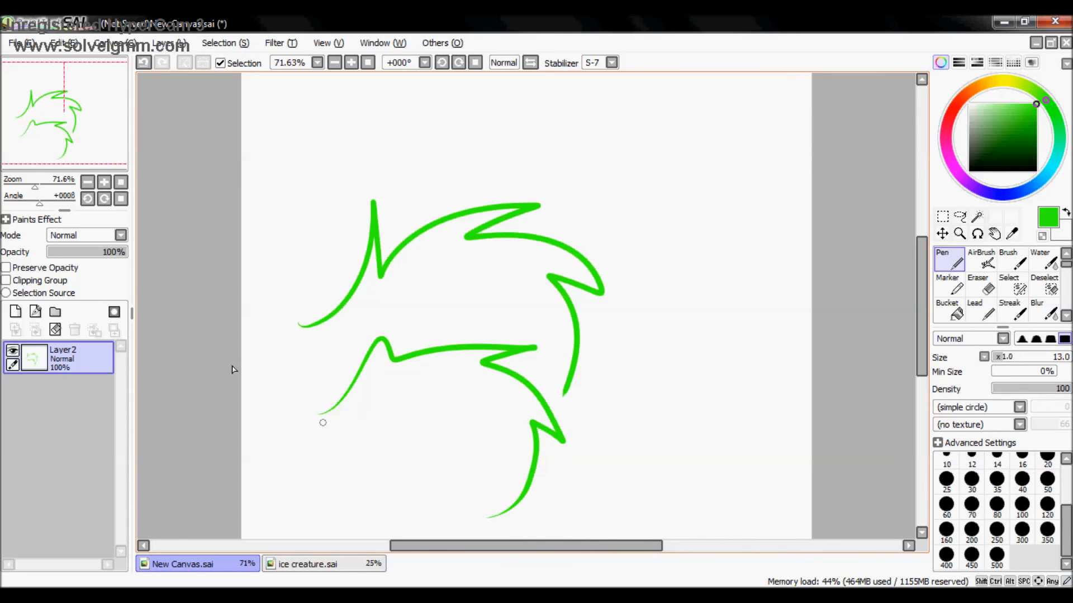
click(55, 329)
Step: Set the Stabilizer to 15 and the Pen size to 50, try a stroke, and undo it
click(612, 62)
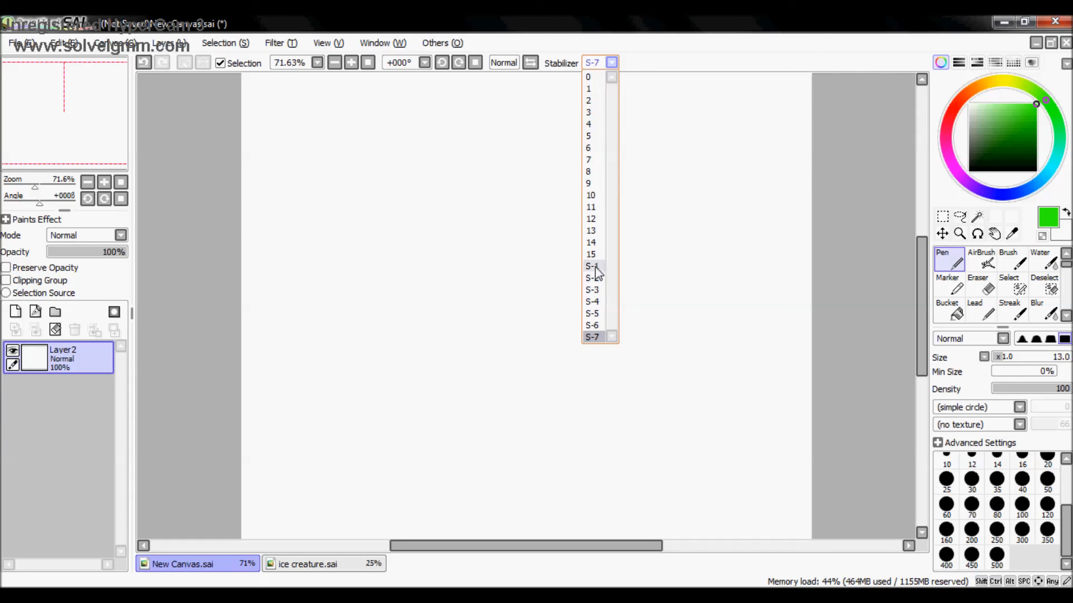
click(605, 62)
click(607, 63)
click(603, 254)
click(1020, 357)
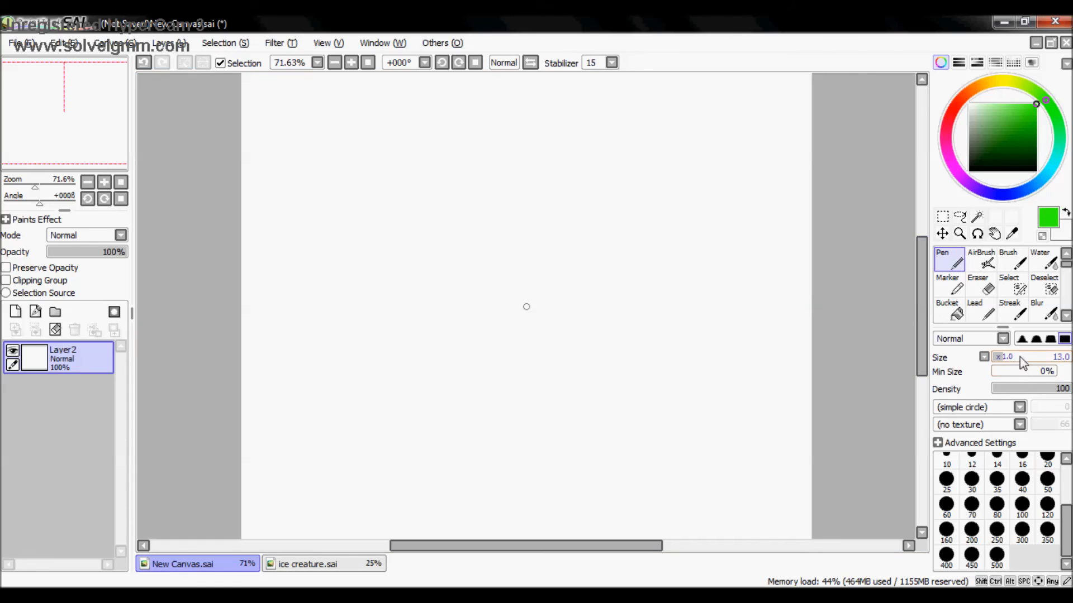
click(1047, 479)
mouse_move(436, 276)
mouse_down()
mouse_move(441, 246)
mouse_move(499, 183)
mouse_up()
key(ctrl+z)
Step: Set the Stabilizer to S-2 and the Pen size to 1, try a stroke, and undo it
click(609, 64)
click(592, 277)
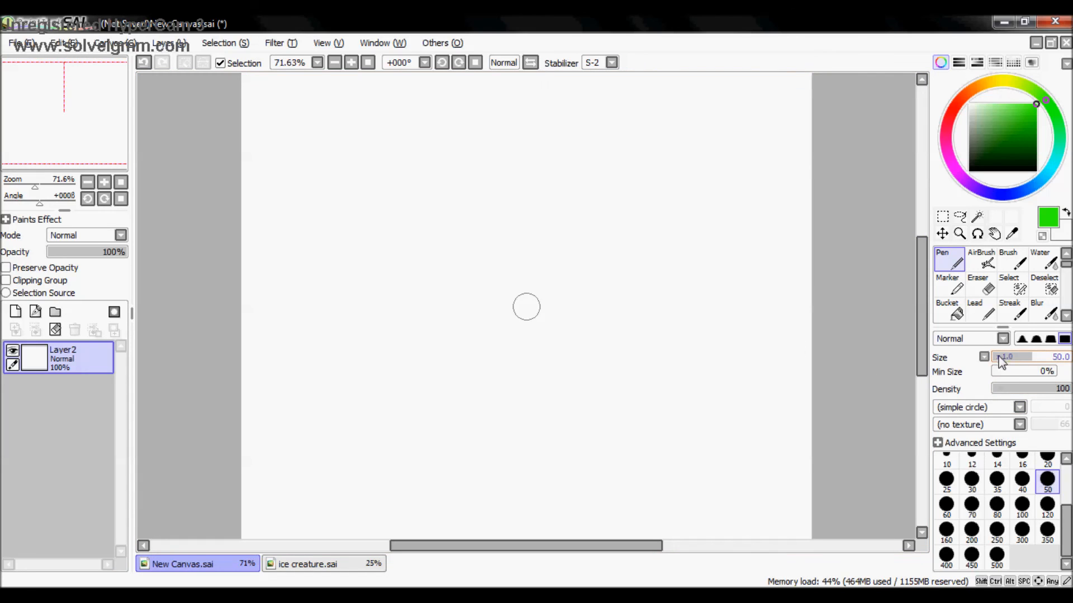
mouse_move(455, 384)
mouse_down()
mouse_move(501, 243)
mouse_move(529, 319)
mouse_move(662, 286)
mouse_up()
key(ctrl+z)
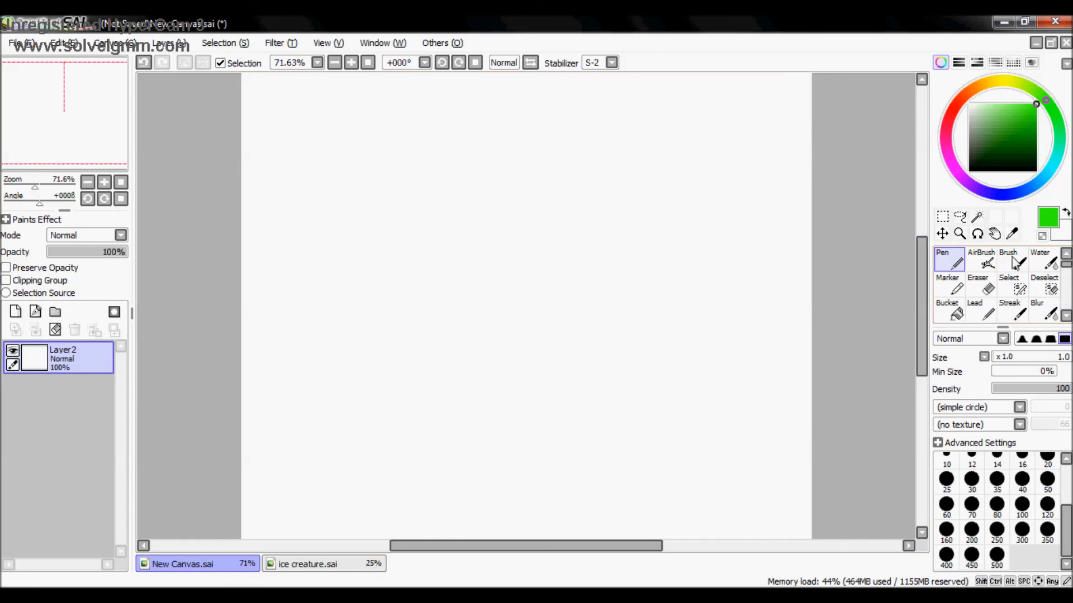
Step: Set the Pen size to 17 and draw a green smiling stick figure with eyebrows, arms and legs
drag(1031, 366, 1017, 364)
mouse_move(486, 142)
mouse_down()
mouse_move(417, 189)
mouse_move(475, 138)
mouse_up()
drag(477, 322, 444, 477)
drag(476, 414, 509, 494)
mouse_move(481, 317)
mouse_down()
mouse_move(417, 384)
mouse_move(518, 369)
mouse_up()
mouse_move(454, 263)
mouse_down()
mouse_move(486, 296)
mouse_move(457, 267)
mouse_up()
mouse_move(491, 196)
mouse_down()
mouse_move(495, 220)
mouse_move(467, 208)
mouse_up()
mouse_move(484, 160)
mouse_down()
mouse_move(510, 157)
mouse_move(446, 170)
mouse_move(432, 192)
mouse_up()
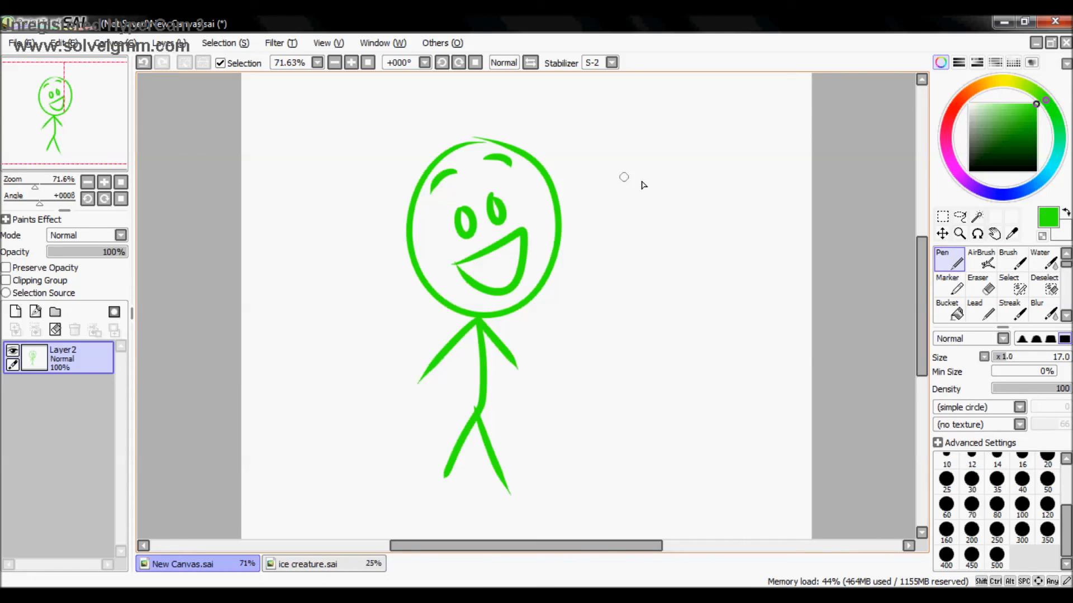
Step: Rotate the canvas view to 56°, try shading the edge of the figure's face, and undo the shading
click(103, 199)
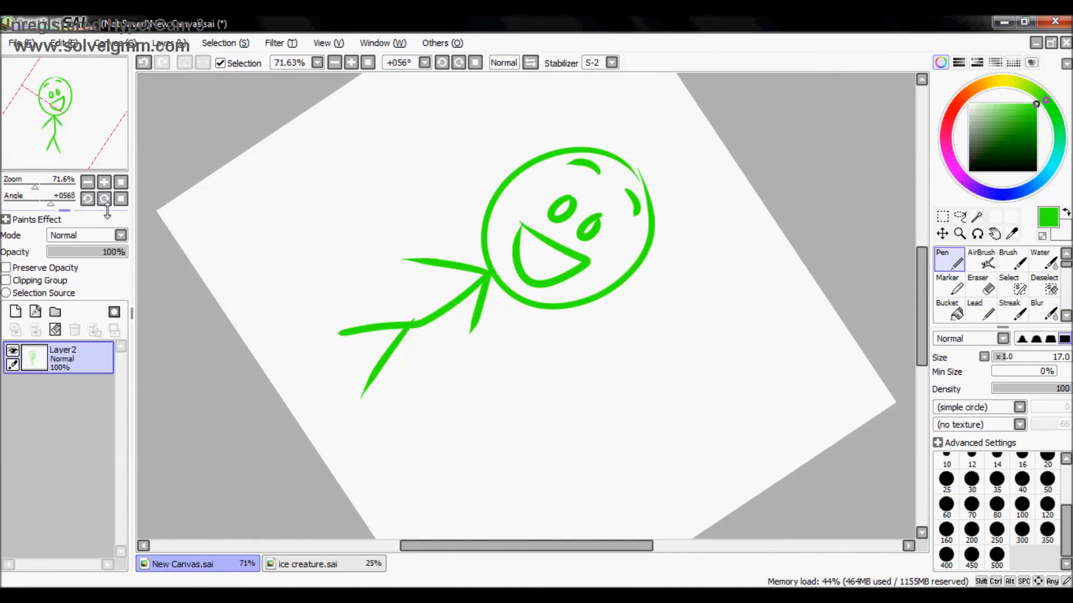
drag(627, 264, 533, 302)
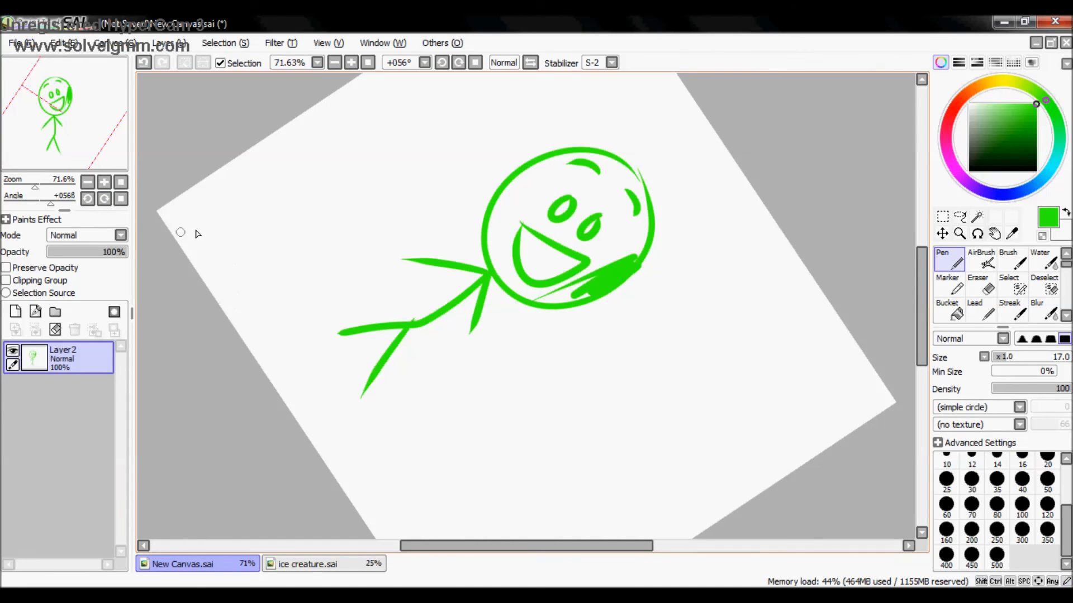
key(ctrl+z)
Step: Try another stroke on the face with the view rotated to 33°, undo it, and reset the view angle
click(87, 199)
click(104, 200)
mouse_move(581, 286)
mouse_down()
mouse_move(589, 240)
mouse_move(576, 204)
mouse_up()
key(ctrl+z)
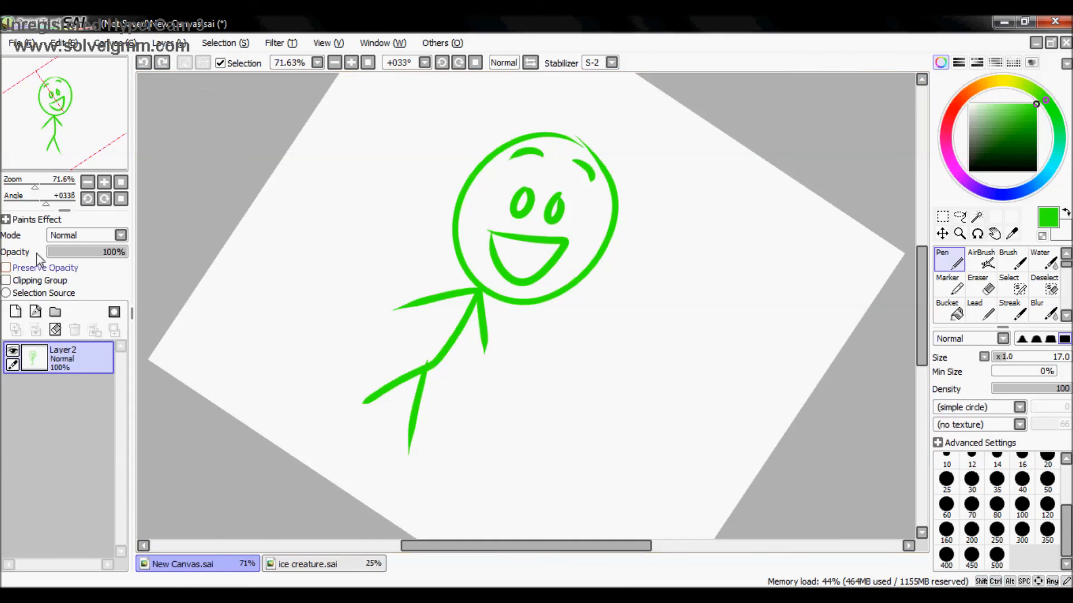
click(120, 199)
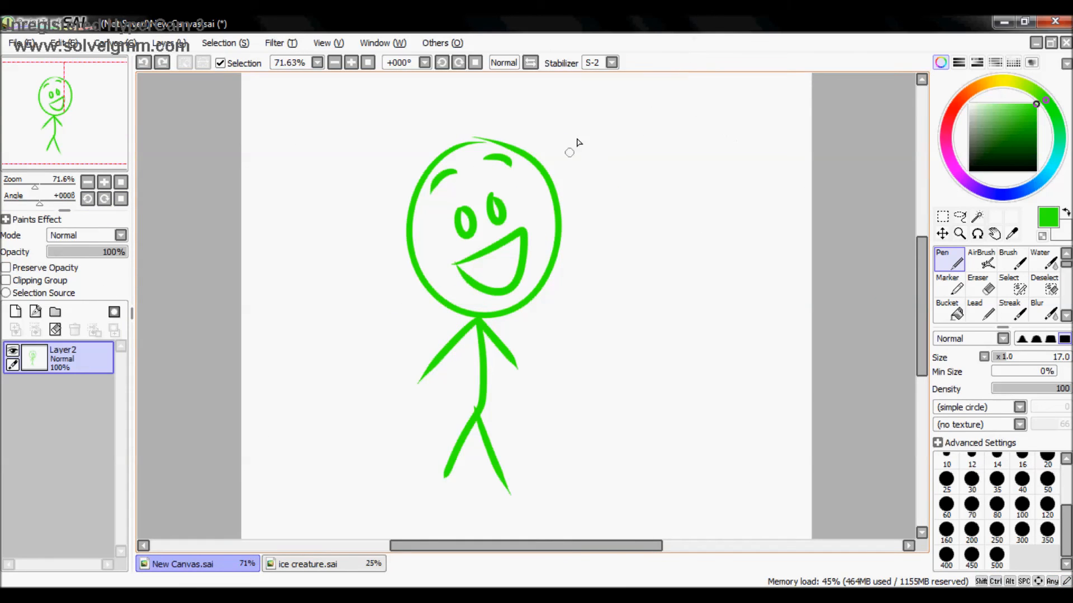
Step: Flip the canvas view horizontally to check the mirrored stick figure
click(530, 63)
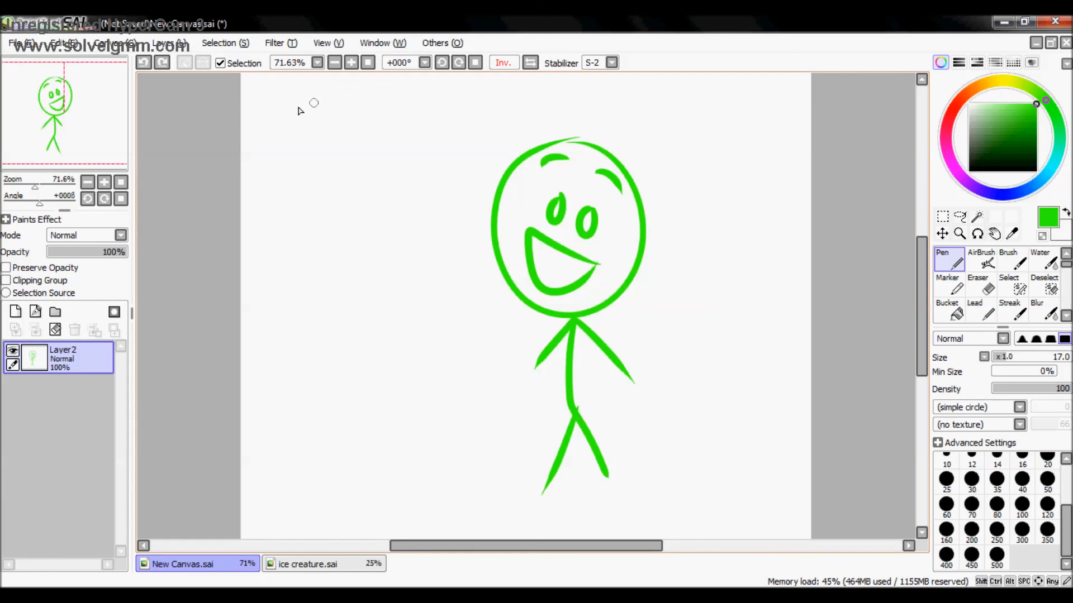
drag(80, 109, 74, 103)
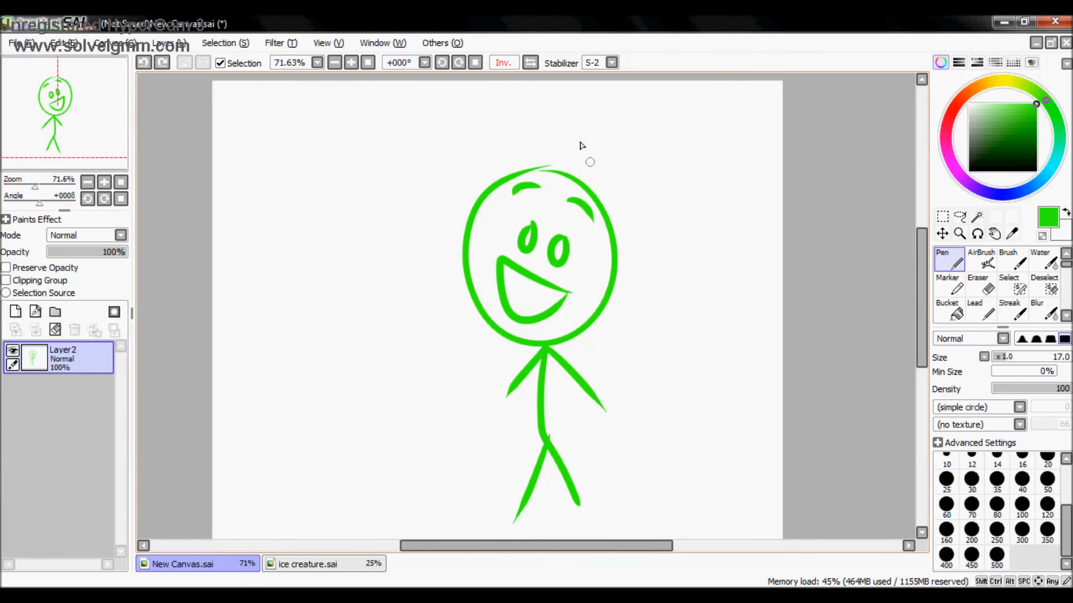
scroll(922, 268, down, 1)
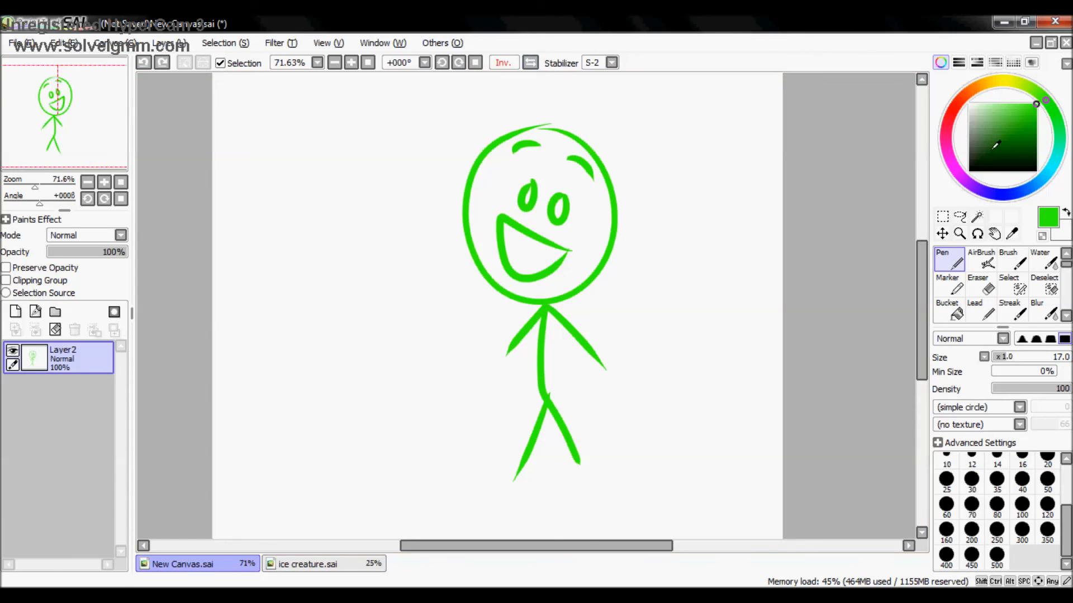
Step: Add a new layer, try a dark blue Pen stroke at size 82 over the face, and undo the stroke
click(998, 140)
click(1041, 179)
drag(1031, 358, 1049, 358)
click(14, 312)
drag(536, 168, 474, 205)
key(ctrl+z)
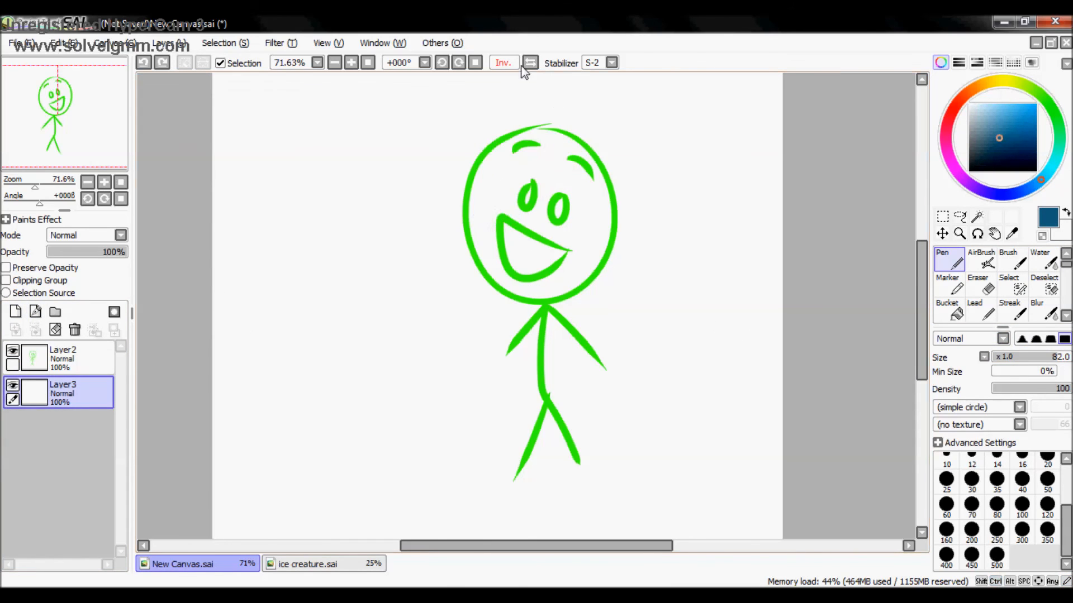
Step: Toggle the horizontal view flip repeatedly to compare both orientations, ending with the normal view
click(530, 63)
click(530, 63)
click(530, 63)
click(530, 63)
click(530, 63)
click(530, 63)
click(530, 64)
click(530, 63)
click(530, 63)
mouse_move(87, 132)
mouse_down()
mouse_move(99, 128)
mouse_move(74, 138)
mouse_up()
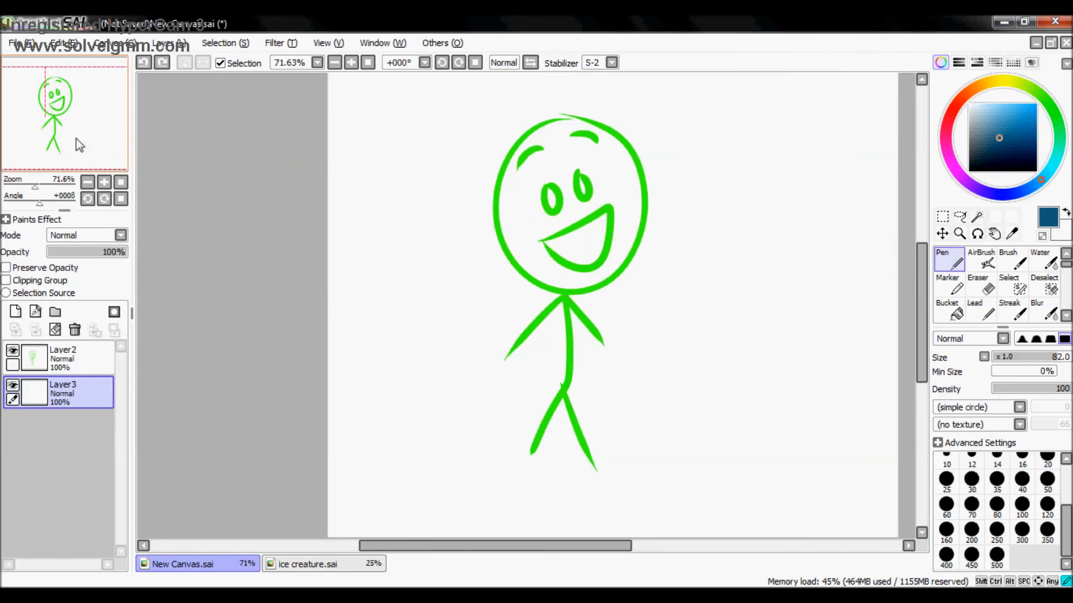
Step: Reset the zoom to 50% and rotate the canvas view in both directions, returning it to 0°
click(121, 182)
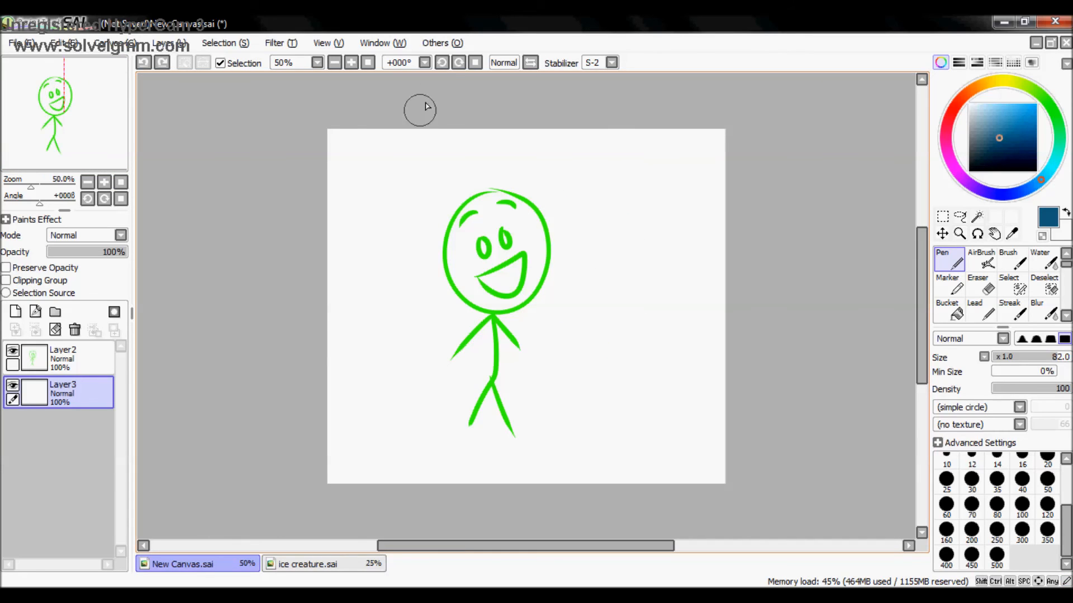
click(457, 66)
click(458, 66)
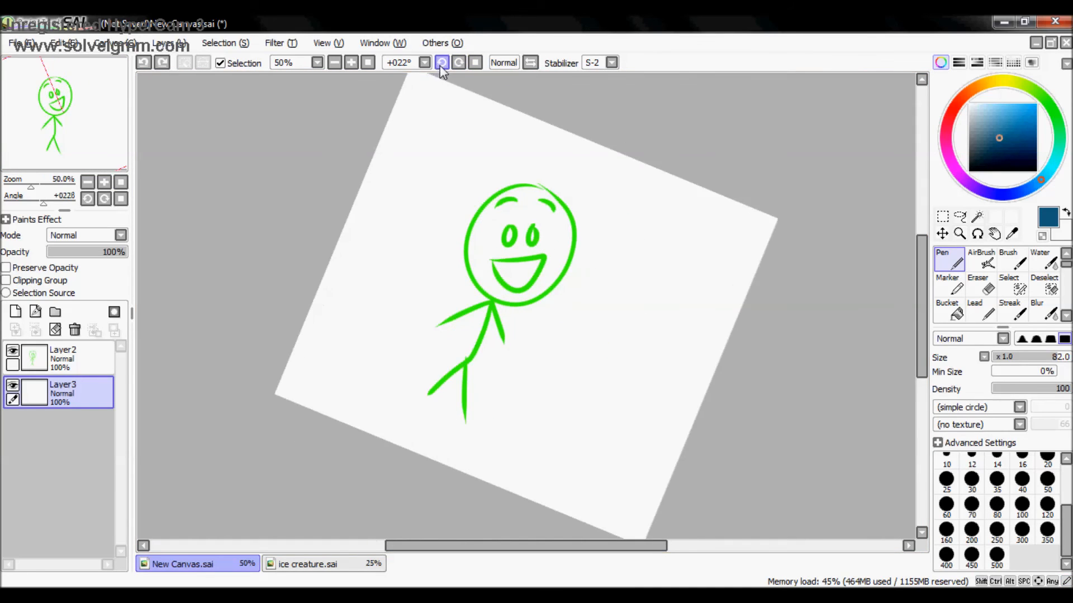
click(443, 66)
click(442, 66)
click(443, 67)
click(458, 65)
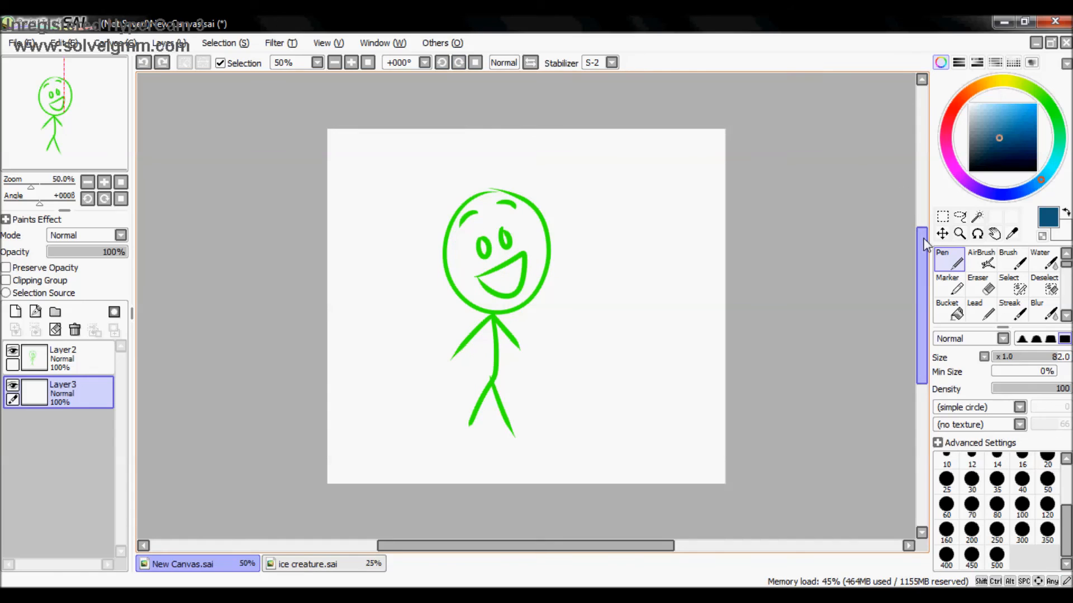
drag(921, 252, 921, 259)
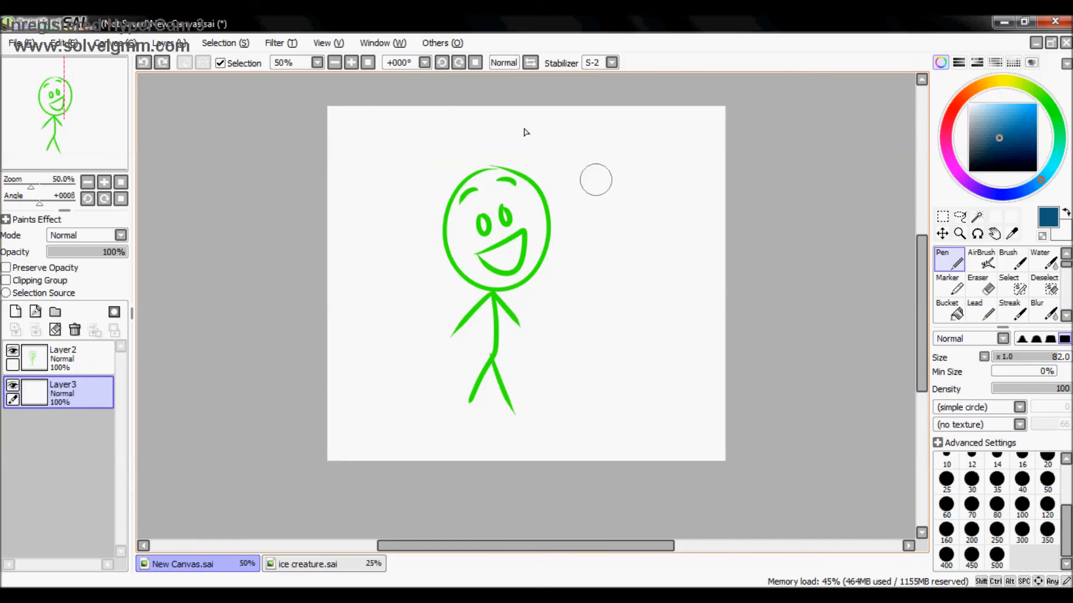
Step: Choose a brighter blue with Pen size 33 and magnify the figure to 75% using the Zoom tool
click(1019, 110)
click(1019, 358)
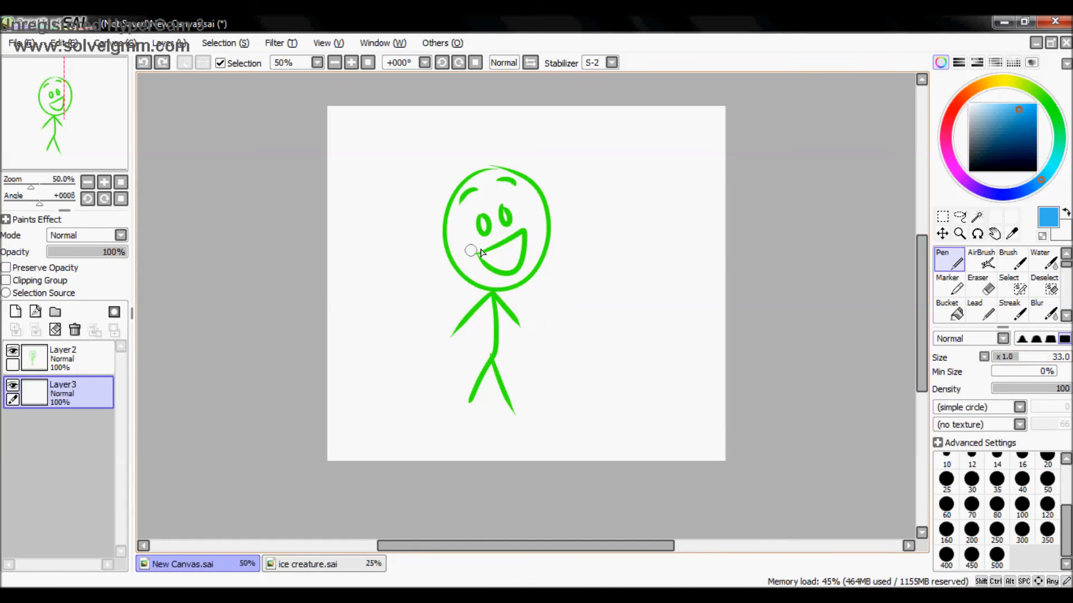
click(959, 234)
drag(360, 140, 645, 454)
click(949, 260)
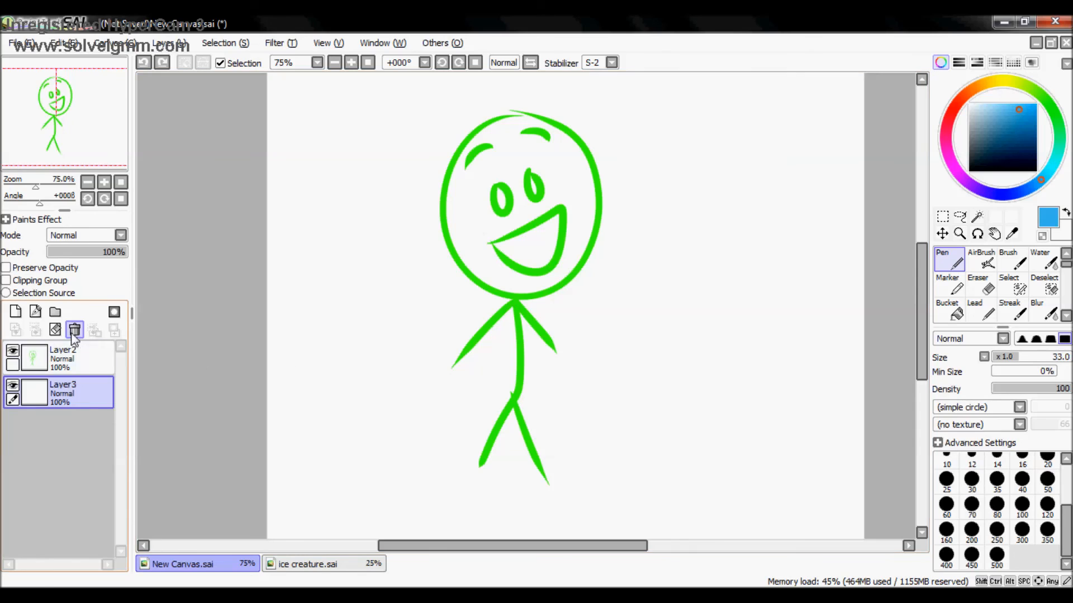
Step: Clear the stick figure from Layer2 and draw a blue downward arrow with a thin shaft and filled head
click(67, 358)
click(55, 329)
drag(482, 142, 465, 304)
mouse_move(423, 289)
mouse_down()
mouse_move(468, 286)
mouse_move(423, 307)
mouse_up()
mouse_move(493, 302)
mouse_down()
mouse_move(481, 343)
mouse_move(456, 301)
mouse_move(429, 335)
mouse_up()
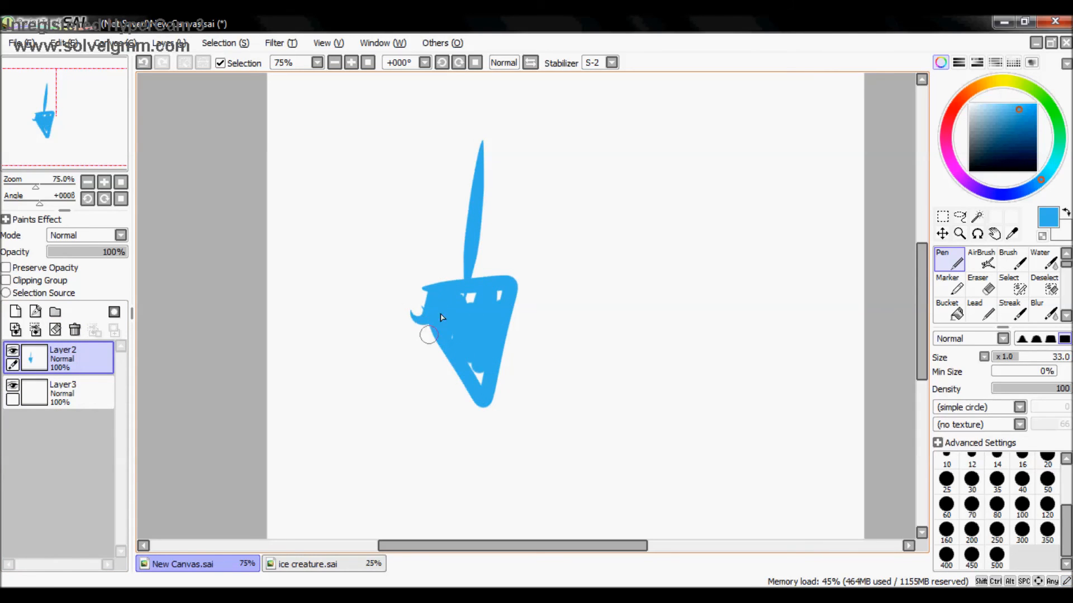
Step: Erase the stray curl beside the arrowhead with the Eraser at size 32 and fill its gaps with the Pen at size 19
click(1005, 358)
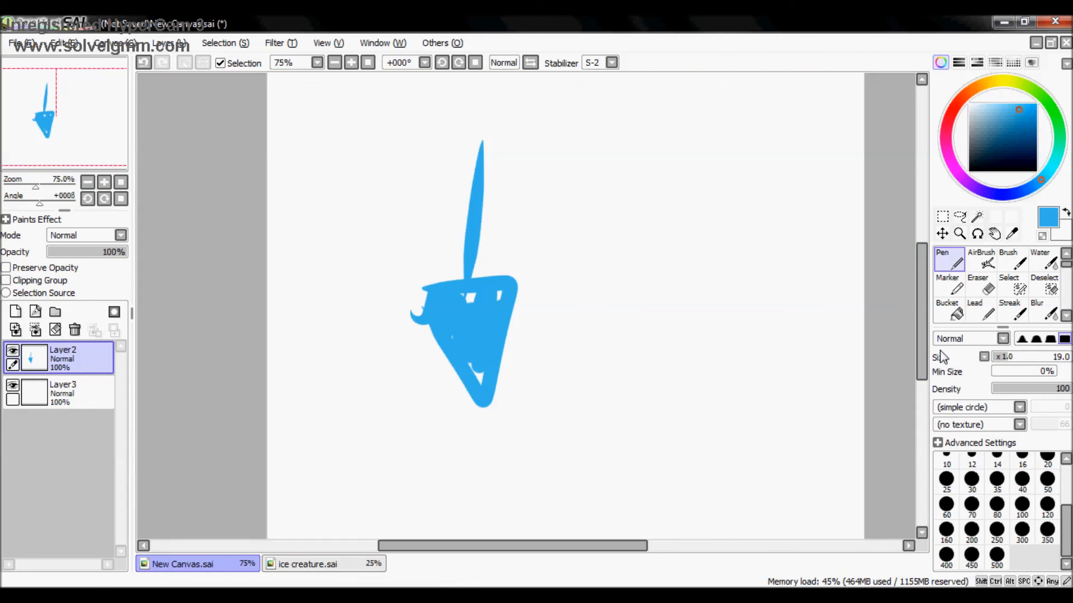
key(e)
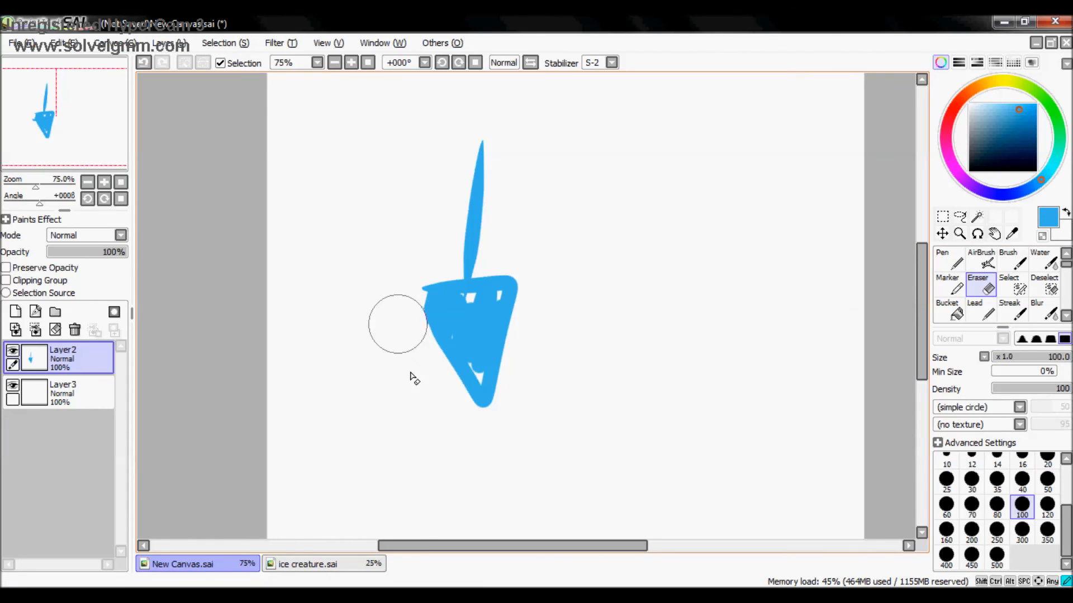
click(1010, 358)
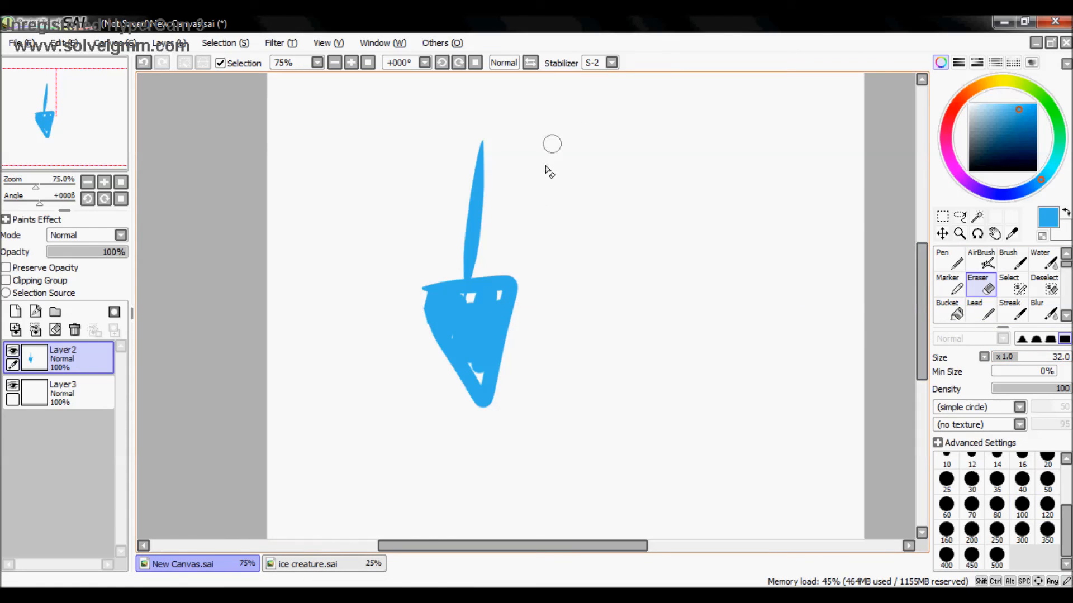
click(948, 259)
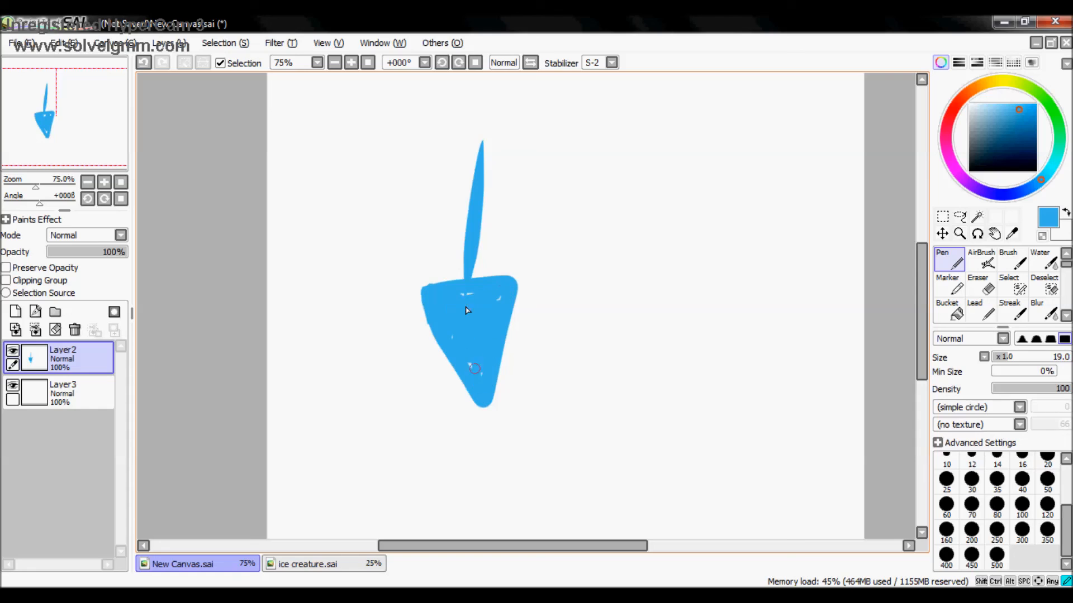
Step: Thicken the arrow's shaft with overlapping vertical Pen strokes, then clear the layer
mouse_move(480, 181)
mouse_down()
mouse_move(465, 328)
mouse_move(483, 207)
mouse_move(486, 331)
mouse_up()
mouse_move(481, 146)
mouse_down()
mouse_move(480, 291)
mouse_move(453, 340)
mouse_up()
mouse_move(472, 179)
mouse_down()
mouse_move(474, 362)
mouse_move(463, 279)
mouse_move(470, 196)
mouse_up()
drag(466, 152, 467, 198)
drag(479, 122, 470, 268)
drag(466, 143, 452, 333)
drag(452, 183, 451, 330)
drag(488, 196, 482, 312)
drag(487, 247, 482, 328)
drag(450, 251, 450, 334)
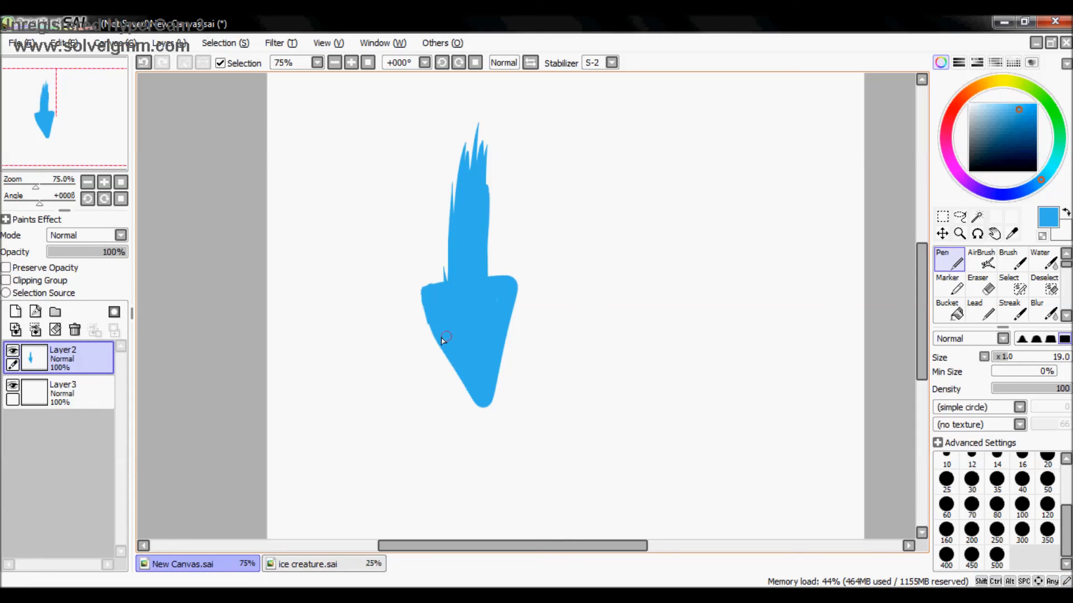
click(87, 183)
key(Delete)
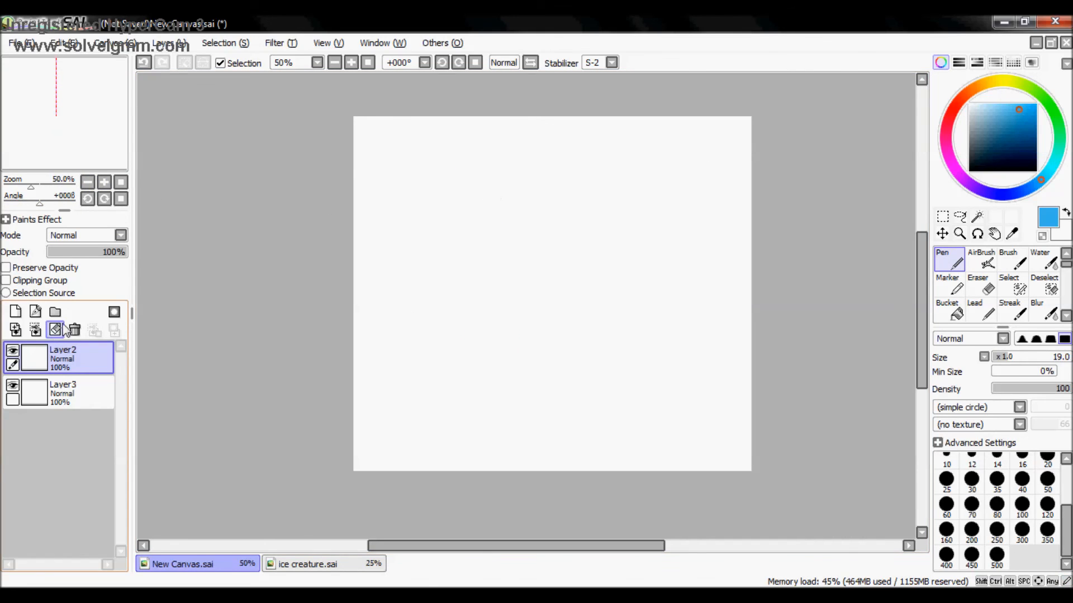